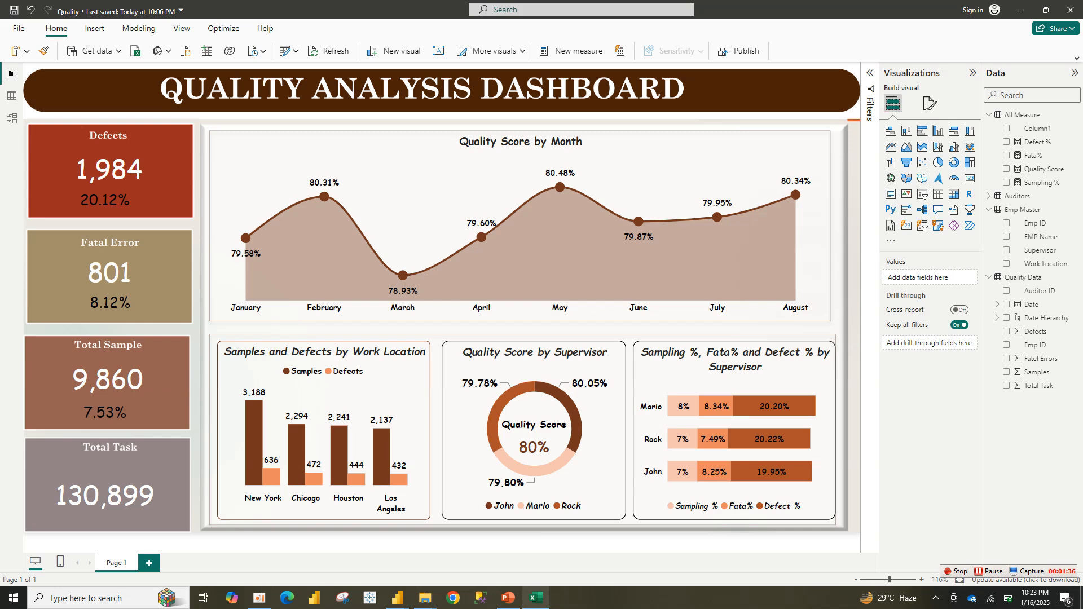
- Review the Quality Data, Emp Master and Auditors sheets in Excel, and the dashboard background slide in PowerPoint
left_click(536, 598)
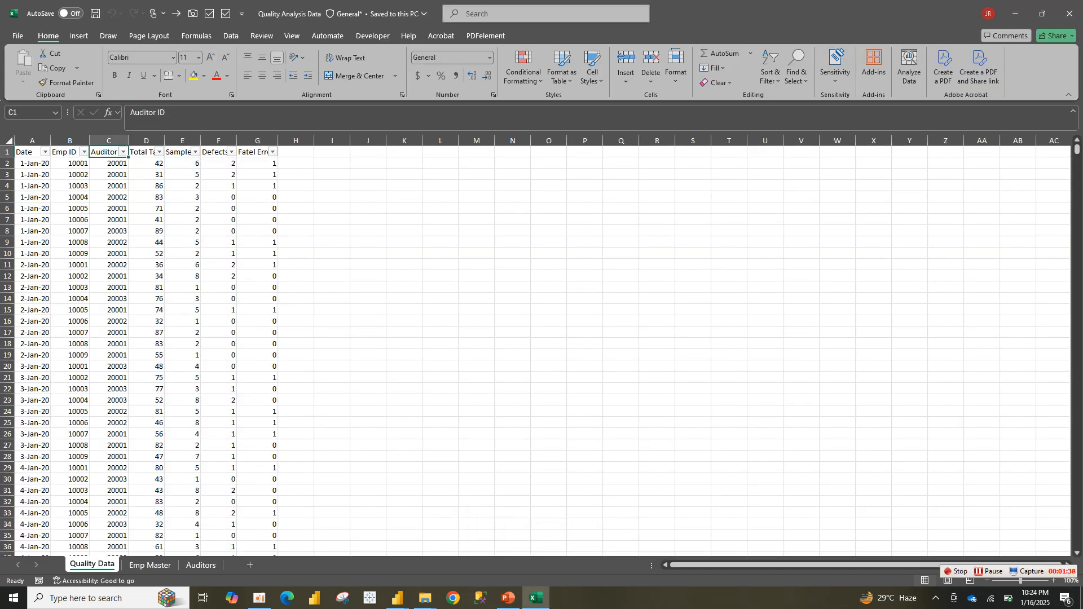
left_click(149, 565)
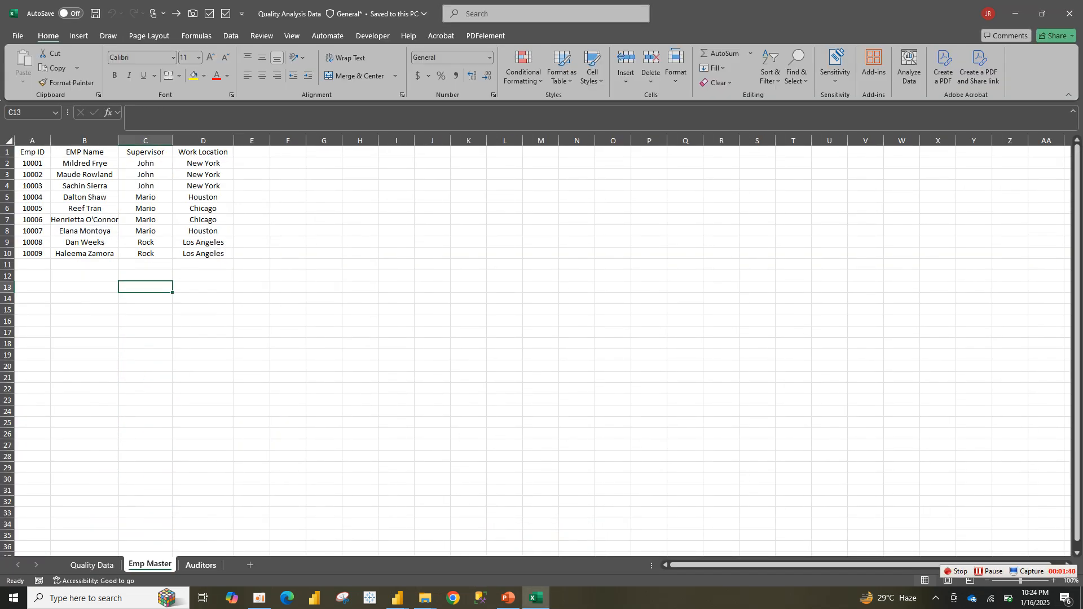
left_click(92, 565)
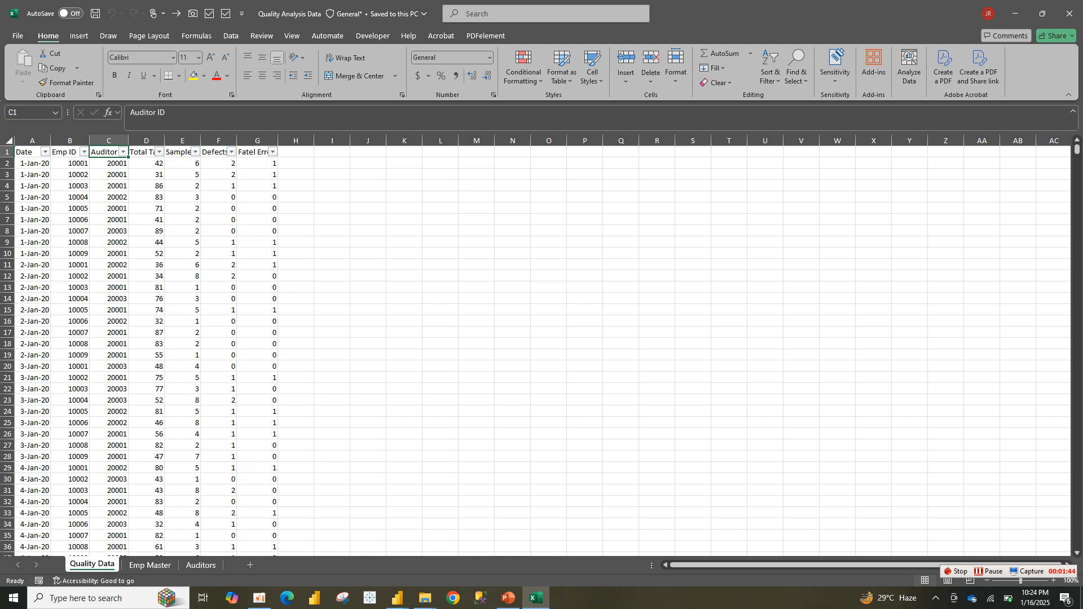
left_click(150, 565)
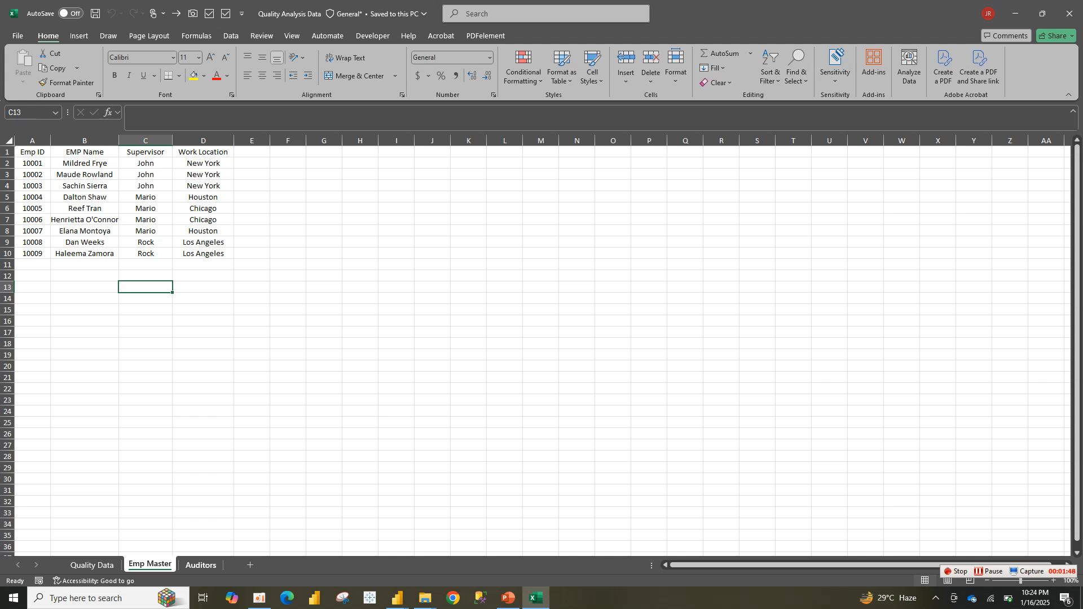
left_click(201, 565)
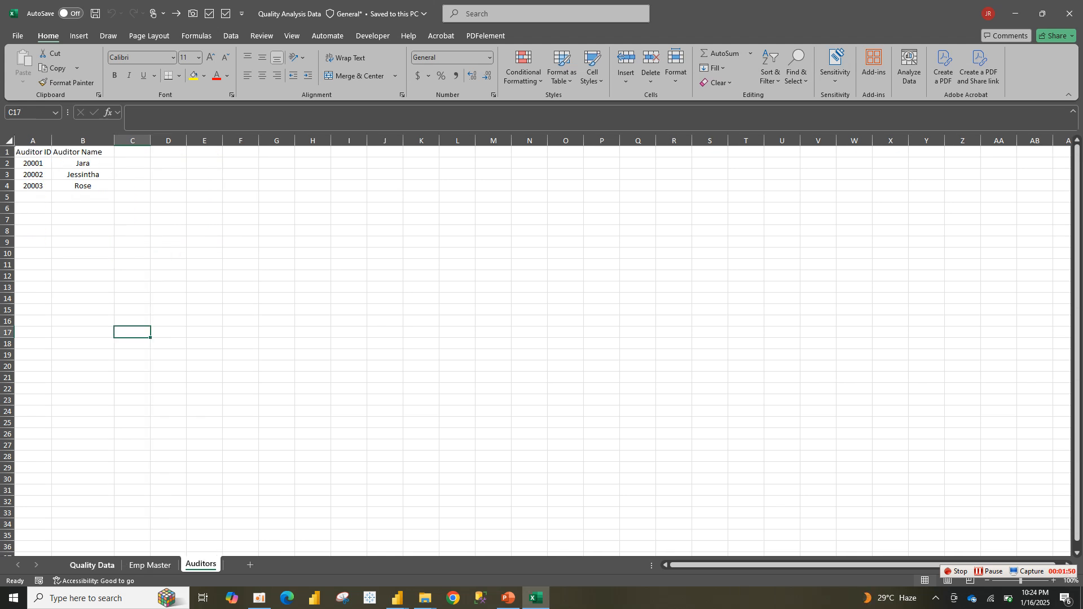
left_click(91, 565)
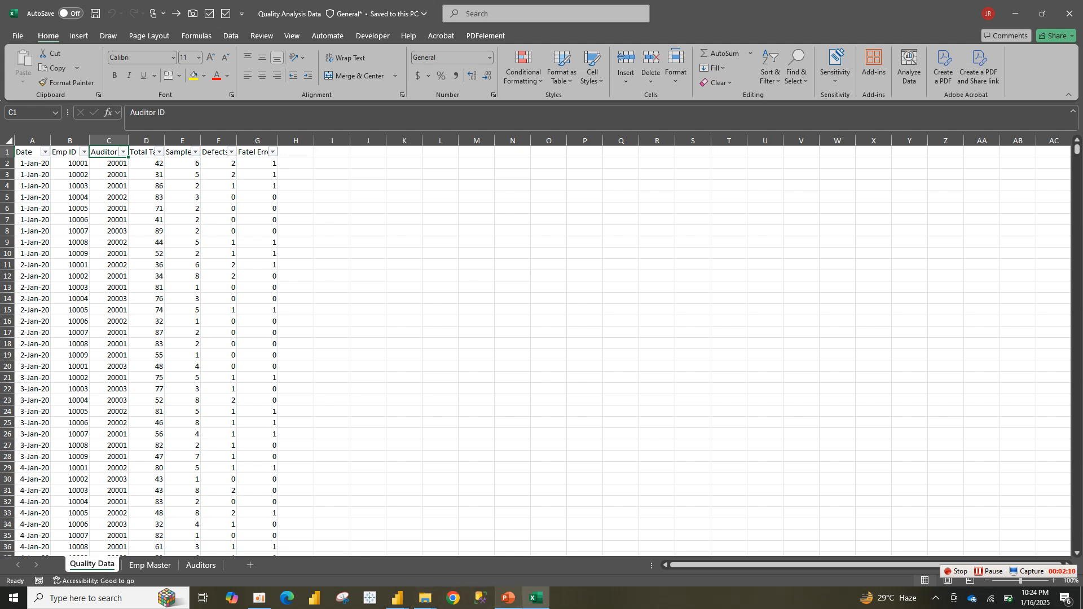
left_click(508, 598)
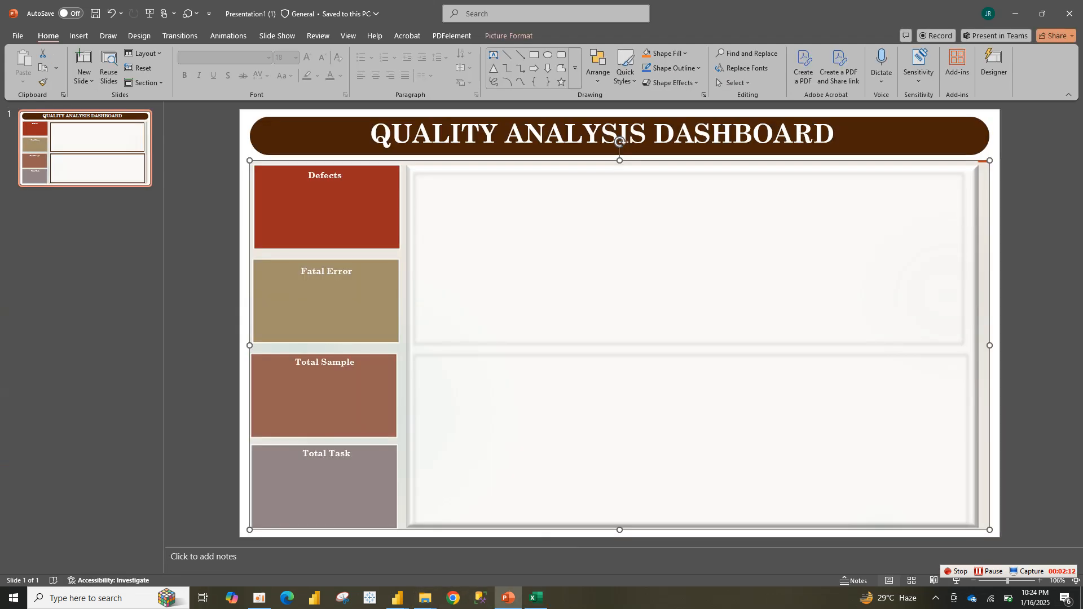
key("Escape")
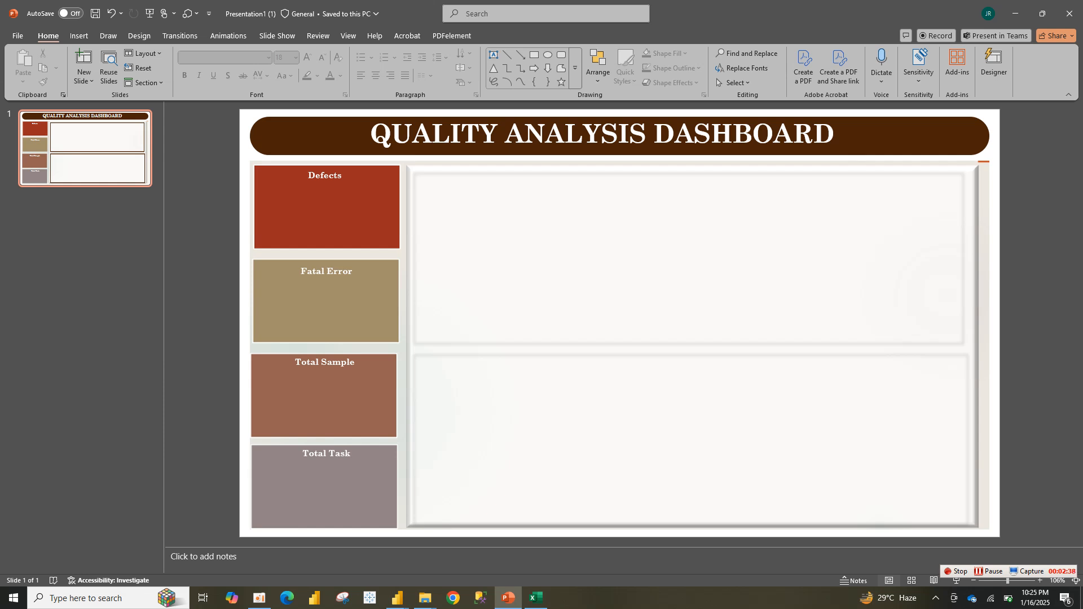
- Switch to the untitled Power BI Desktop report and connect to the Quality Analysis Data Excel workbook
left_click(397, 599)
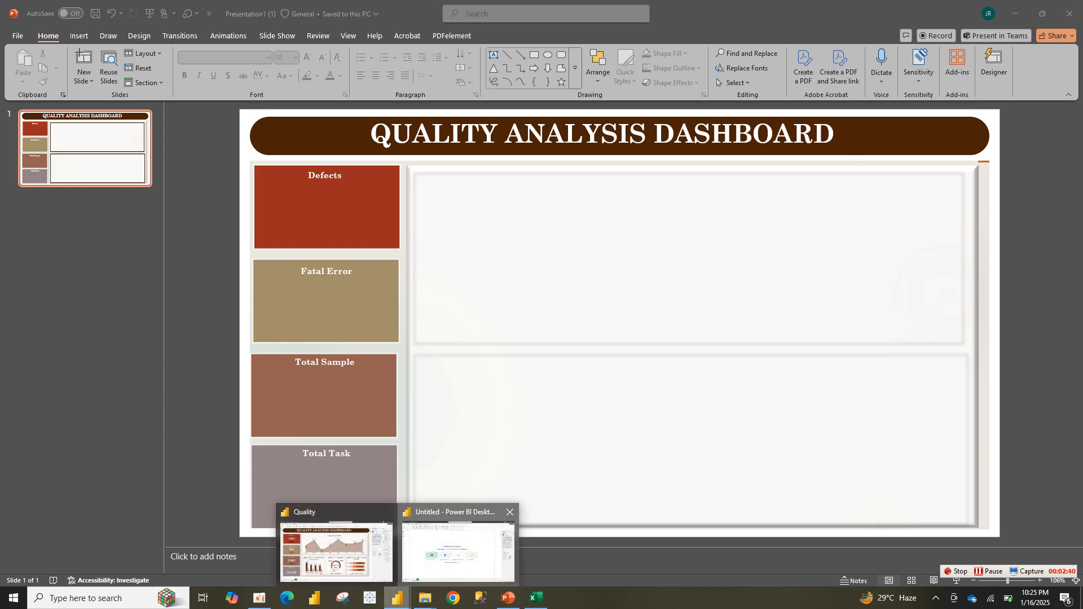
left_click(457, 550)
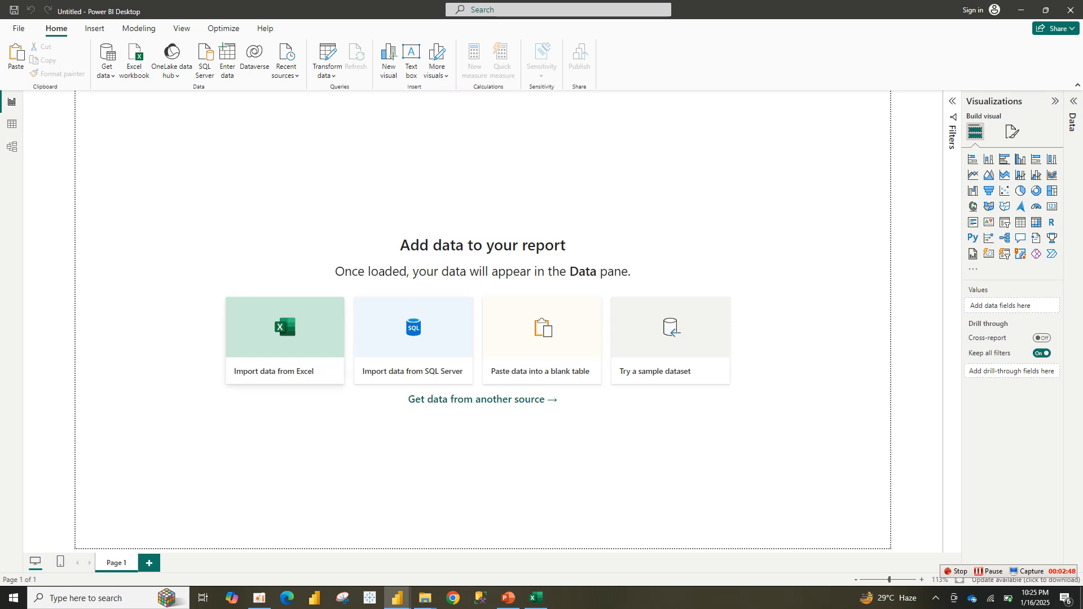
left_click(285, 341)
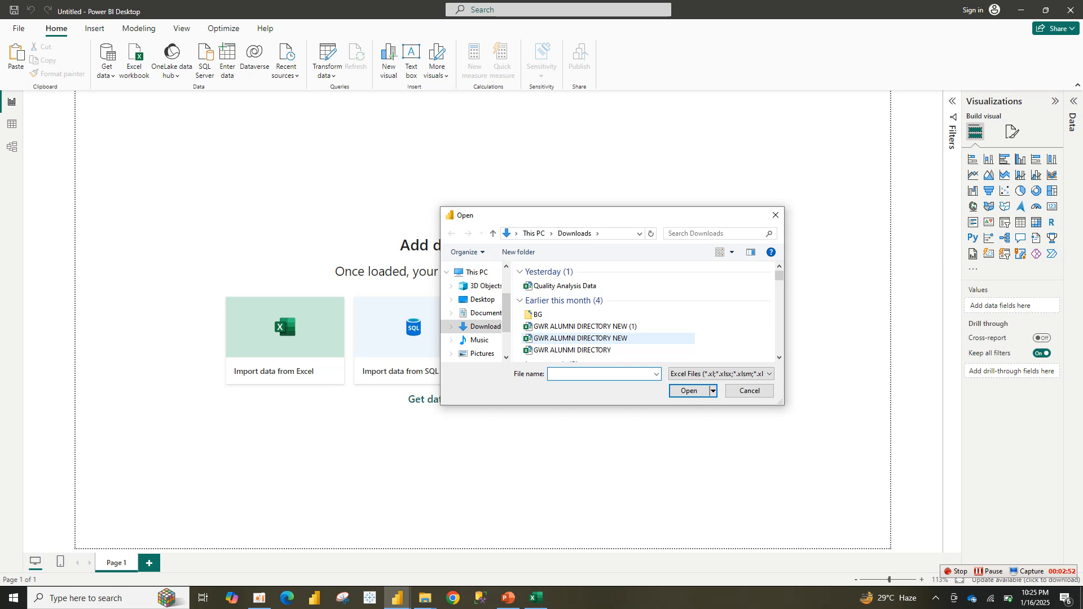
double_click(564, 286)
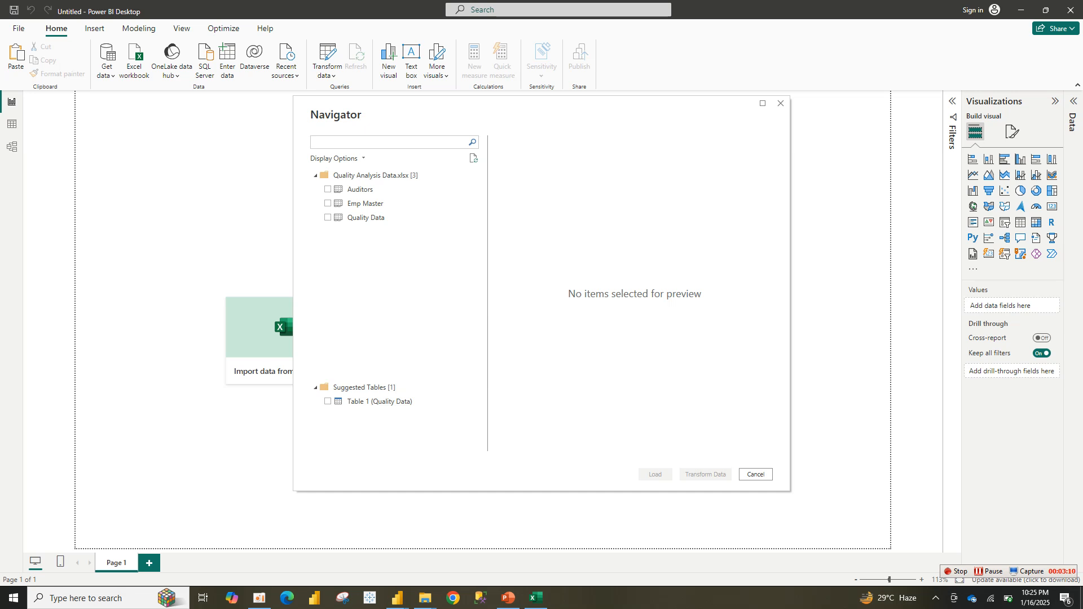
- Select the Auditors, Emp Master and Quality Data sheets and open them for transformation in Power Query
left_click(327, 190)
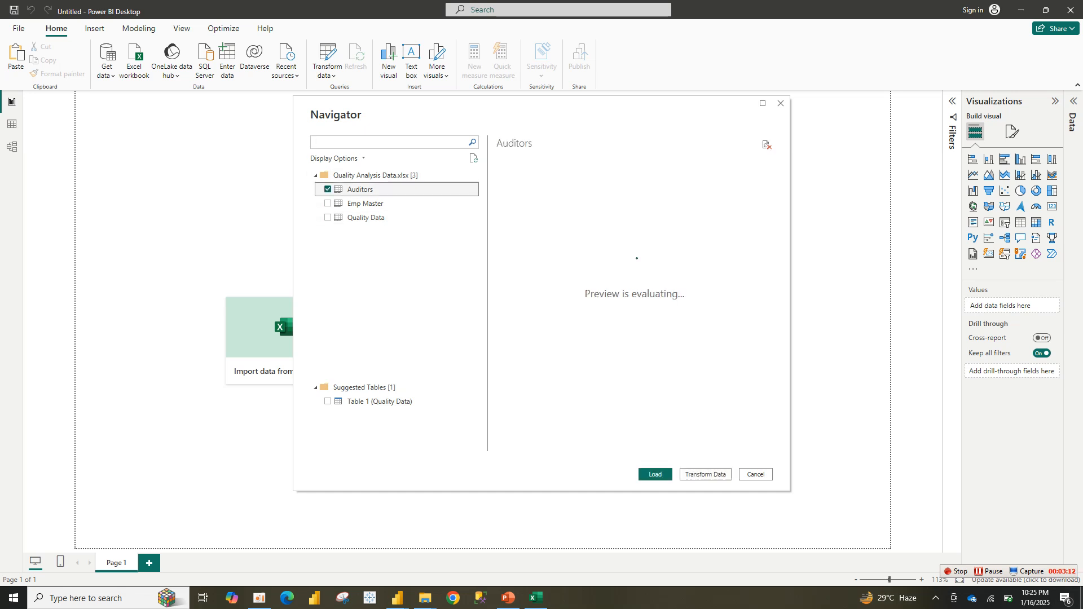
left_click(328, 204)
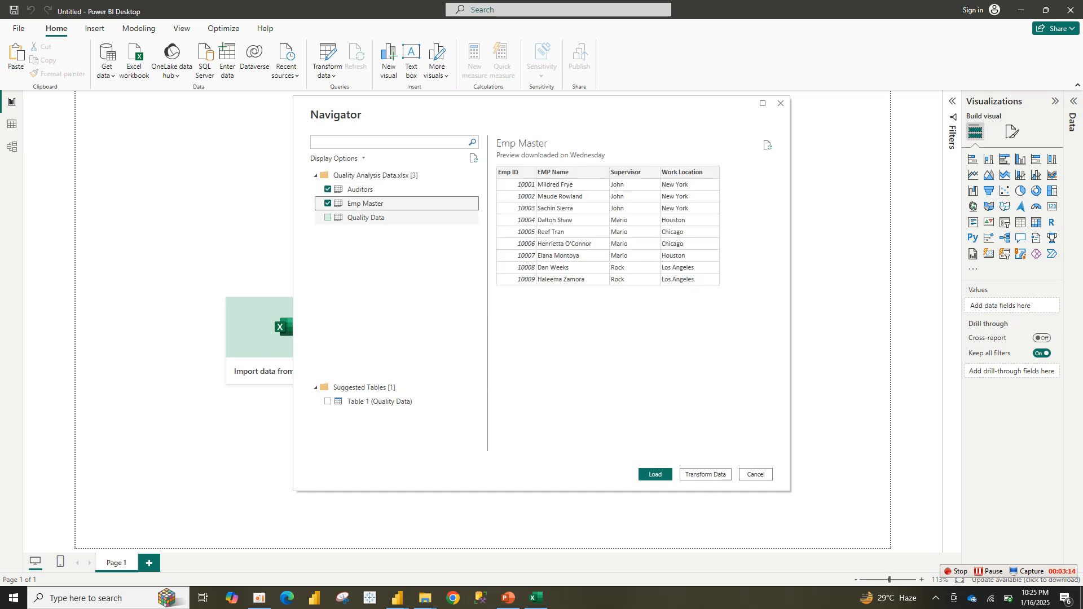
left_click(328, 218)
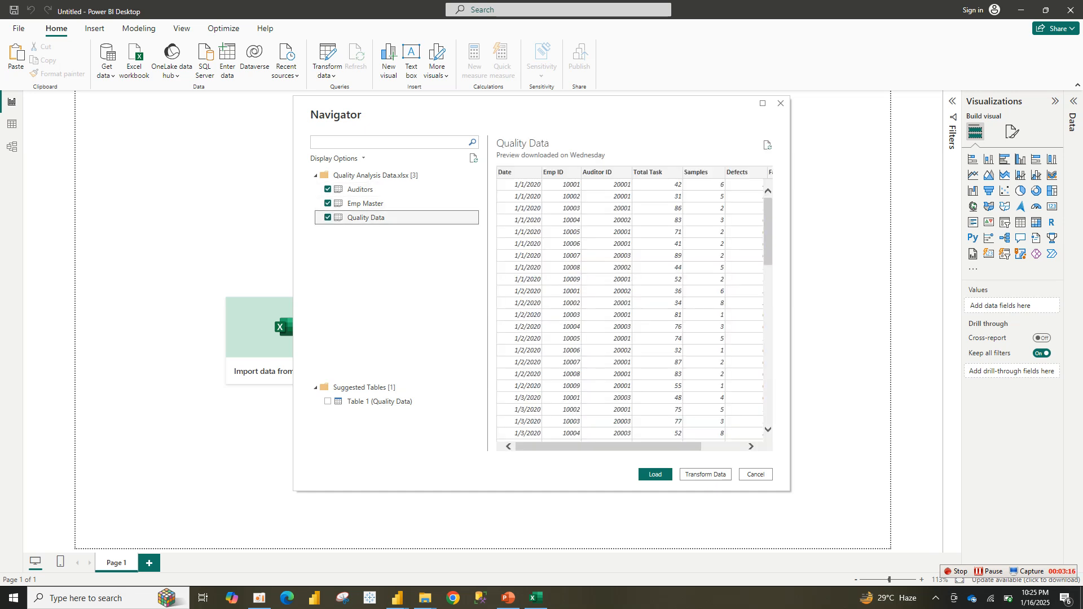
key("alt+Tab")
key("alt+Tab")
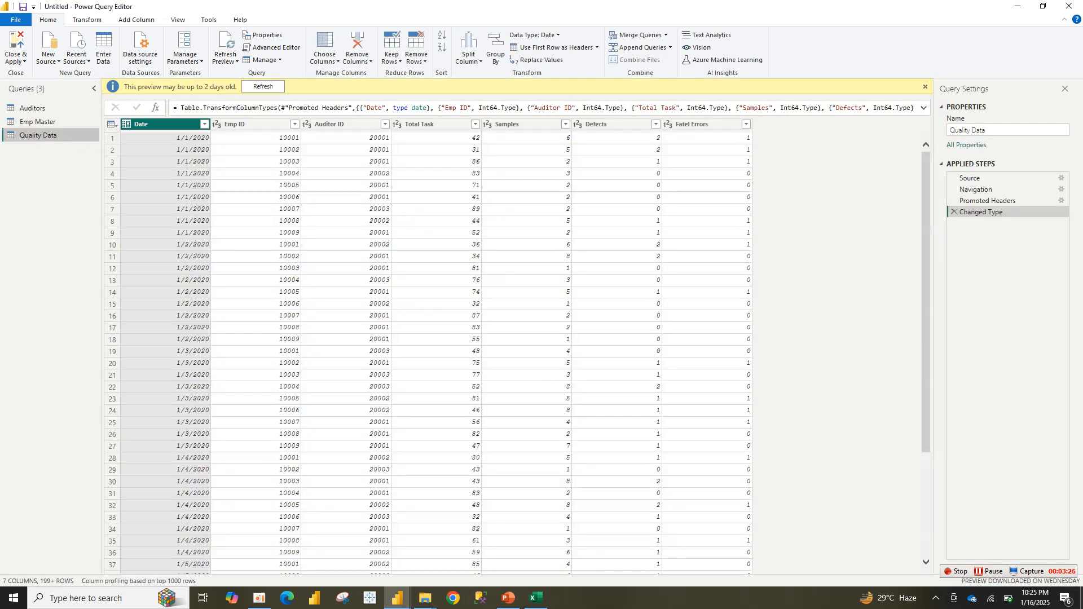
- Check the Auditors, Emp Master and Quality Data queries, and close and apply them to the report
left_click(32, 108)
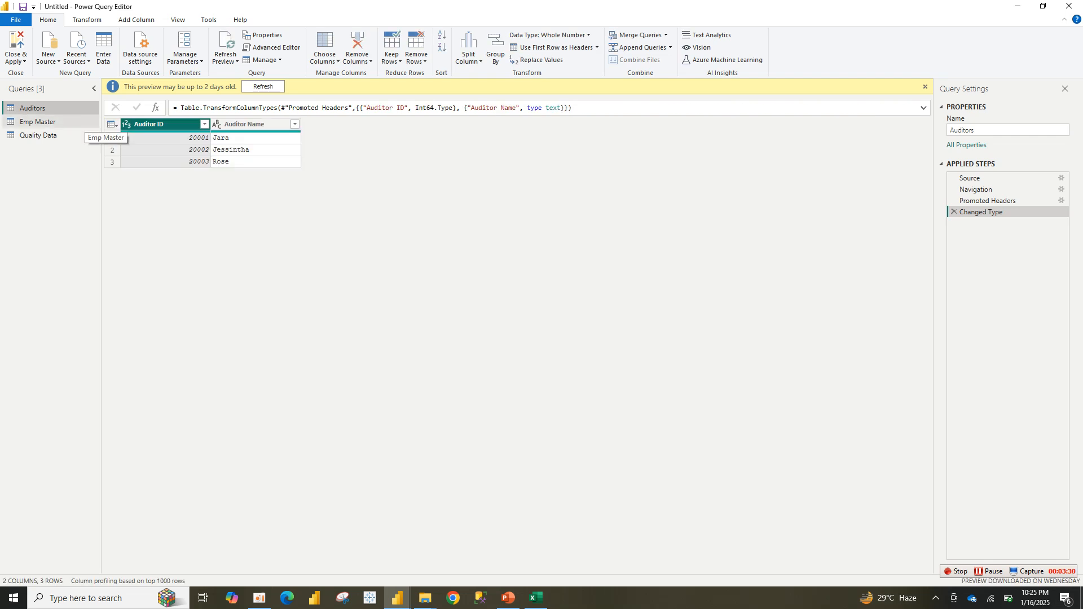
left_click(79, 122)
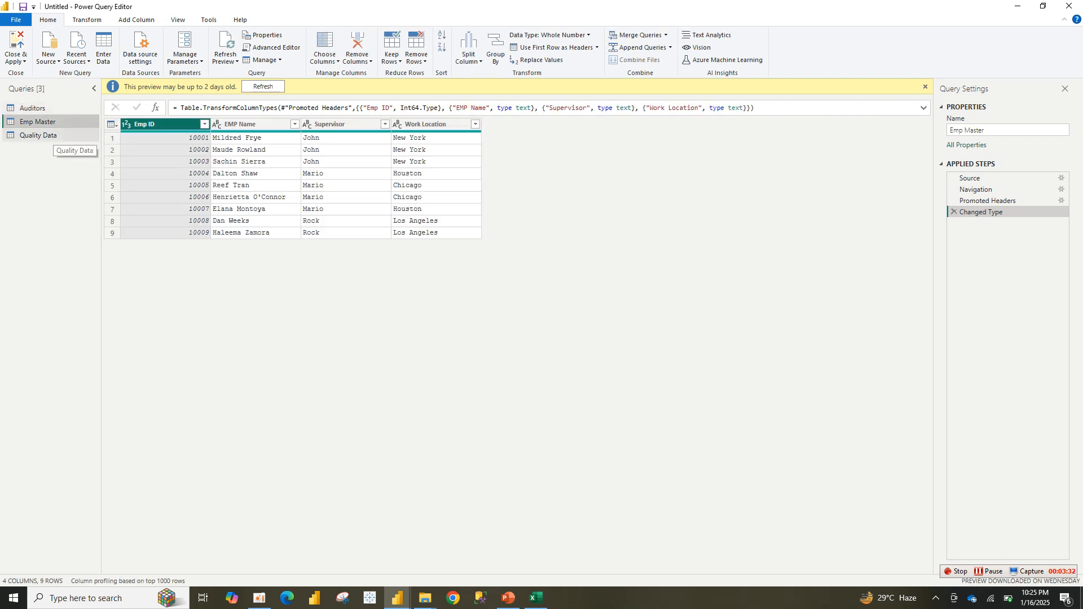
left_click(70, 135)
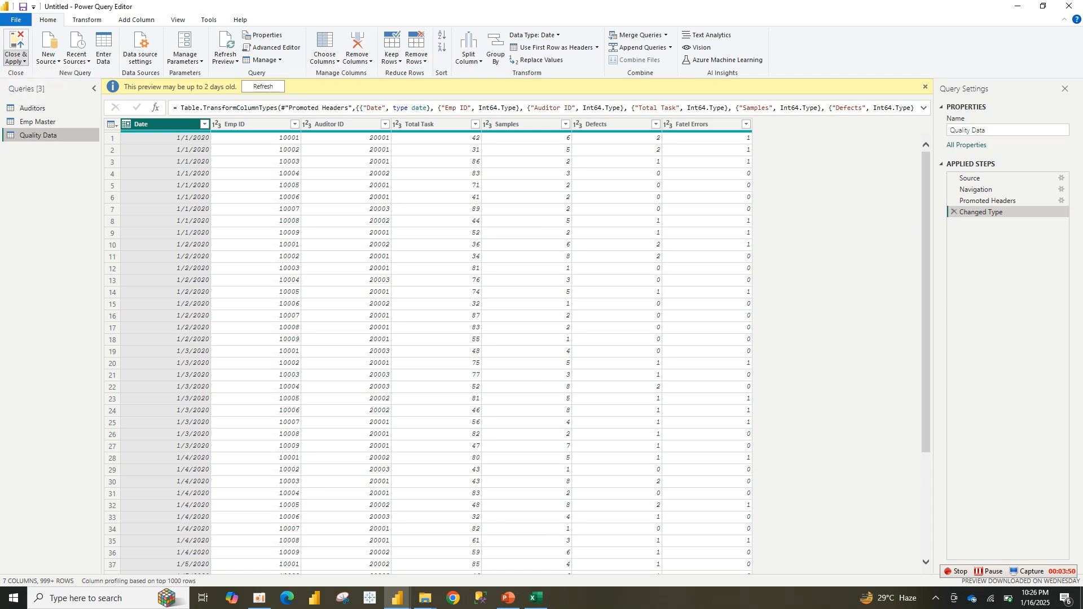
left_click(16, 45)
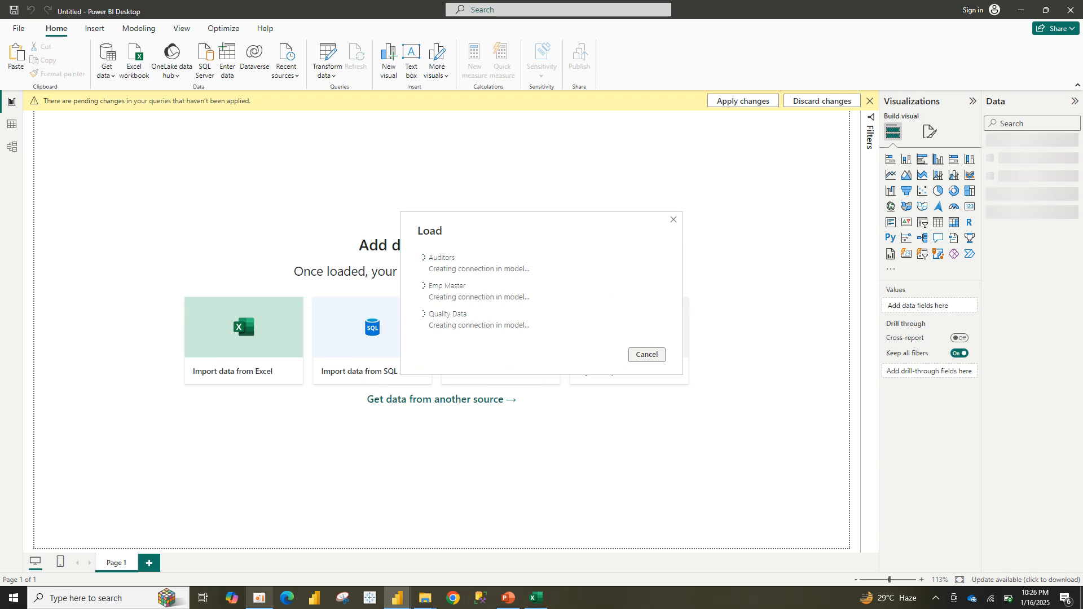
mouse_move(259, 598)
mouse_move(259, 550)
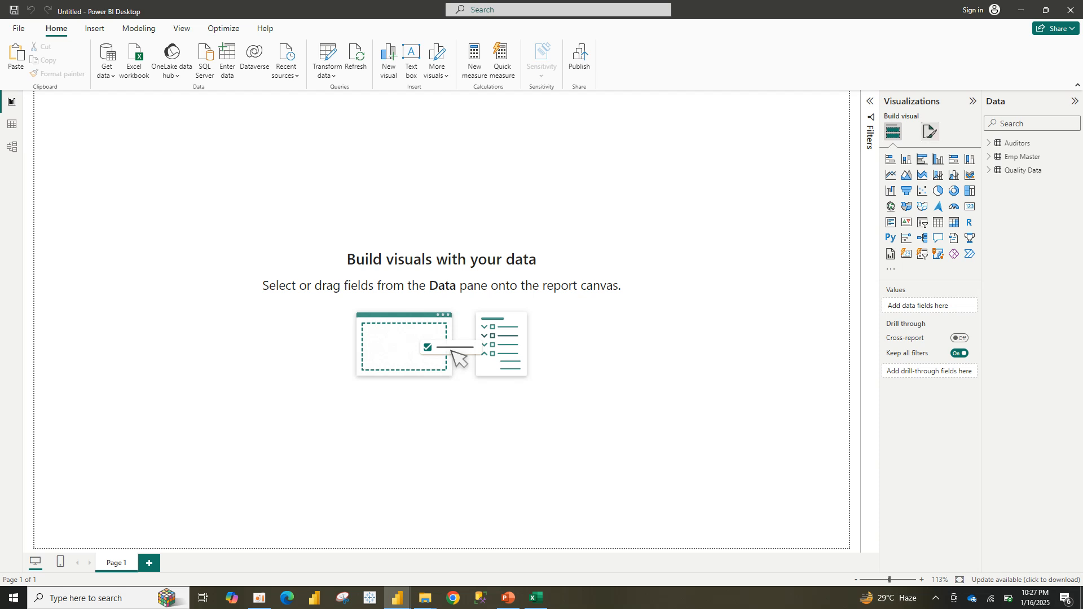
- Set Picture1.png as the report page's canvas background image
left_click(929, 132)
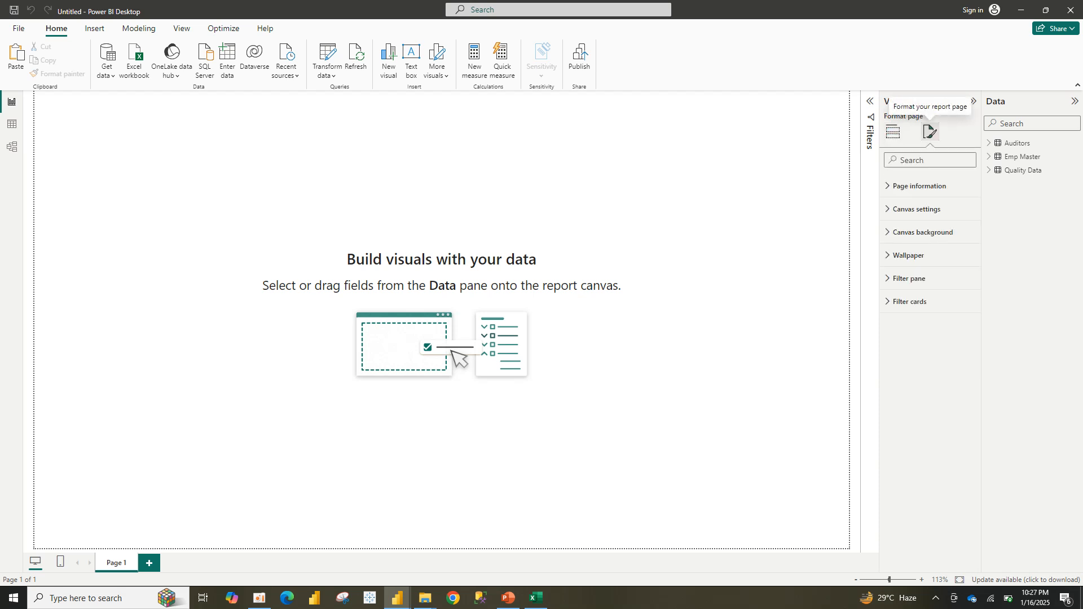
left_click(923, 231)
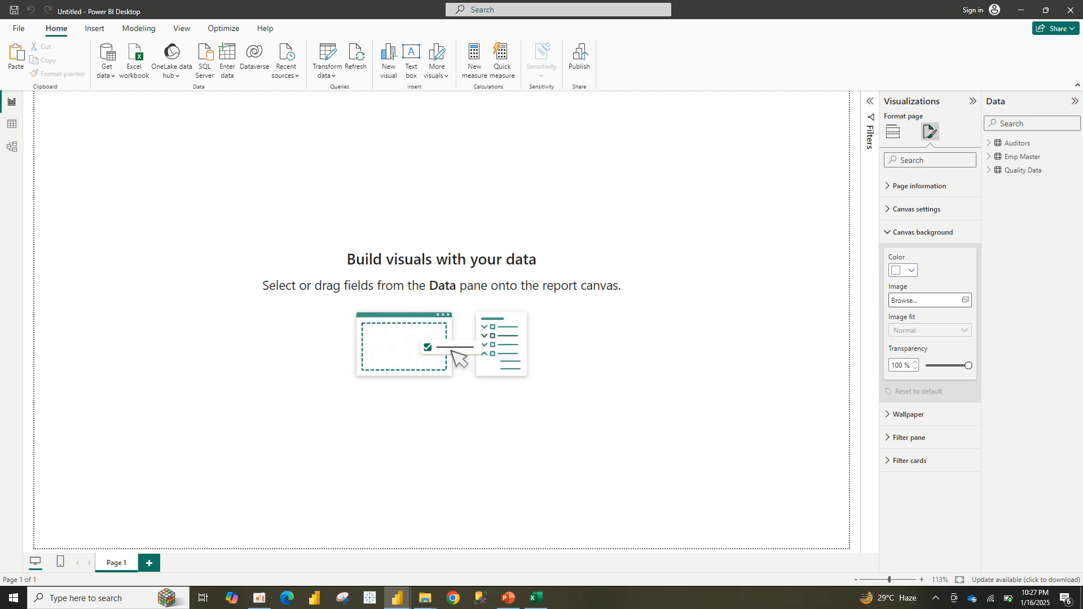
left_click(930, 301)
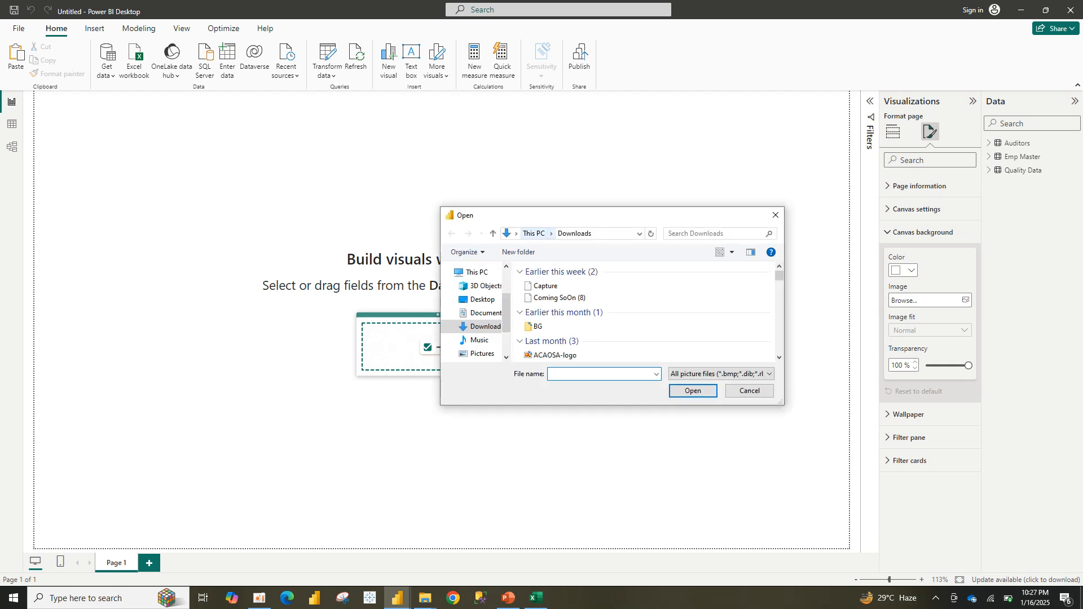
double_click(545, 286)
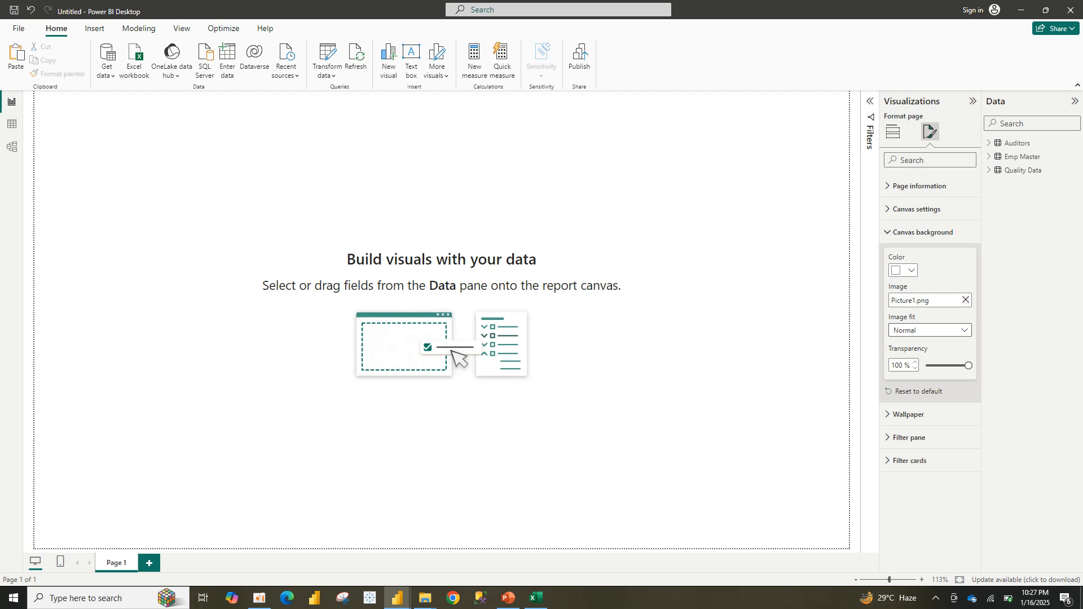
- Set the canvas background's image fit to Fit and its transparency to 3%
left_click(931, 331)
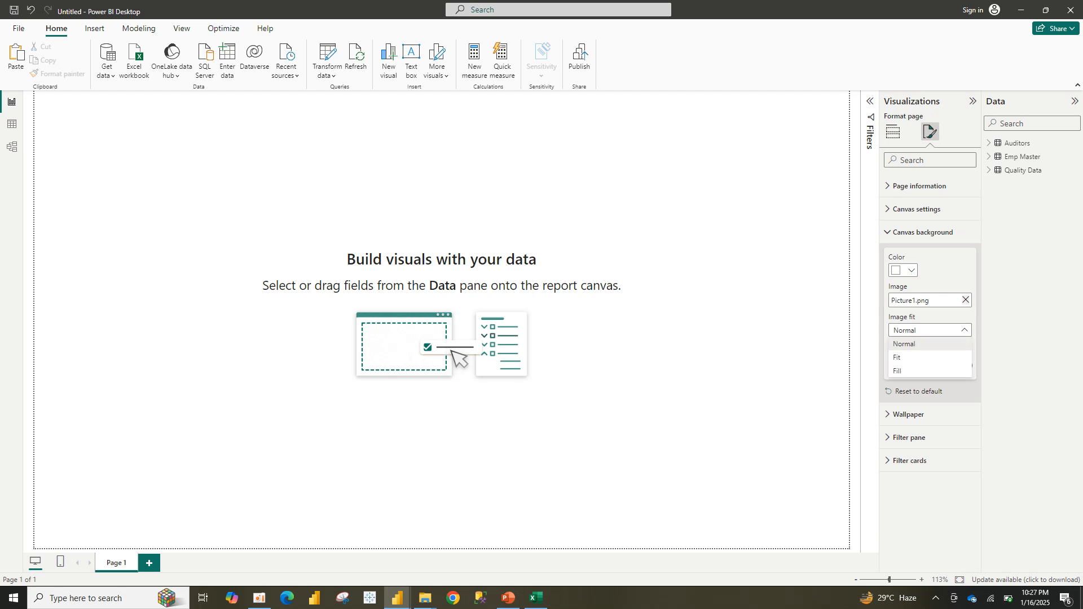
left_click(930, 357)
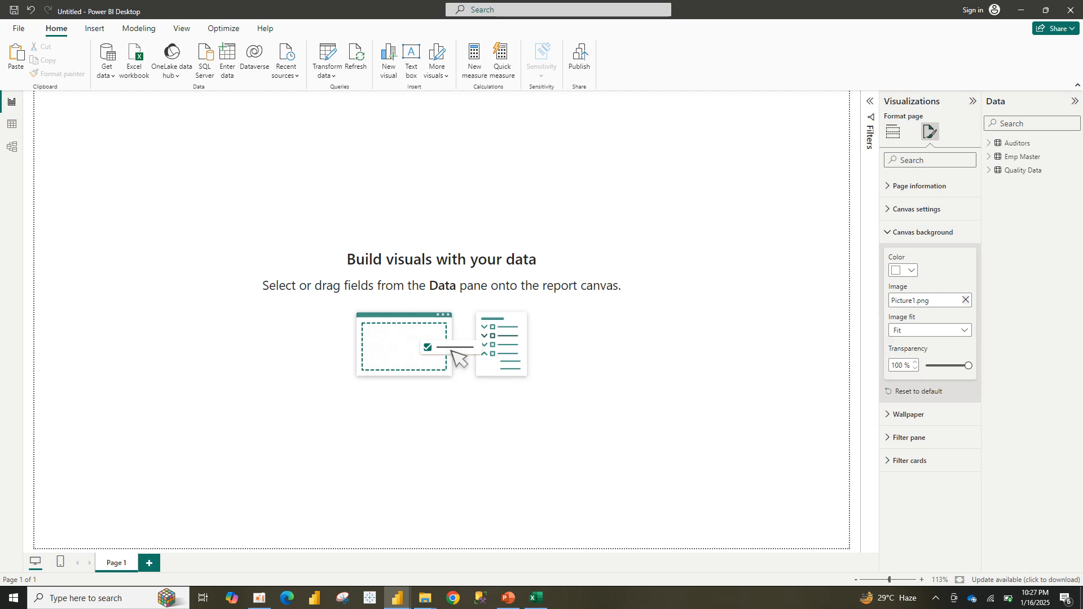
left_click_drag(969, 366, 928, 367)
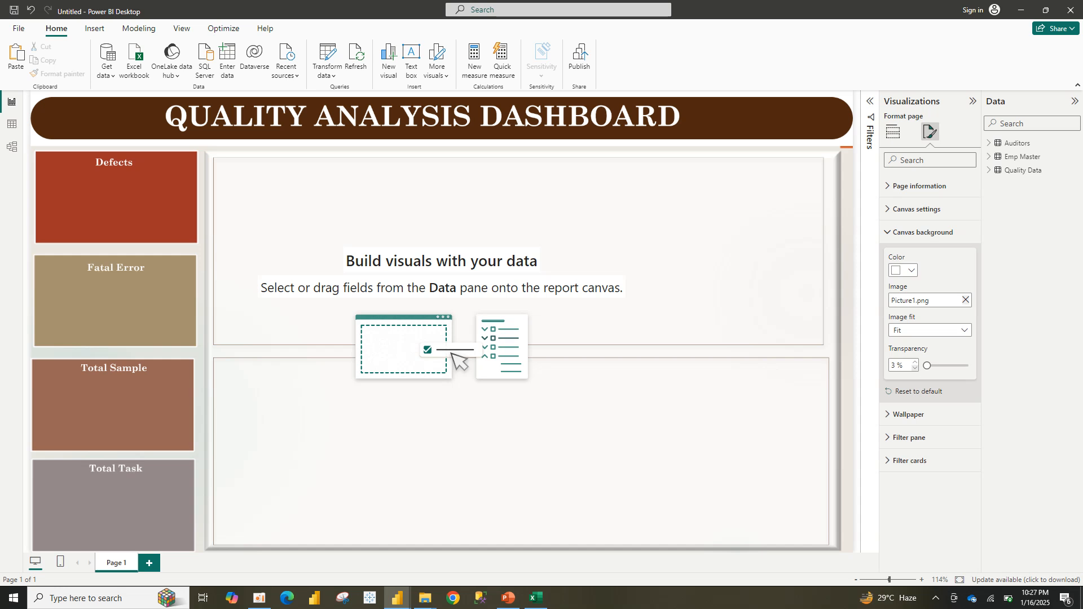
left_click(893, 132)
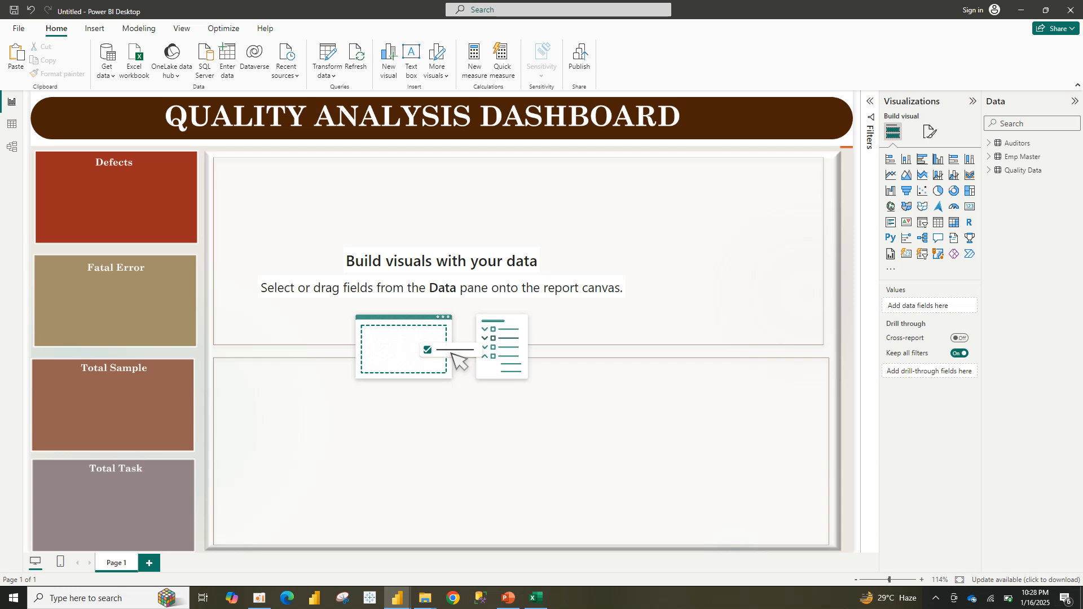
- Rearrange the model diagram so Quality Data sits below and between Emp Master and Auditors, with Auditors farther from Emp Master
left_click(12, 147)
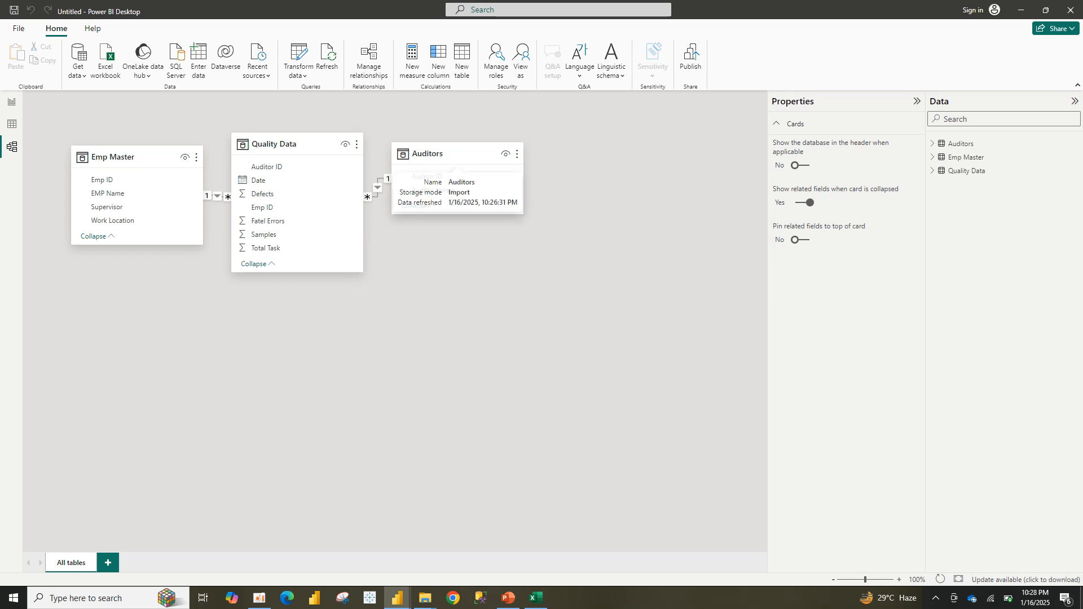
left_click(268, 220)
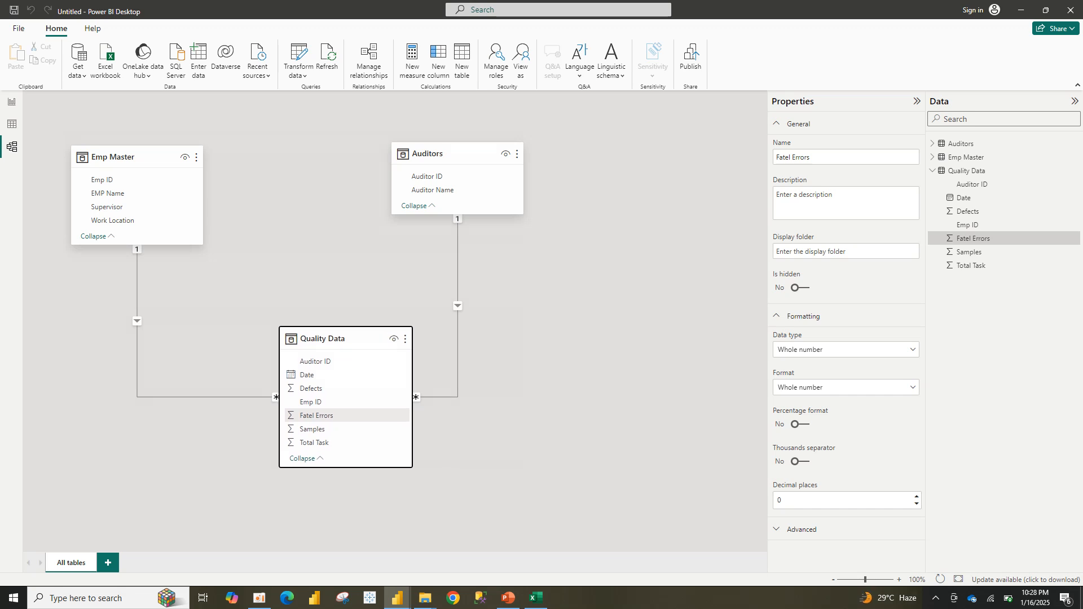
left_click_drag(457, 154, 626, 144)
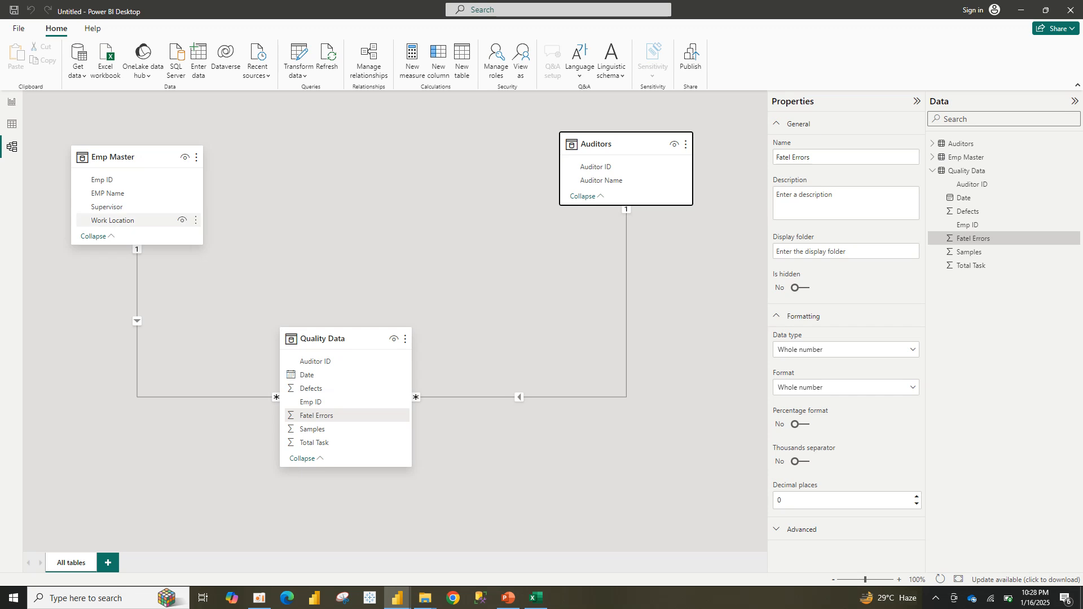
- Create and load a new blank table named All Measures from the report view
left_click(11, 101)
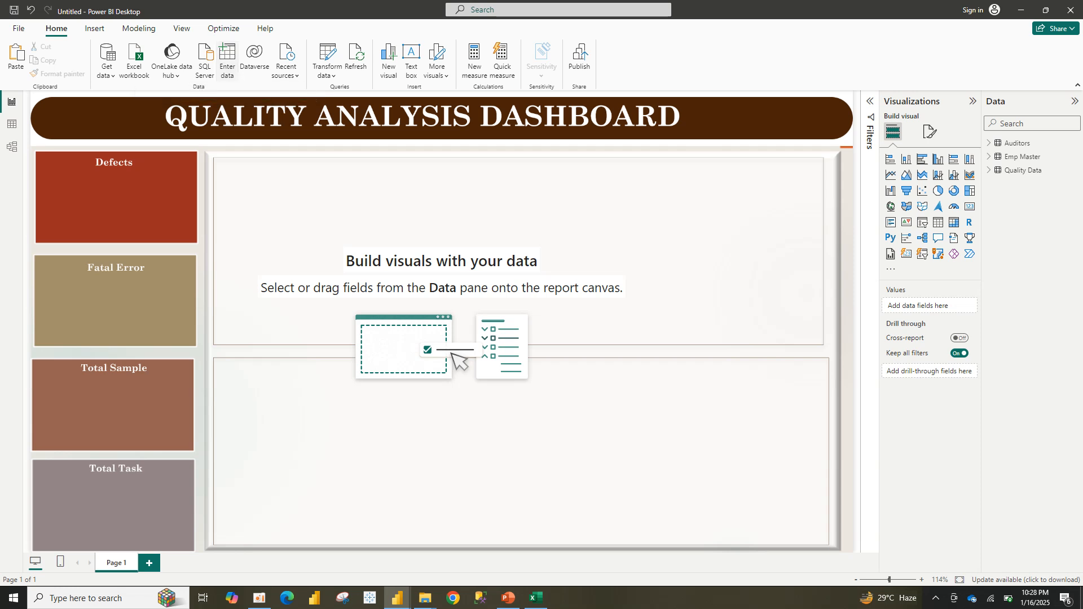
left_click(227, 59)
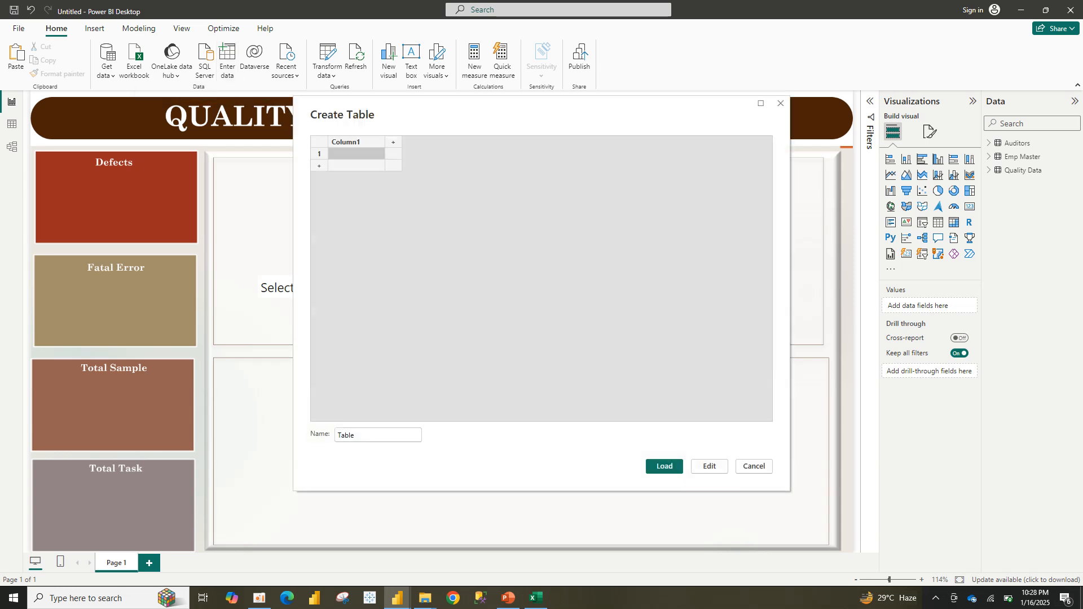
left_click(378, 435)
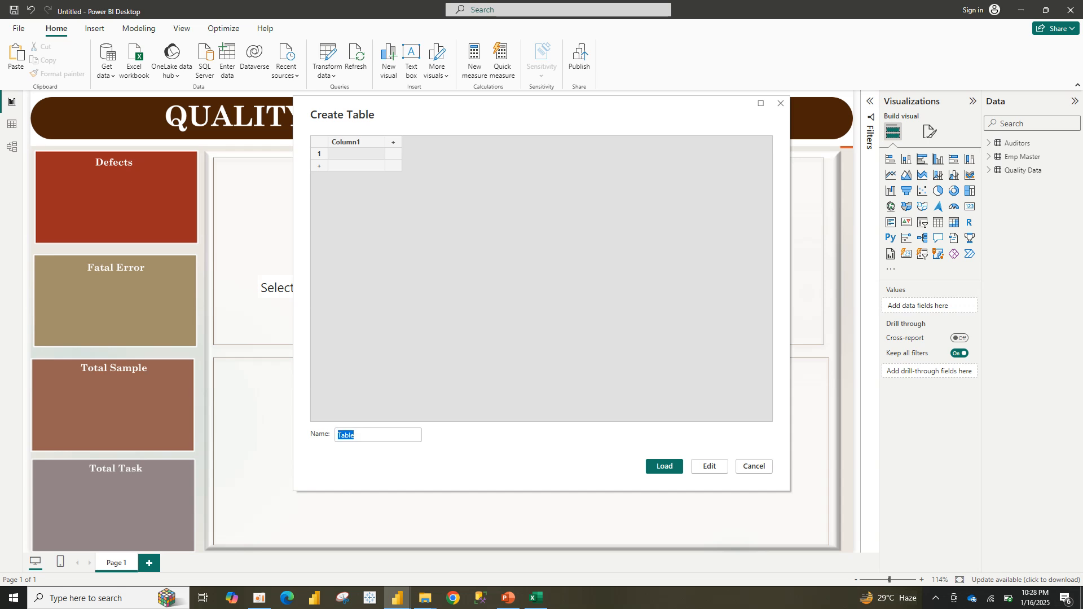
type("All Measures")
key("Return")
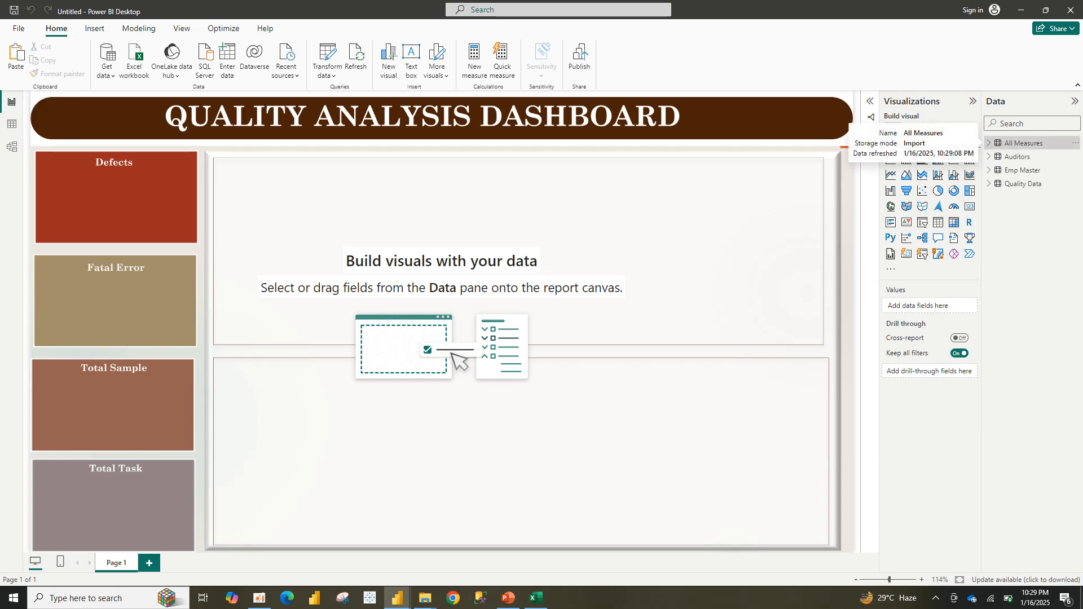
- Start a Defect % measure in the All Measures table using DIVIDE, with SUM of 'Quality Data'[Defects] as the numerator
right_click(1015, 143)
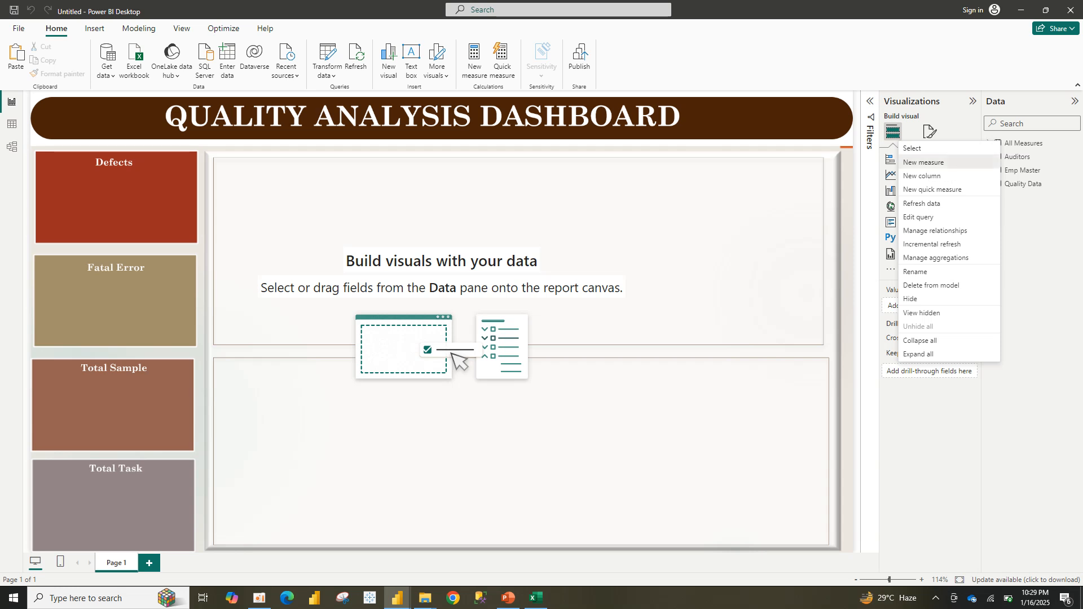
left_click(923, 162)
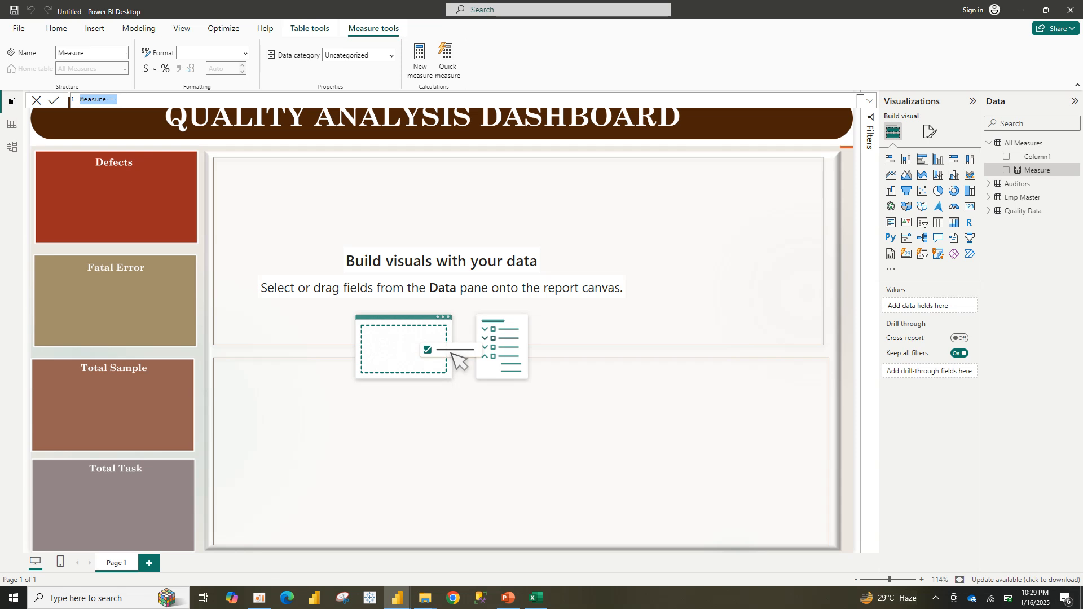
type("Defect % =")
type("div")
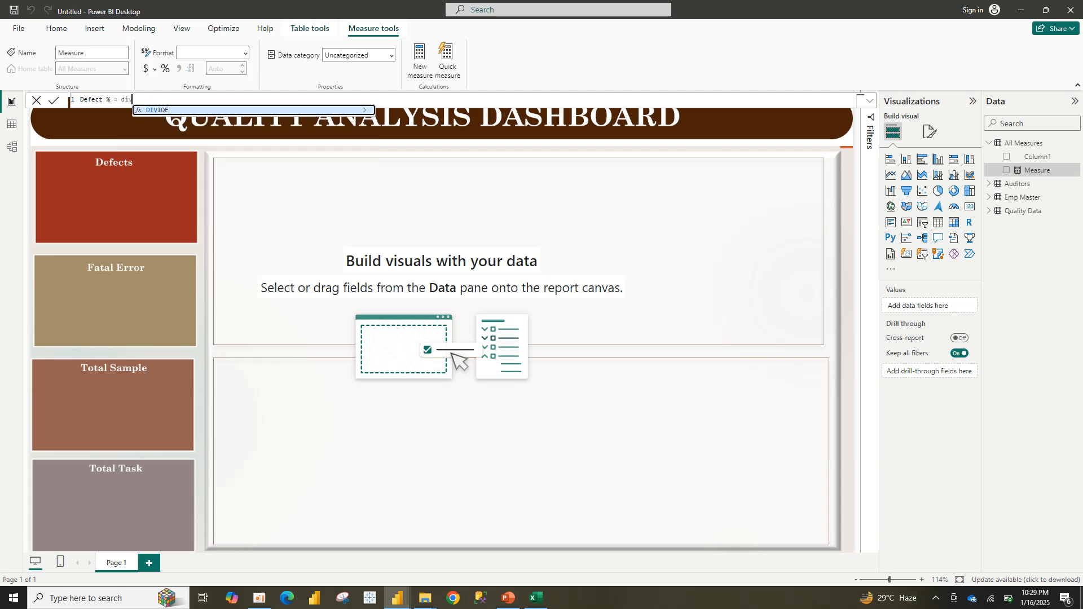
key("Tab")
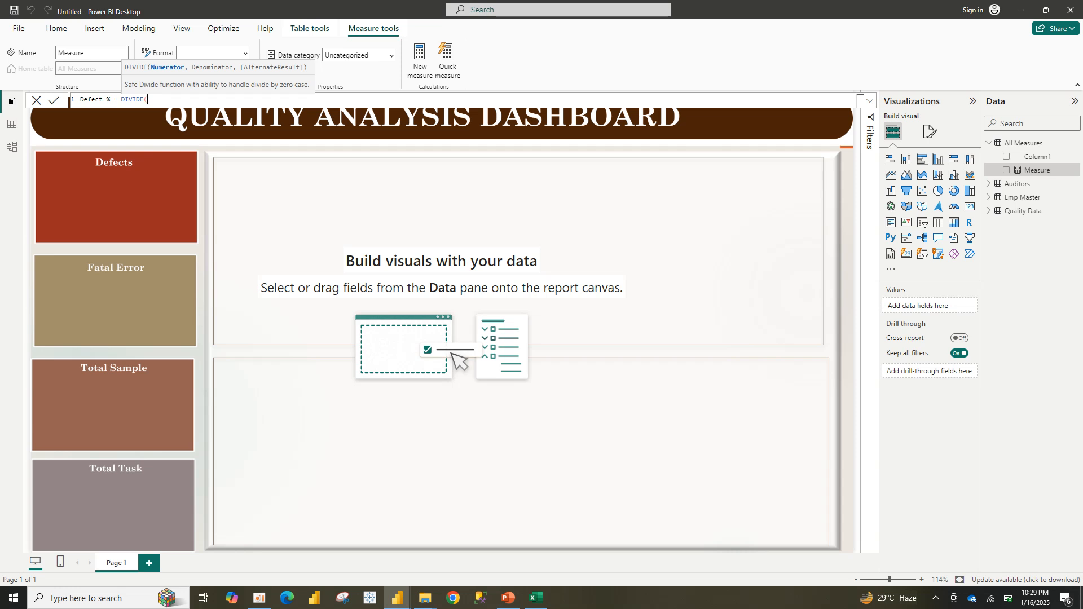
type("sum")
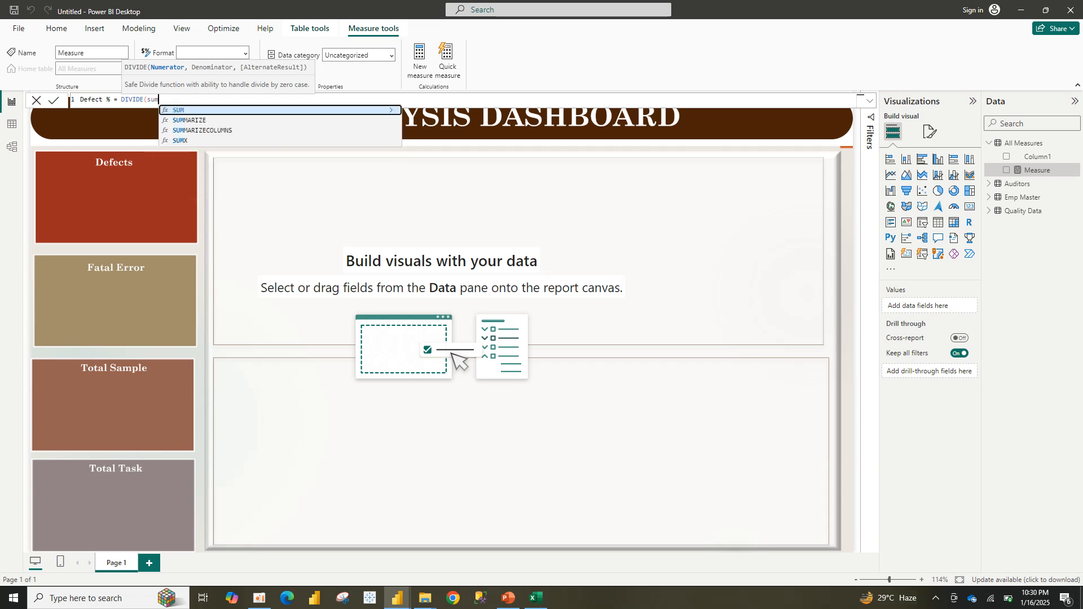
key("Tab")
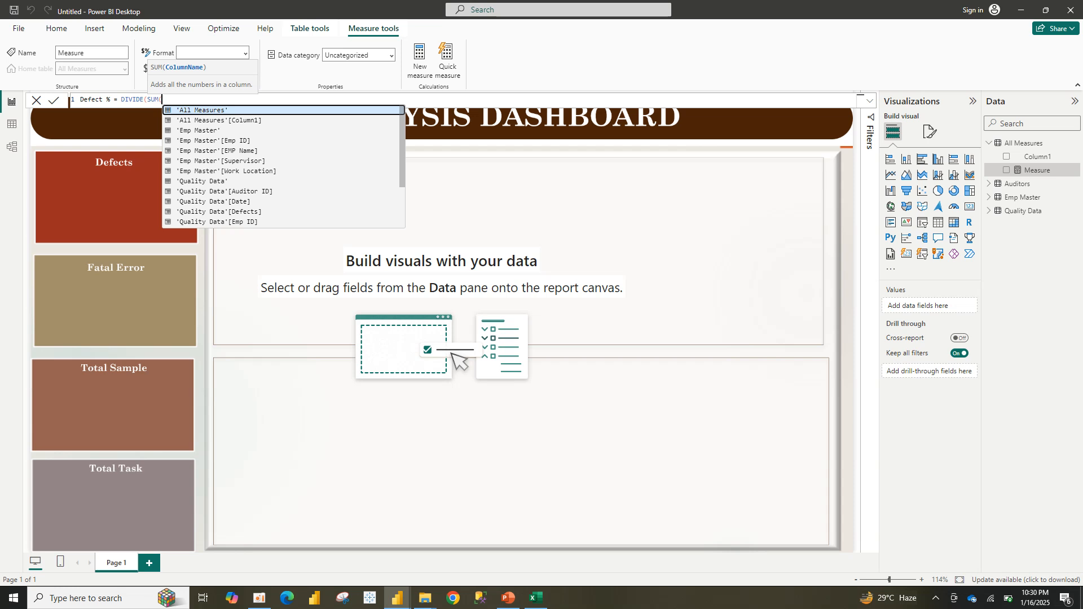
type("def")
key("Tab")
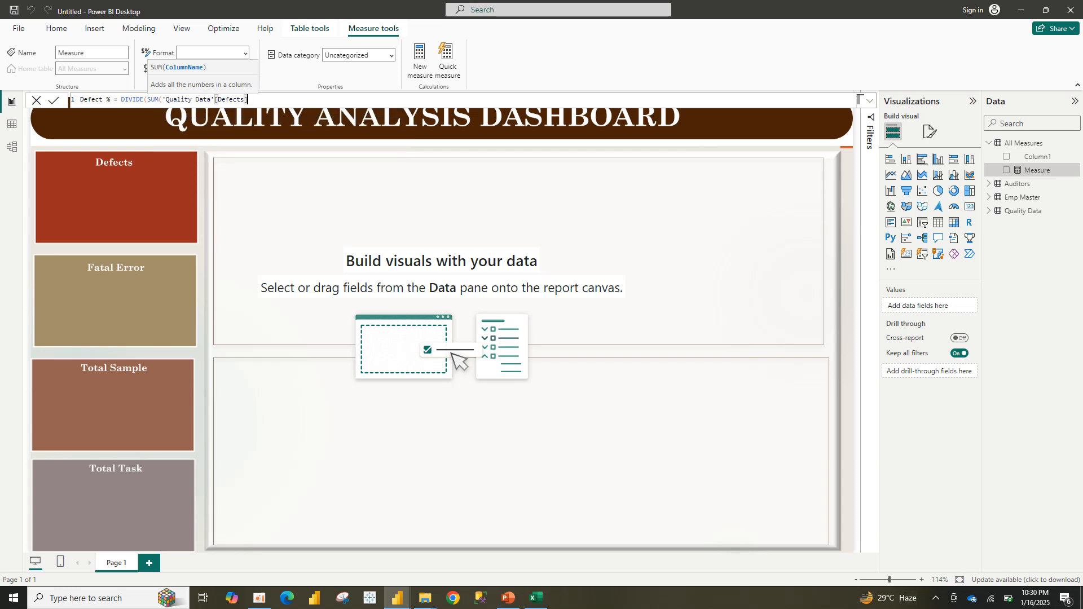
type(")")
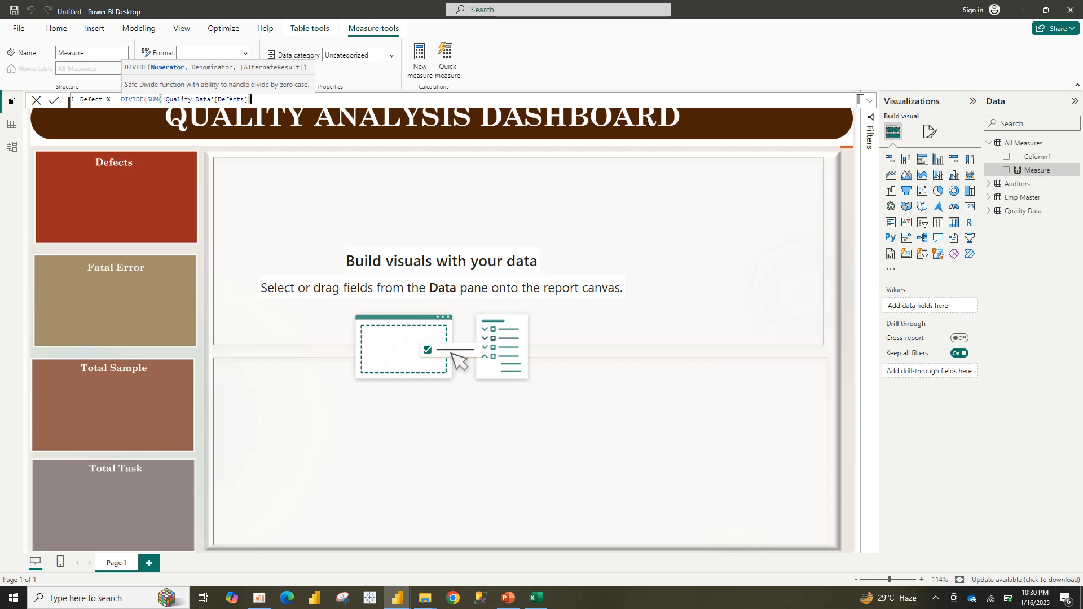
- Complete the Defect % formula with SUM of 'Quality Data'[Samples] as the denominator and BLANK() as the alternate result
type(", sum")
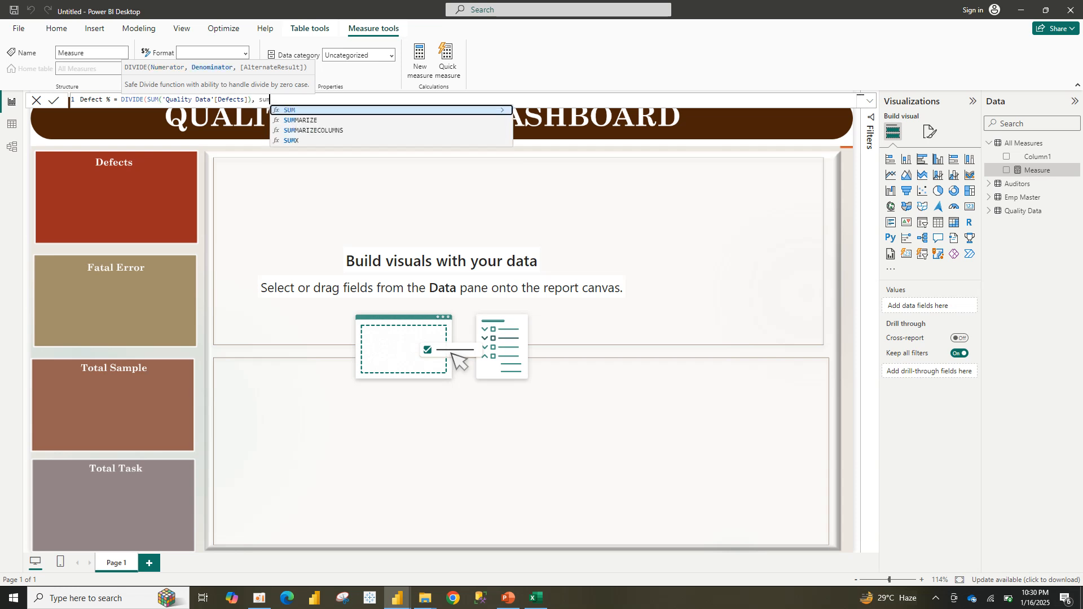
key("Tab")
type("sam")
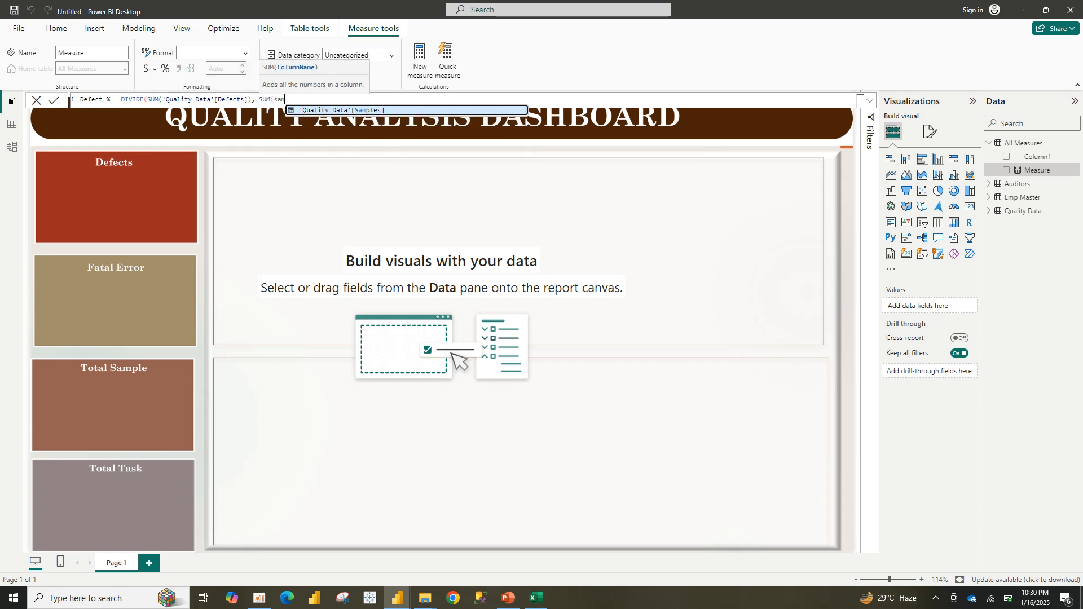
key("Tab")
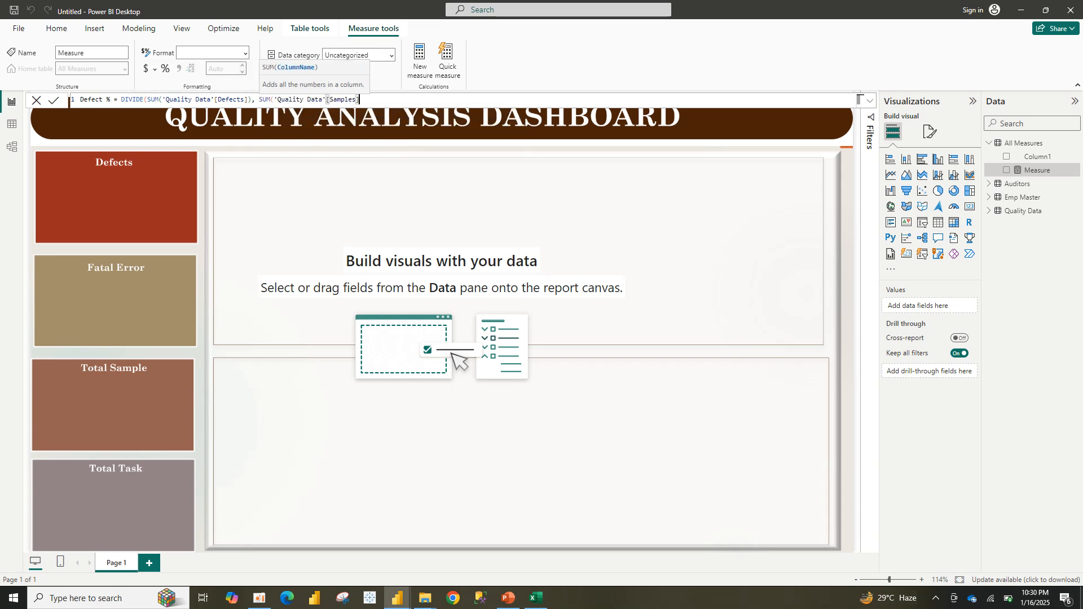
type(")")
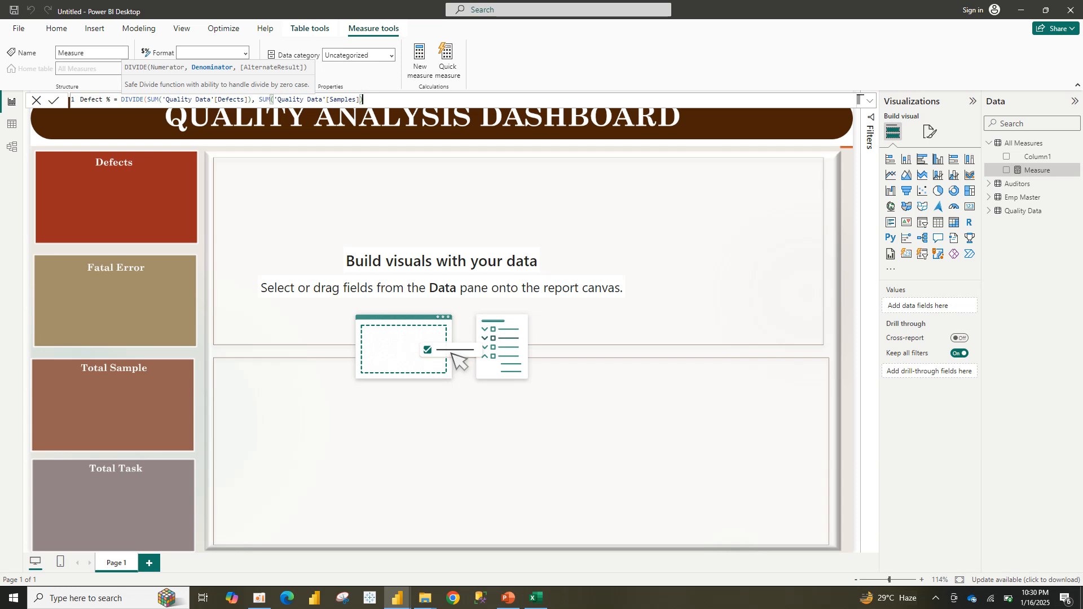
type(", blan")
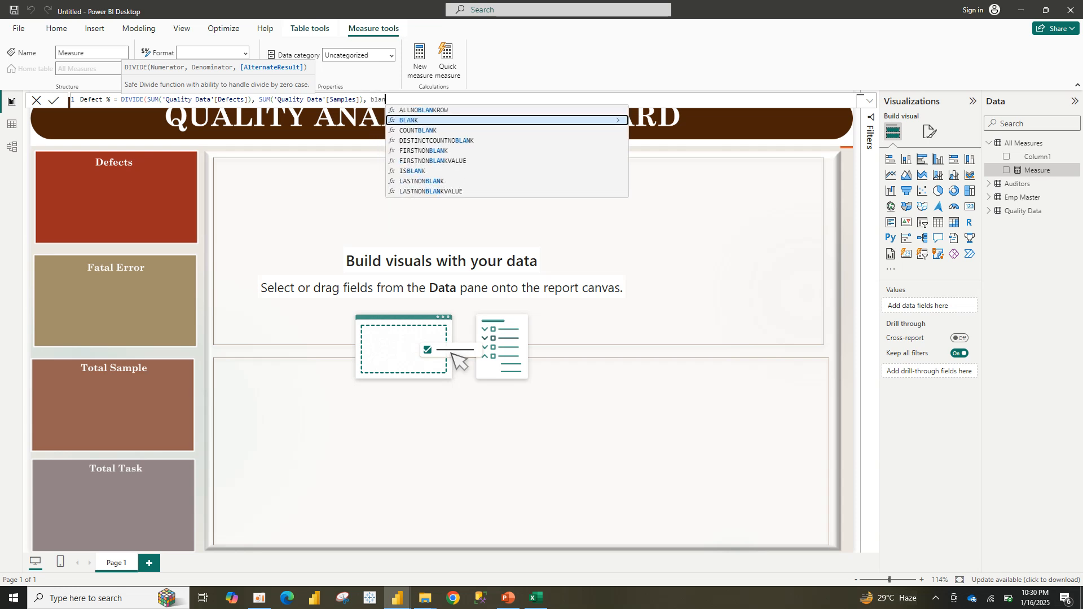
key("Tab")
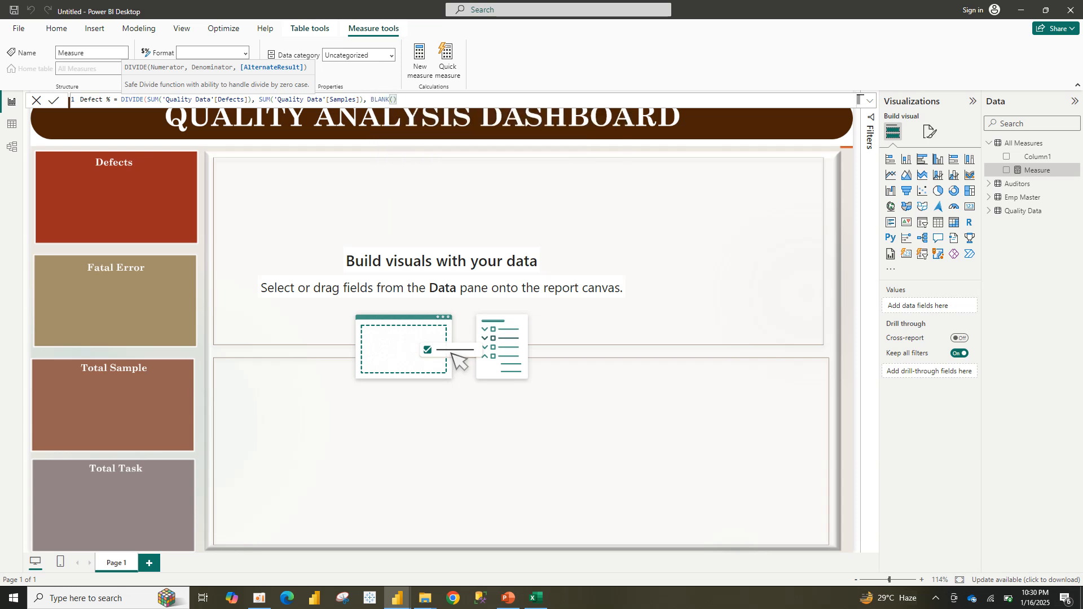
key("Return")
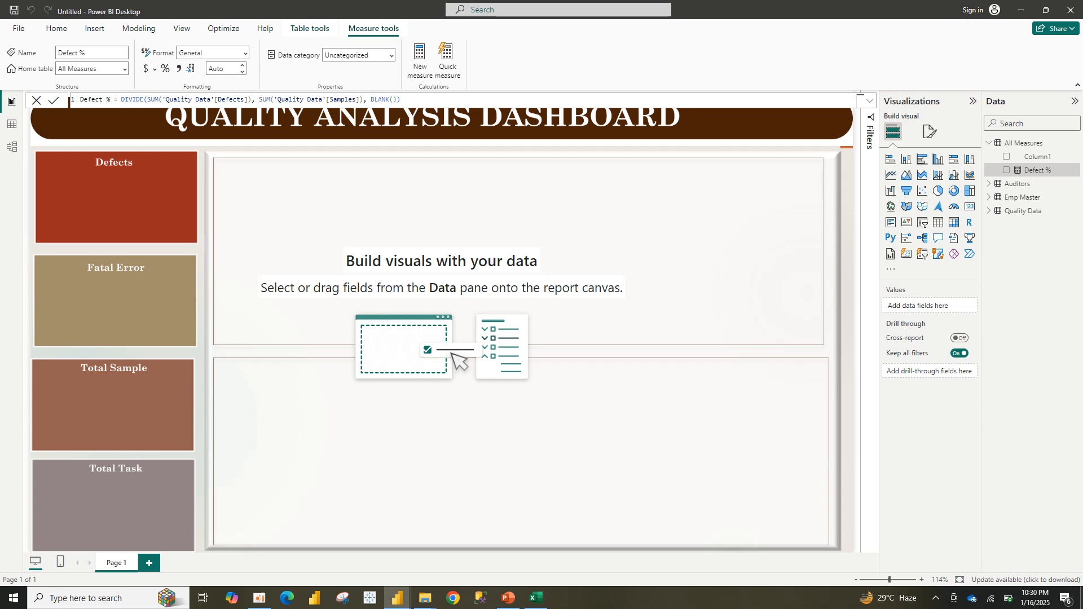
- Create another measure in All Measures and fill it with a copy of the whole Defect % formula
left_click_drag(401, 99, 81, 99)
key("ctrl+c")
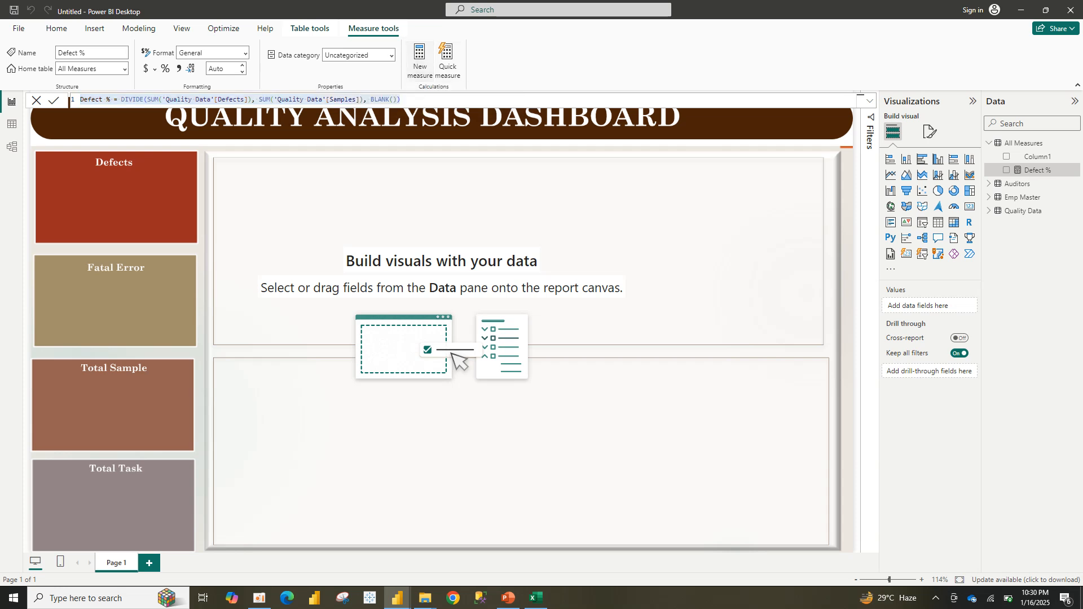
left_click(420, 60)
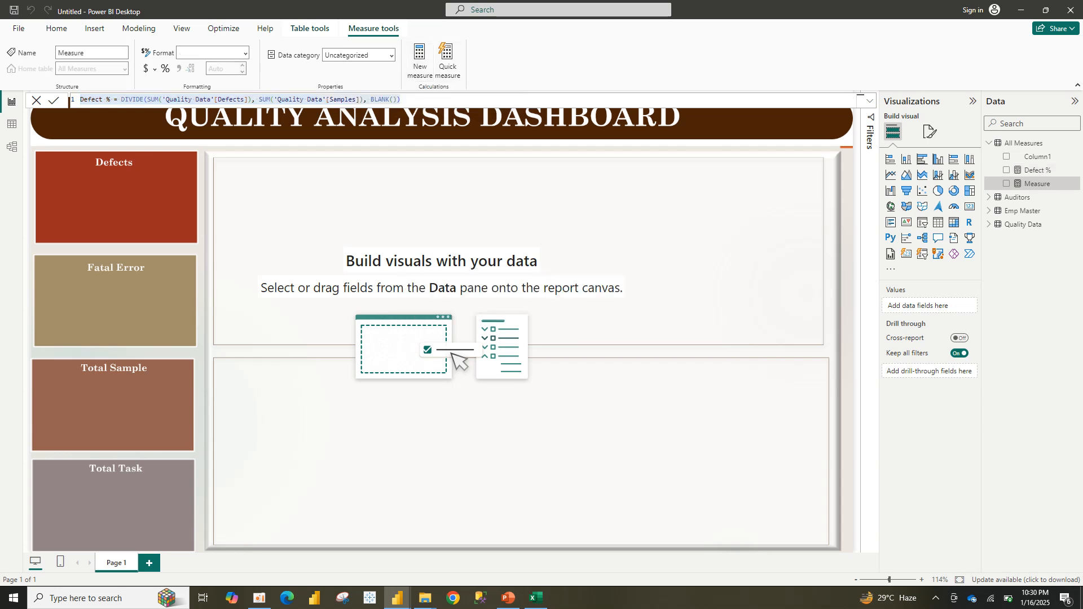
key("ctrl+v")
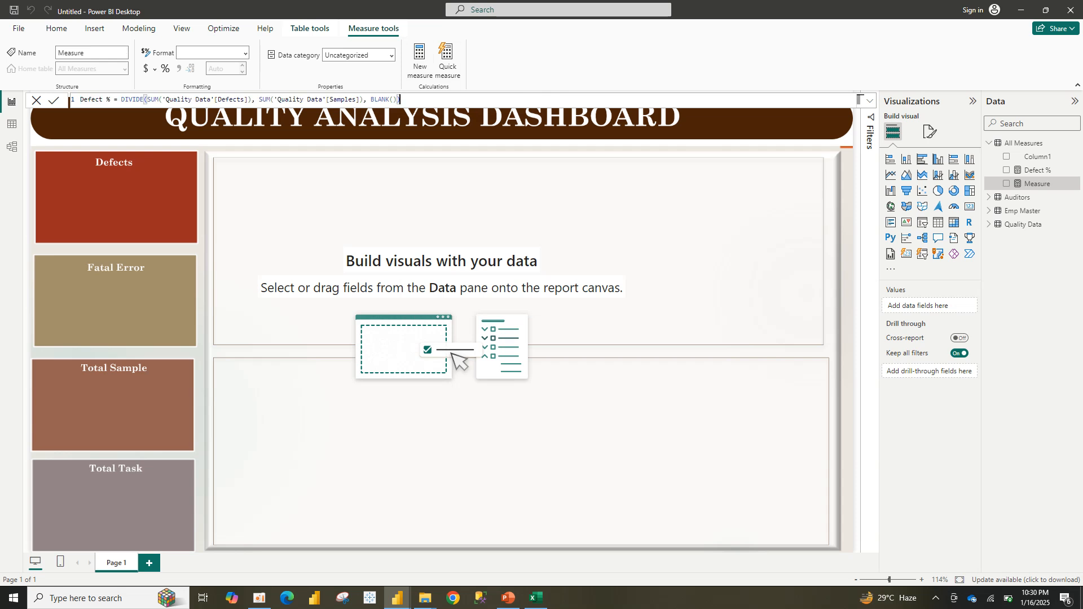
- Rename the copied measure to Fatal% in its formula
left_click(104, 100)
key("BackSpace")
key("BackSpace")
key("BackSpace")
key("BackSpace")
key("BackSpace")
key("BackSpace")
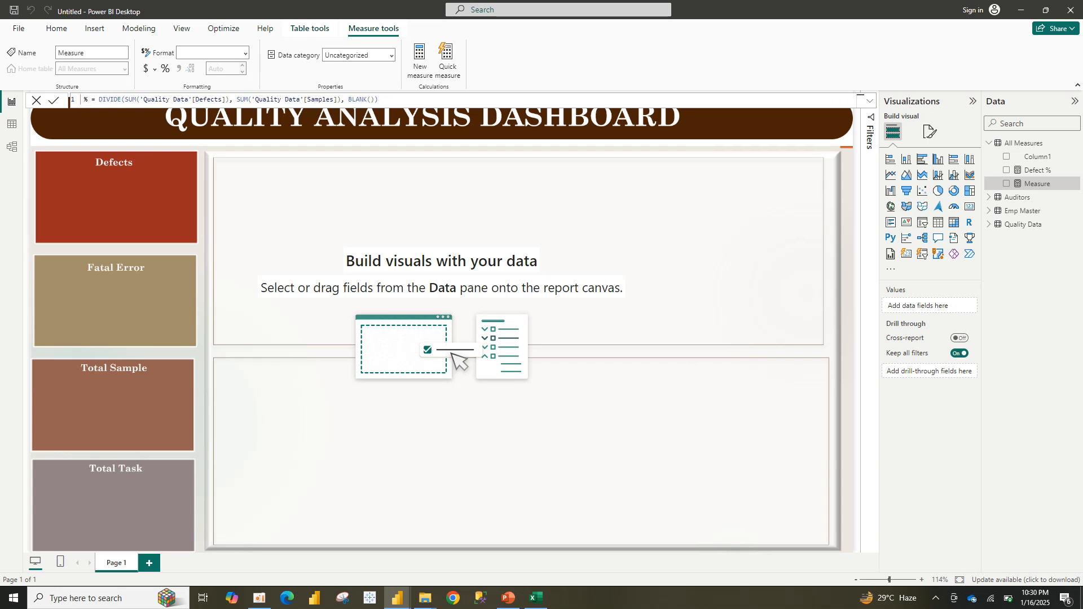
type("Fatal")
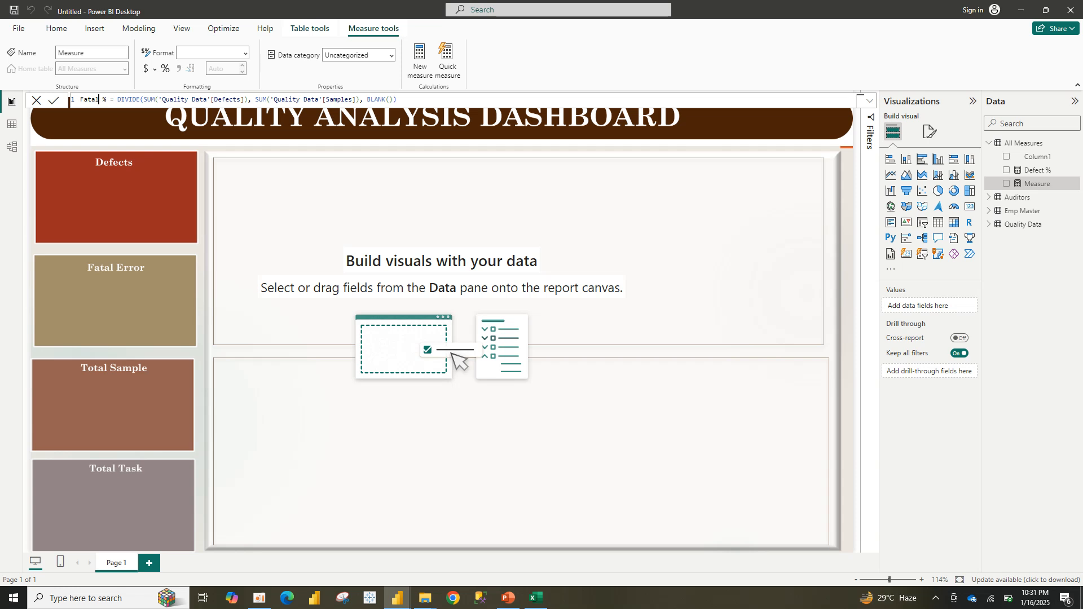
key("BackSpace")
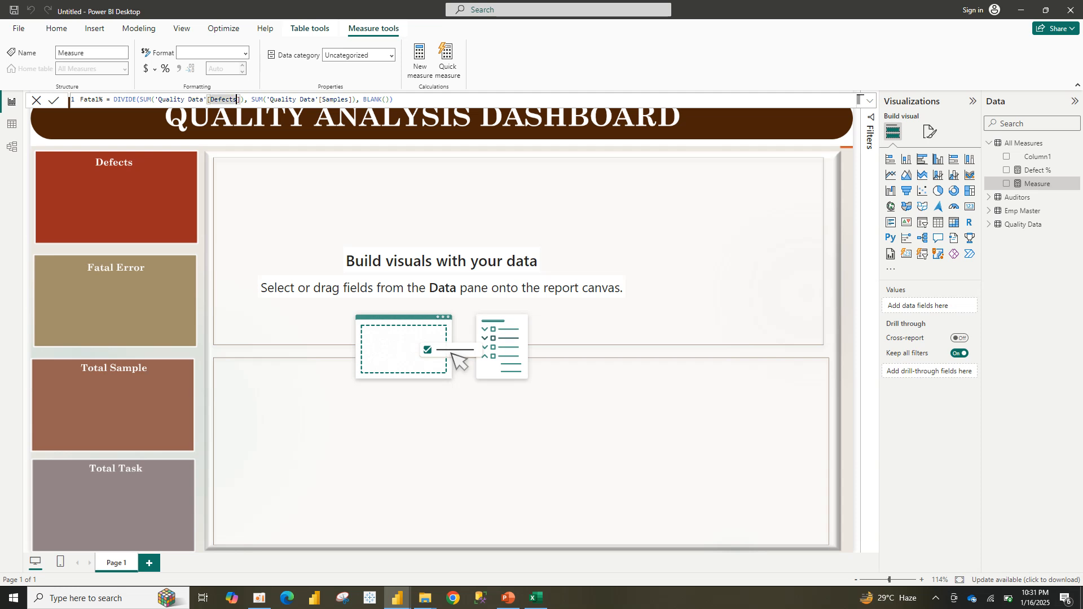
- Replace the numerator column in the Fatal% formula with 'Quality Data'[Fatel Errors] and commit the measure
left_click_drag(237, 99, 211, 99)
type("Fatel Errors")
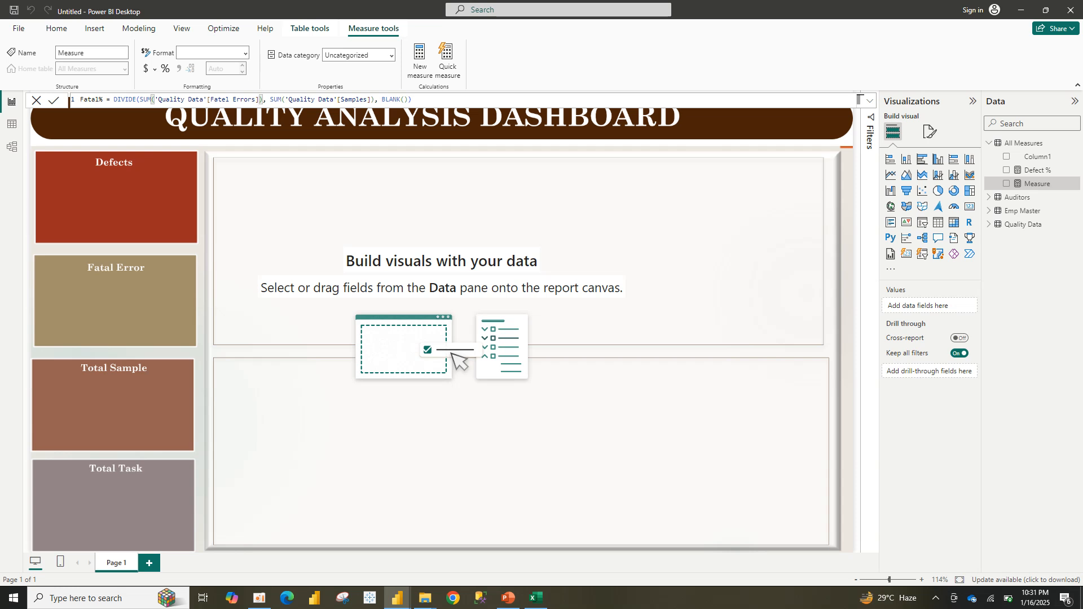
key("Return")
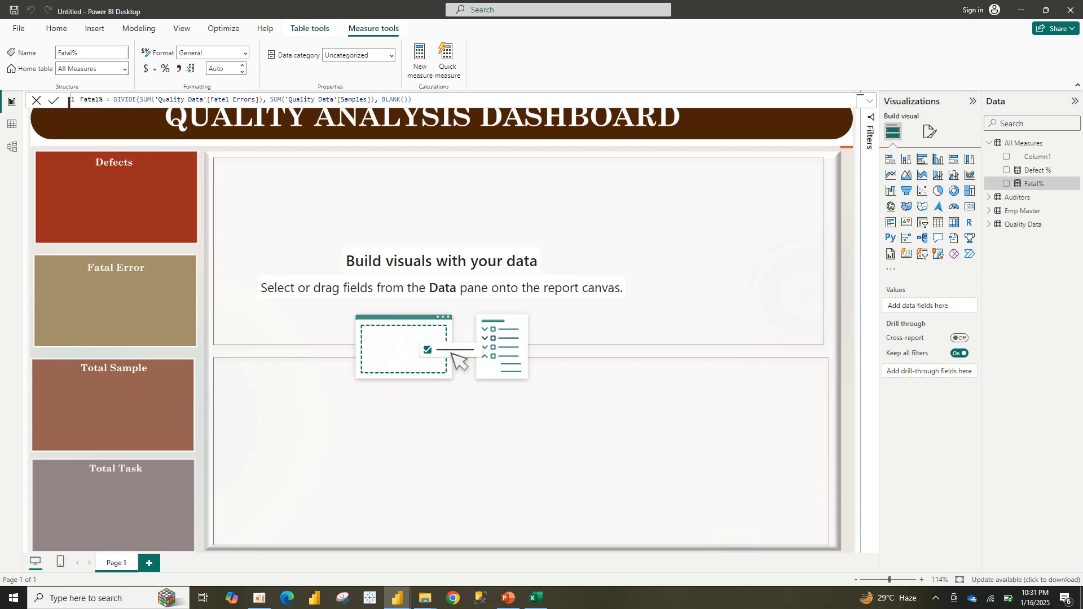
- Format the Fatal% and Defect % measures as percentages
left_click(165, 68)
left_click(1037, 170)
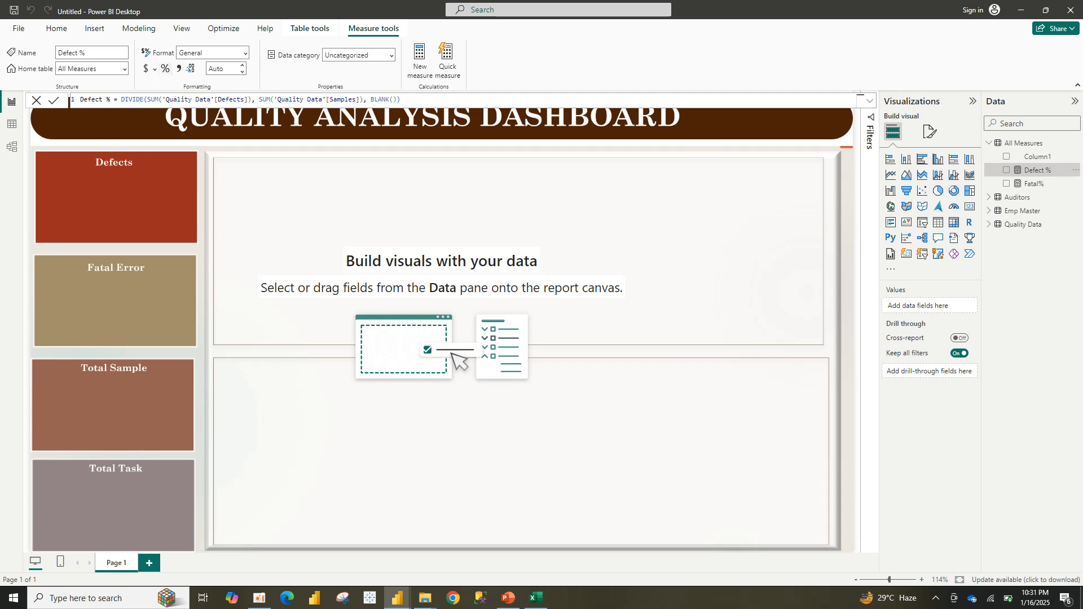
left_click(164, 68)
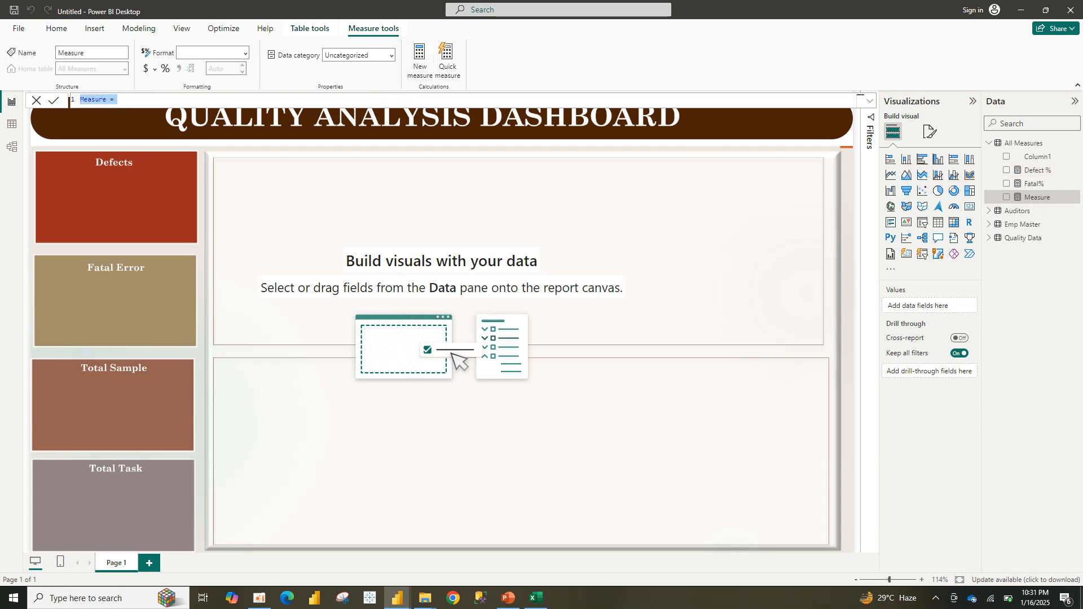
- Create a Sampling % measure from the copied Defect % formula, with SUM of 'Quality Data'[Samples] as the numerator
type("Defect % = DIVIDE(SUM('Quality Data'[Defects]), SUM('Quality Data'[Samples]), BLANK())")
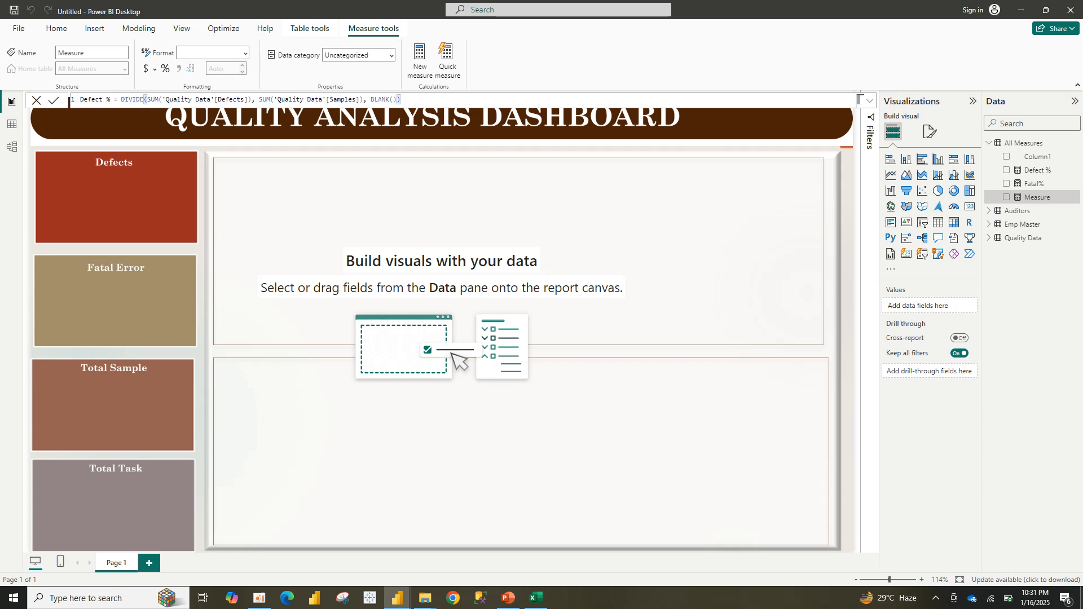
double_click(84, 99)
type("Sa")
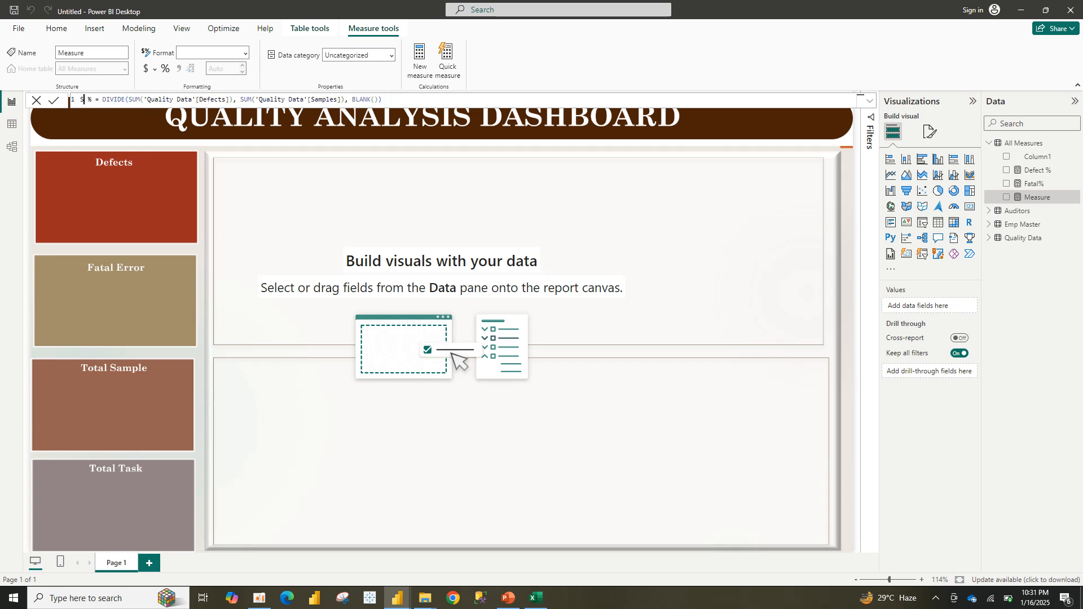
type("mpling")
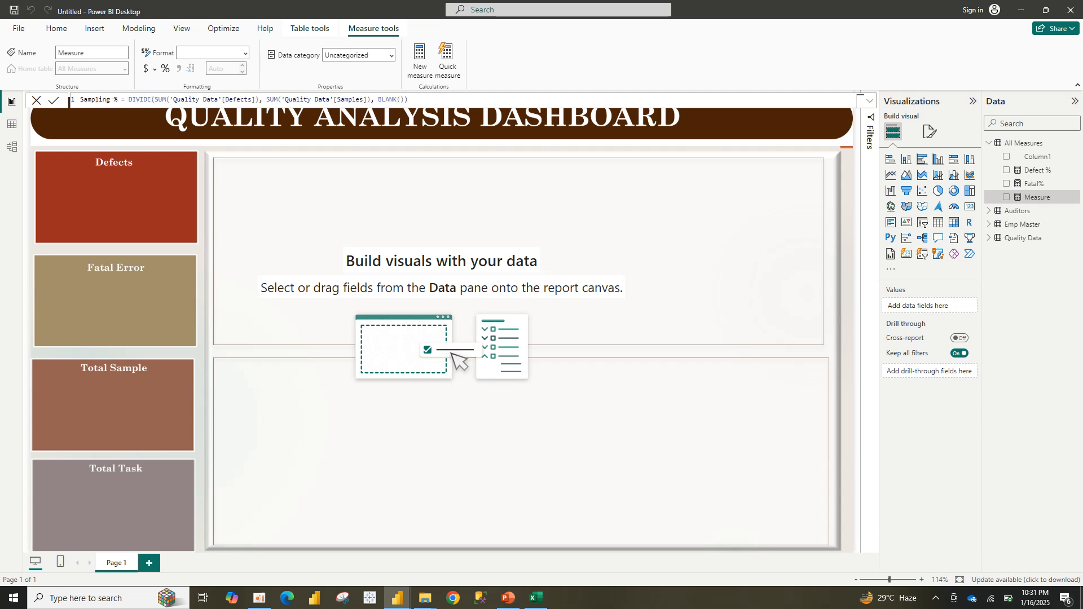
left_click_drag(252, 100, 225, 100)
type("sa")
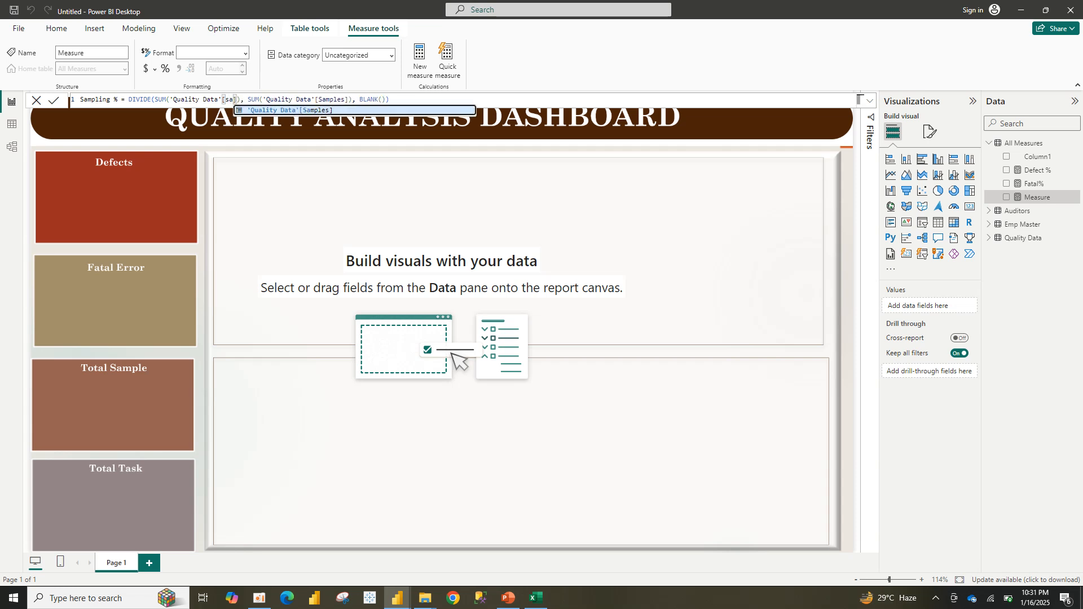
key("Tab")
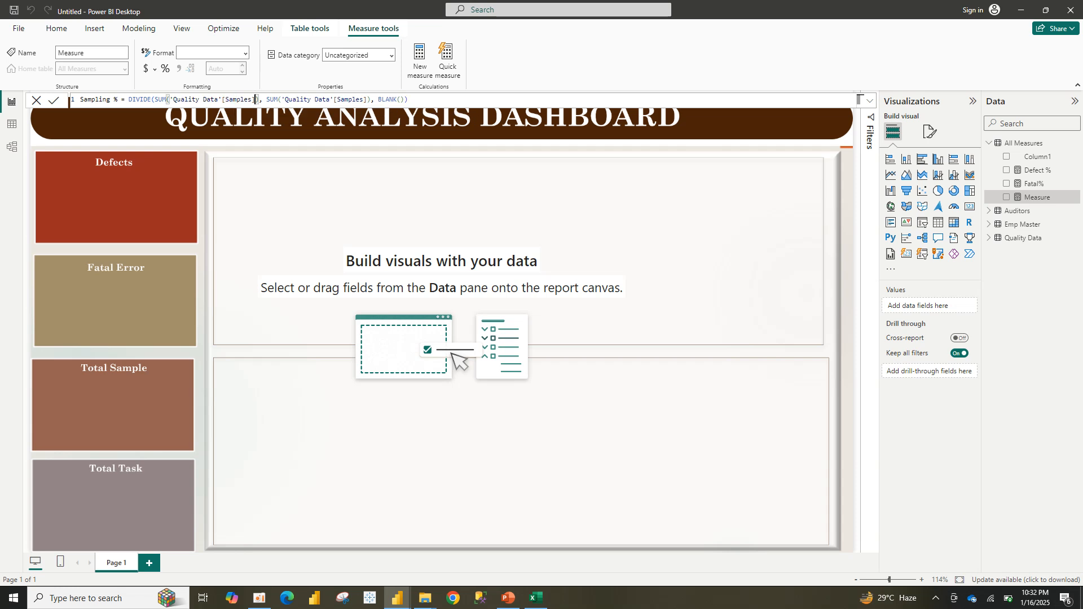
- Set the Sampling % denominator to SUM of 'Quality Data'[Total Task], commit the measure and format it as a percentage
left_click_drag(367, 100, 333, 100)
type("tot")
key("BackSpace")
key("BackSpace")
key("BackSpace")
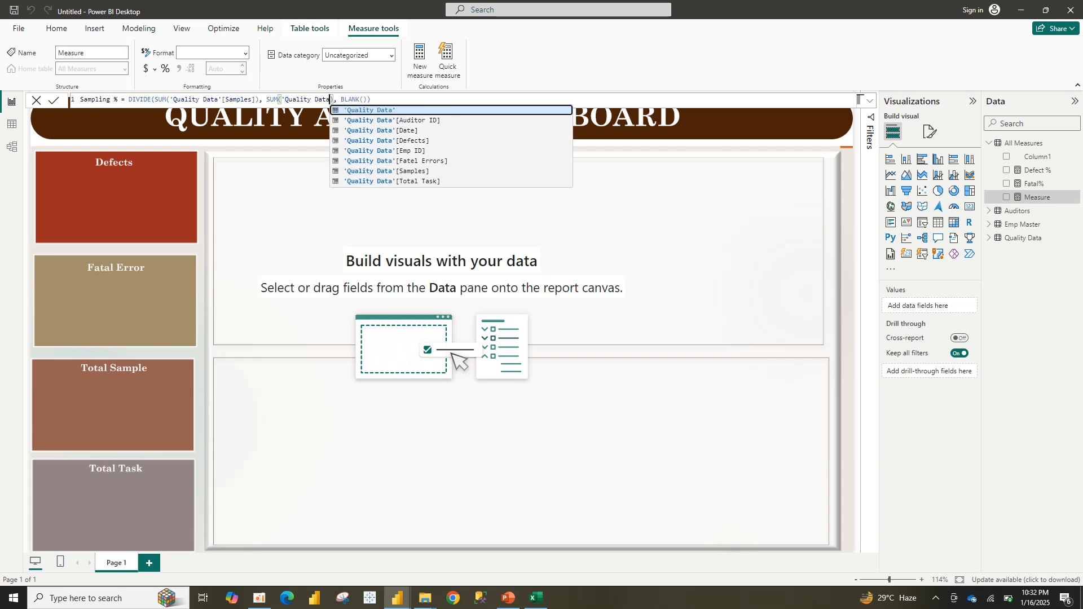
left_click(395, 181)
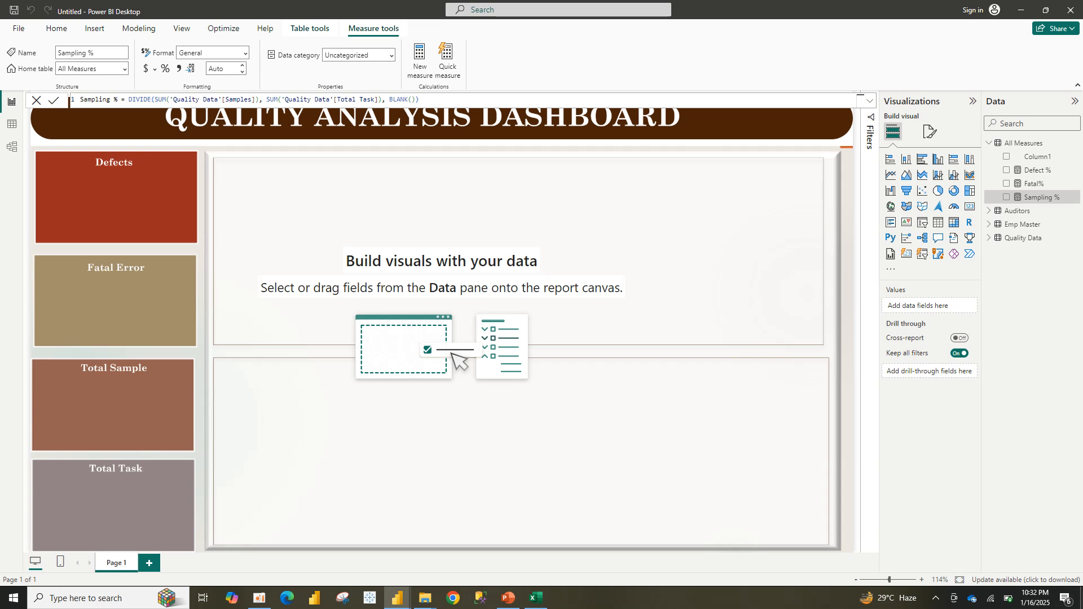
left_click(165, 68)
- Clear the Sampling % measure's expression and rename the measure to Quality Score in its formula
left_click_drag(421, 100, 128, 100)
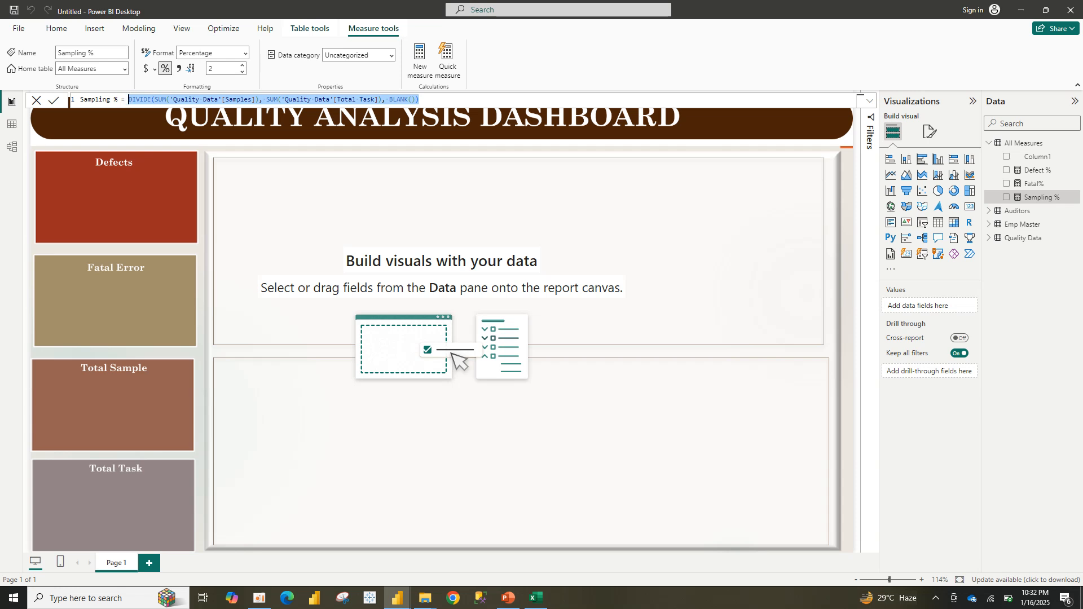
key("BackSpace")
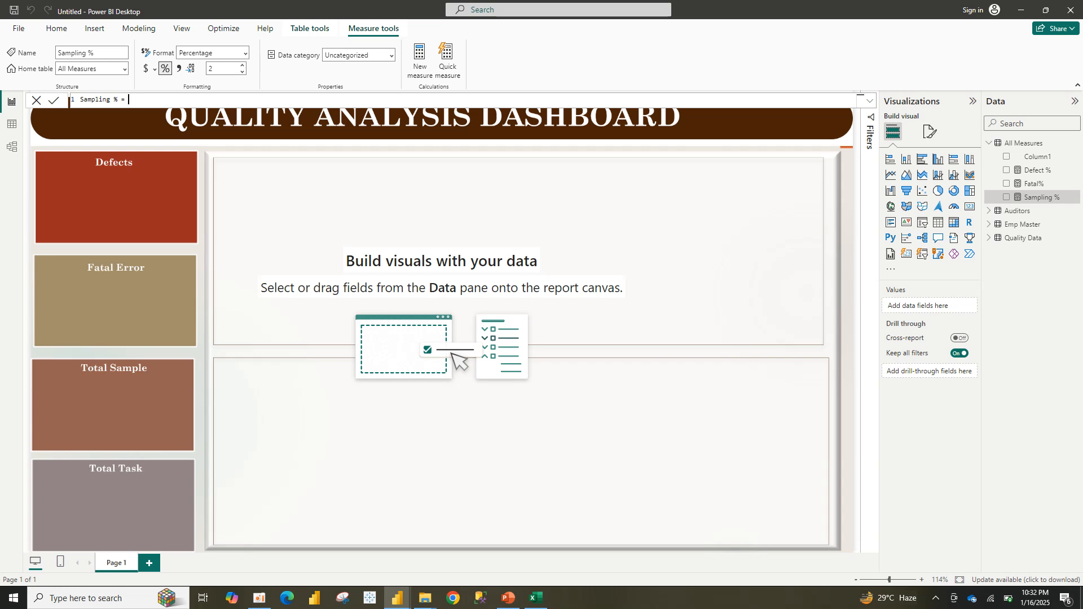
key("BackSpace")
key("BackSpace")
key("BackSpace")
key("BackSpace")
key("BackSpace")
key("BackSpace")
key("BackSpace")
key("BackSpace")
key("BackSpace")
key("BackSpace")
key("BackSpace")
key("BackSpace")
key("BackSpace")
type("Quality sc")
key("BackSpace")
key("BackSpace")
key("BackSpace")
type("Score =")
left_click(106, 100)
left_click(136, 99)
- Begin the Quality Score formula with an IF function that tests whether [Defect %] equals BLANK()
type("If")
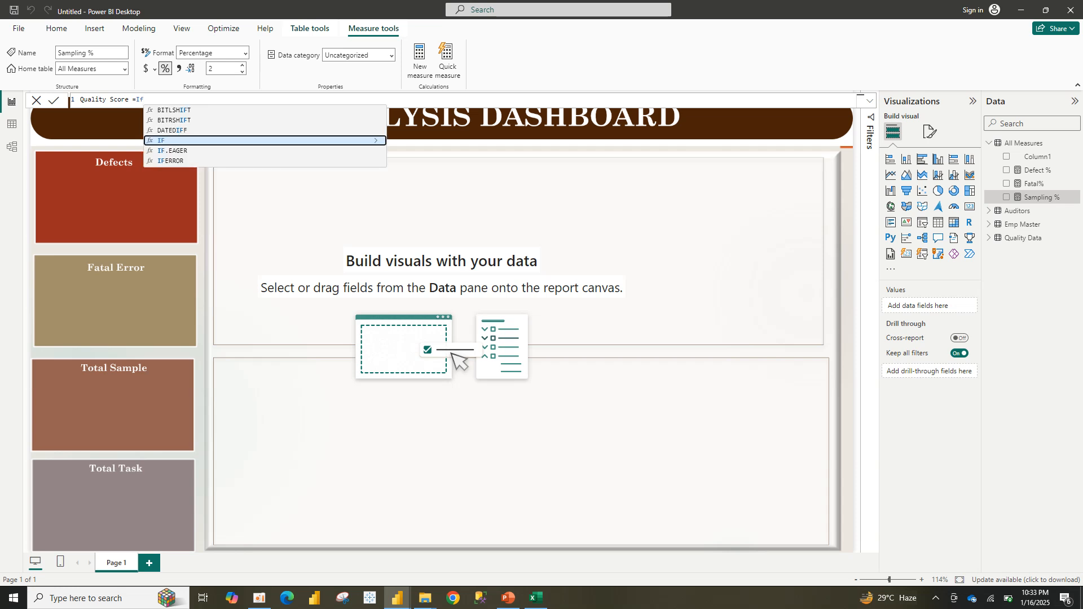
key("Tab")
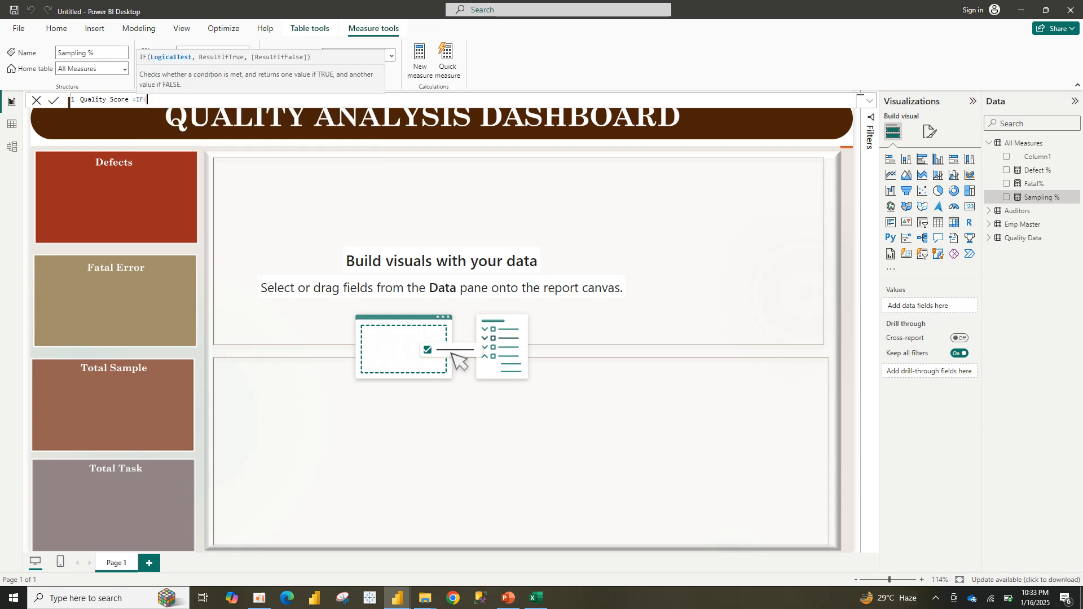
type("de")
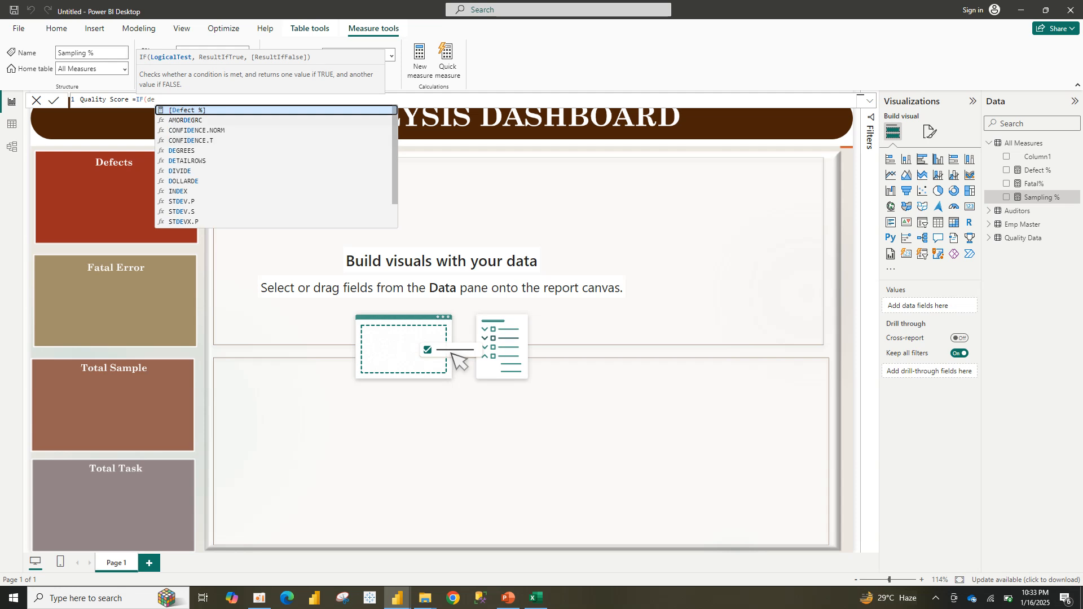
key("Tab")
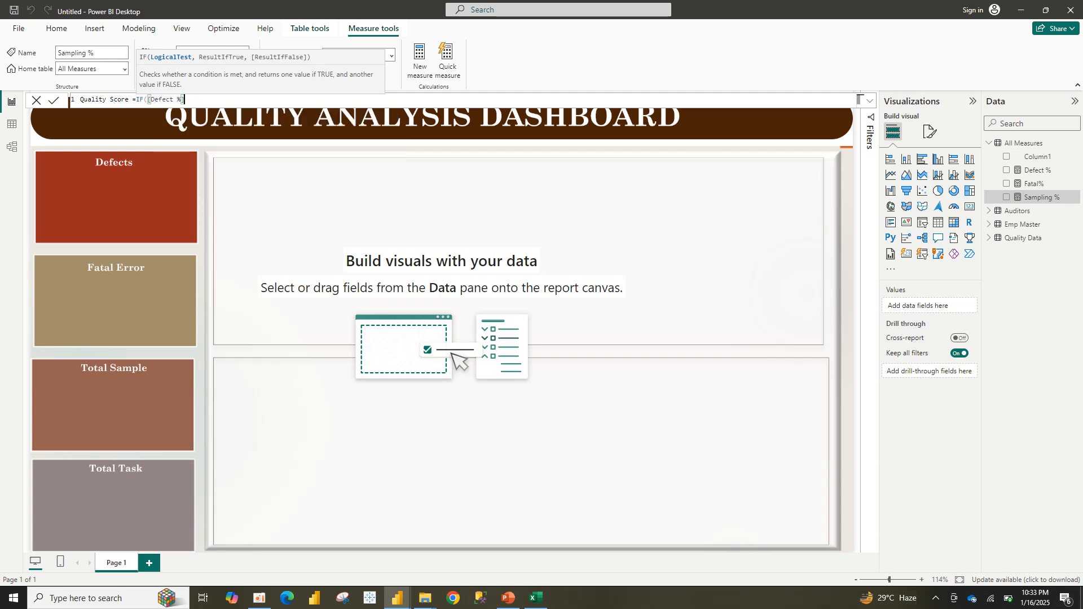
type("=blan")
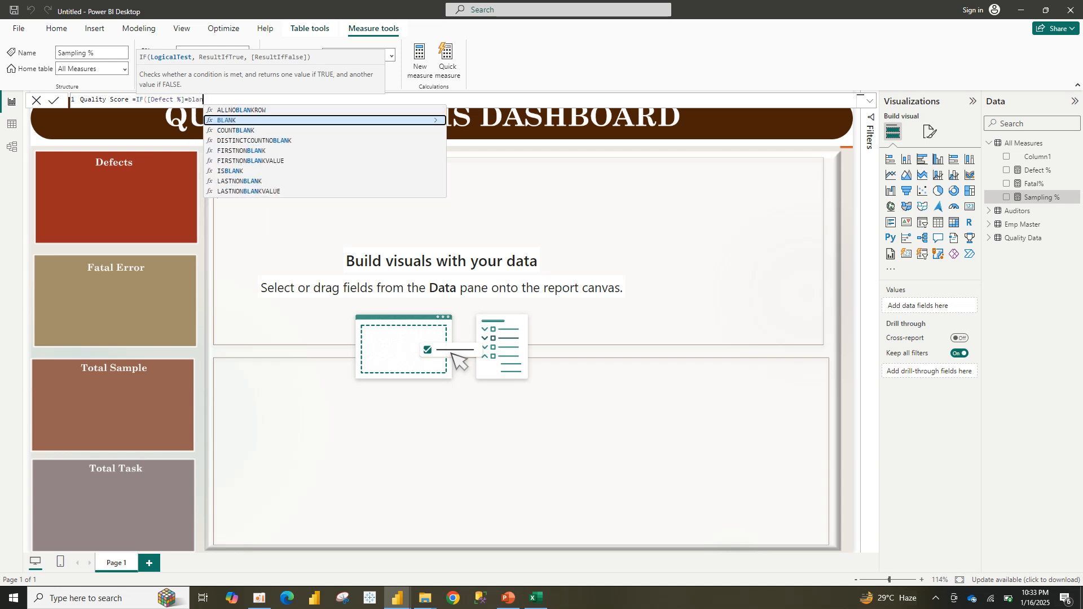
key("Tab")
type("(),")
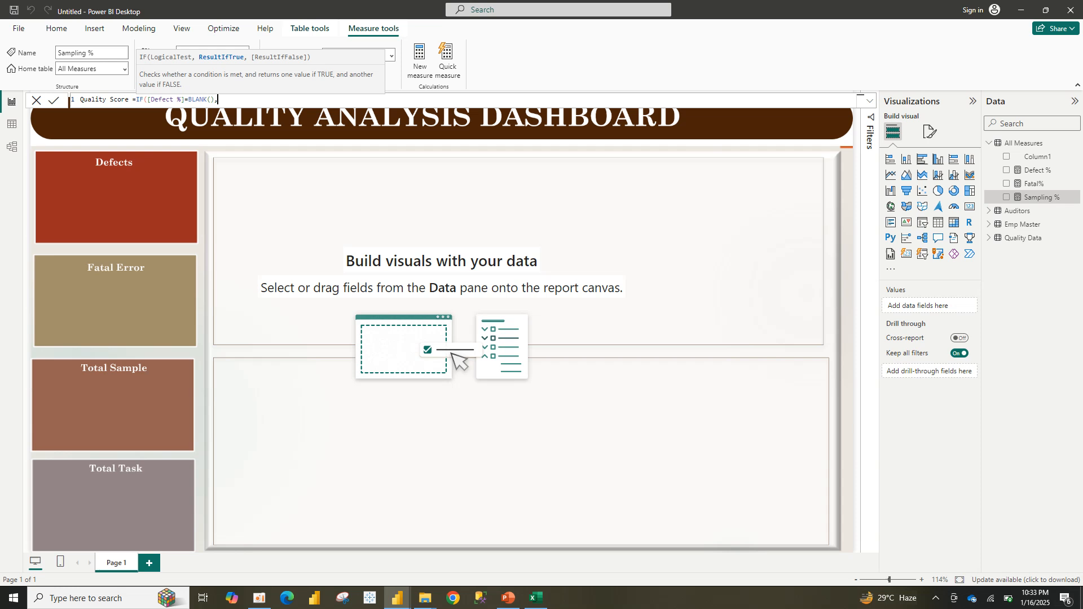
- Complete the Quality Score IF with BLANK() as the true result and 1-[Defect %] as the false result, and commit it
type(" ba")
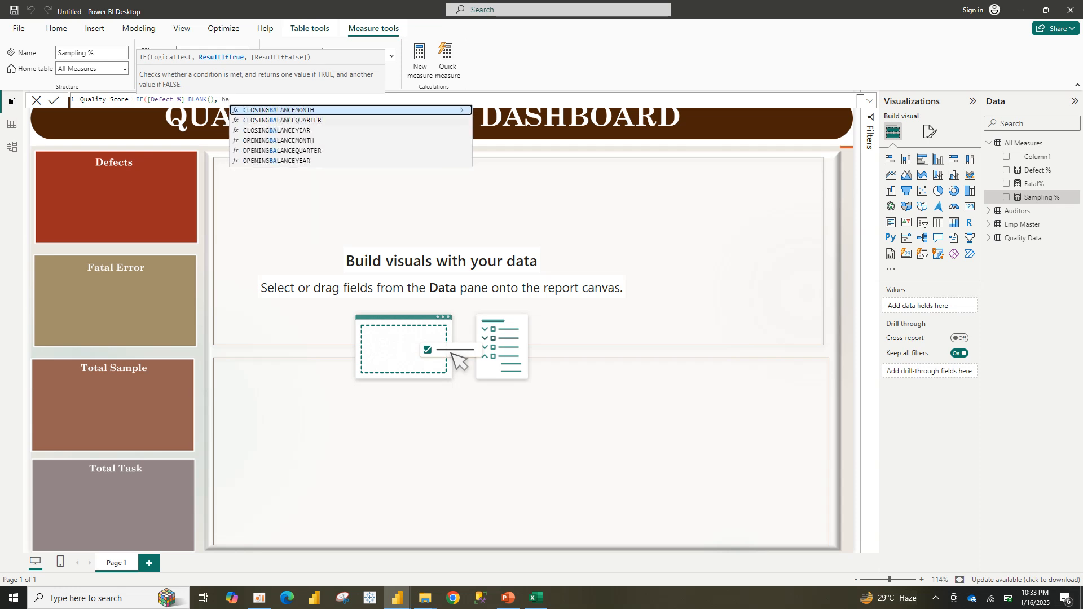
key("BackSpace")
type("l")
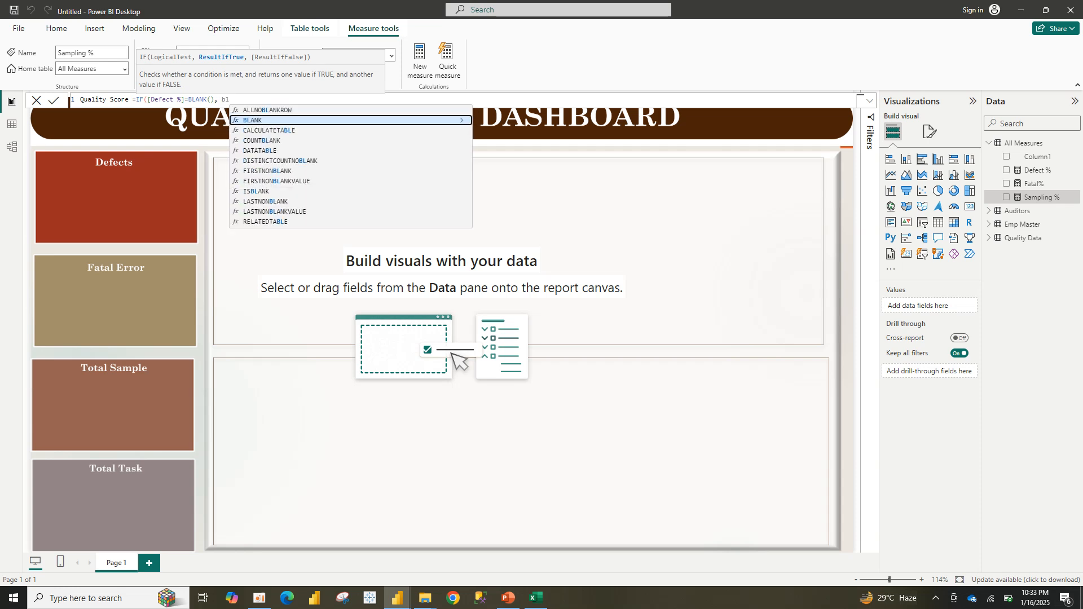
key("Tab")
type("()")
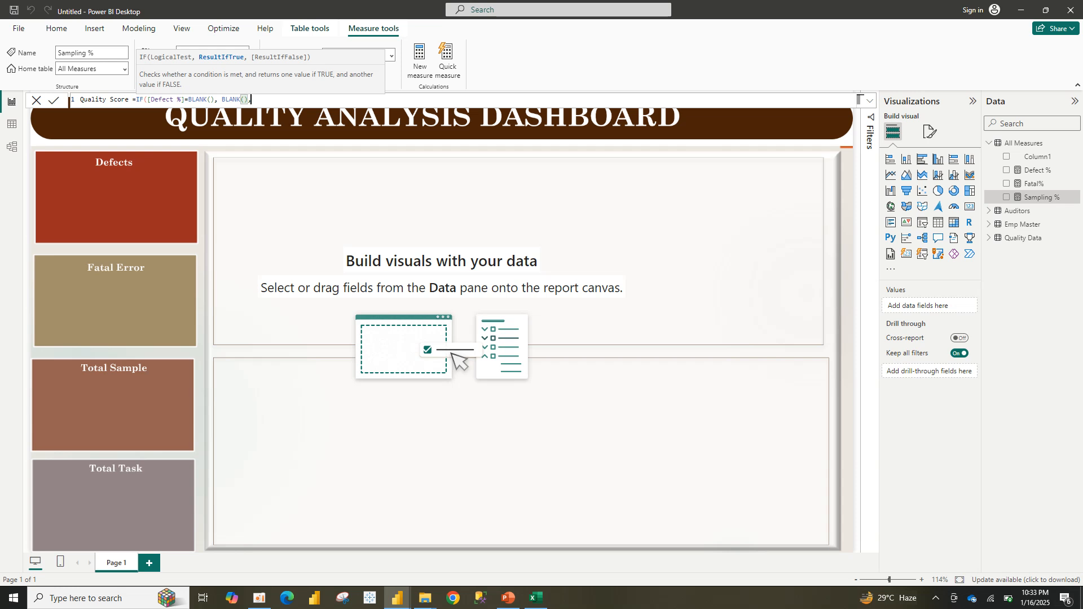
type(",1-d")
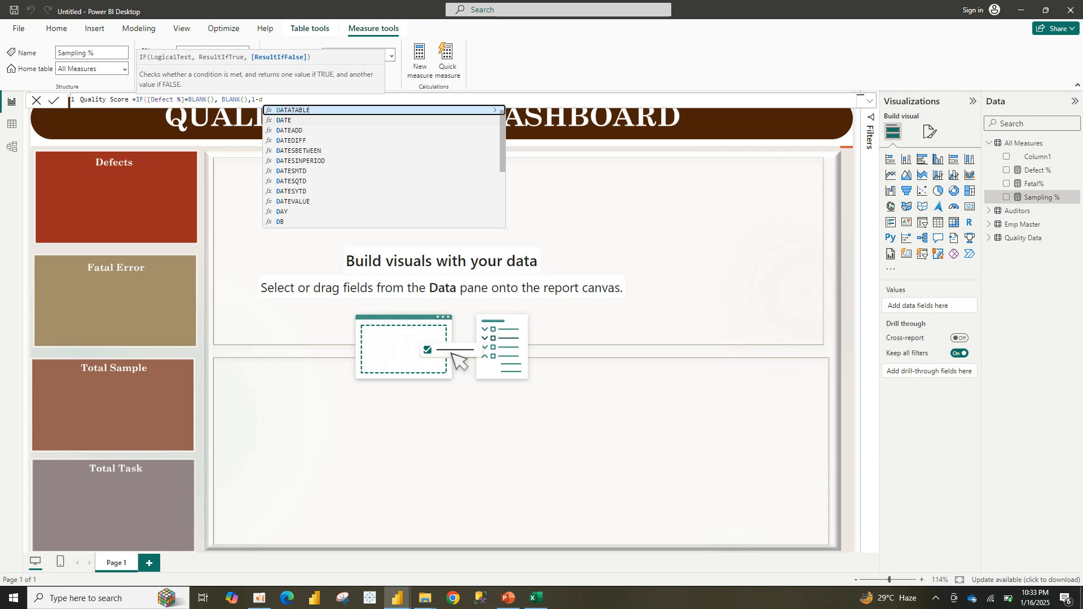
type("fe")
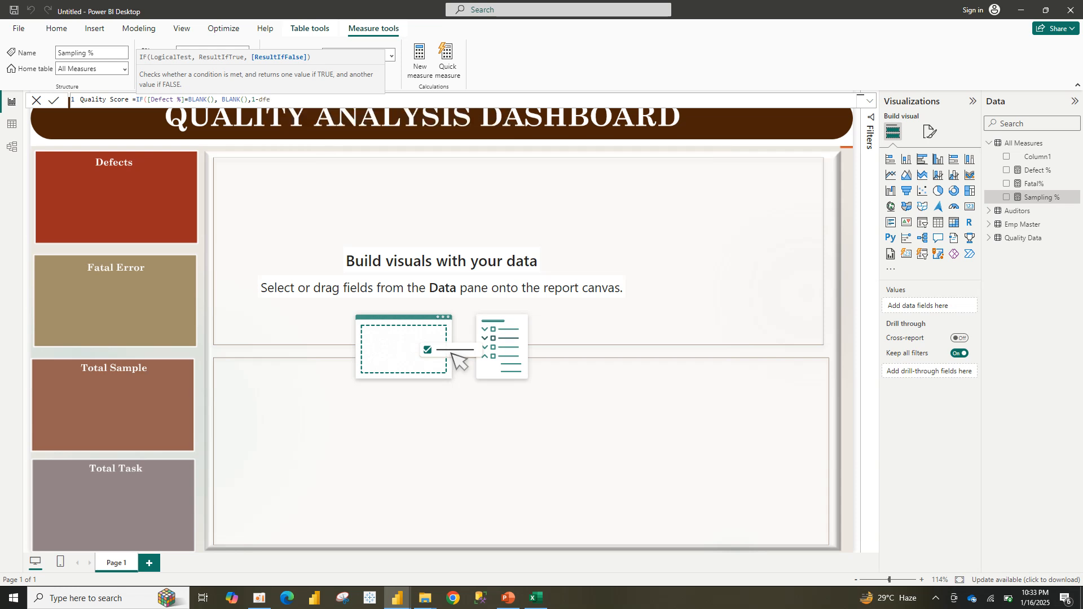
key("BackSpace")
key("BackSpace")
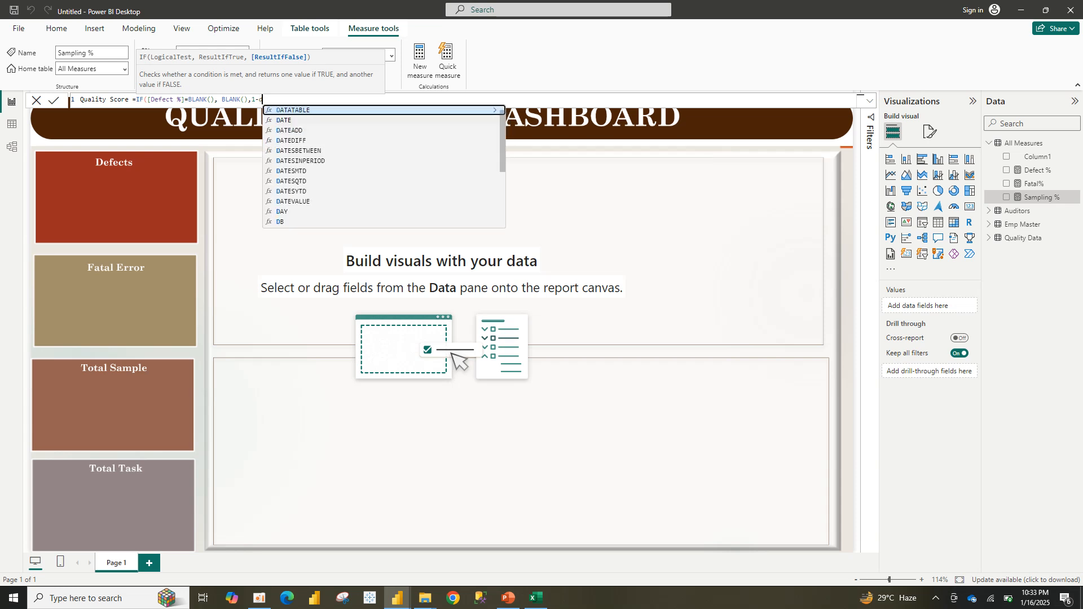
type("e")
key("Tab")
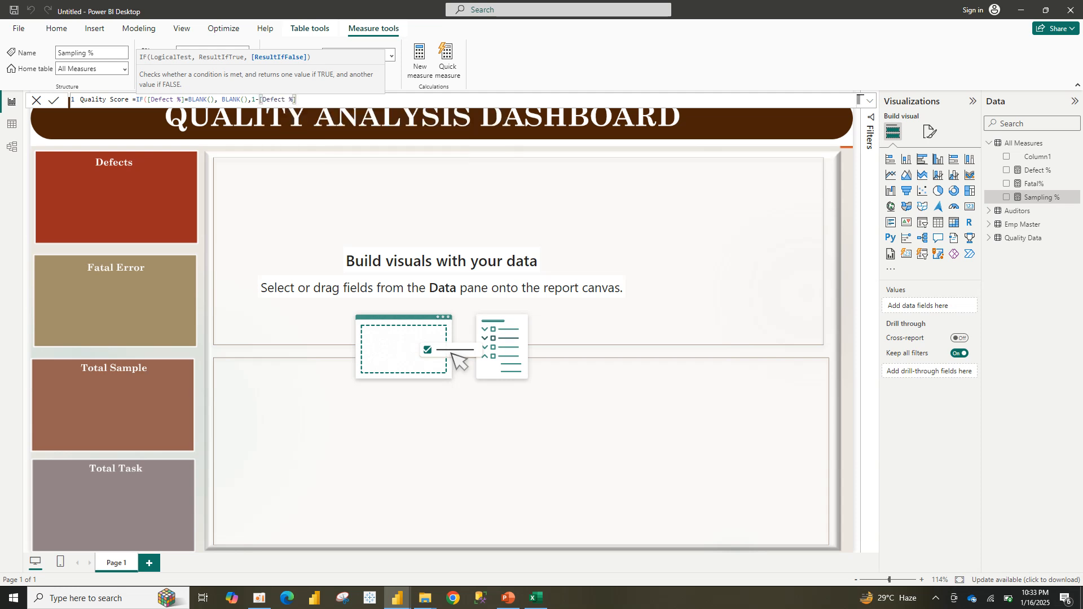
key("Return")
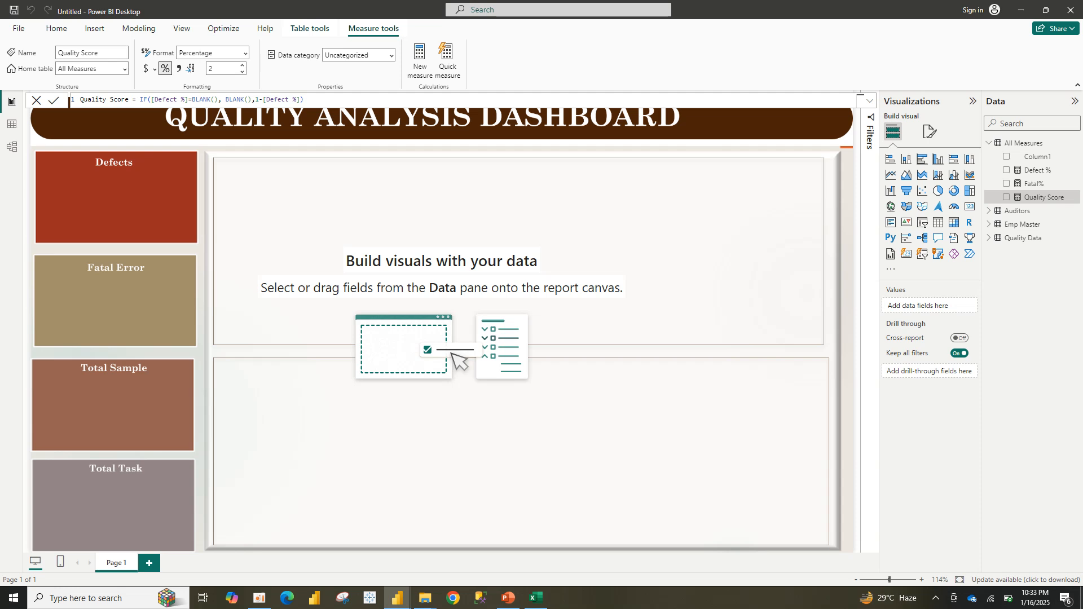
left_click(304, 100)
key("Return")
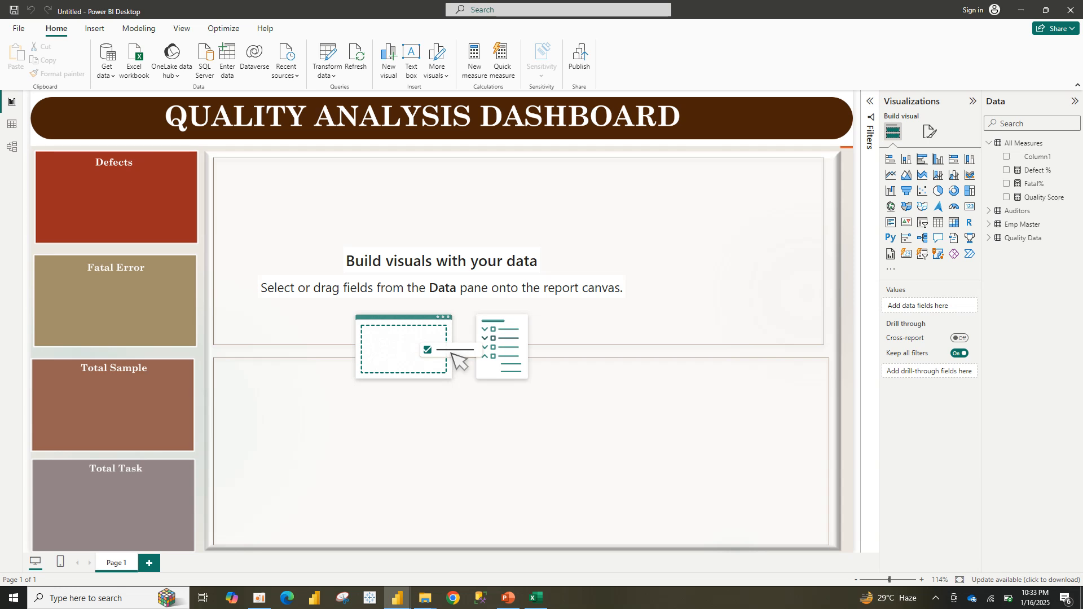
- Create a new measure in All Measures from a copy of the Defect % formula
left_click(1044, 197)
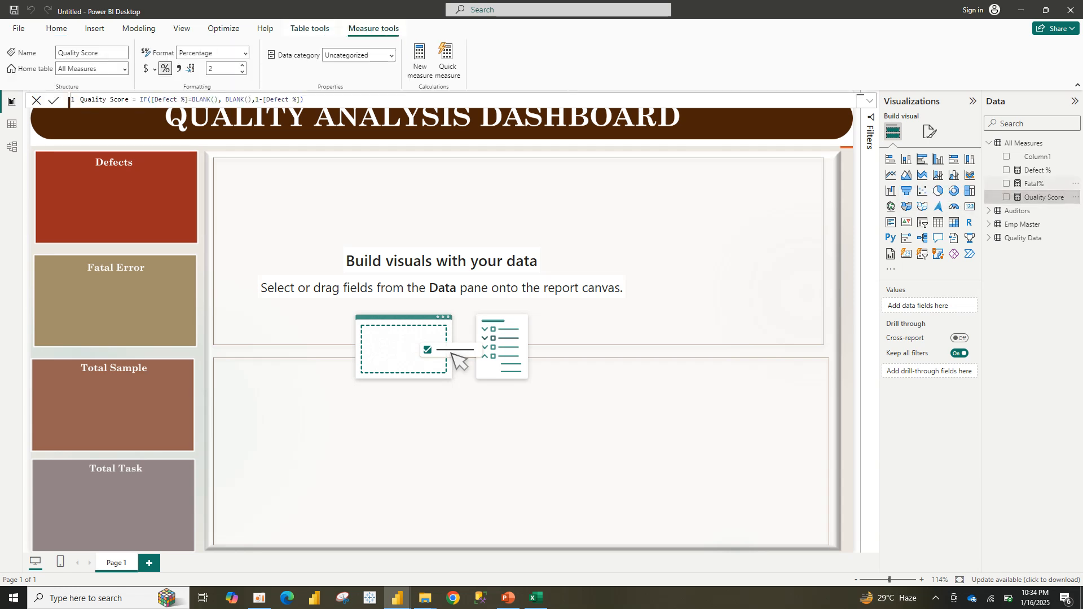
left_click(1034, 183)
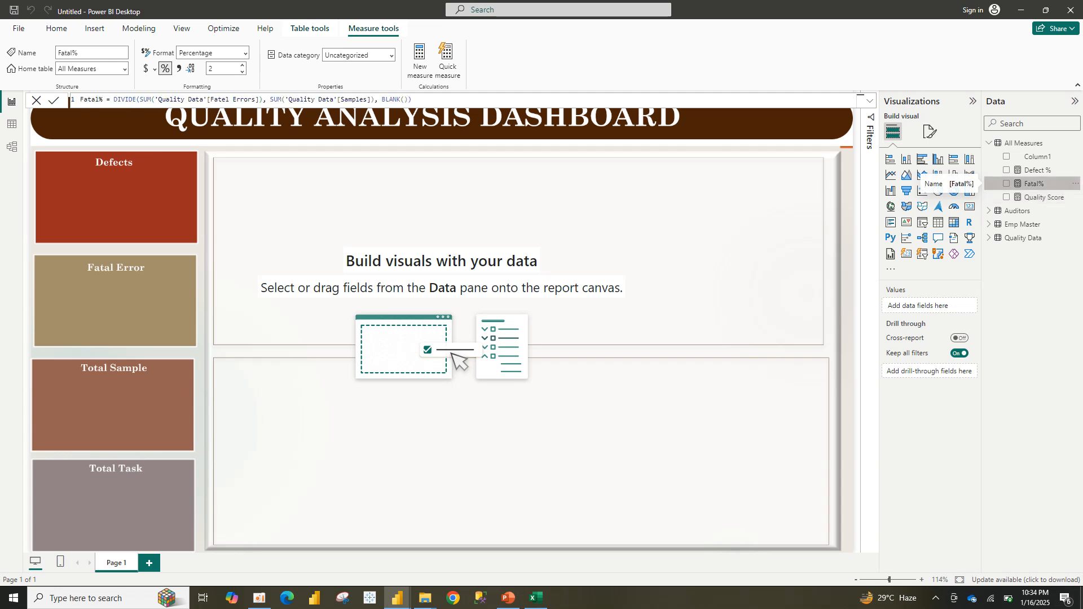
left_click(1037, 170)
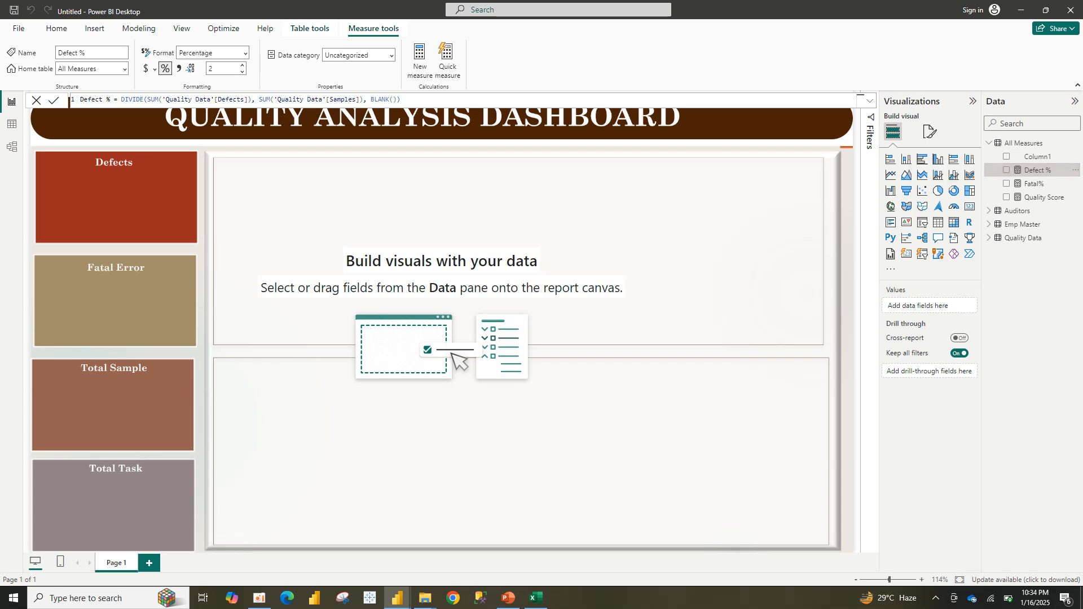
left_click(860, 100)
key("ctrl+a")
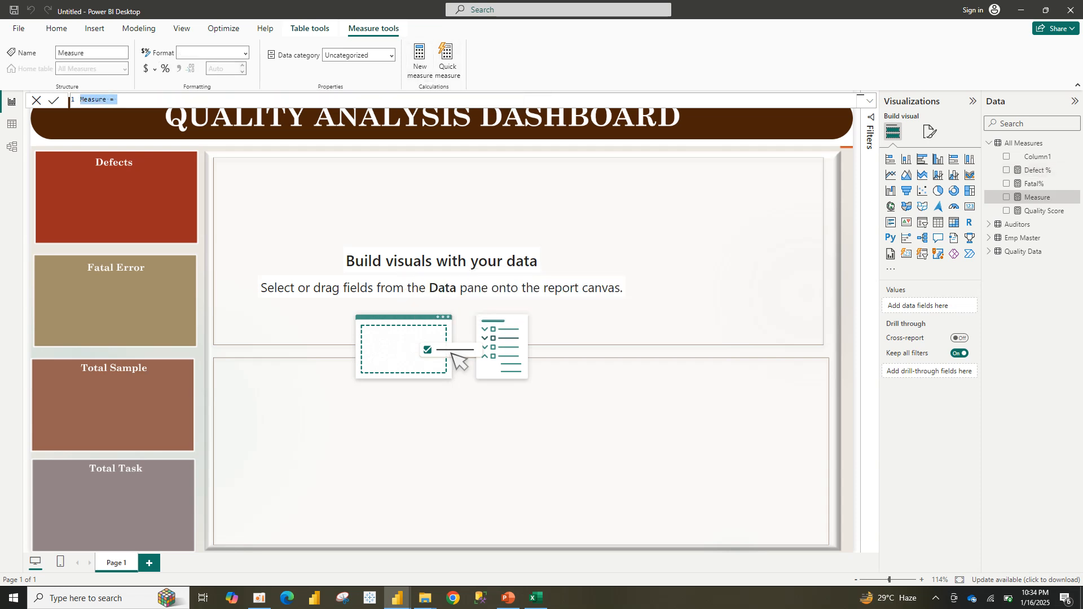
type("Defect % = DIVIDE(SUM('Quality Data'[Defects]), SUM('Quality Data'[Samples]), BLANK())")
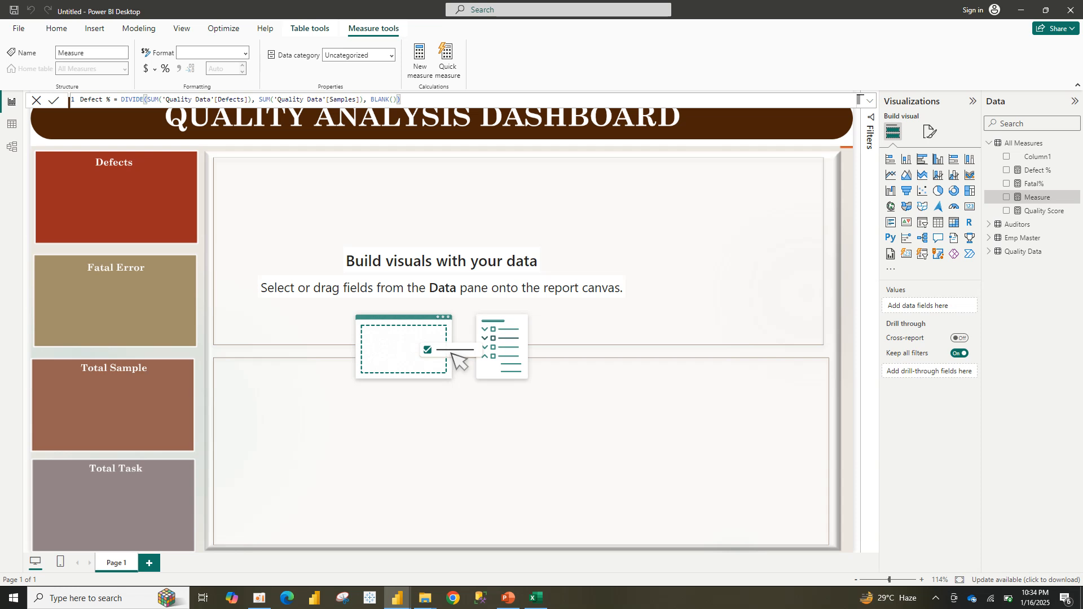
- Rename the copied measure to Sampling% in its formula
left_click_drag(100, 100, 81, 100)
type("Sam")
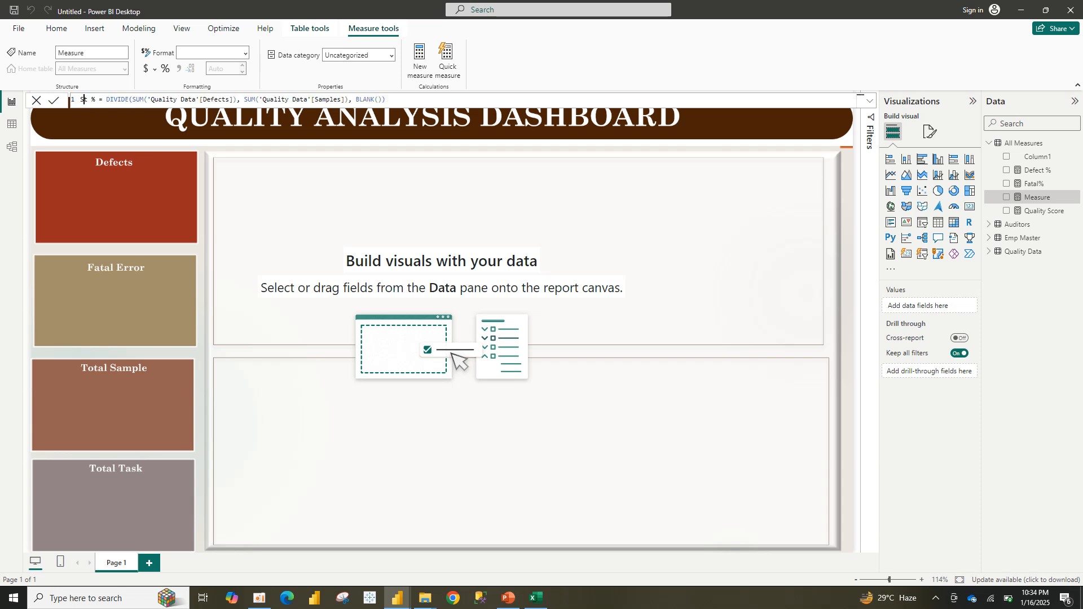
type("pling ")
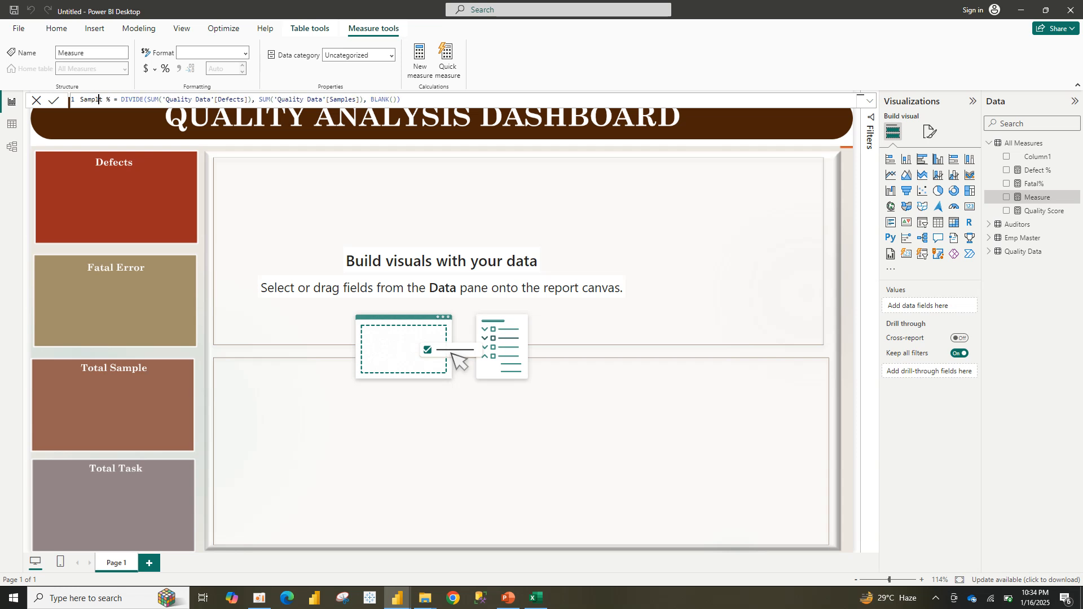
type("%")
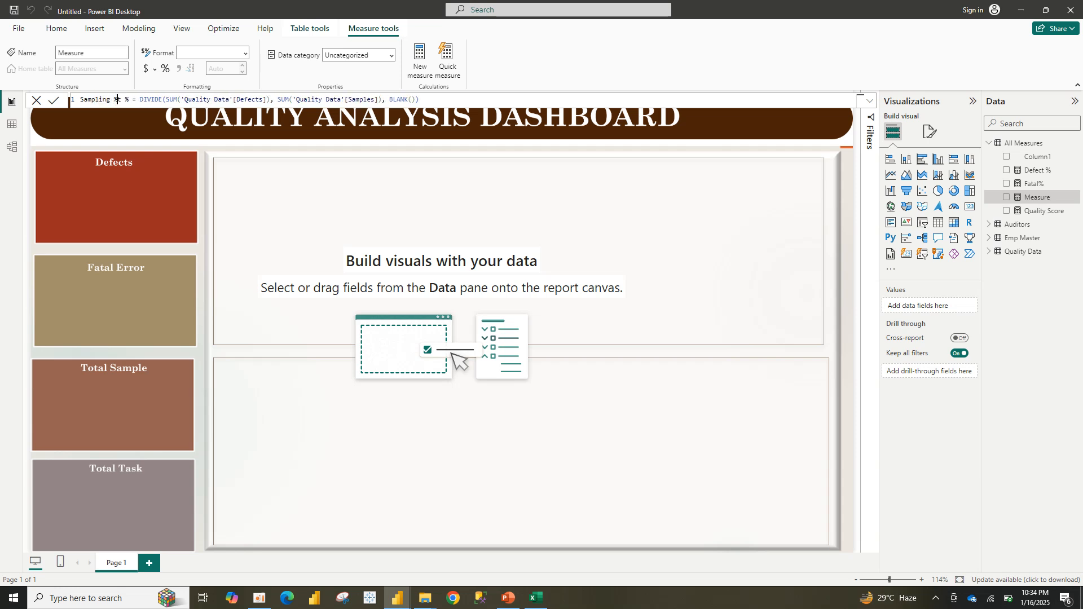
key("BackSpace")
key("BackSpace")
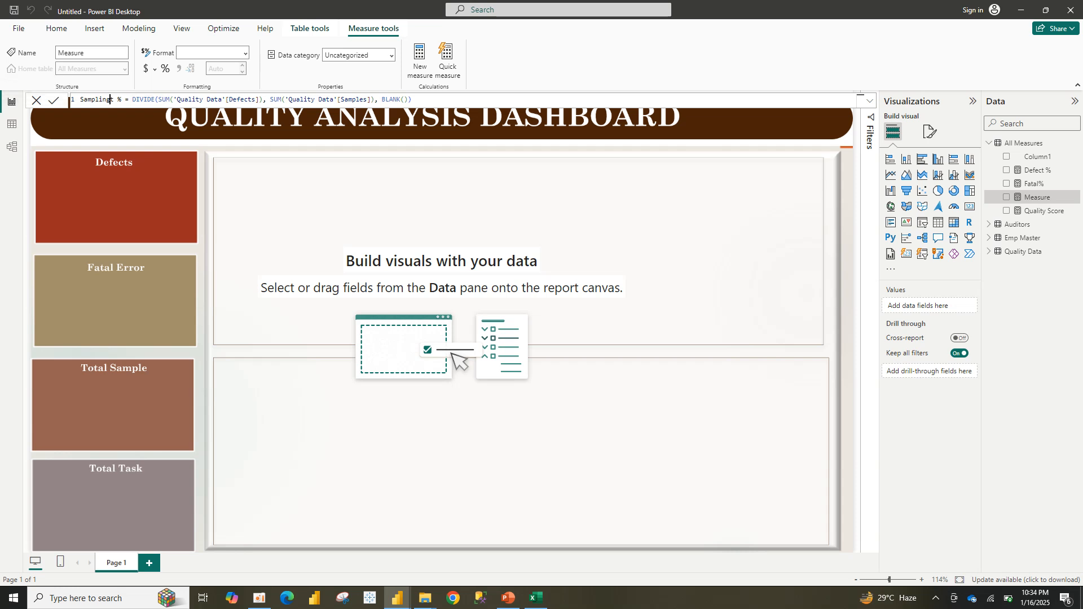
key("Delete")
key("Delete")
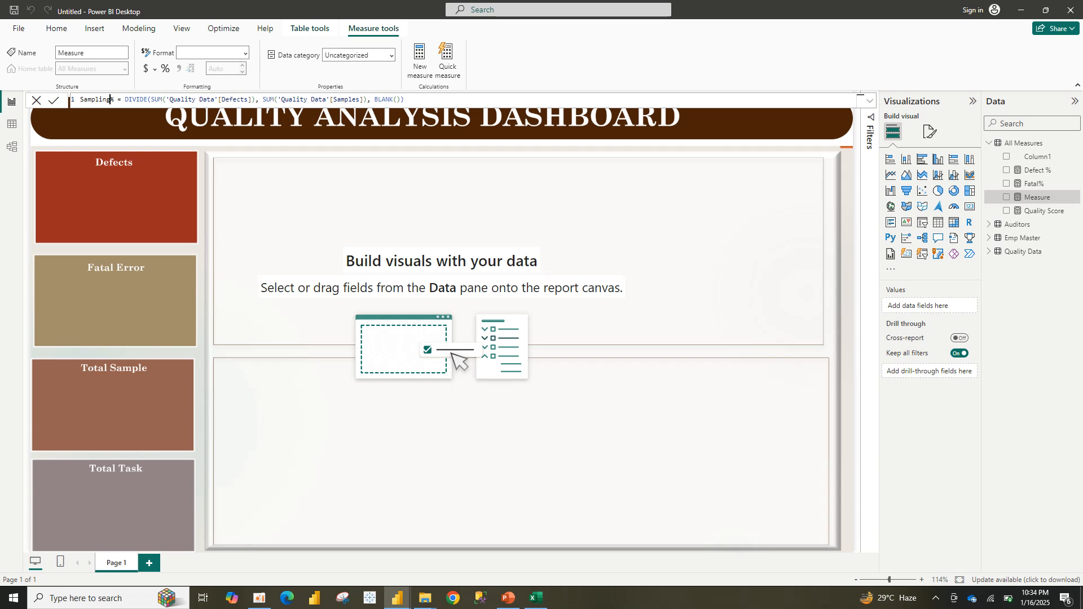
- Make Sampling% divide SUM of 'Quality Data'[Samples] by SUM of 'Quality Data'[Total Task], and format it as a percentage
left_click_drag(249, 99, 225, 99)
type("s")
key("Tab")
left_click_drag(362, 99, 334, 99)
type("ta")
key("Tab")
key("End")
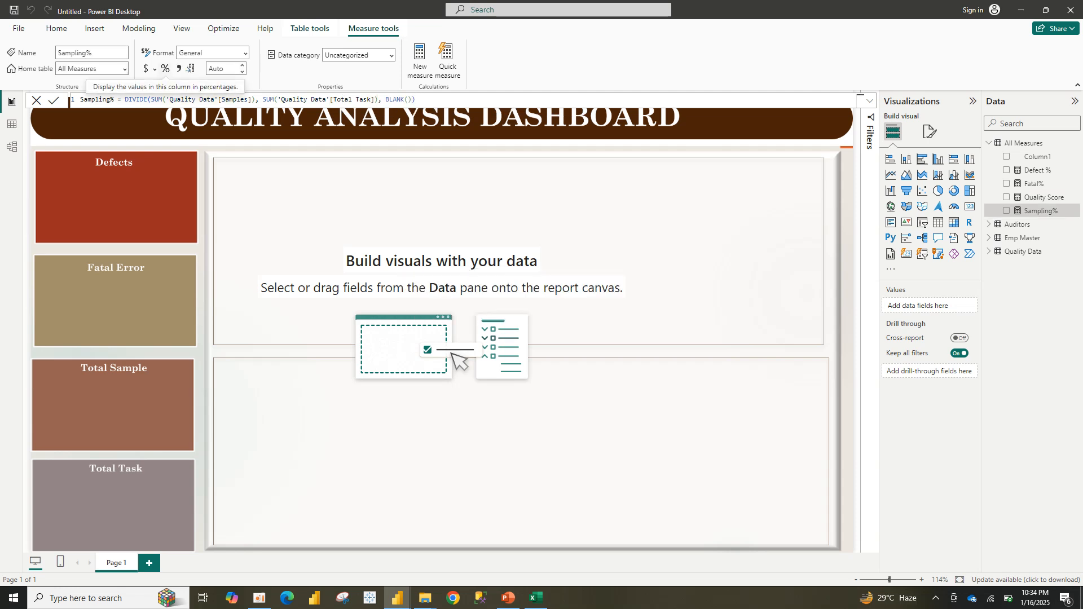
left_click(165, 69)
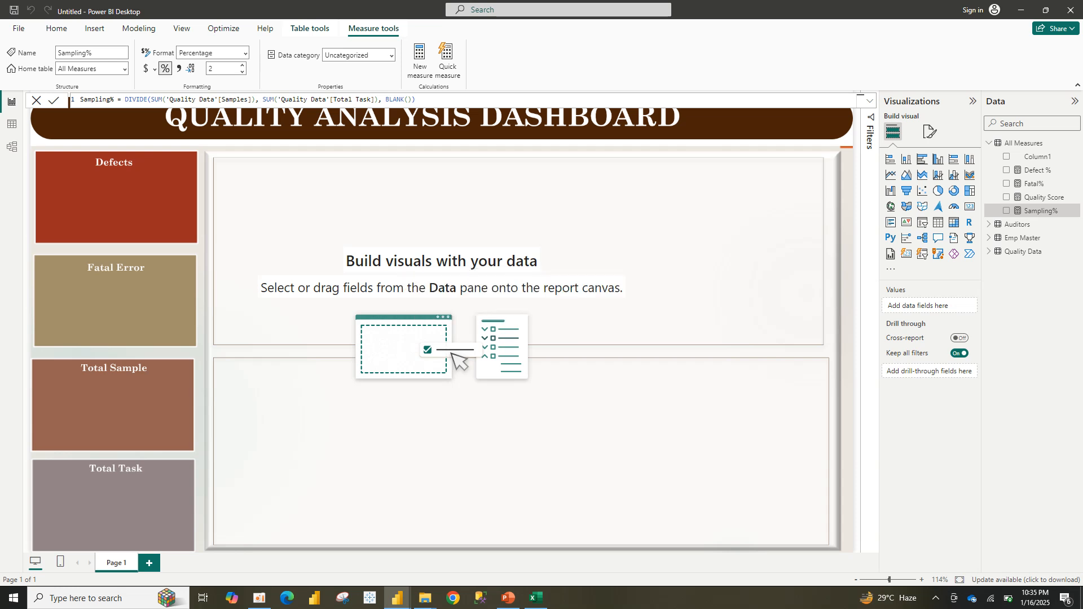
left_click(441, 203)
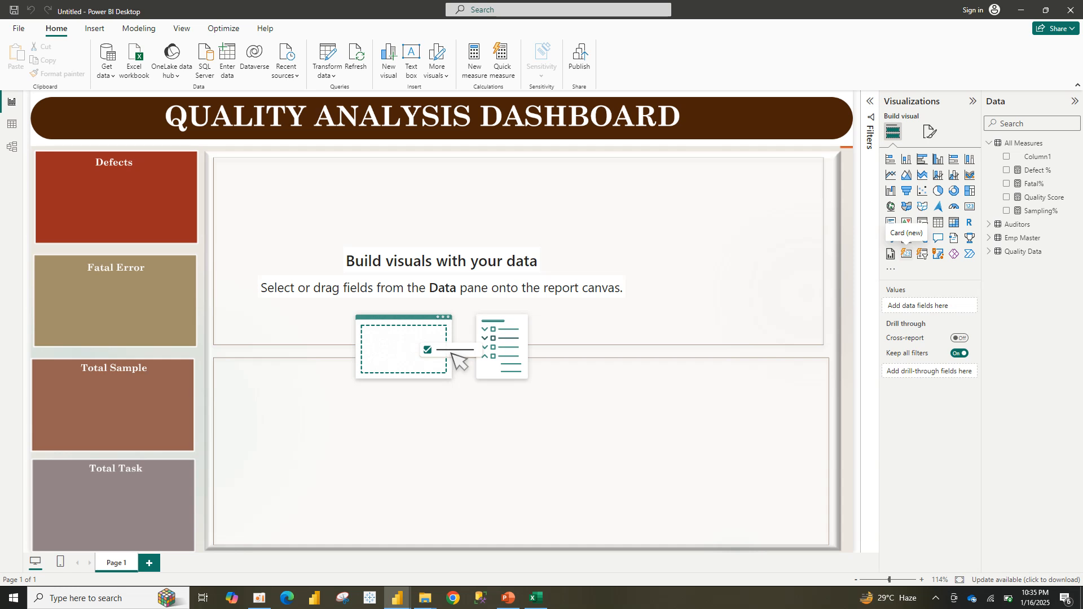
- Add a Card (new) visual, move it into the upper blank panel of the report, and make it wider and shorter
left_click(907, 253)
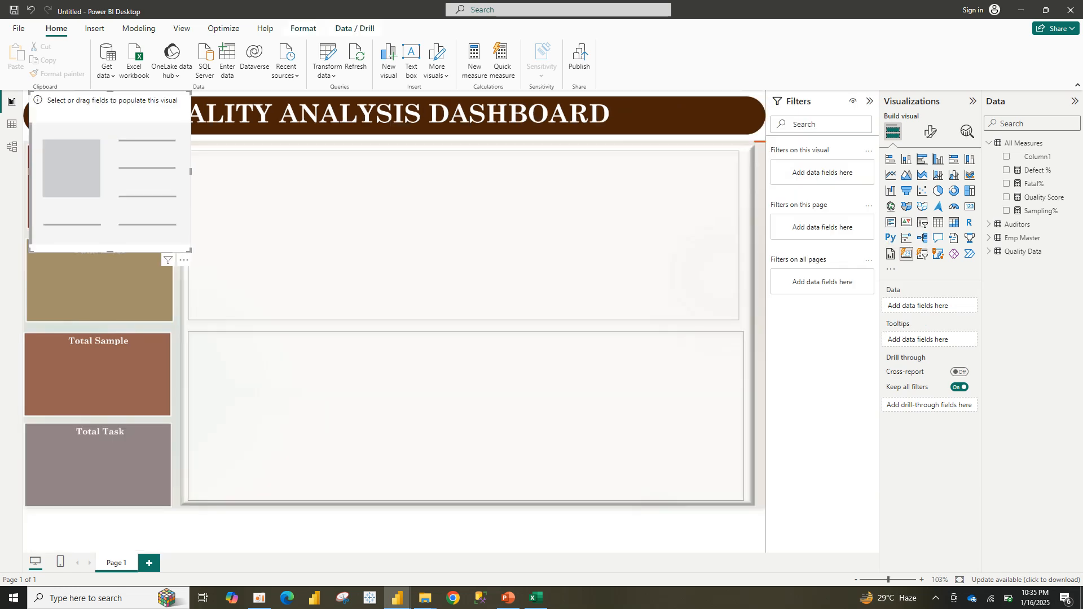
left_click_drag(112, 175, 419, 248)
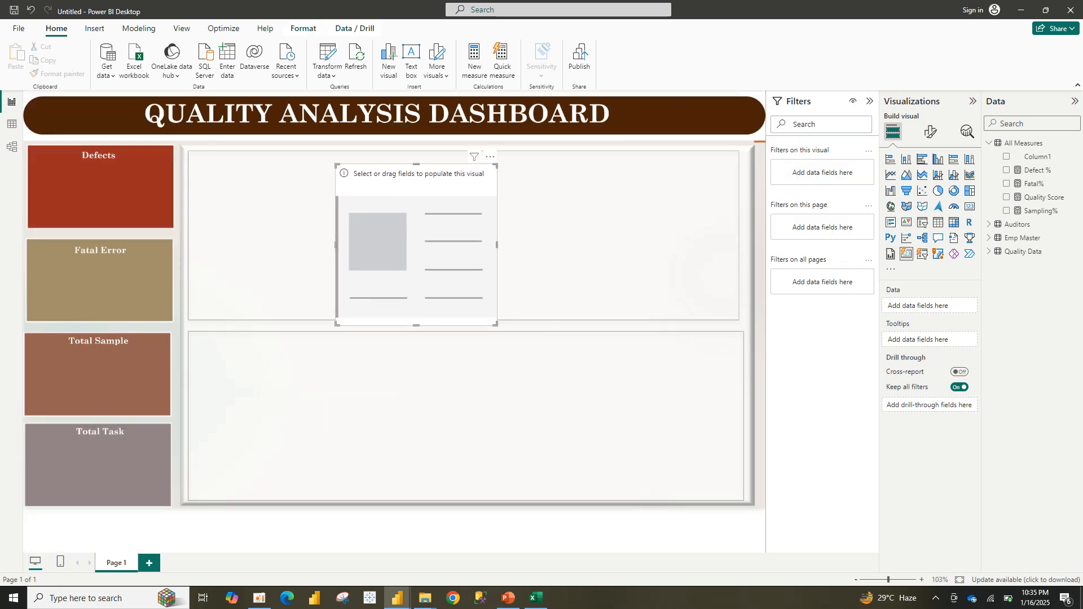
left_click_drag(497, 324, 565, 277)
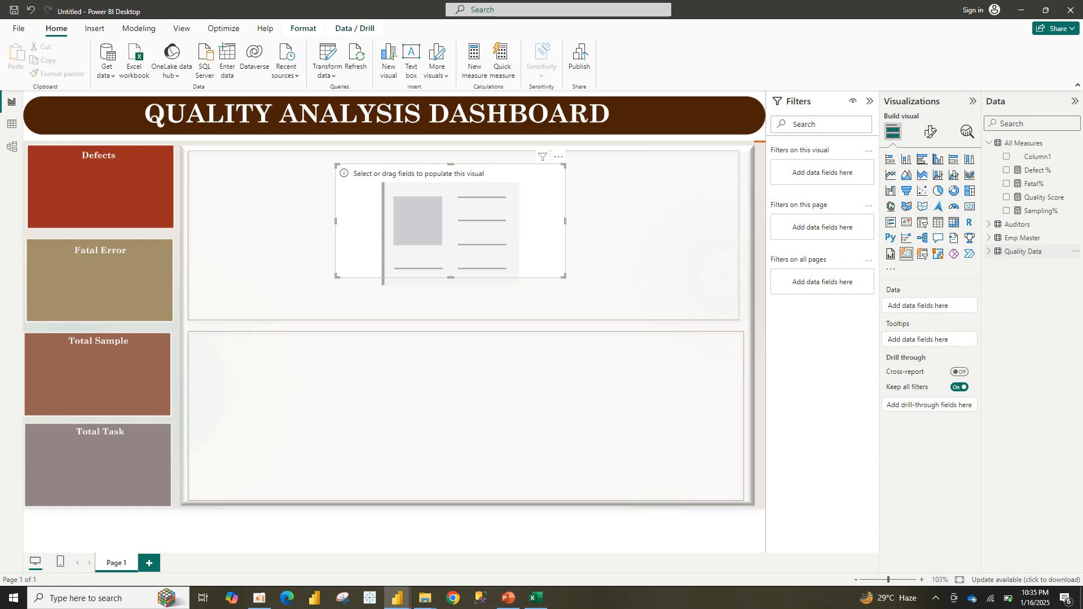
- Populate the new card with the Defects field from Quality Data and turn off the visual's background effect
left_click(1022, 251)
left_click(1006, 292)
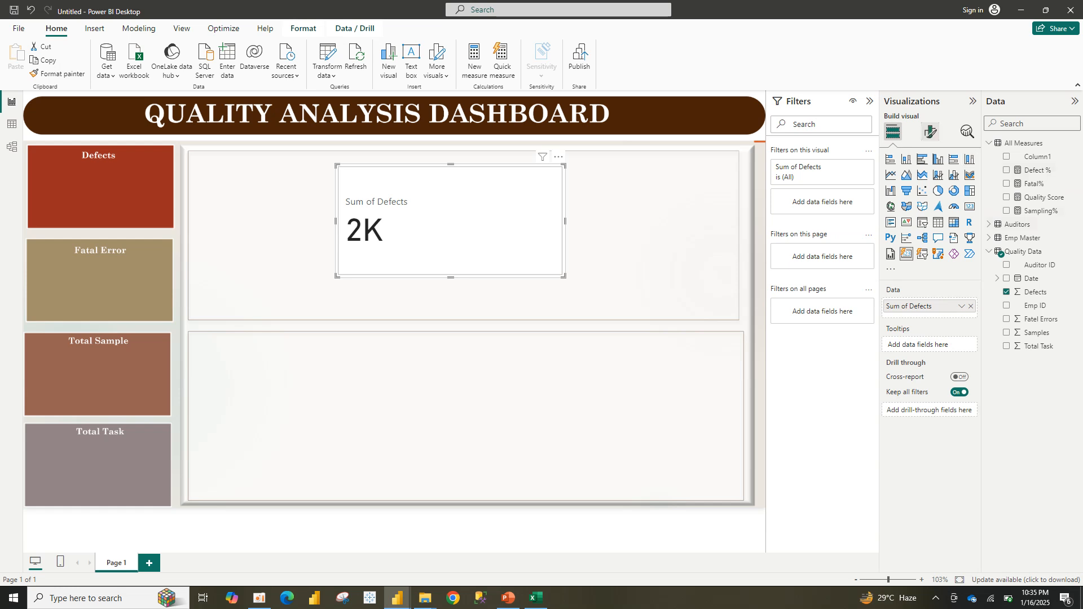
left_click(931, 131)
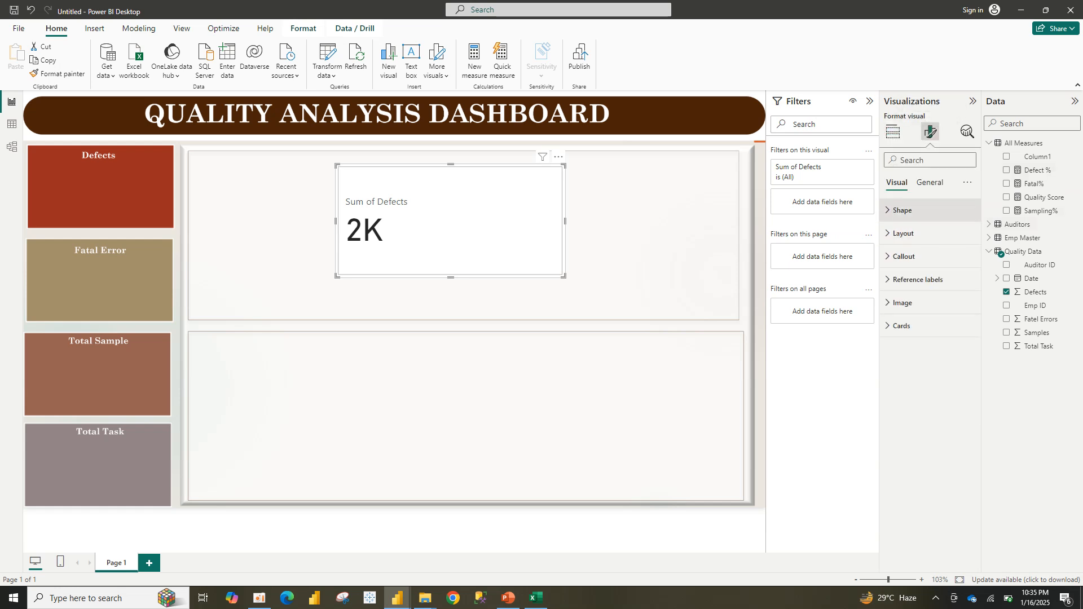
left_click(930, 182)
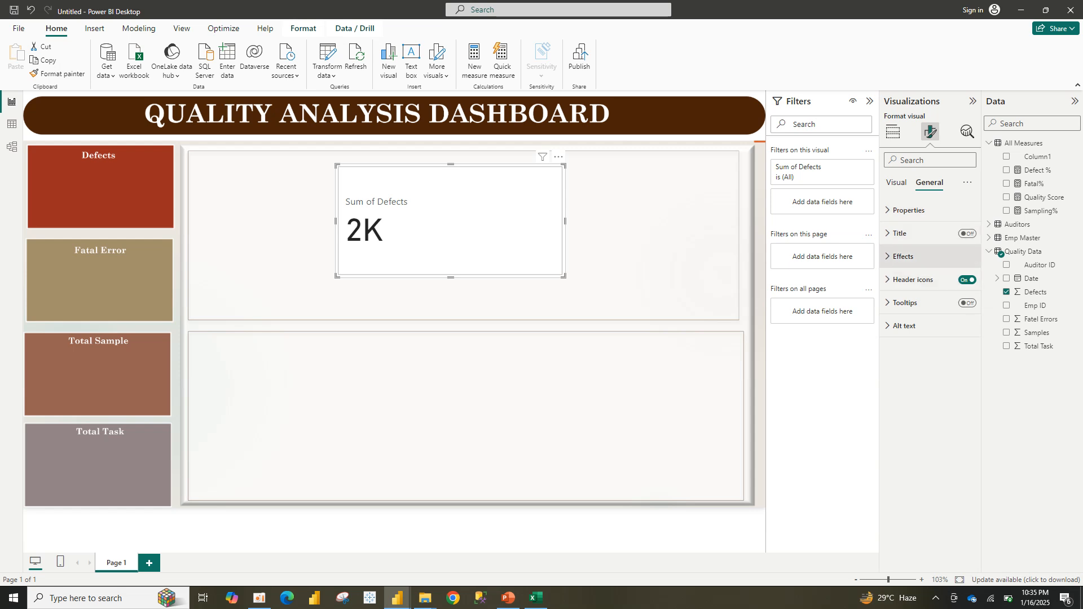
left_click(904, 256)
left_click(963, 283)
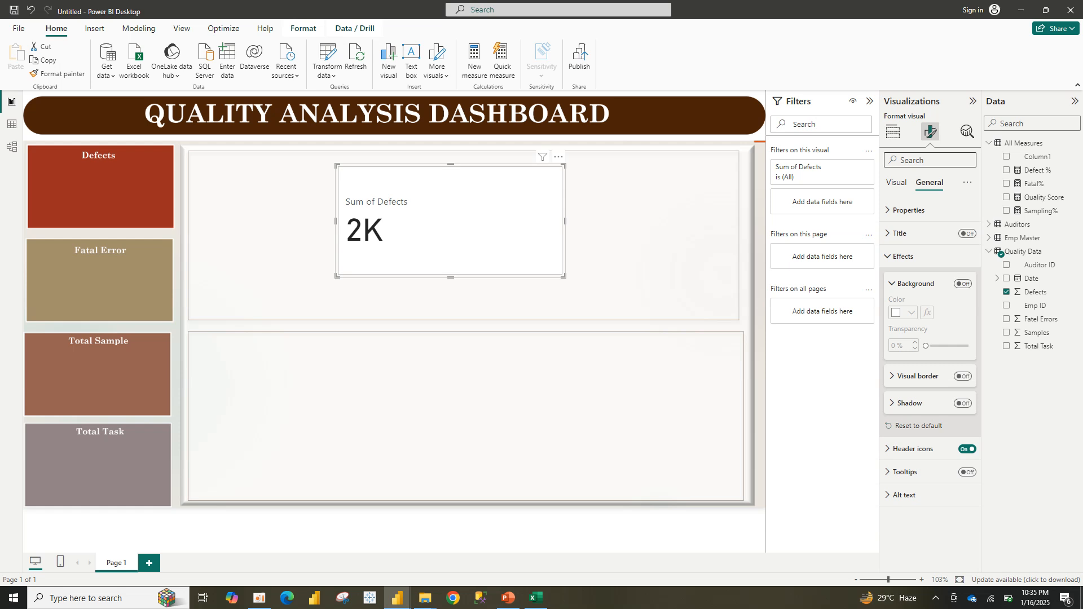
- Set the card's callout value font to Comic Sans MS at size 25
left_click(897, 182)
left_click(904, 256)
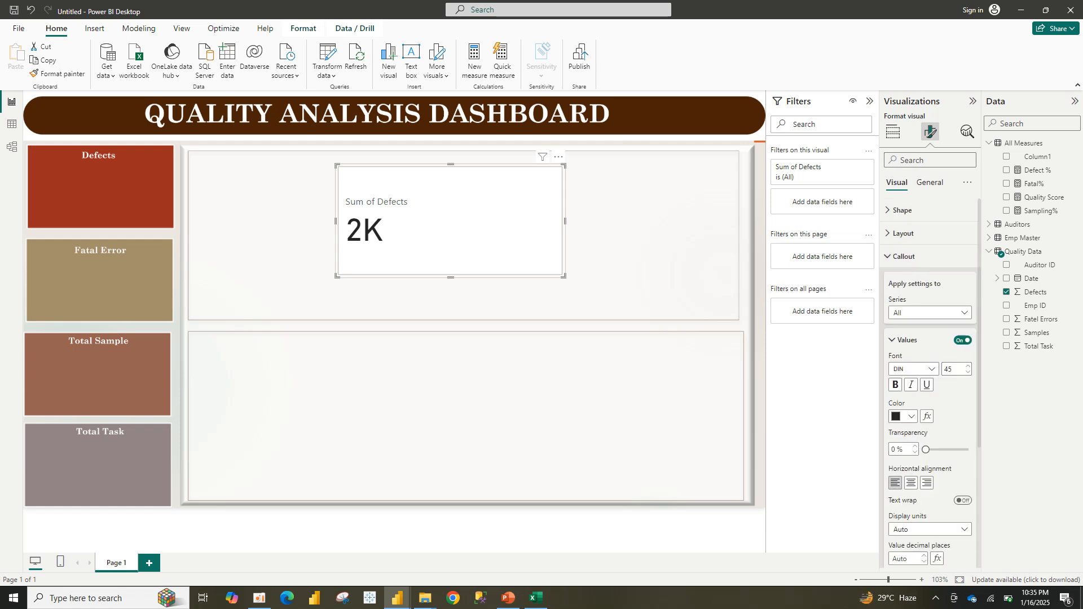
left_click(914, 369)
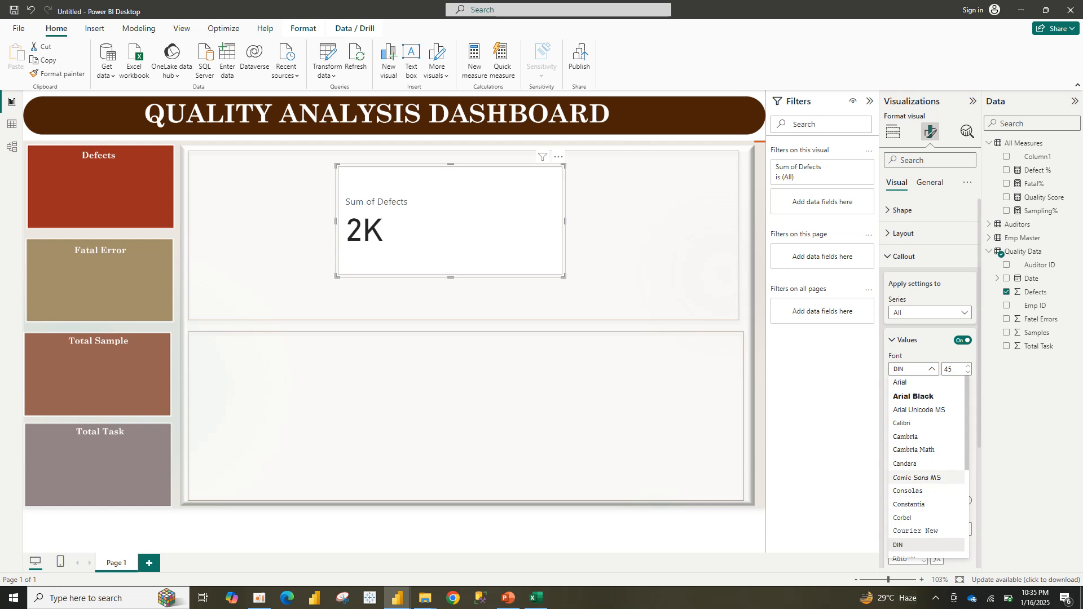
left_click(917, 477)
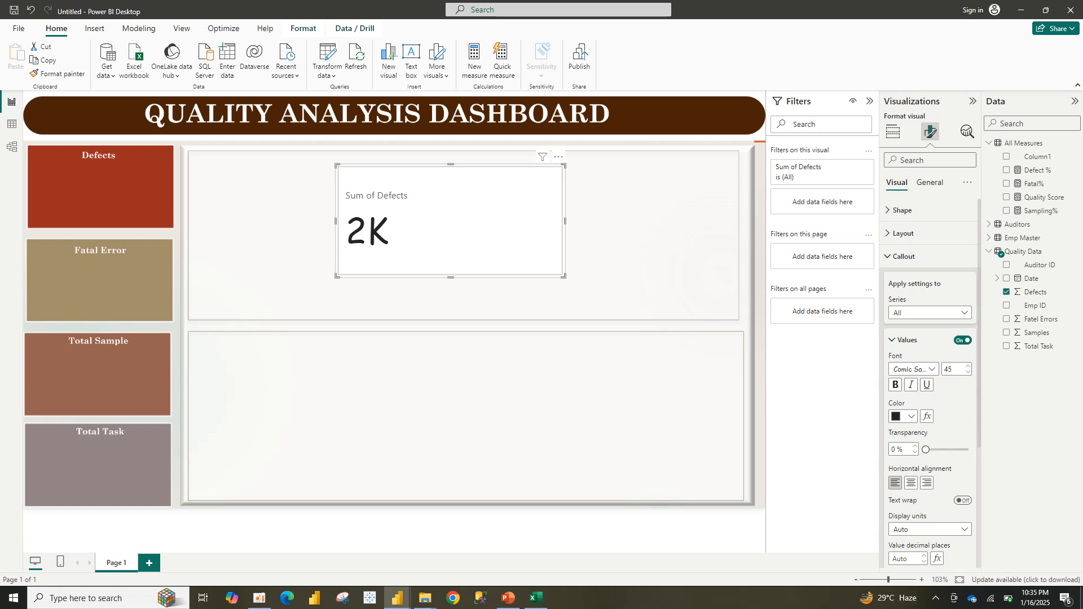
left_click_drag(957, 370, 944, 369)
type("25")
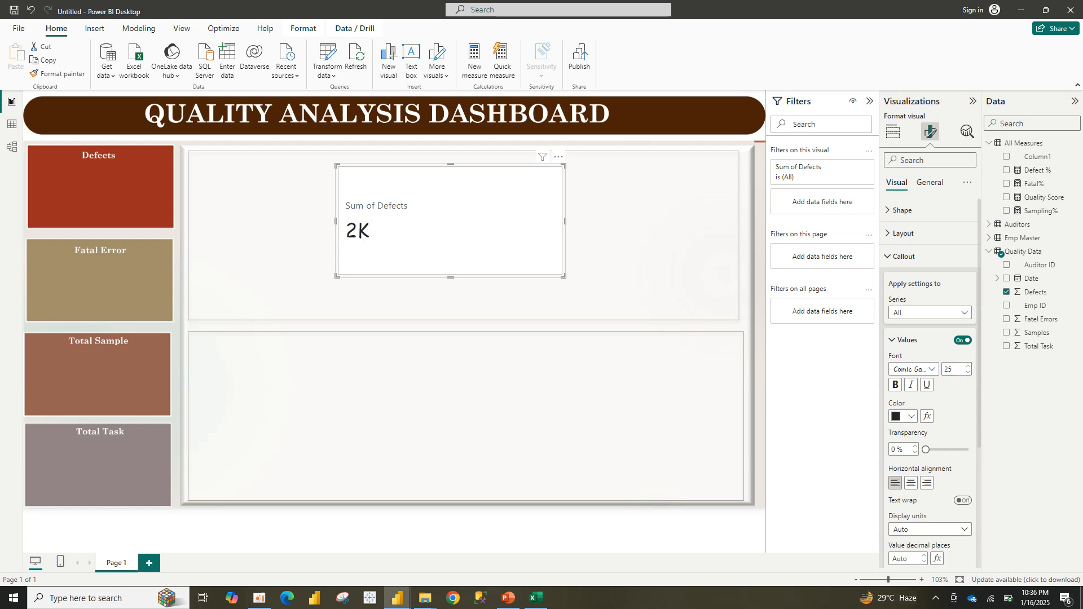
left_click(903, 416)
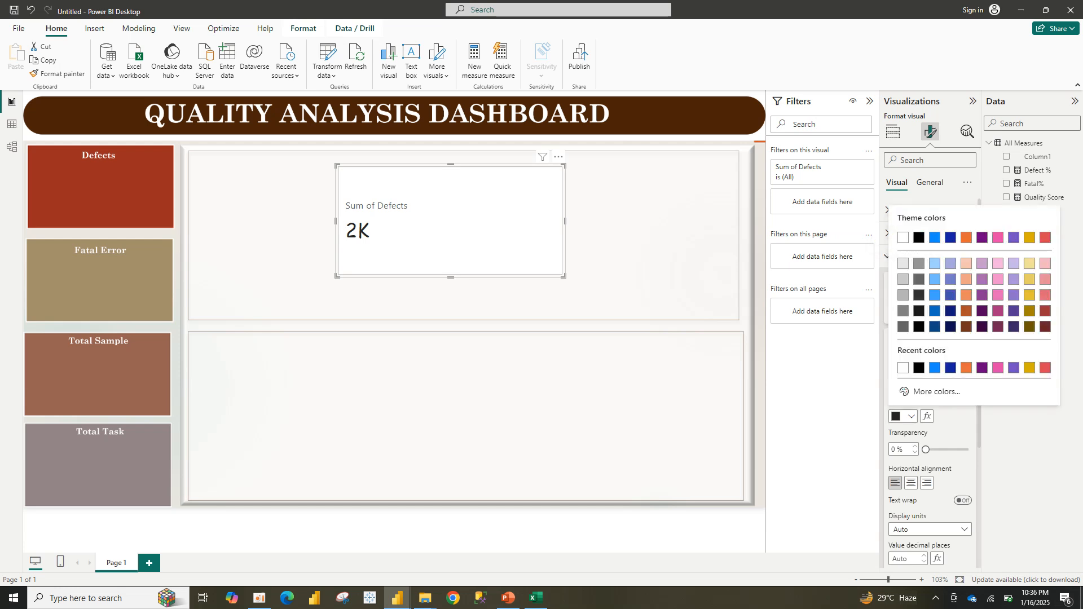
key("Escape")
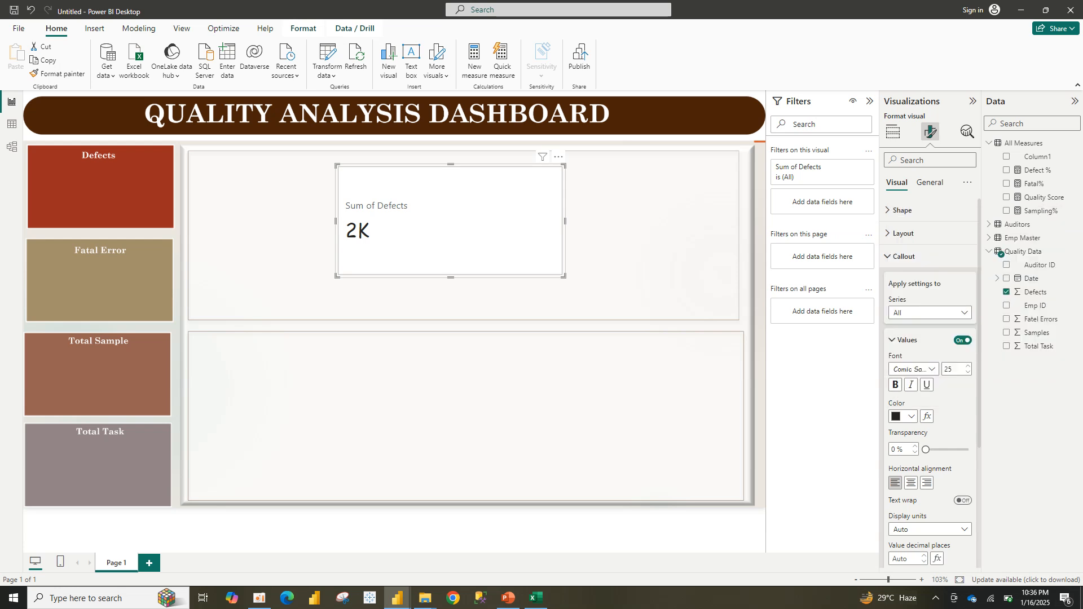
left_click(906, 340)
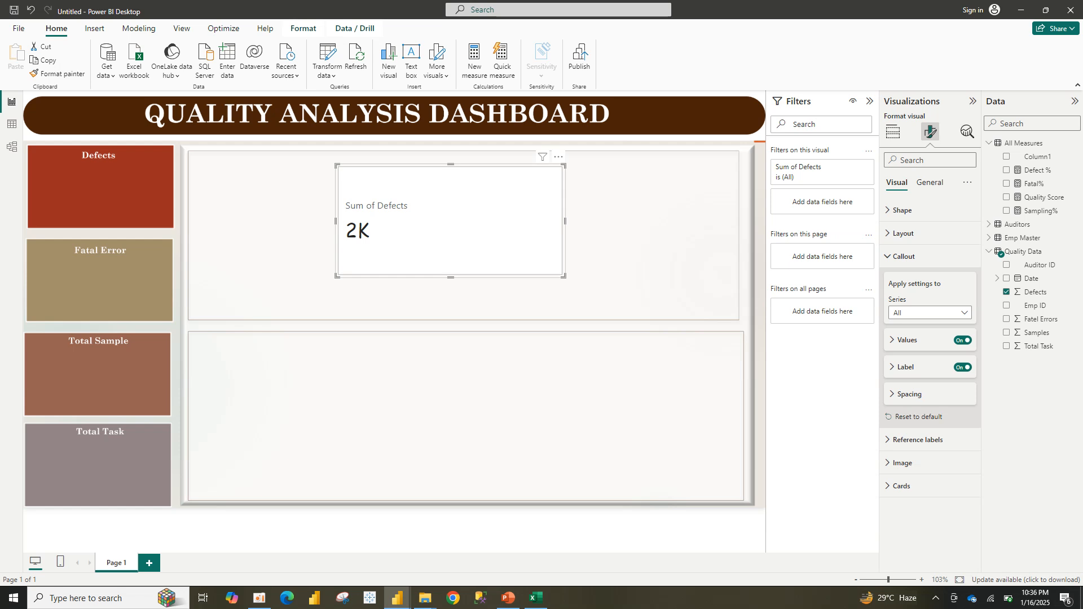
left_click(906, 341)
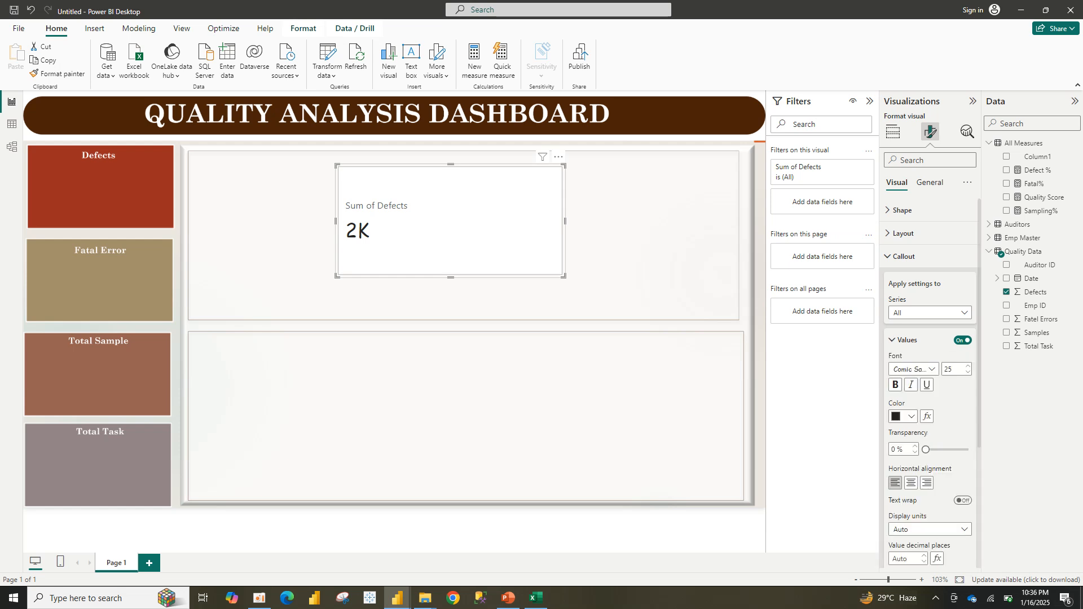
- Set the callout value's display units to None and apply a thousands separator to the Defects column
scroll(930, 452, "down", 3)
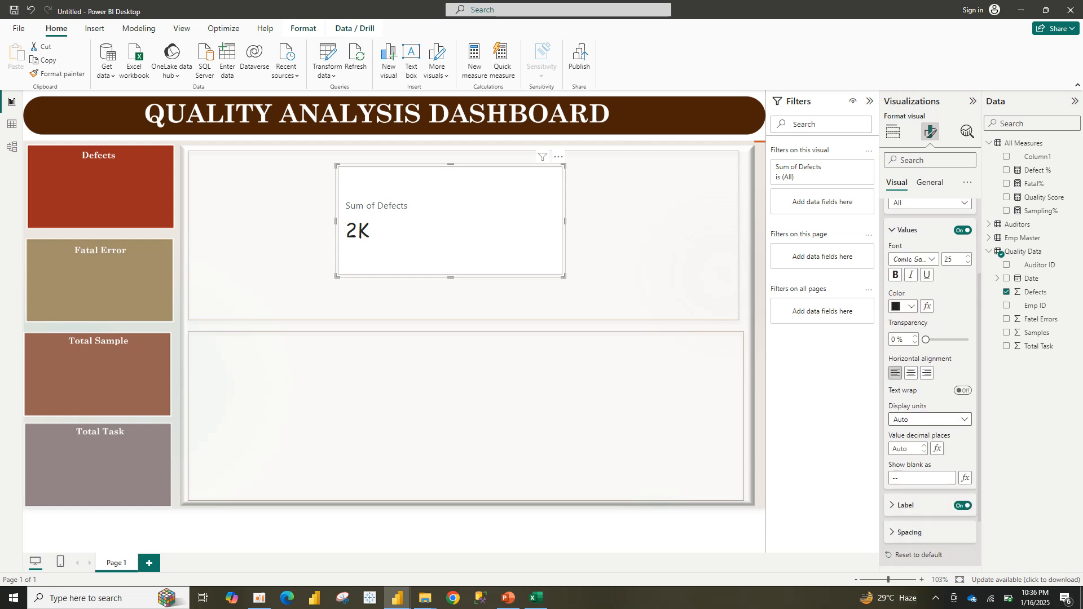
left_click(930, 419)
left_click(901, 447)
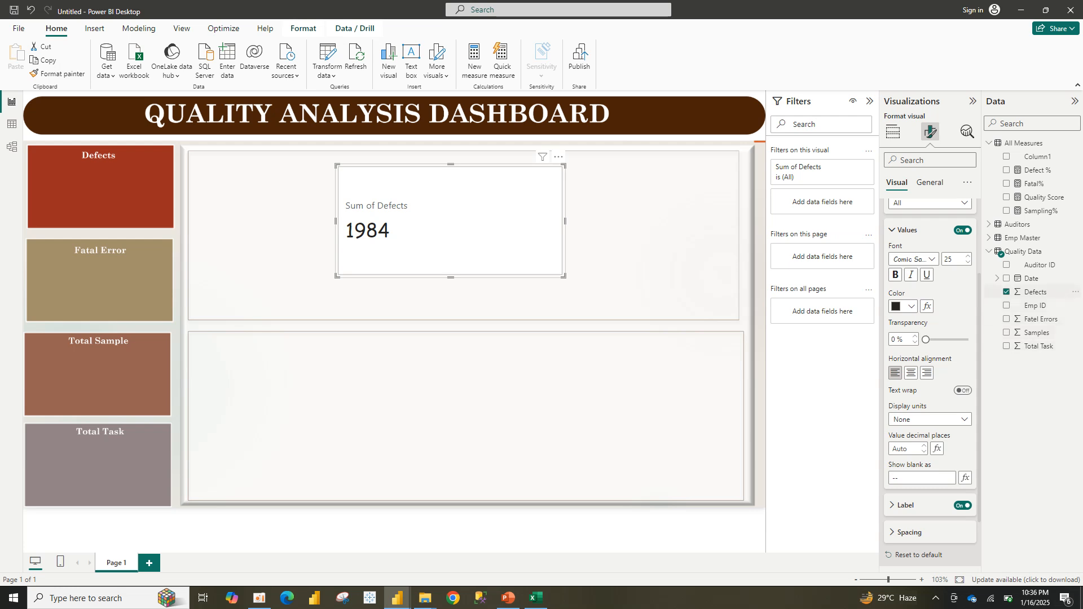
left_click(1035, 293)
left_click(172, 69)
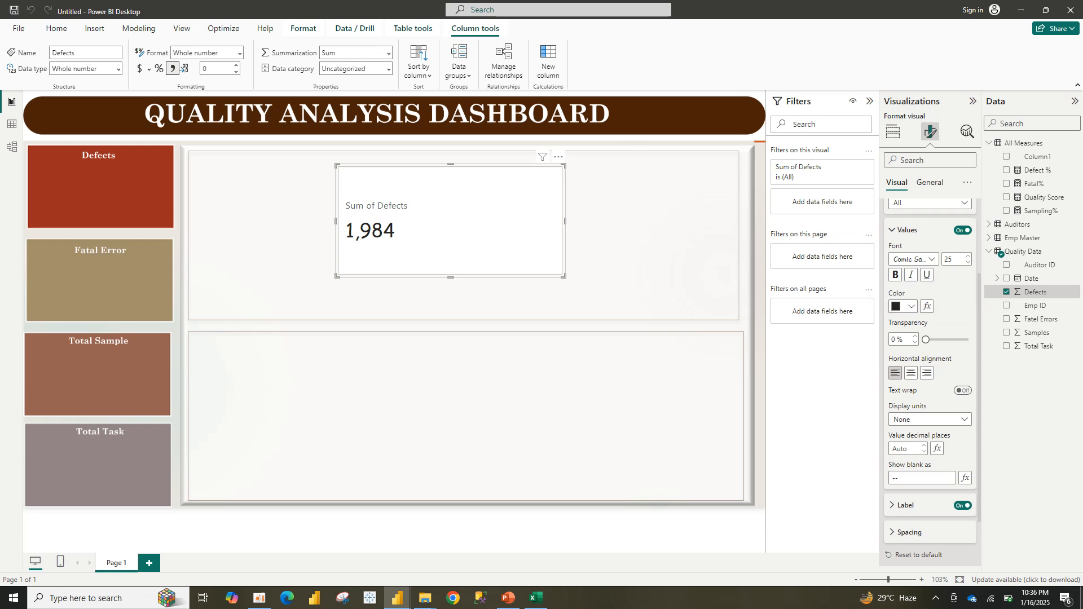
- Turn off the callout label on the Defects card
scroll(930, 367, "down", 2)
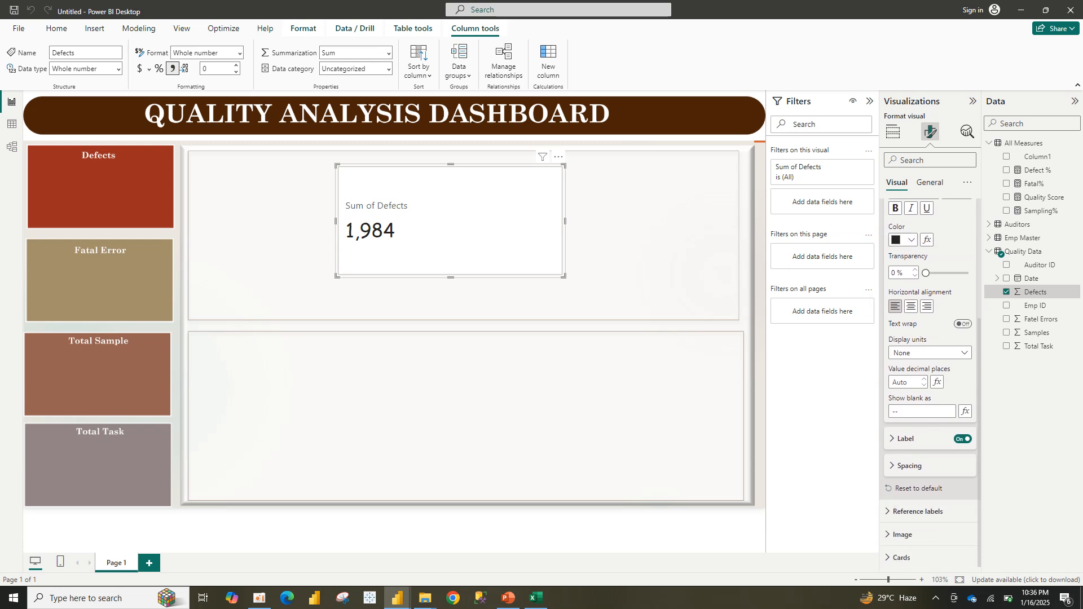
left_click(963, 439)
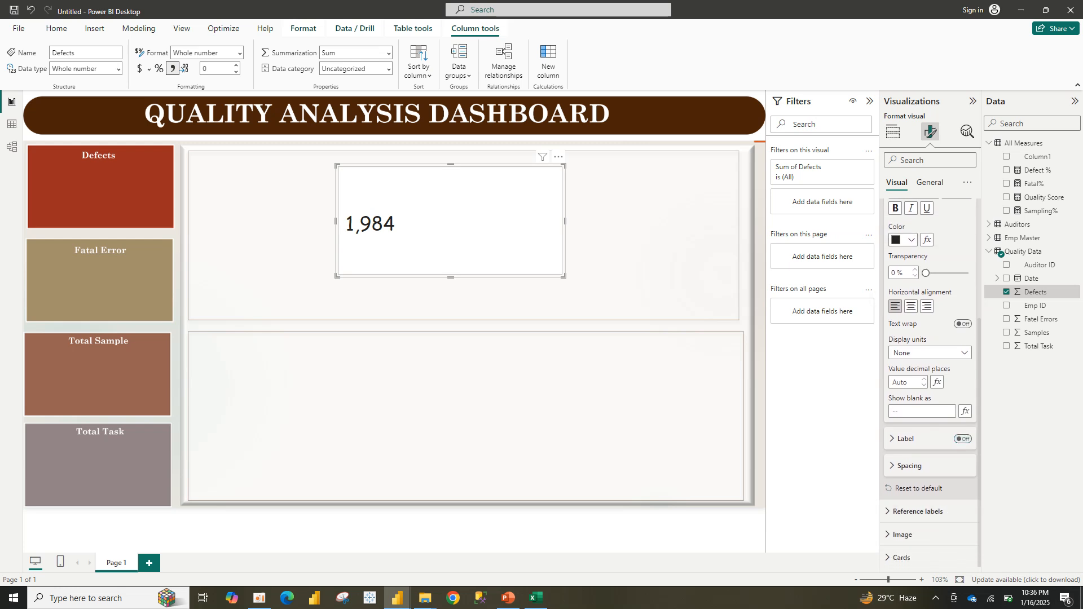
scroll(953, 452, "down", 1)
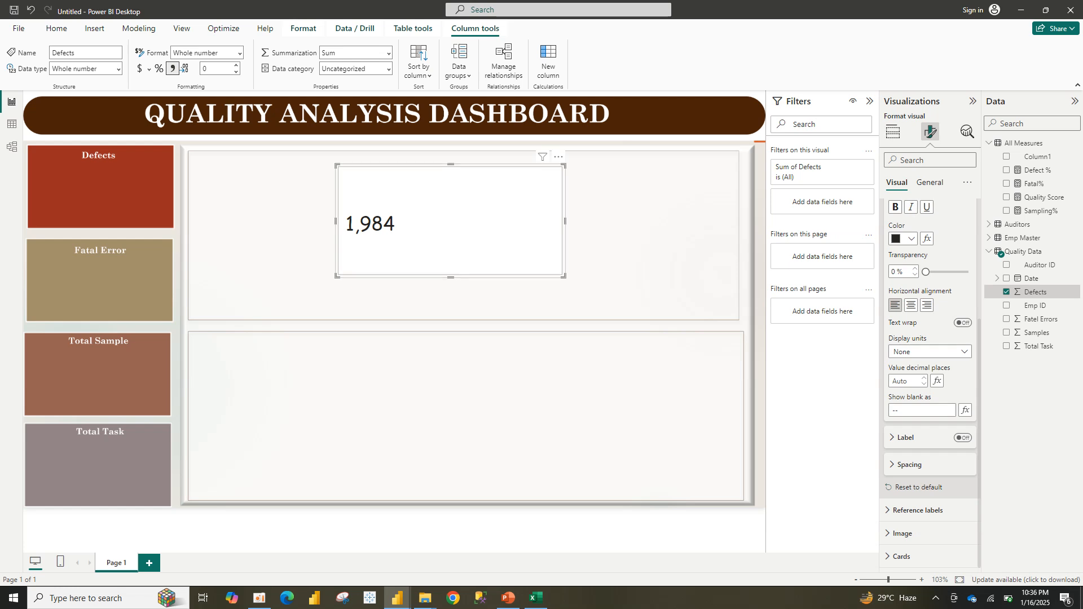
- Turn off the fill and border in the Defects card's Cards formatting
left_click(930, 183)
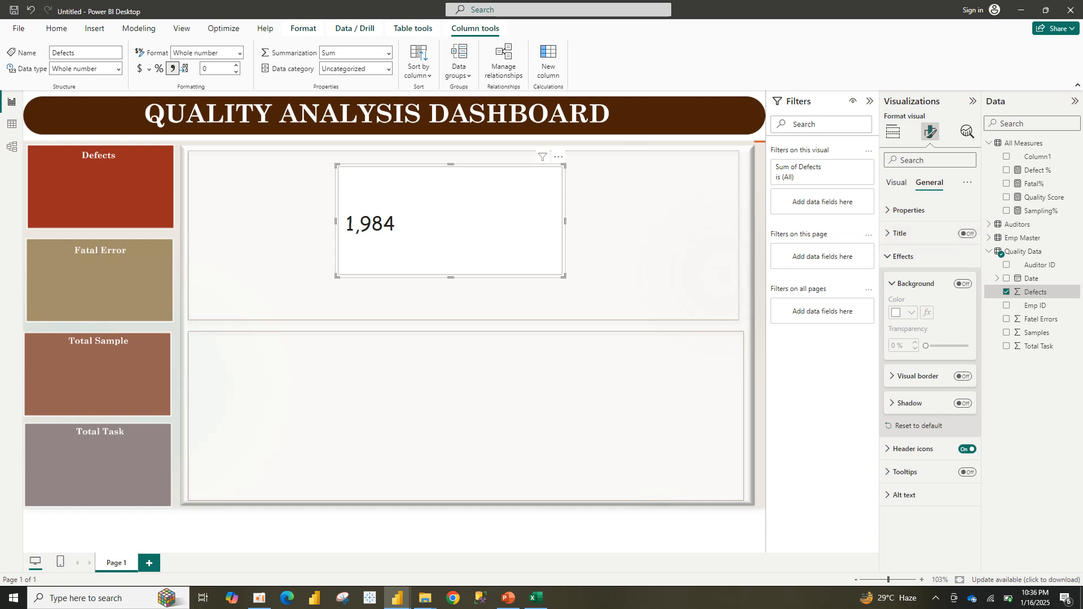
left_click(897, 183)
left_click(905, 257)
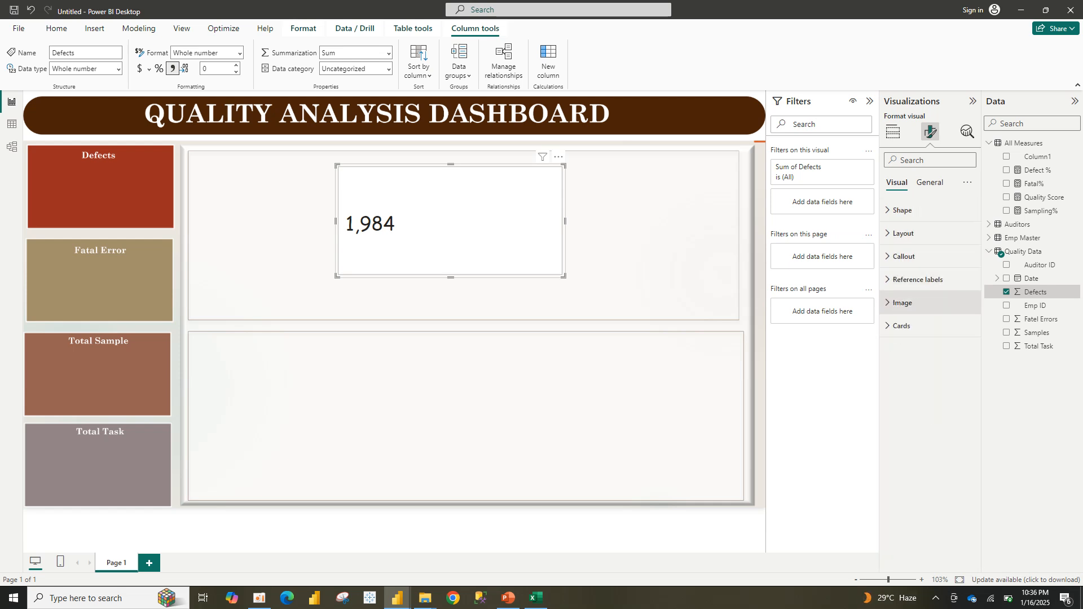
left_click(901, 326)
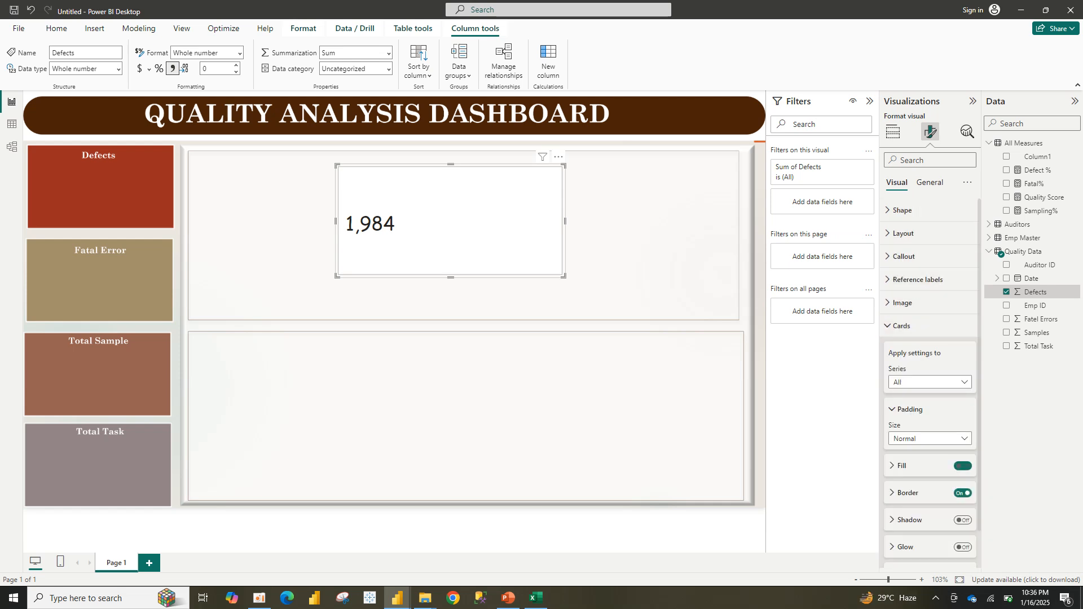
left_click(963, 466)
left_click(964, 493)
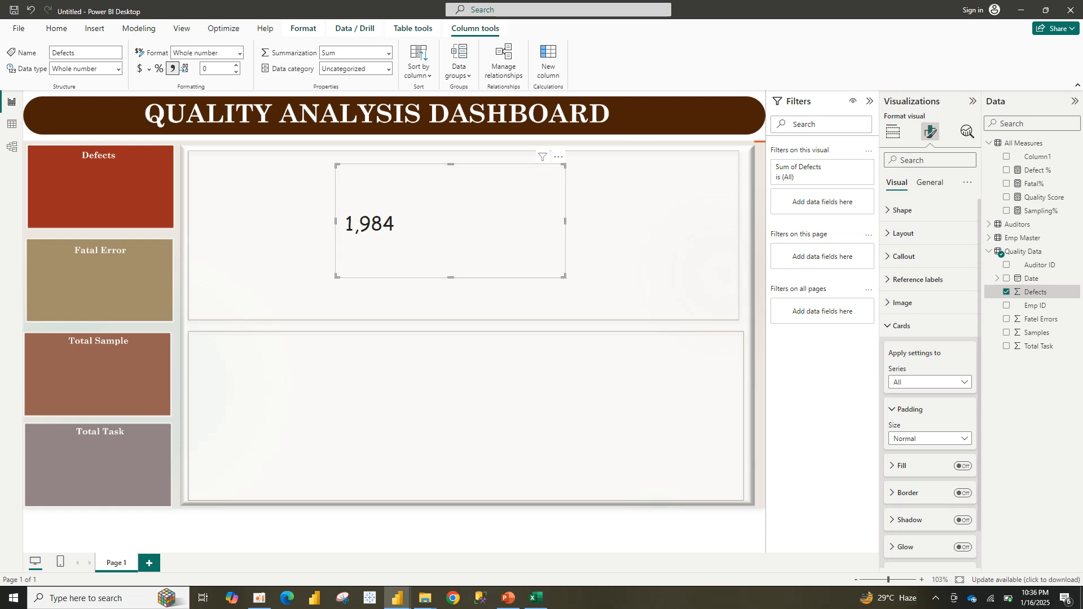
- Center the callout value horizontally, then shrink the card and place it on the red Defects tile
left_click(904, 257)
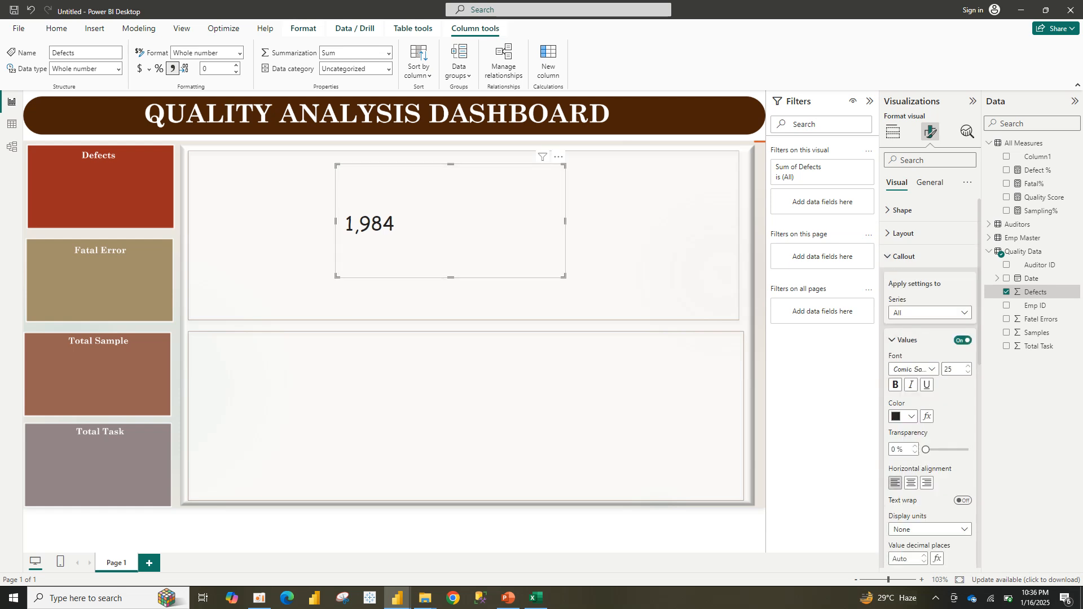
left_click(911, 483)
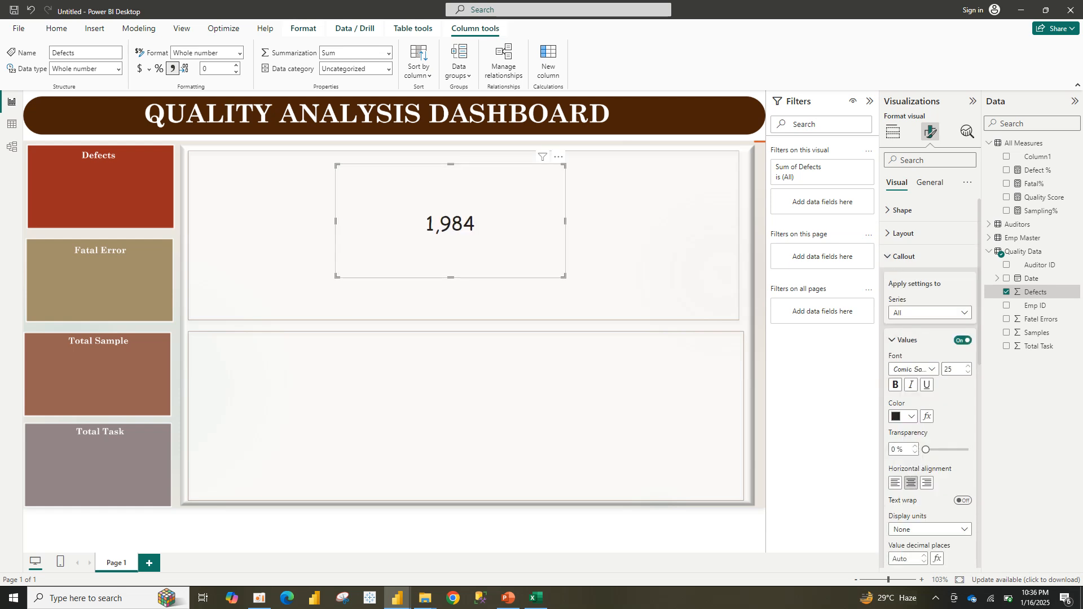
left_click_drag(564, 276, 425, 219)
left_click_drag(379, 175, 101, 173)
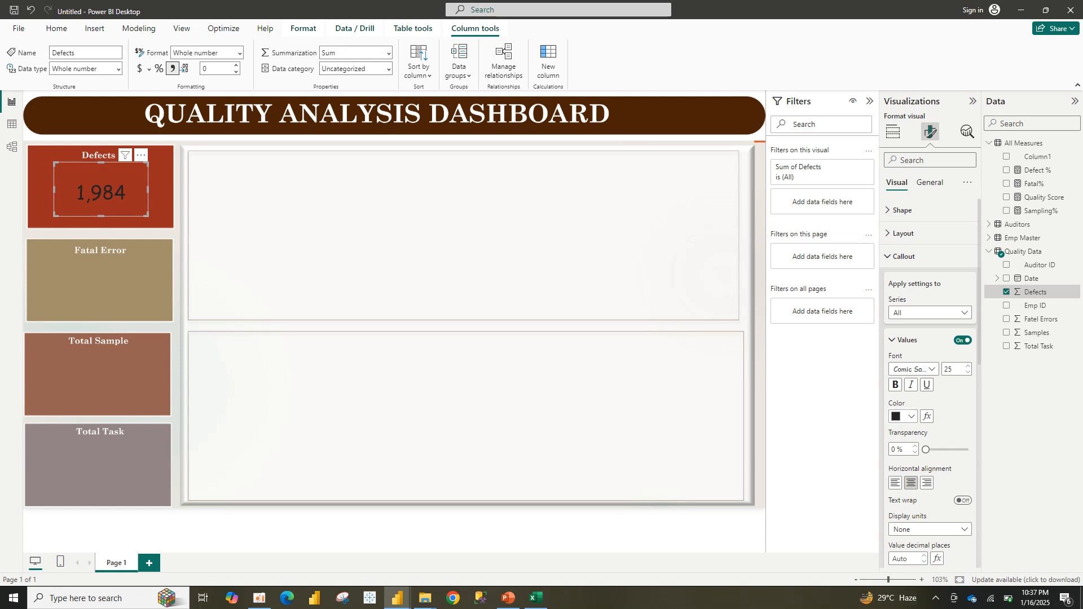
- Color the Defects card's callout value white and increase its font size to 29
left_click(904, 416)
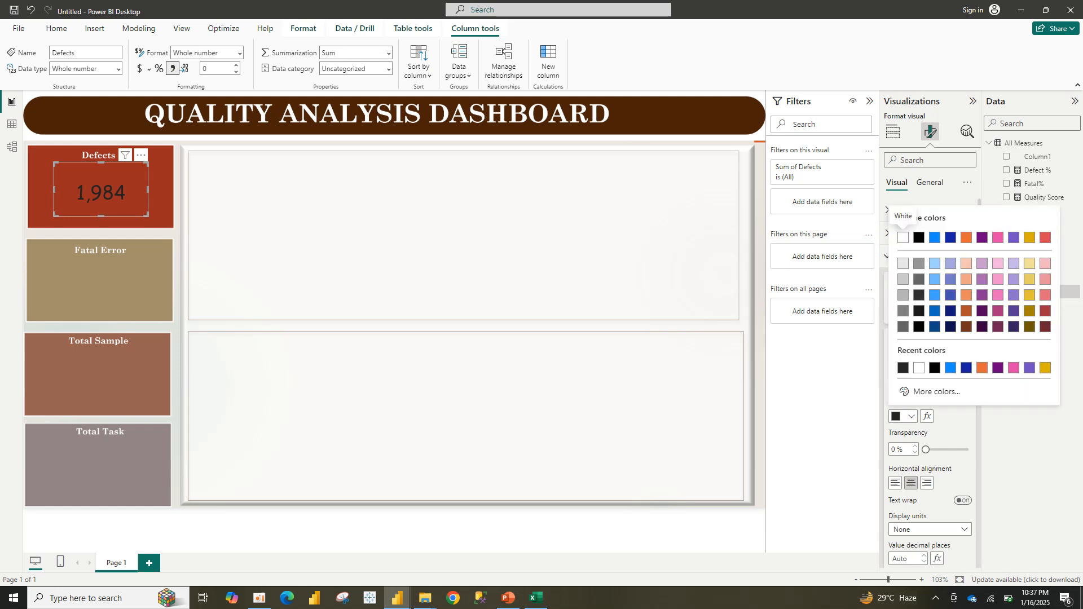
left_click(892, 228)
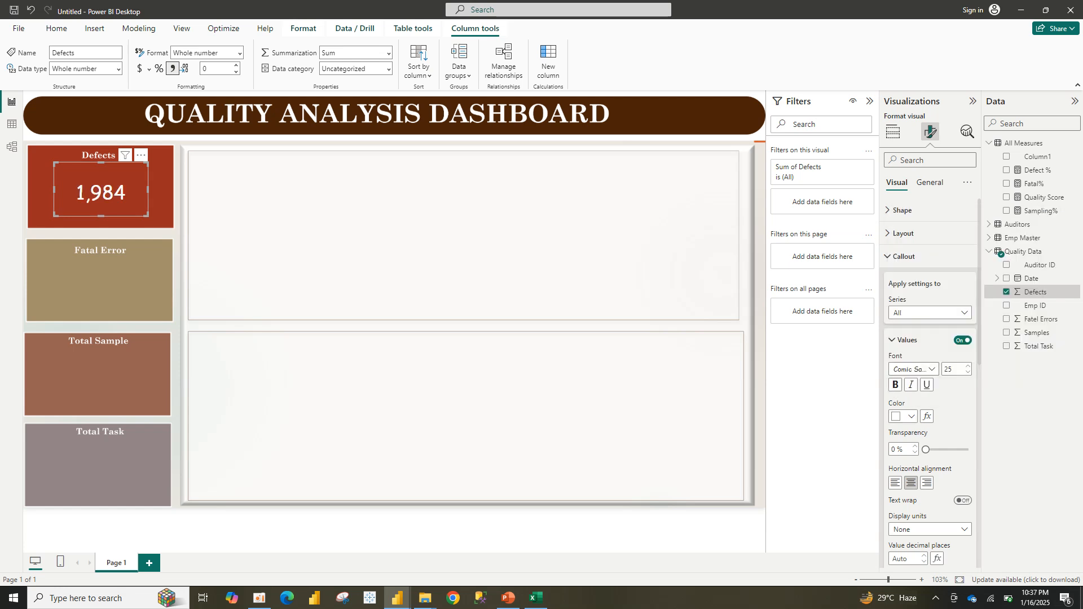
left_click(968, 366)
left_click(968, 365)
left_click(968, 365)
left_click(968, 365)
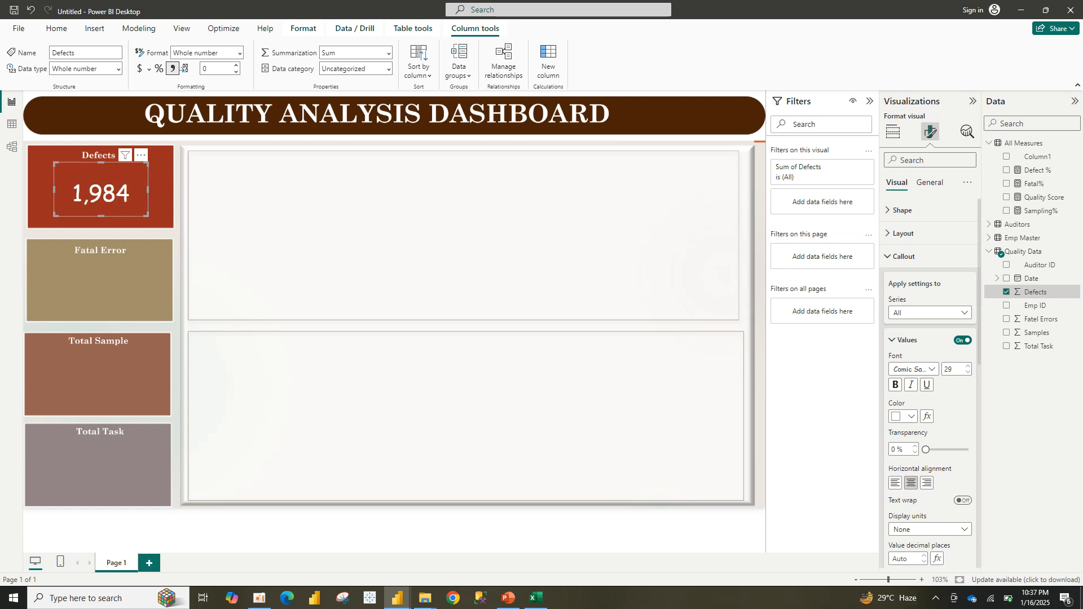
- Nudge the card up toward the Defects heading and place a duplicate of it directly below on the same tile
mouse_move(101, 191)
left_mouse_down()
mouse_move(88, 177)
mouse_move(98, 184)
left_mouse_up()
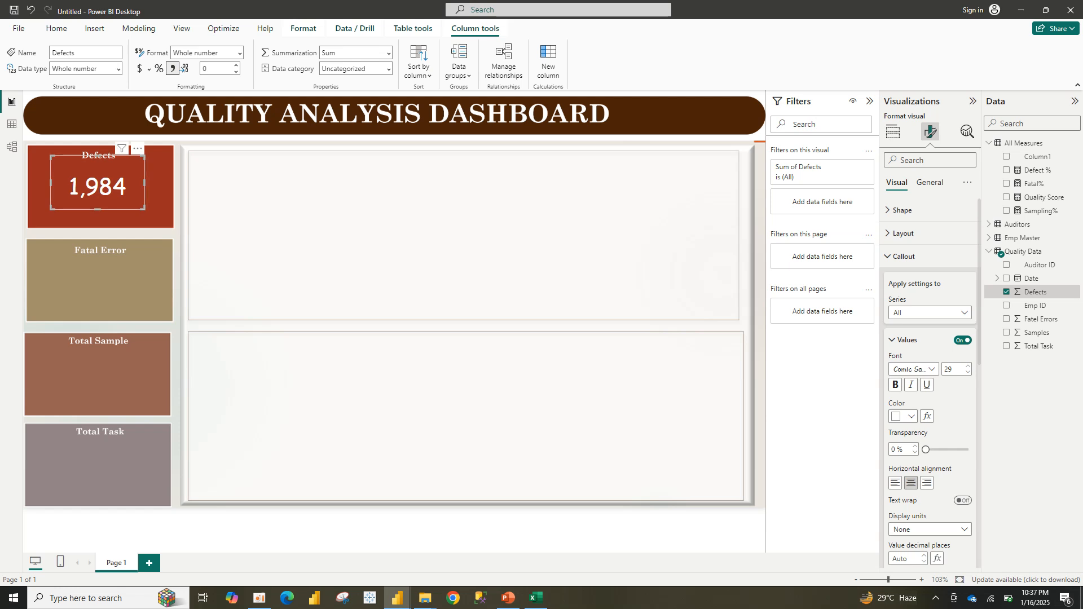
key("ctrl+c")
key("ctrl+v")
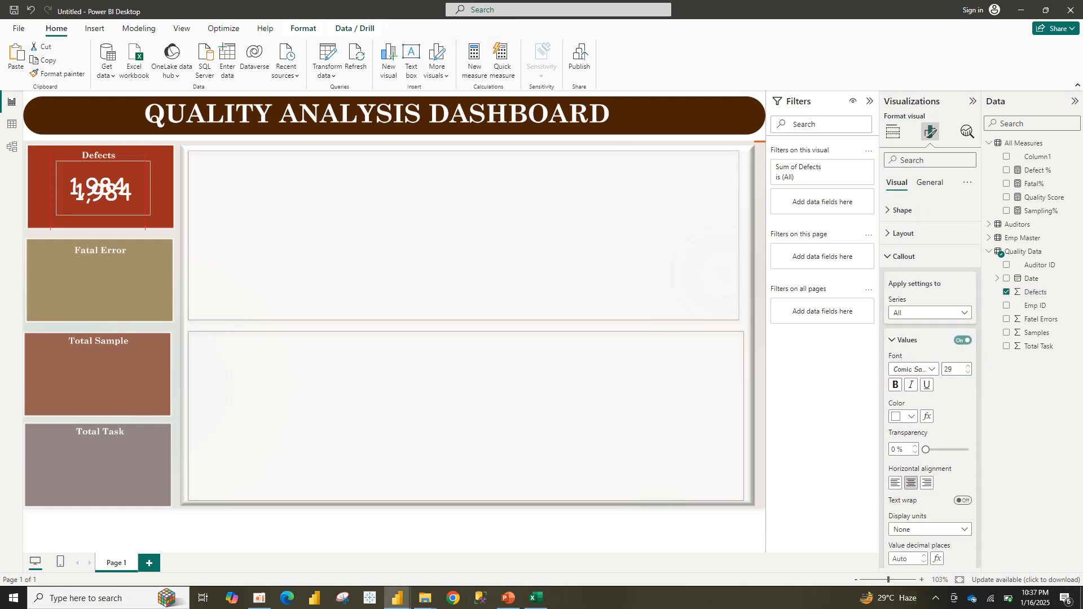
left_click_drag(97, 213, 98, 214)
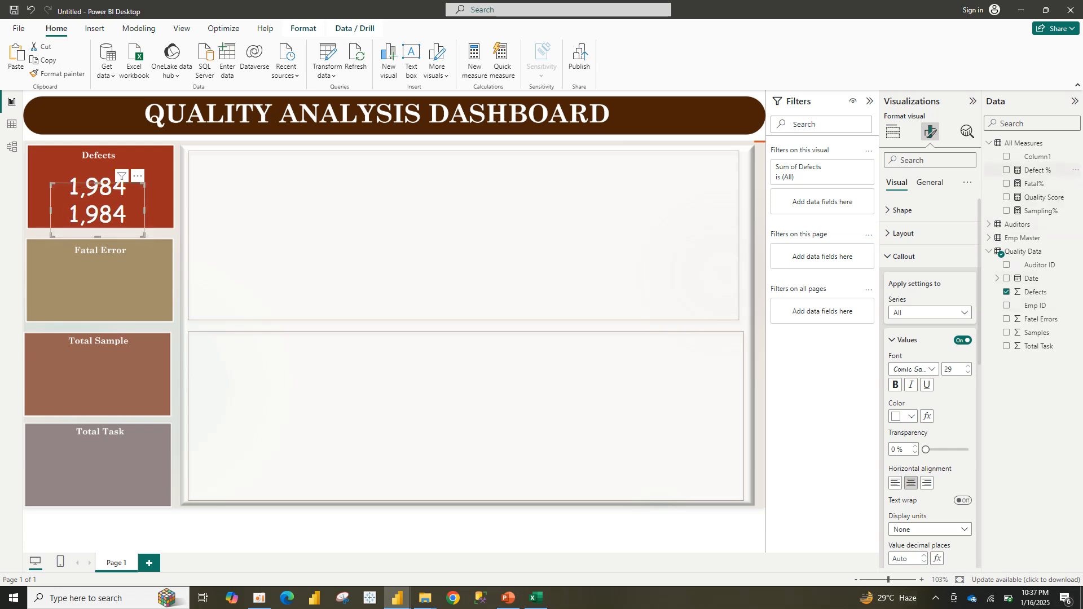
- Replace Sum of Defects with the Defect % measure in the duplicated card and open its visual formatting
left_click(1006, 170)
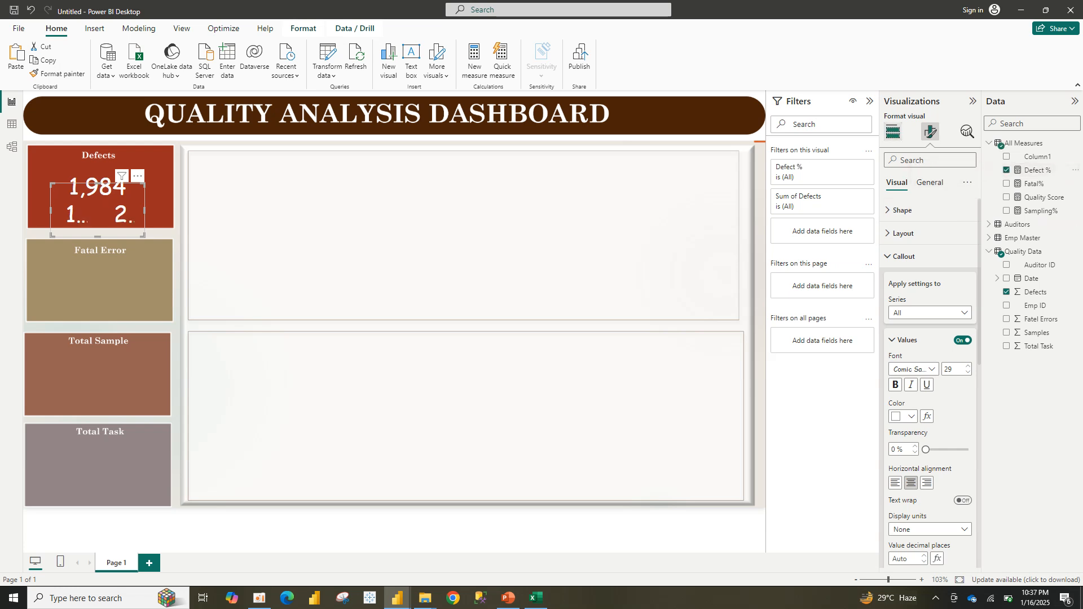
left_click(893, 132)
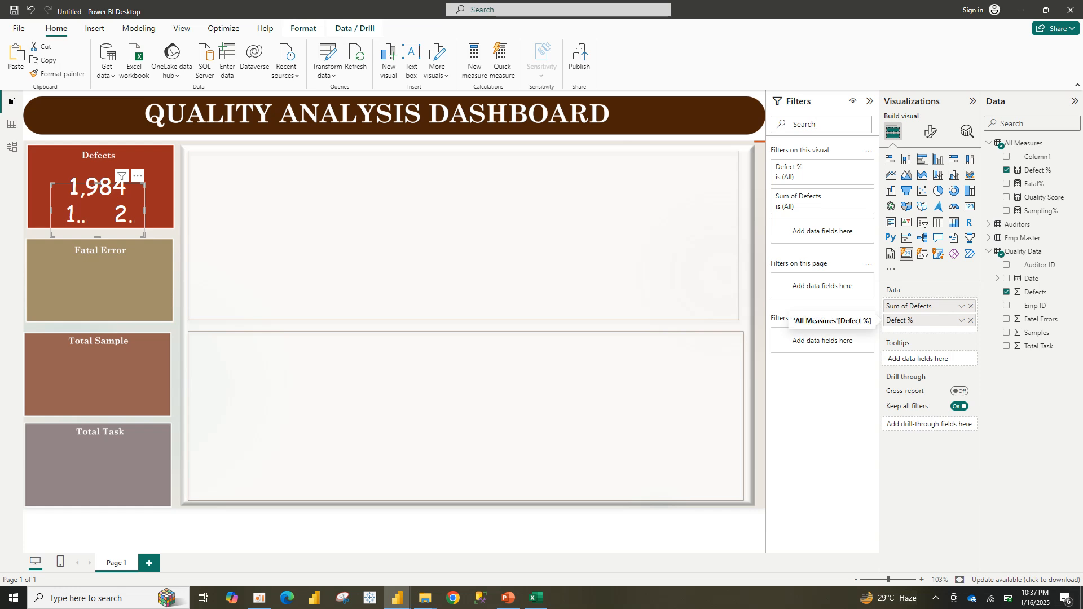
left_click(971, 307)
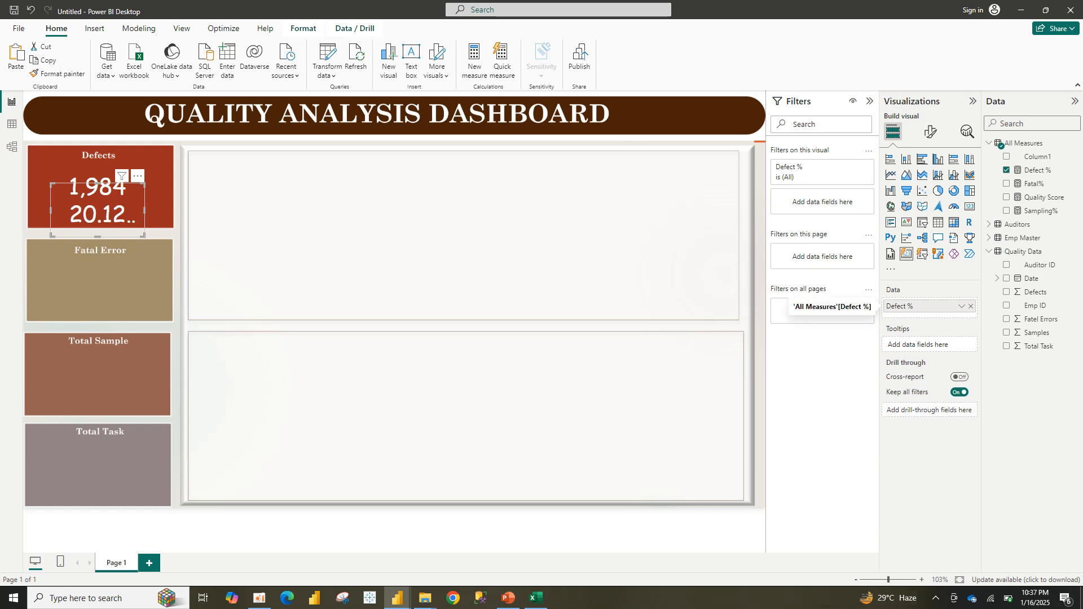
left_click(931, 132)
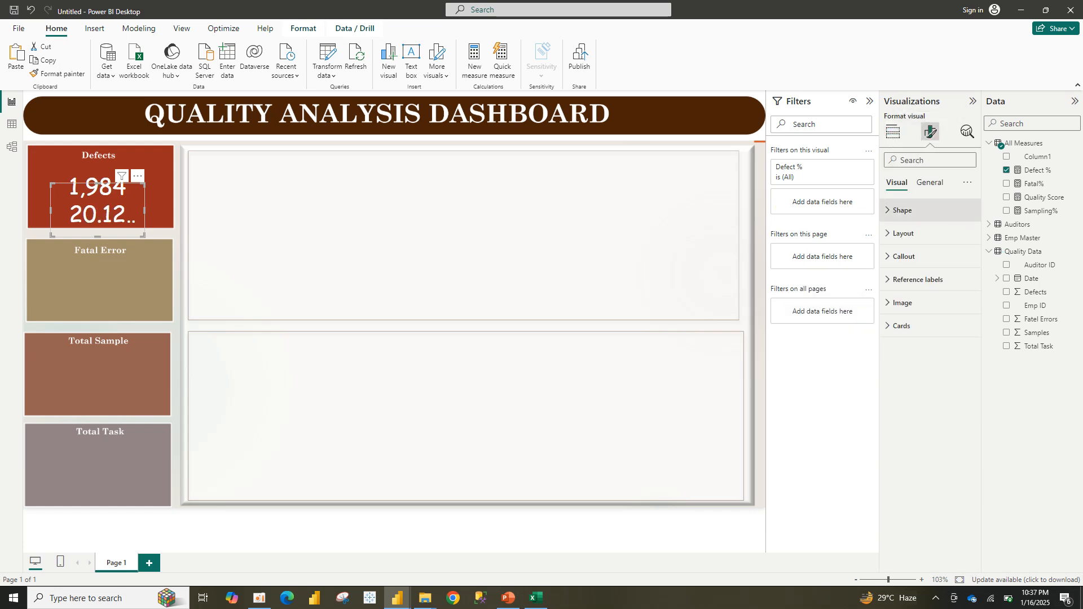
- Widen the Defect % card on the Defects tile and format its callout value in black at font size 20
left_click(904, 257)
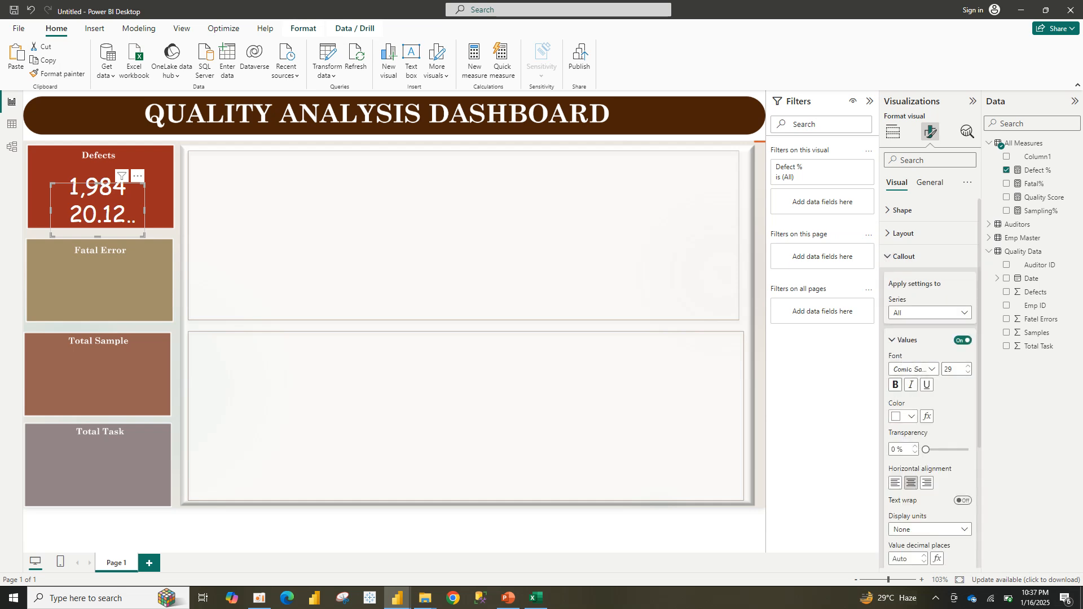
left_click(905, 416)
left_click(919, 368)
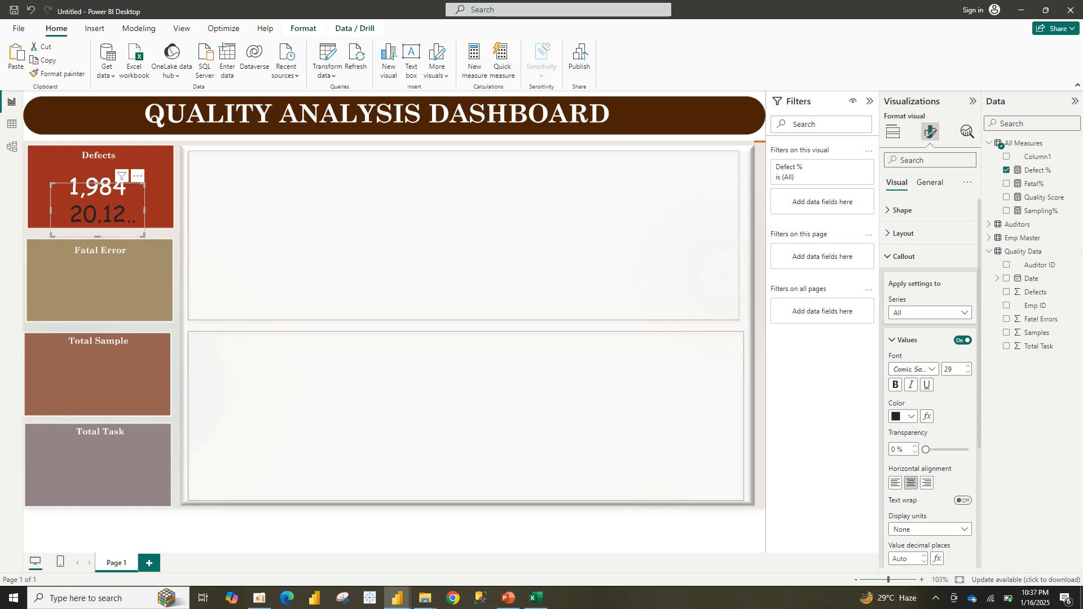
left_click_drag(144, 236, 165, 228)
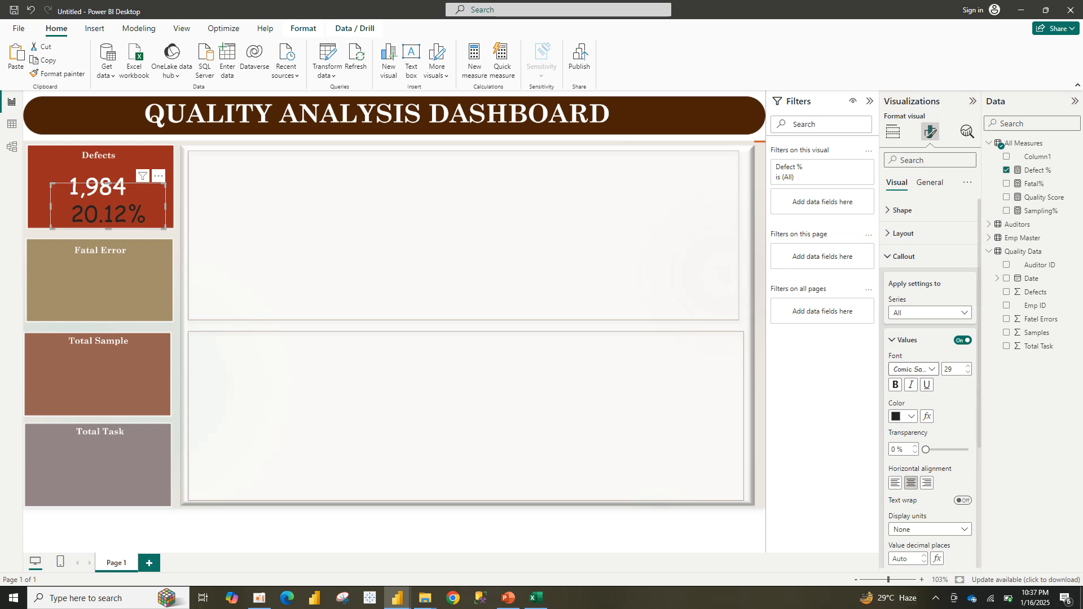
double_click(949, 369)
type("20")
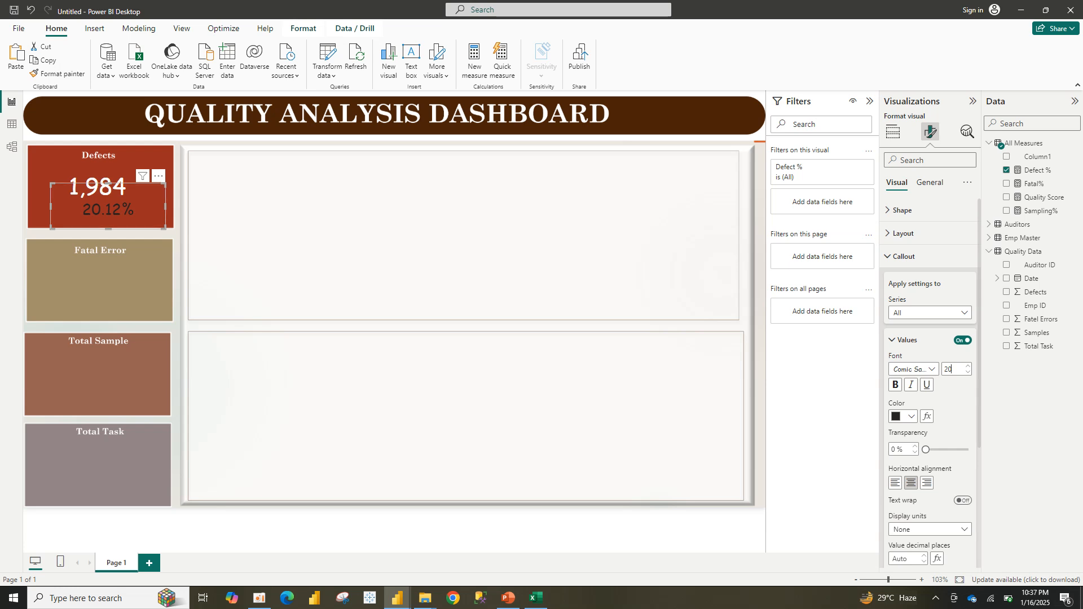
- Shrink the Defect % card and align it directly below the total on the Defects tile
left_click_drag(166, 183, 150, 191)
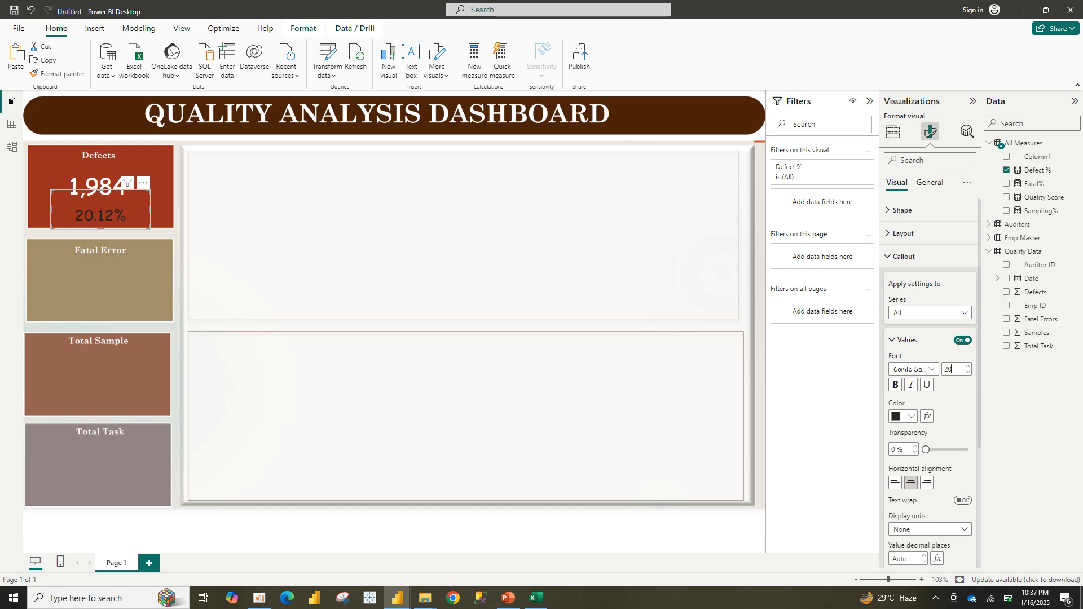
left_click_drag(52, 191, 84, 193)
left_click_drag(151, 228, 100, 219)
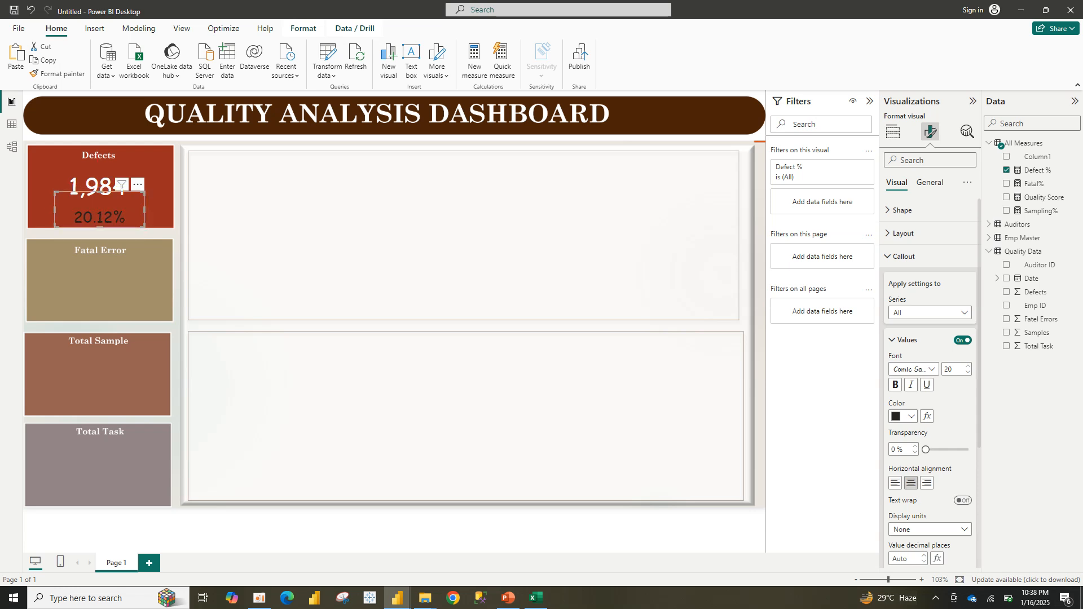
left_click(97, 179)
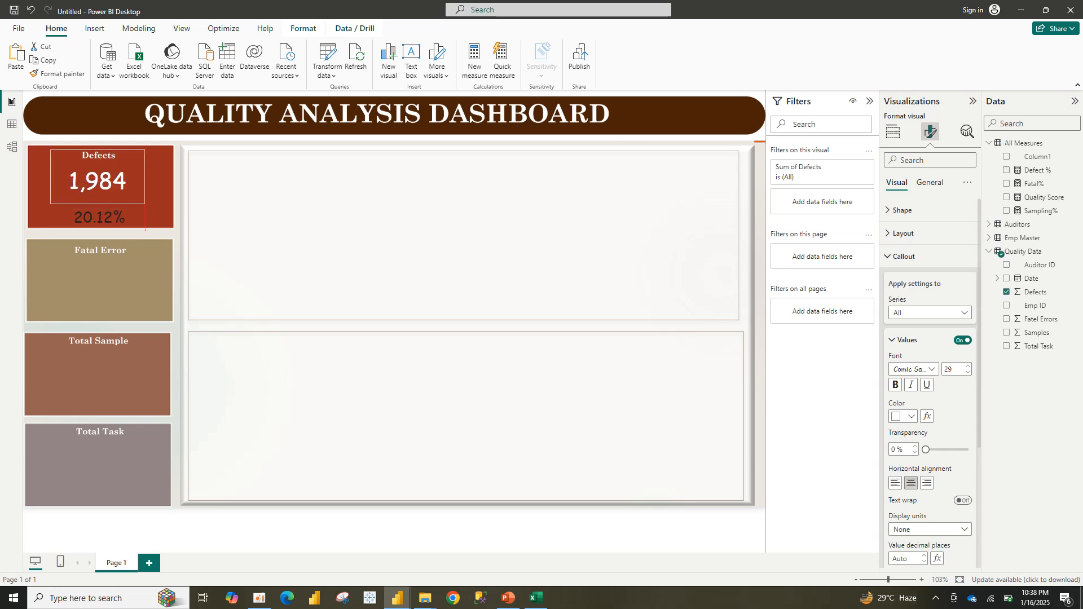
left_click_drag(100, 218, 97, 213)
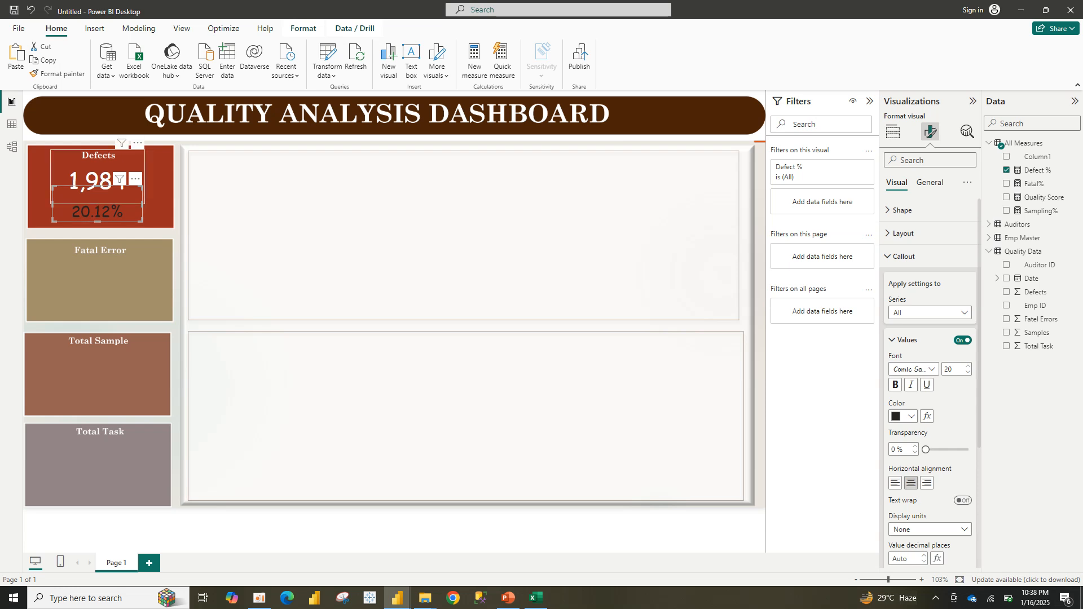
- Duplicate both cards of the Defects tile together and place the copies on the Fatal Error tile
left_click(1006, 170)
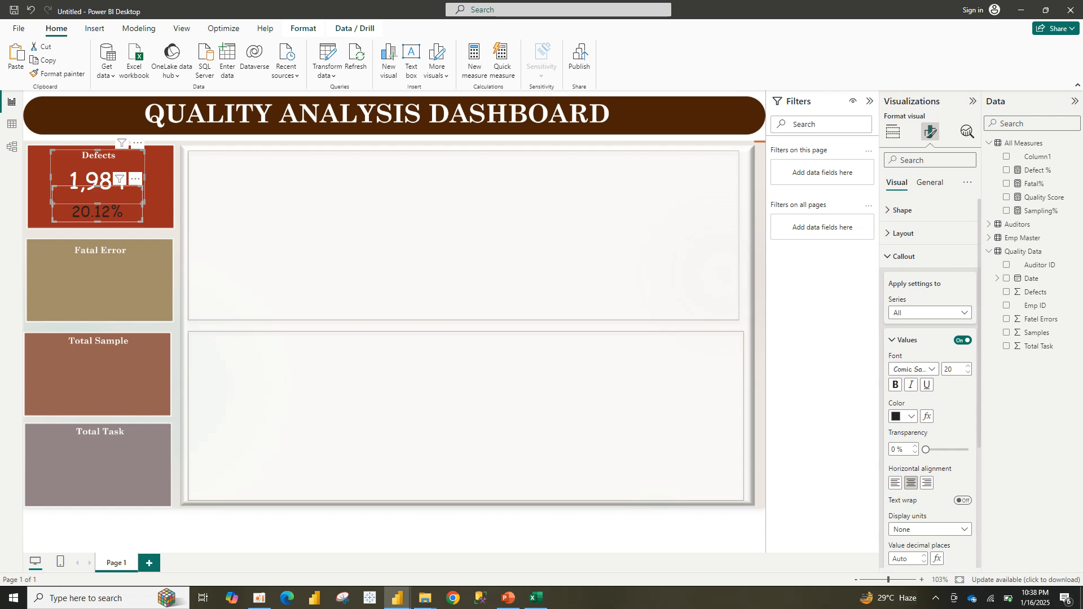
key("ctrl+v")
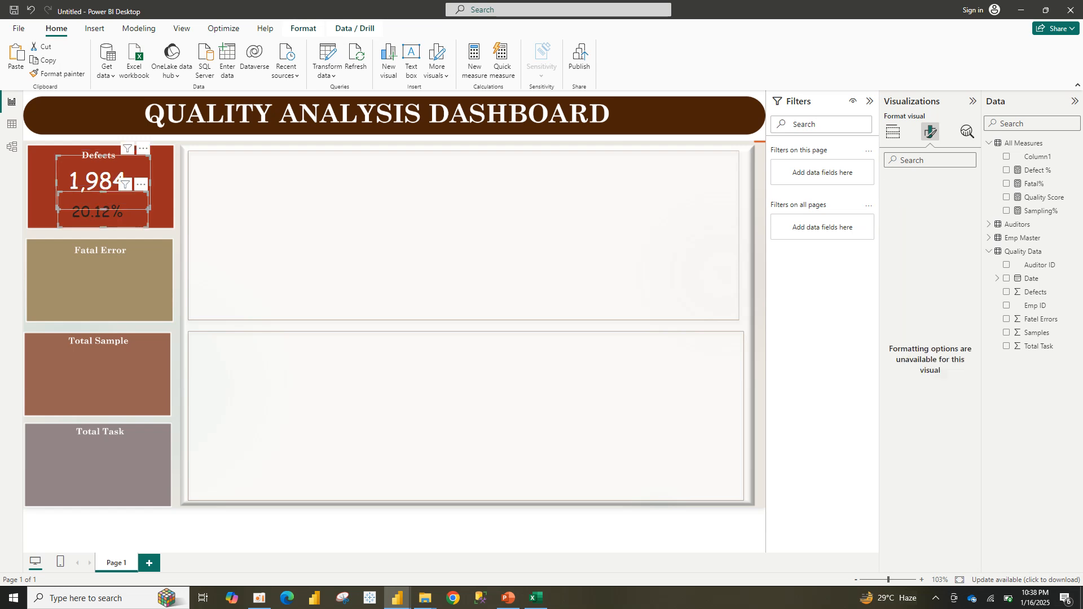
left_click_drag(101, 176, 94, 266)
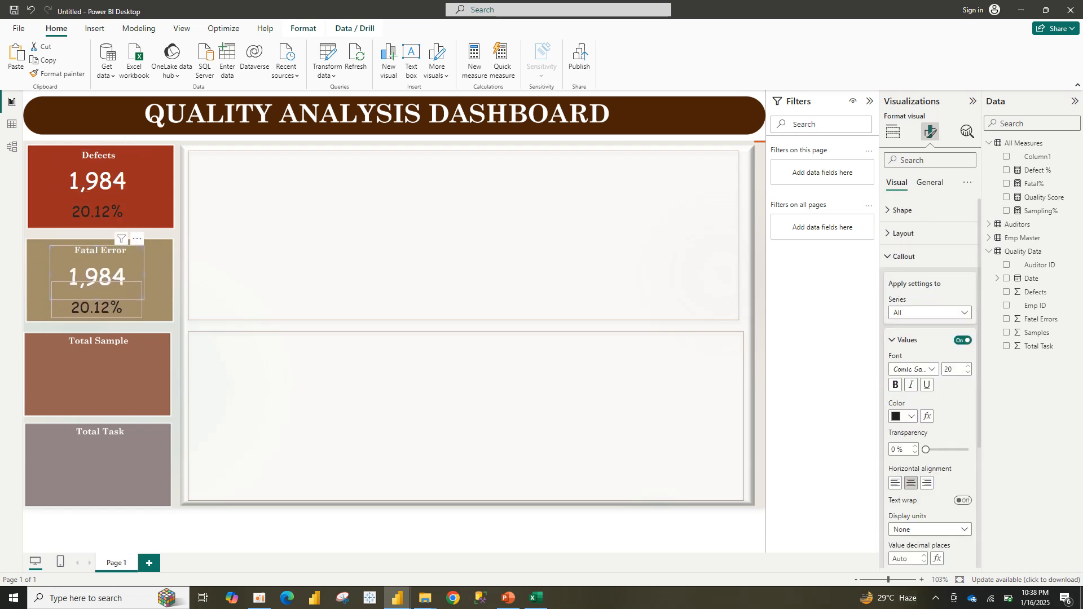
left_click(96, 307)
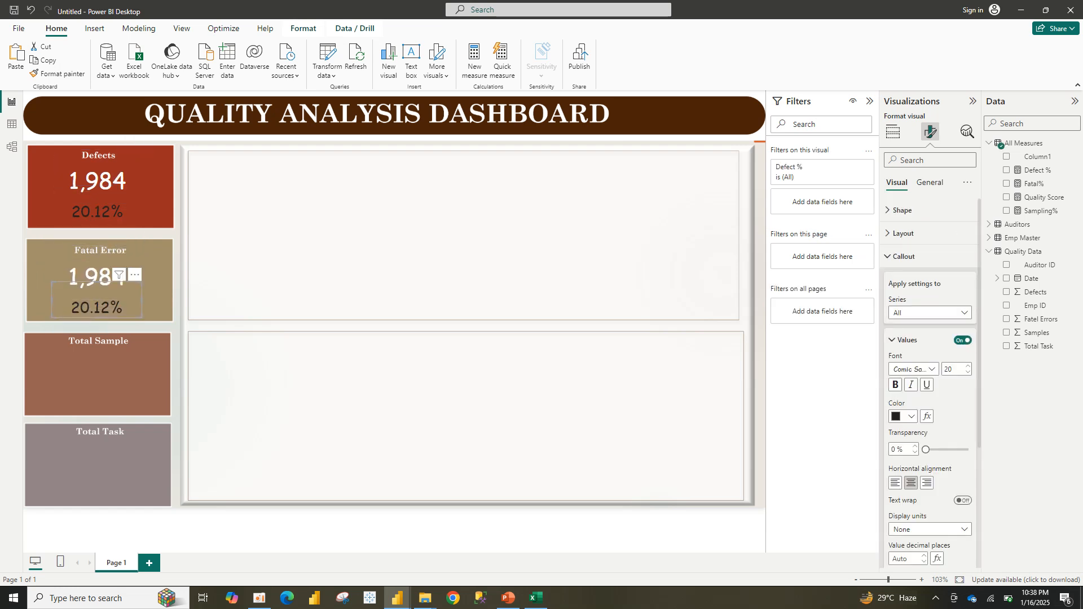
key("ctrl+c")
key("ctrl+v")
left_click_drag(103, 308, 100, 385)
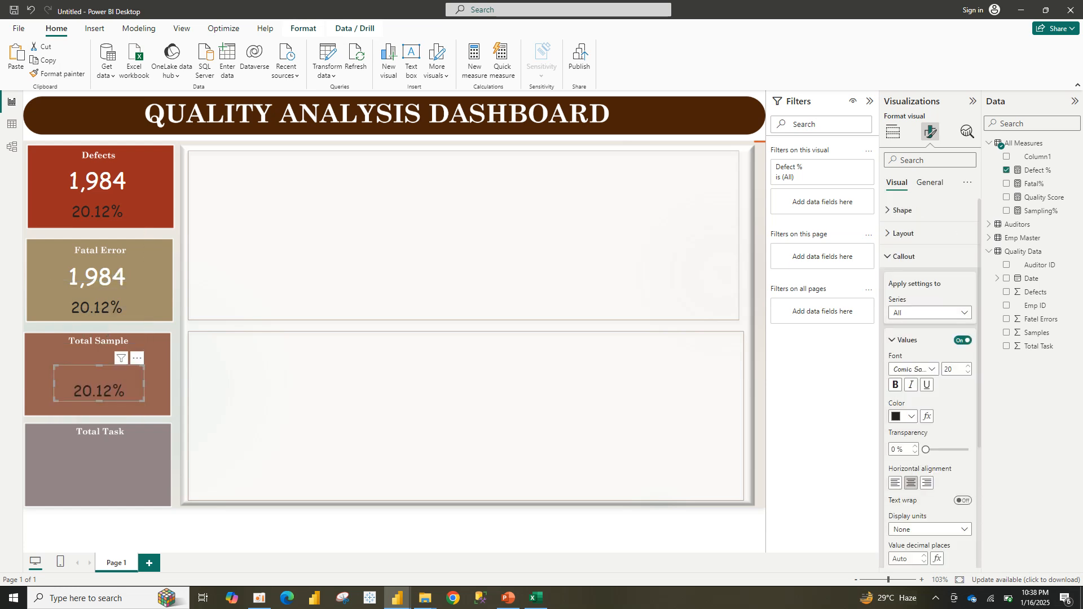
key("ctrl+z")
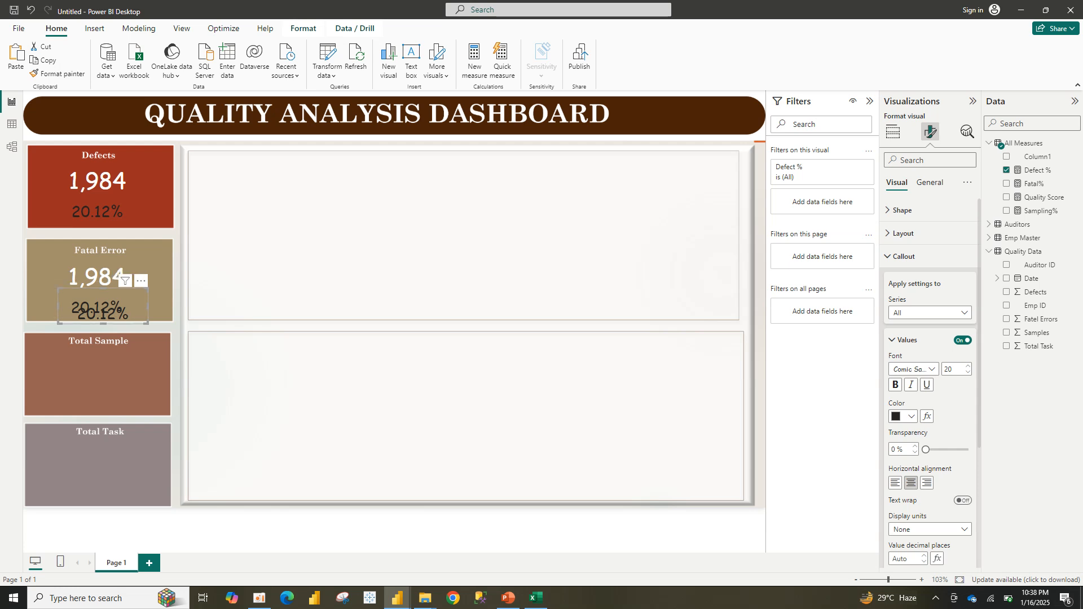
left_click_drag(103, 306, 269, 327)
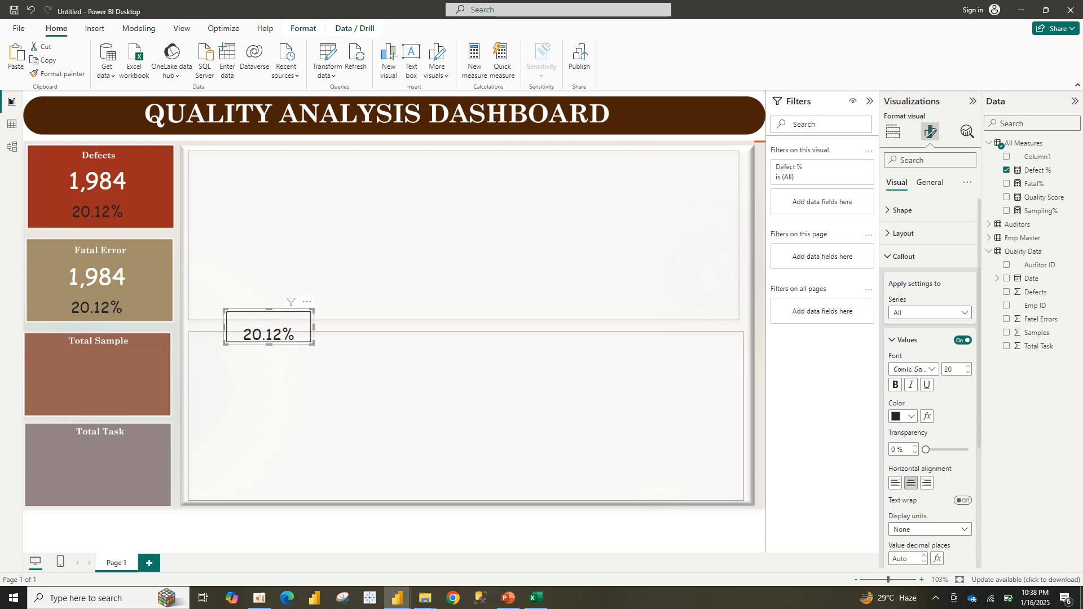
left_click(307, 302)
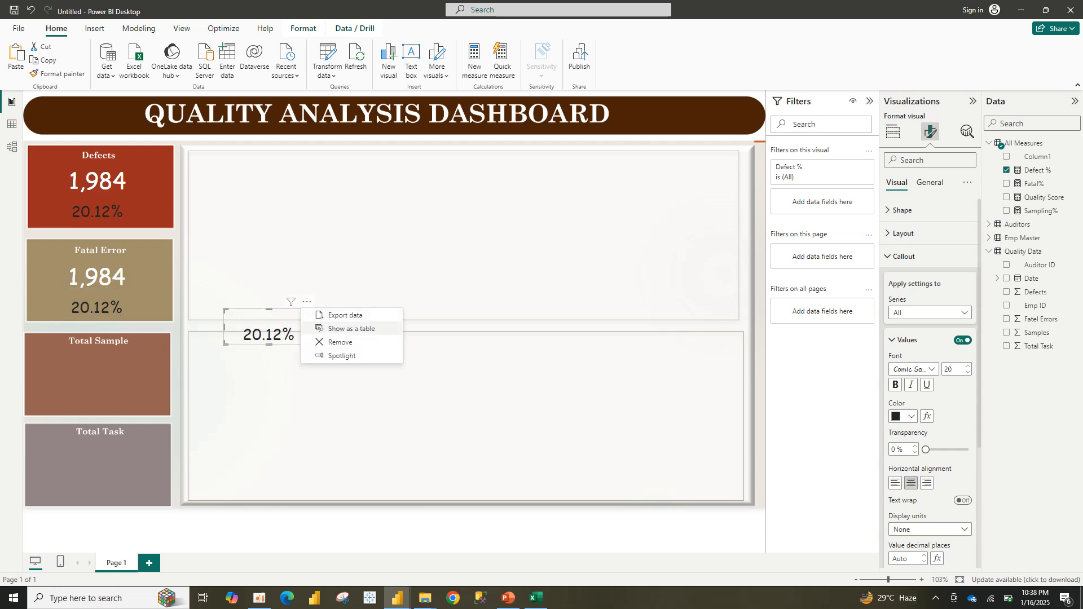
left_click(340, 342)
- Group the total card and the percentage card on the Fatal Error tile
left_click(93, 268)
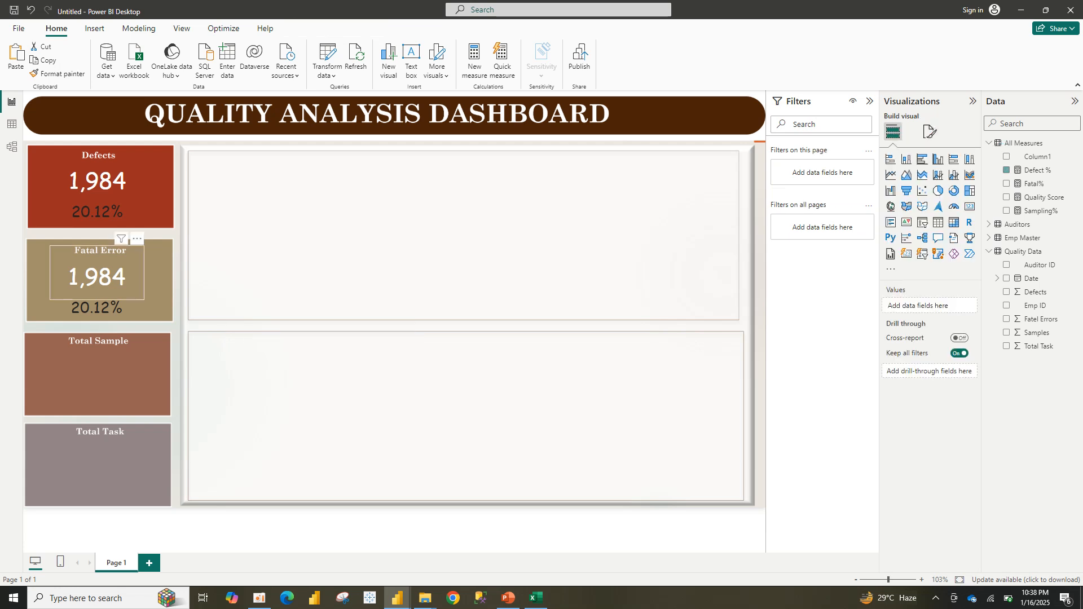
left_click(1007, 293)
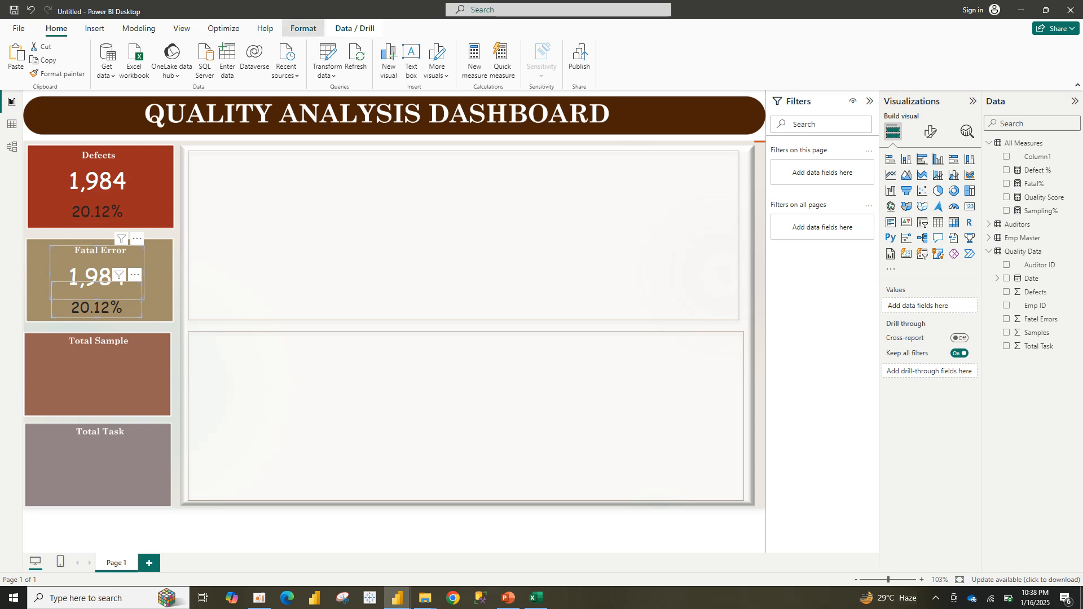
left_click(304, 28)
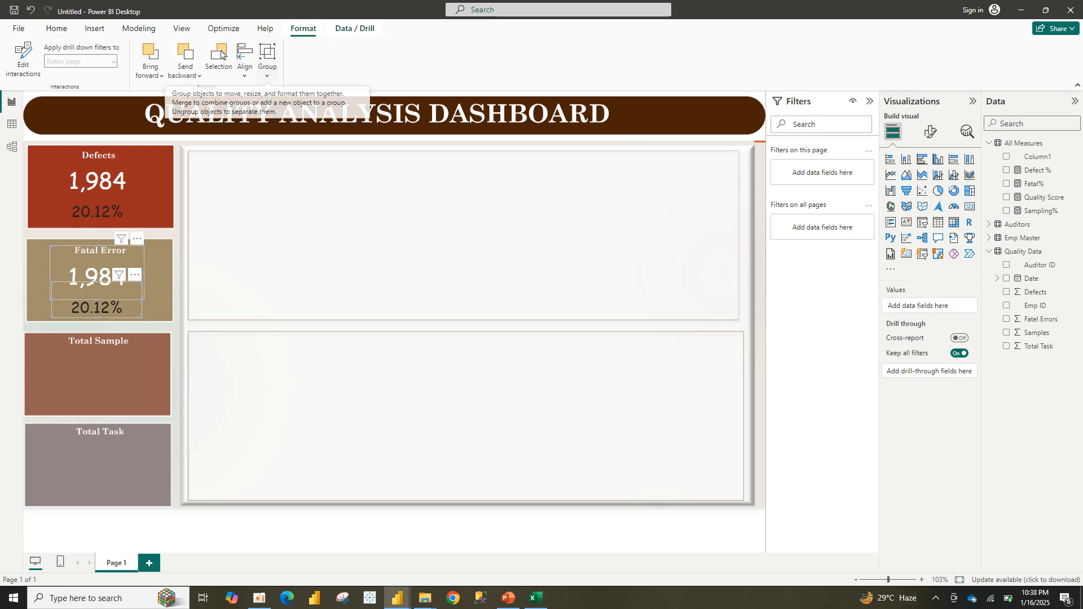
left_click(268, 61)
key("Return")
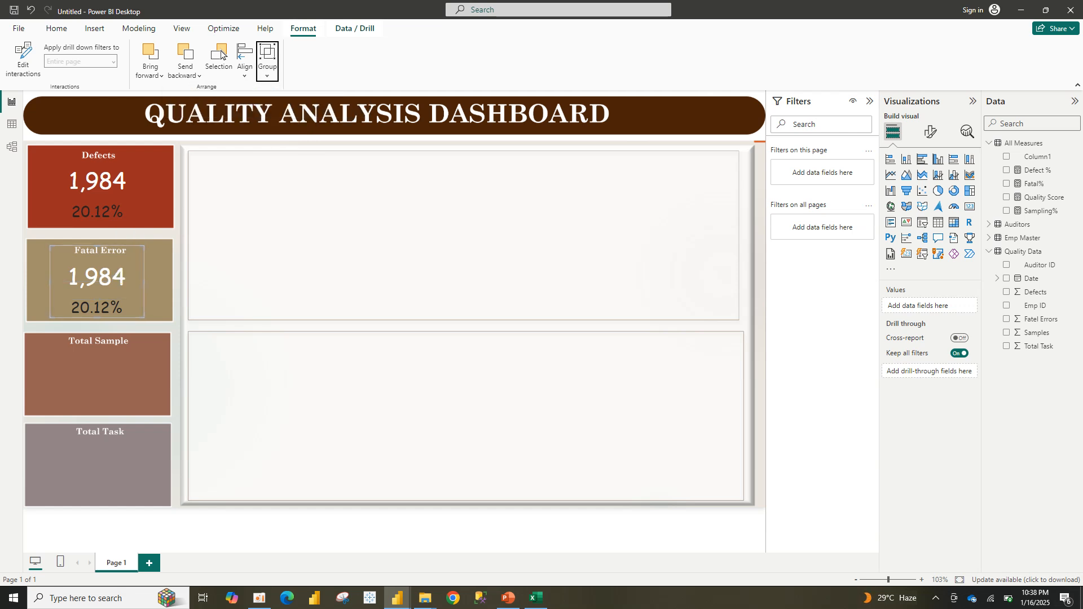
key("ctrl+c")
key("ctrl+v")
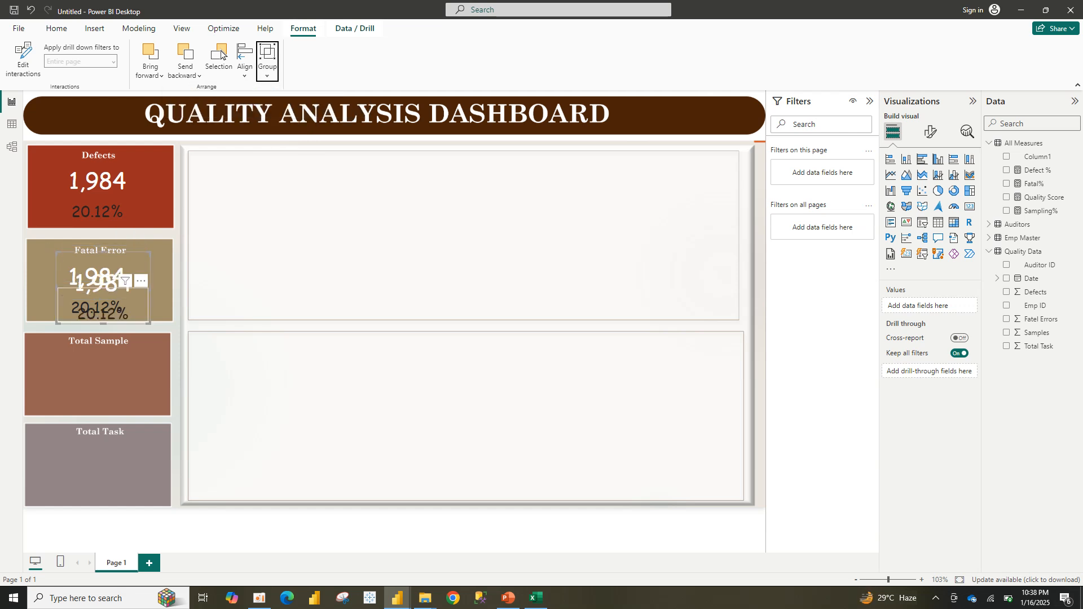
key("ctrl+z")
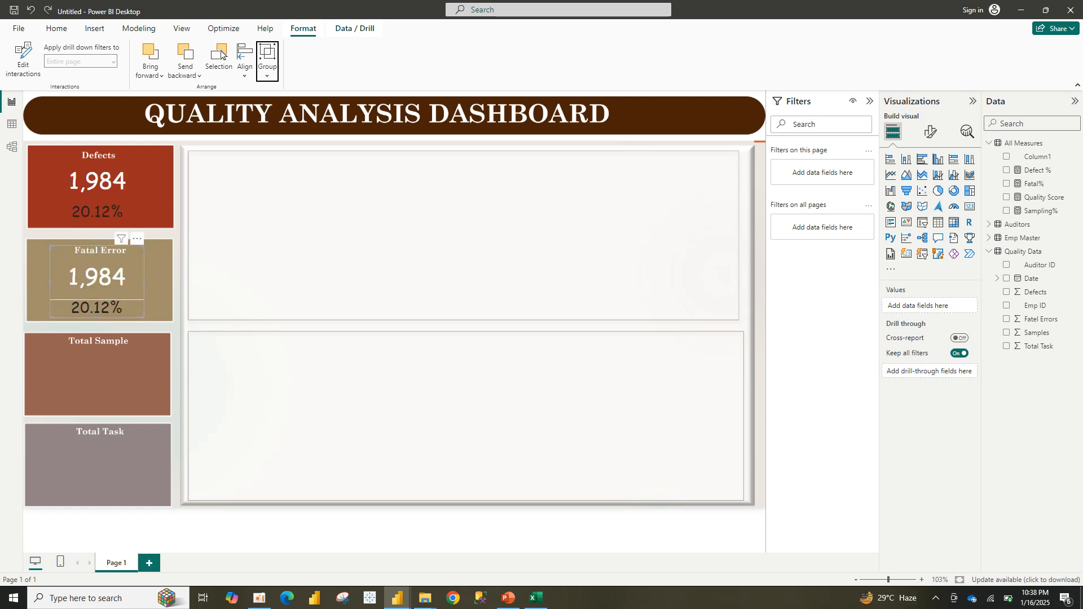
left_click(1006, 292)
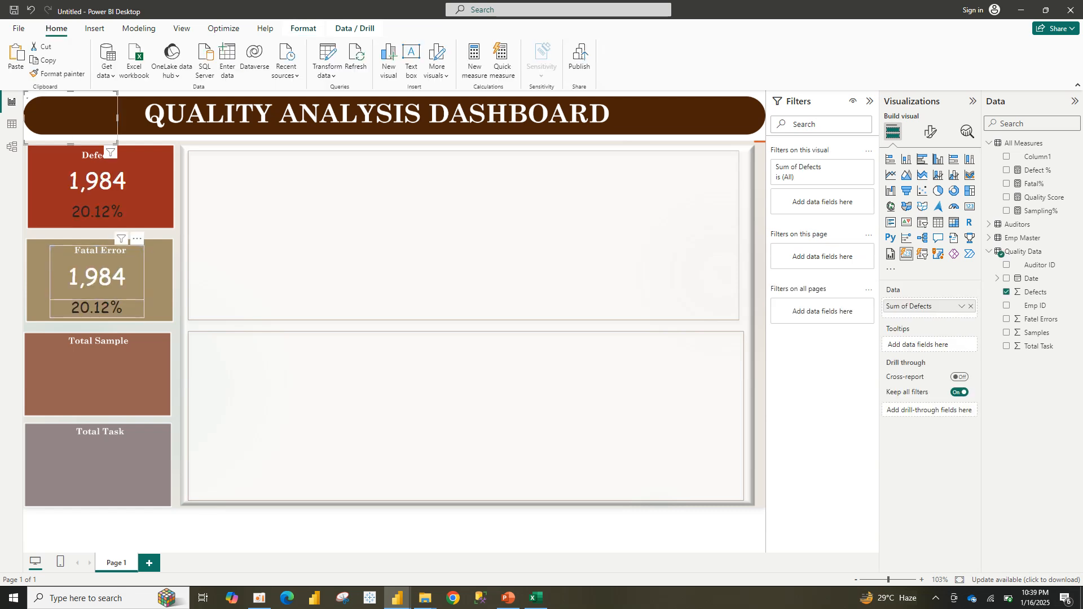
left_click_drag(97, 282, 232, 291)
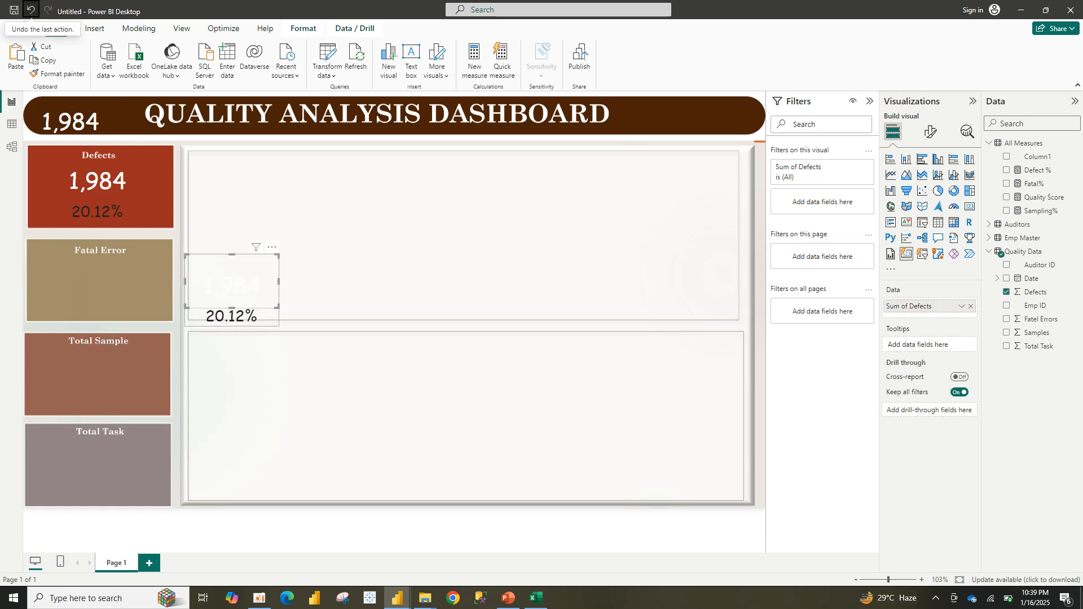
left_click(32, 10)
left_click(31, 10)
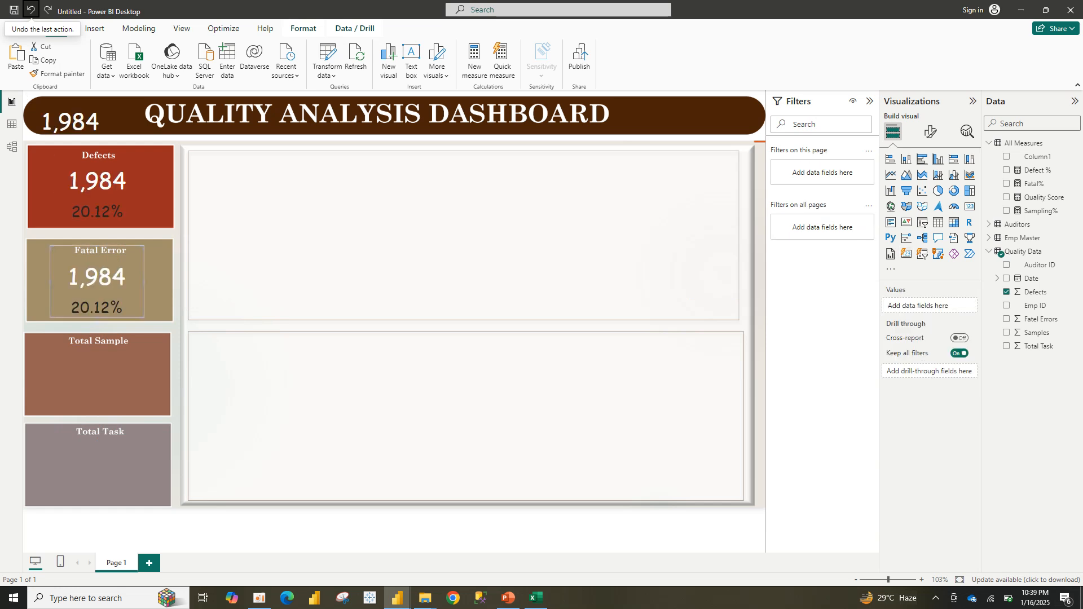
key("ctrl+z")
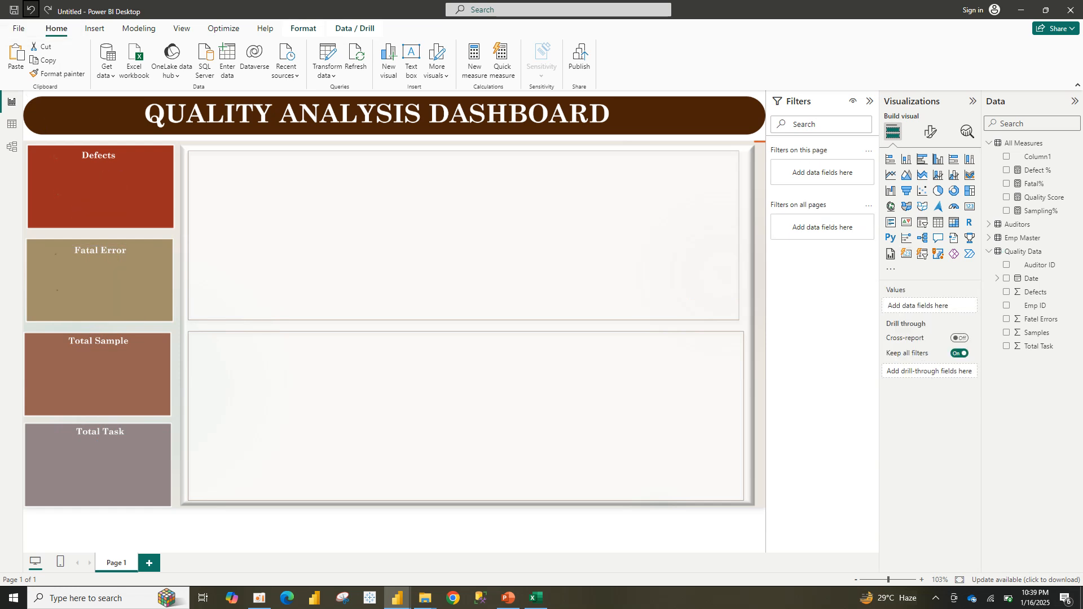
key("ctrl+y")
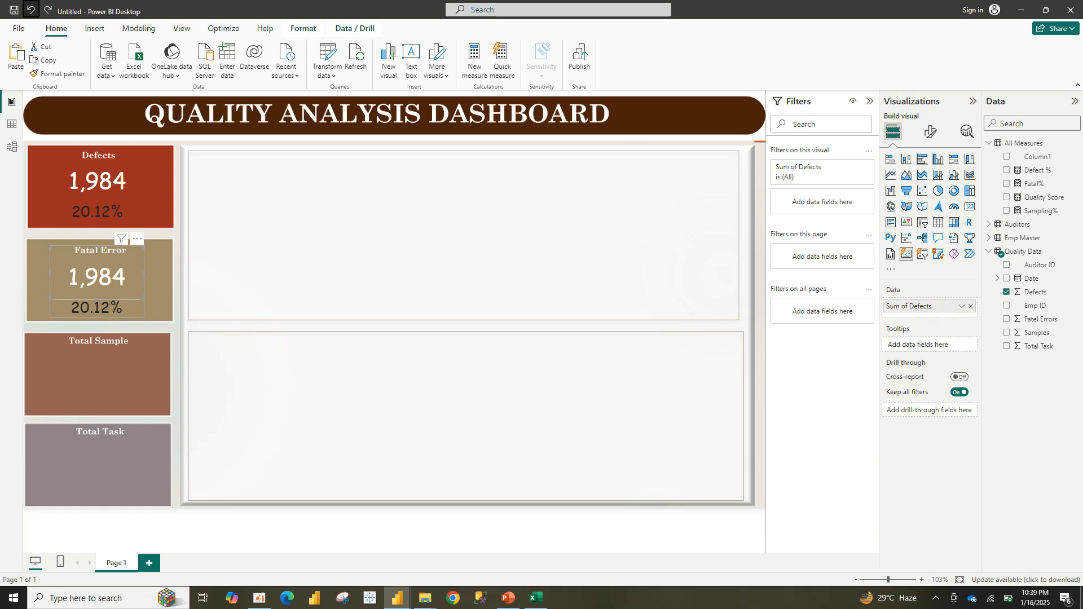
- Duplicate the grouped cards of the Fatal Error tile and place the copy on the Total Sample tile
left_click(98, 308)
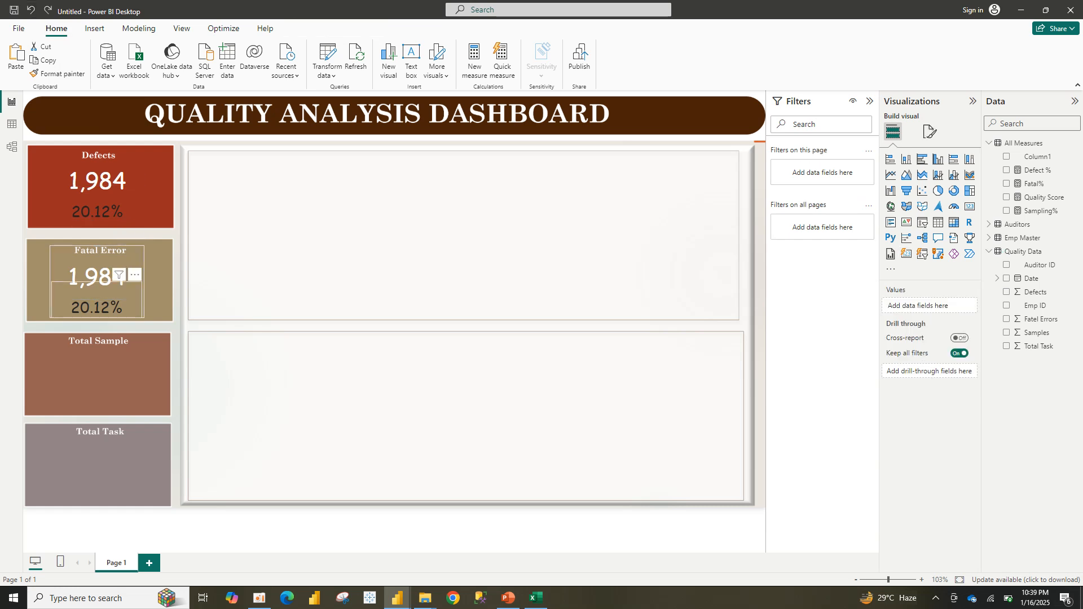
left_click(97, 277)
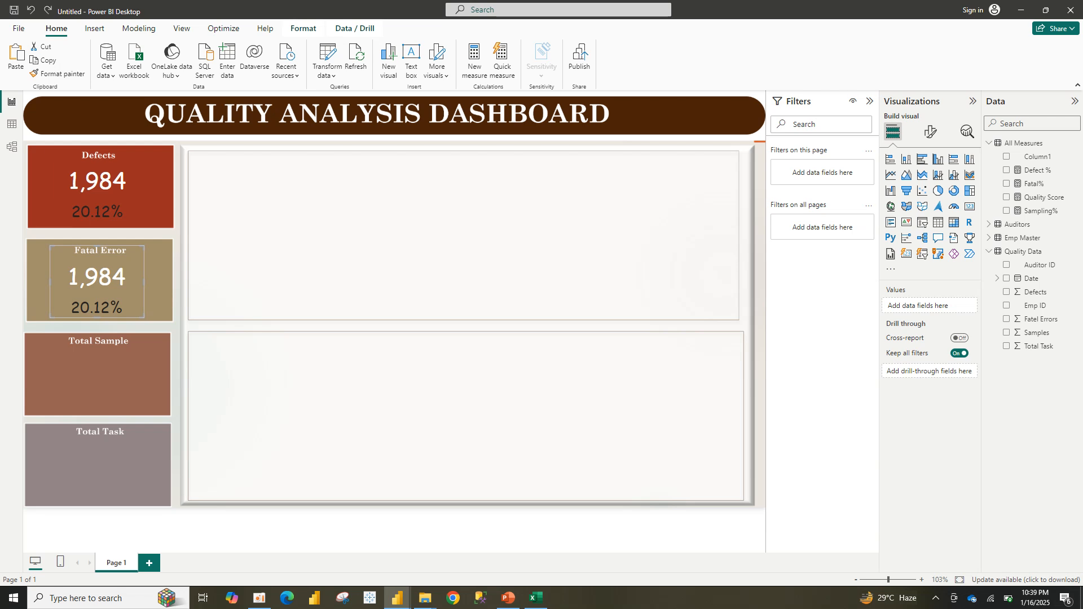
left_click(43, 60)
left_click(16, 57)
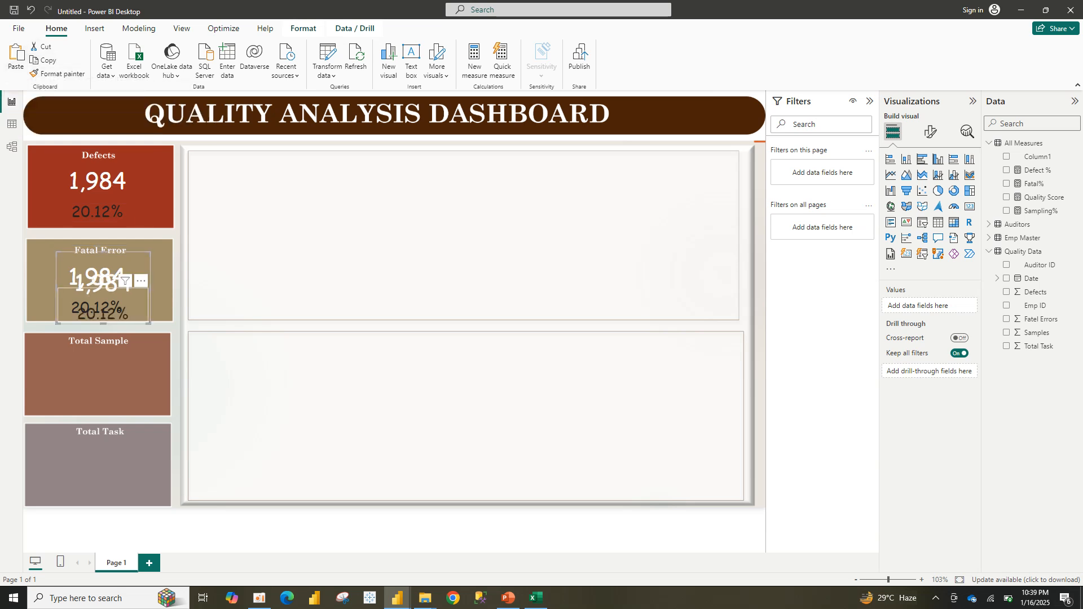
left_click_drag(107, 284, 102, 373)
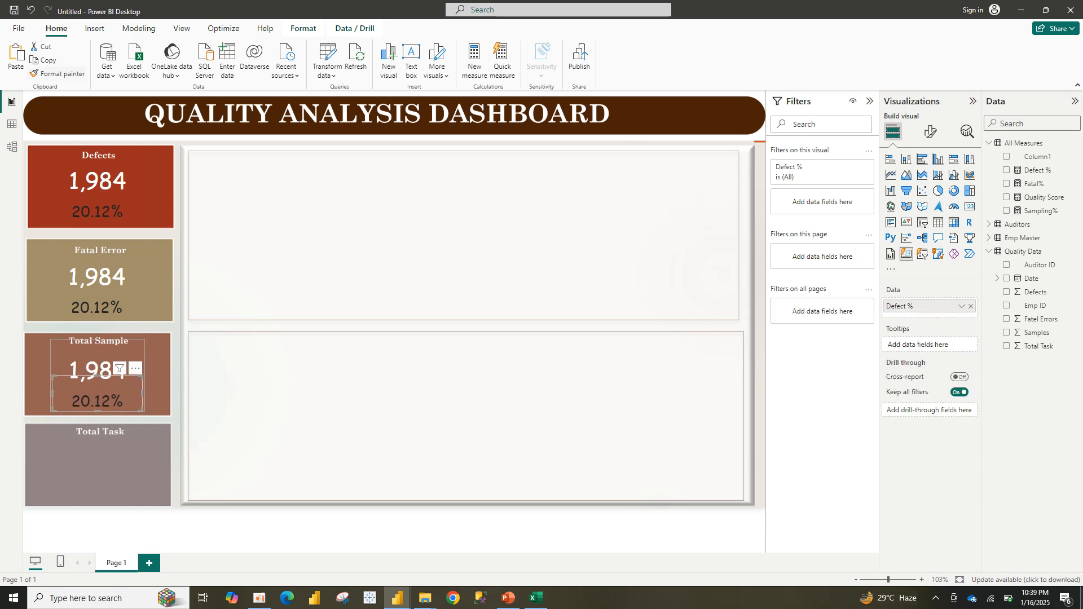
left_click(15, 56)
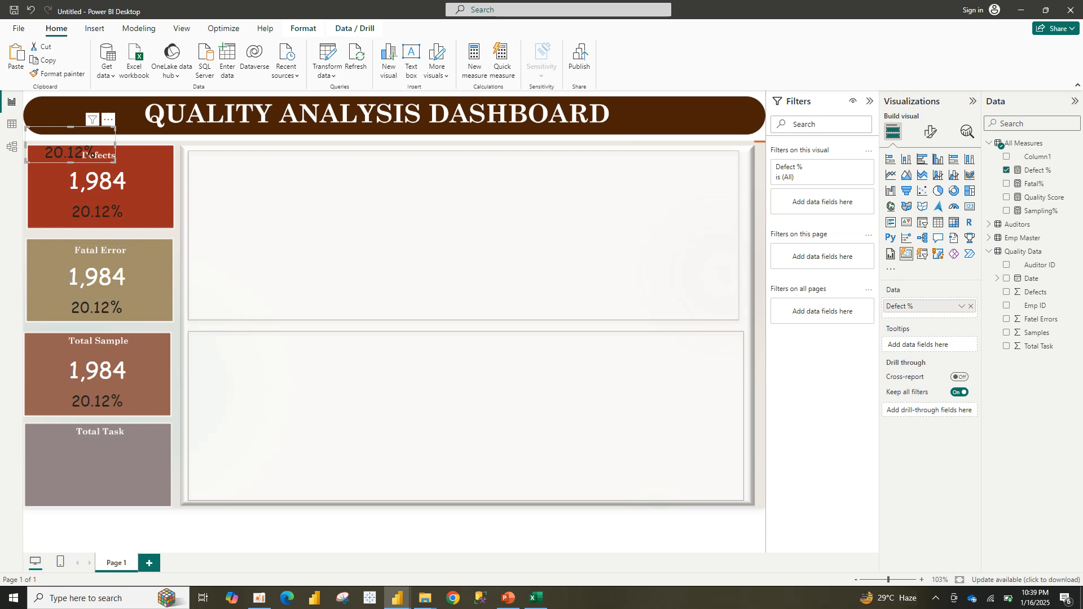
left_click(109, 119)
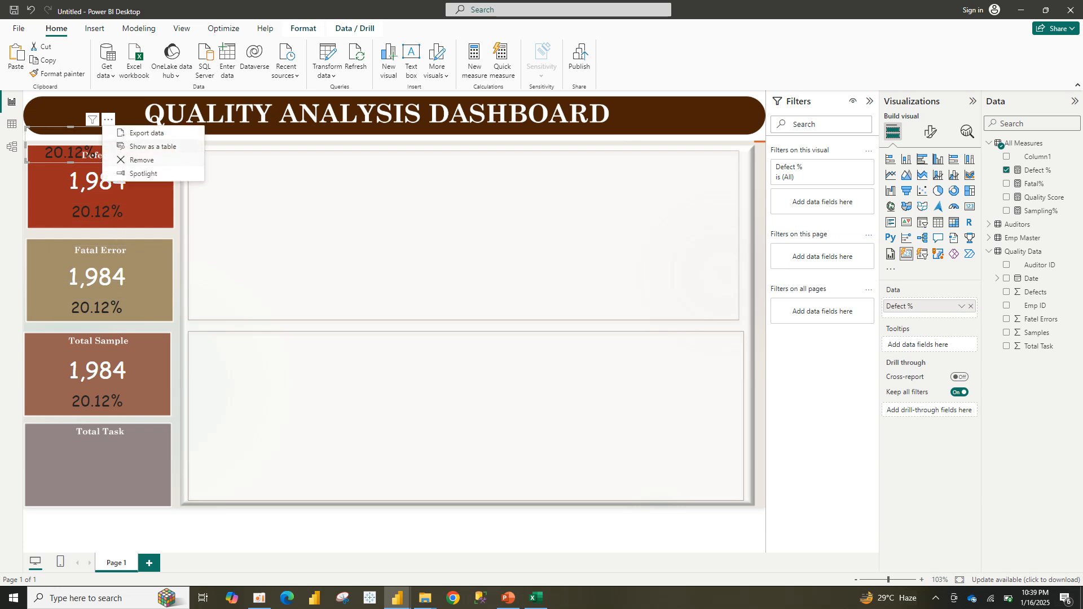
left_click(142, 160)
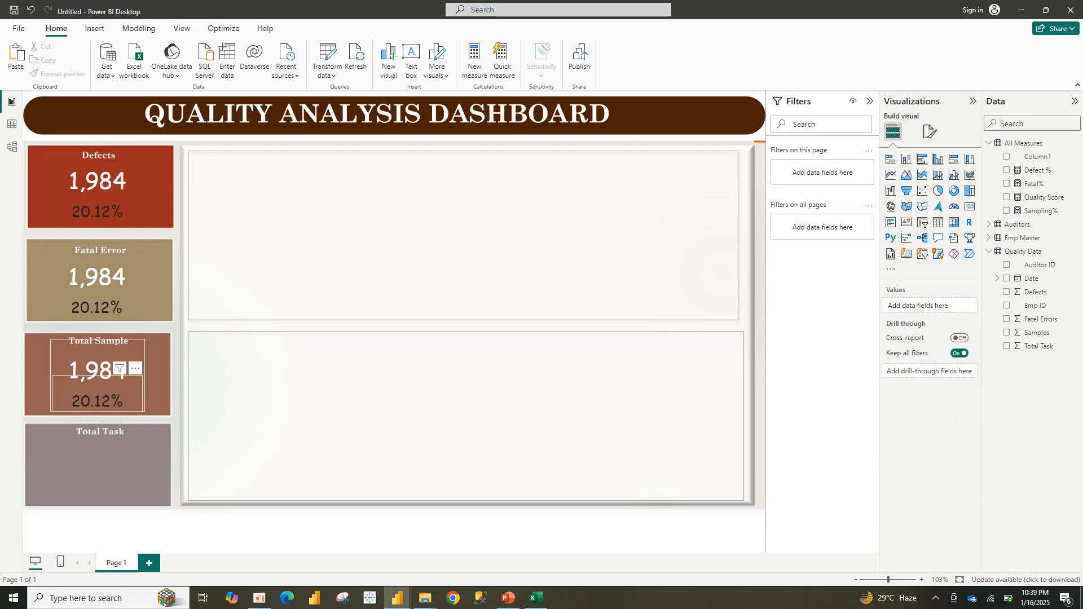
- Duplicate the grouped cards of the Total Sample tile and place the copy on the Total Task tile
left_click(97, 366)
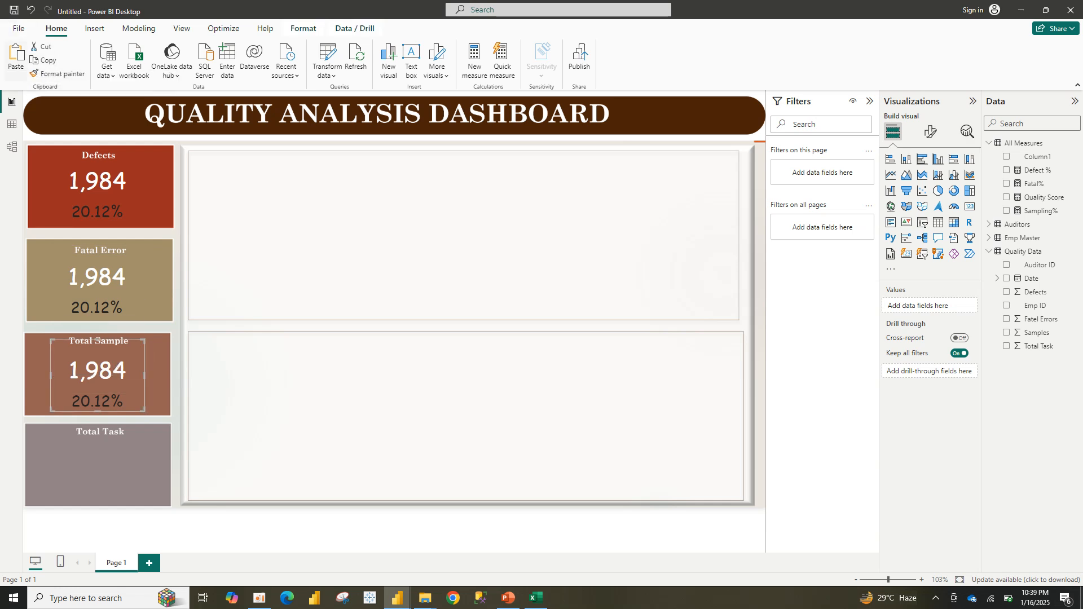
left_click(16, 56)
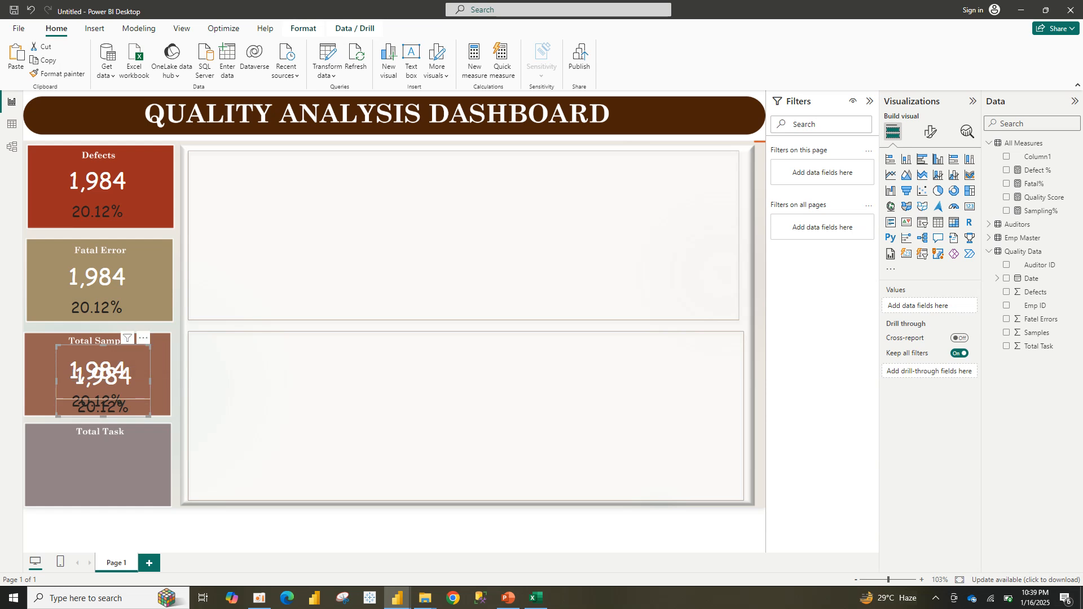
left_click_drag(82, 379, 73, 465)
- Replace the Defects field with Fatel Errors in the total card of the Fatal Error tile
left_click(95, 278)
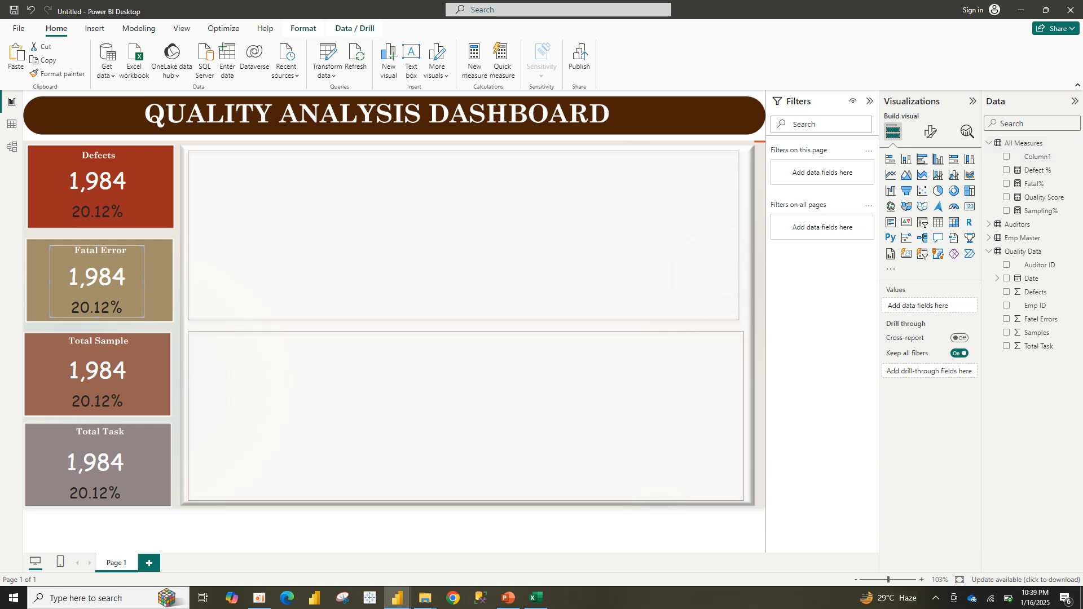
left_click(931, 132)
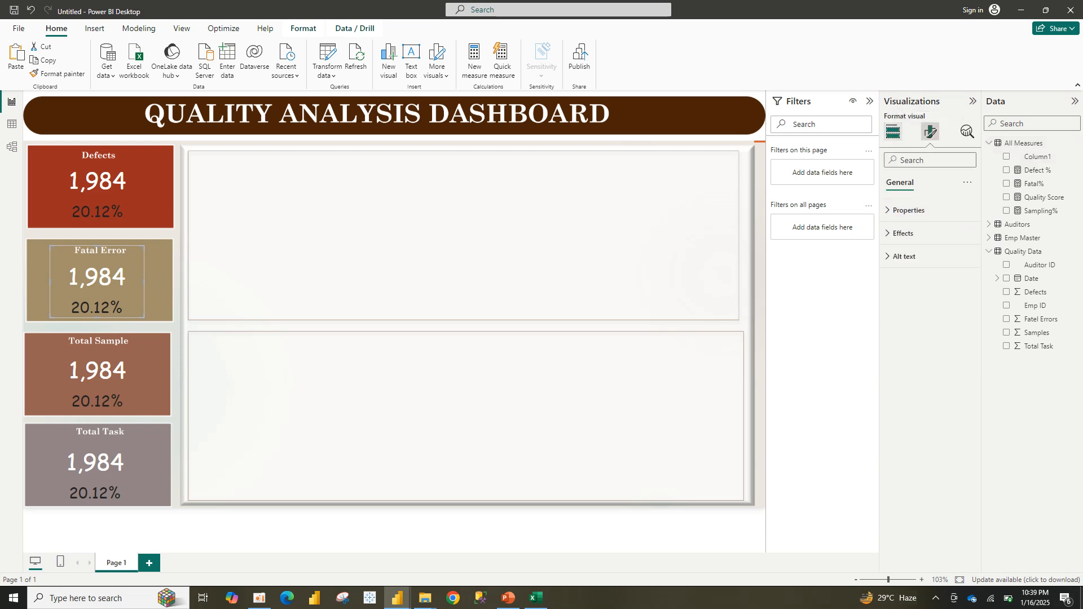
left_click(893, 131)
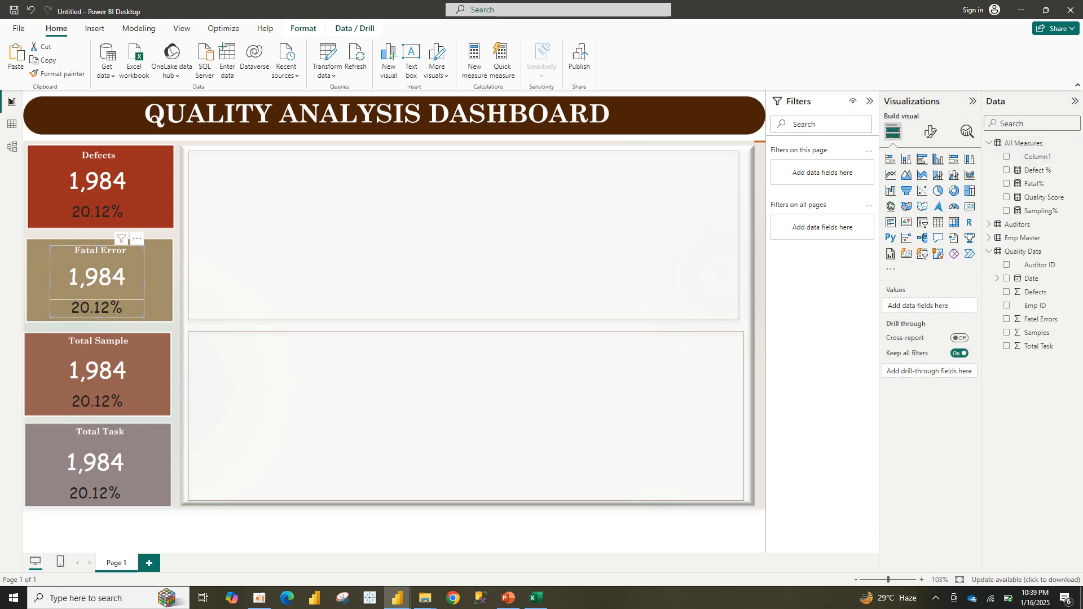
left_click(97, 277)
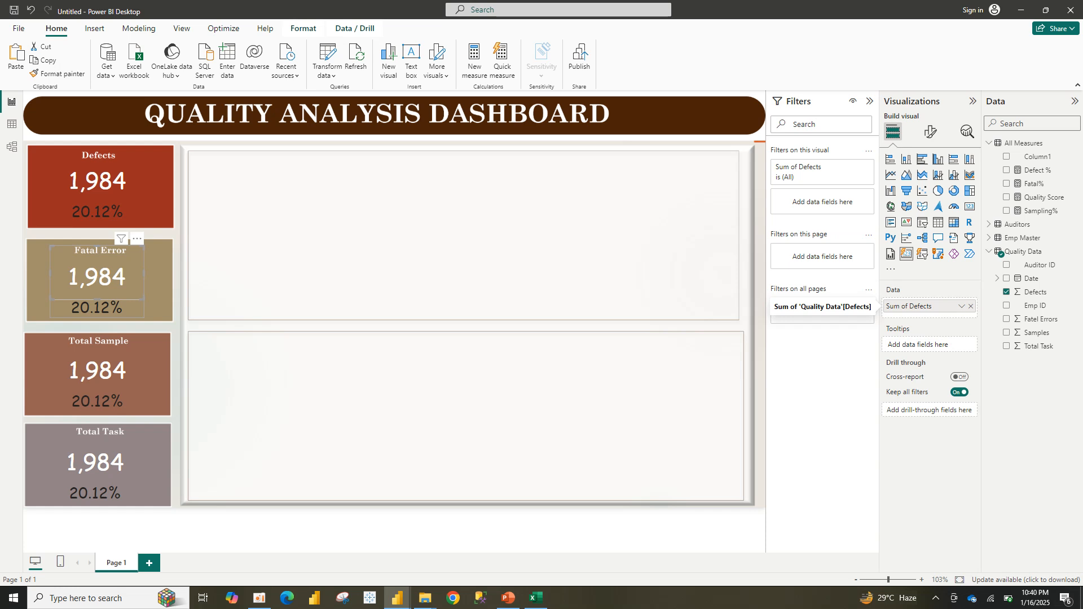
left_click(970, 306)
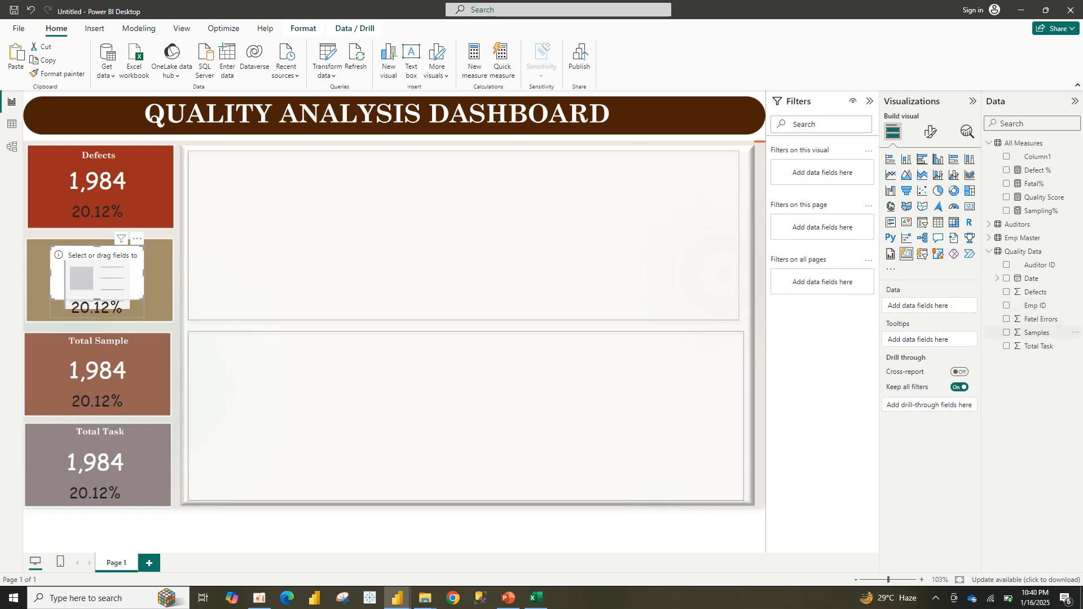
left_click(1006, 319)
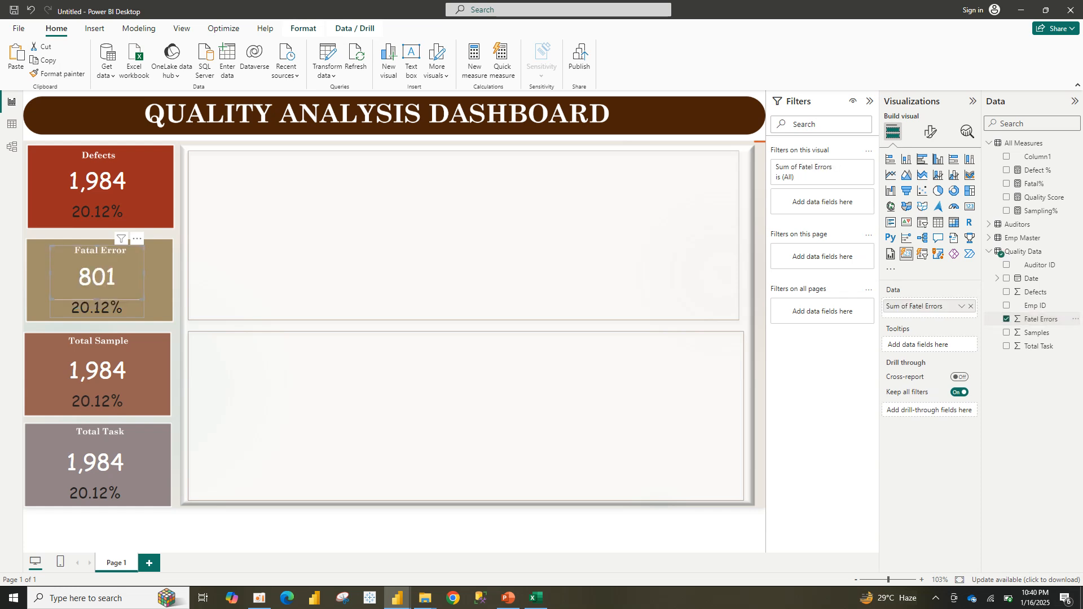
- Replace the Defect % measure with Fatal% in the percentage card of the Fatal Error tile
left_click(97, 308)
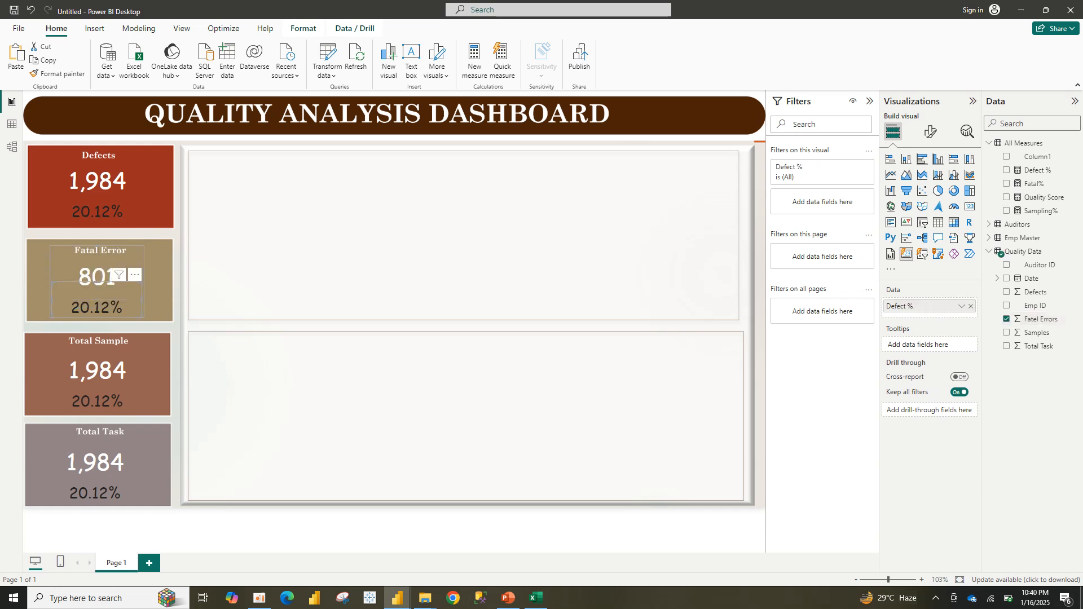
left_click(1006, 183)
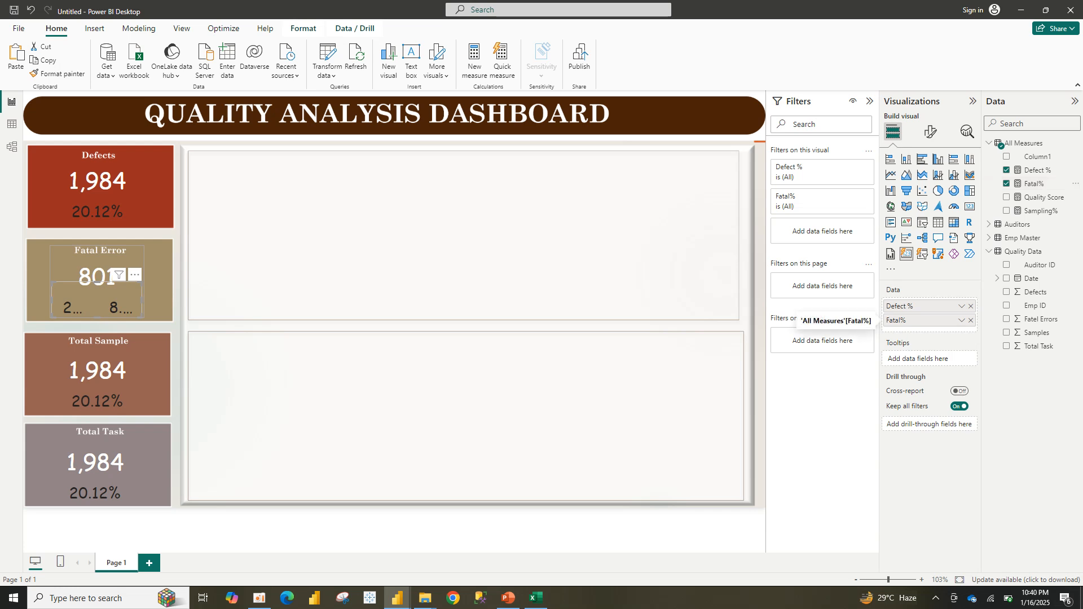
left_click(970, 306)
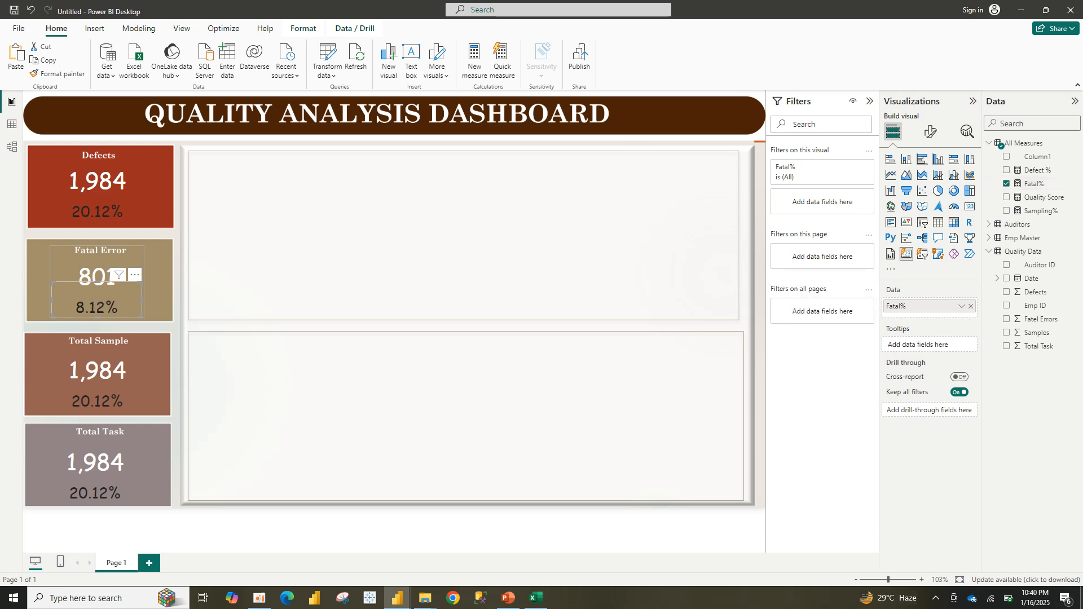
- Replace the Defects field with Samples in the total card of the Total Sample tile
left_click(97, 373)
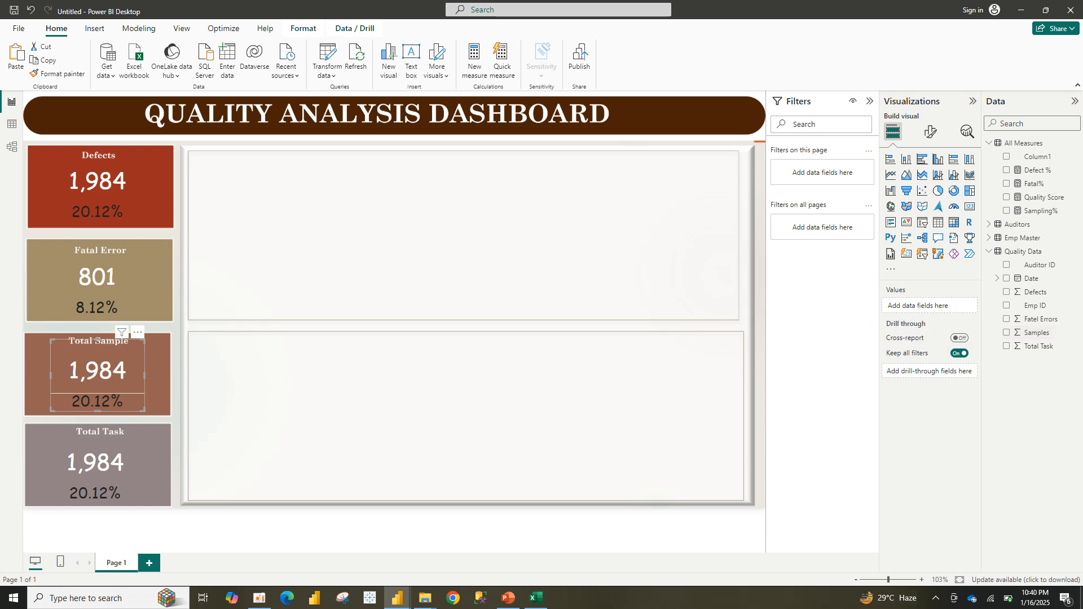
left_click(98, 371)
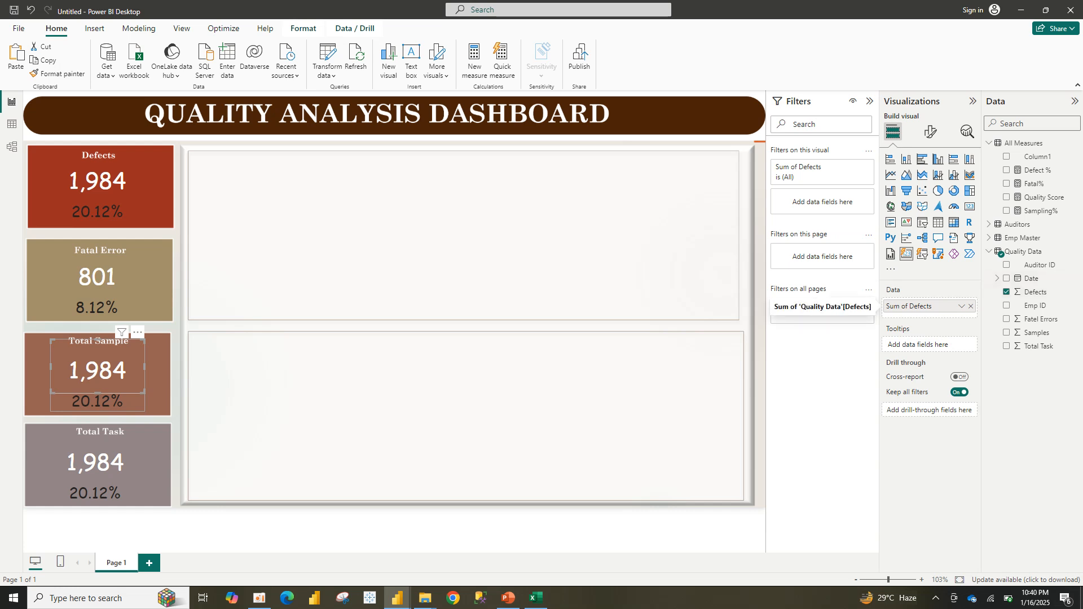
left_click(971, 307)
left_click(1006, 332)
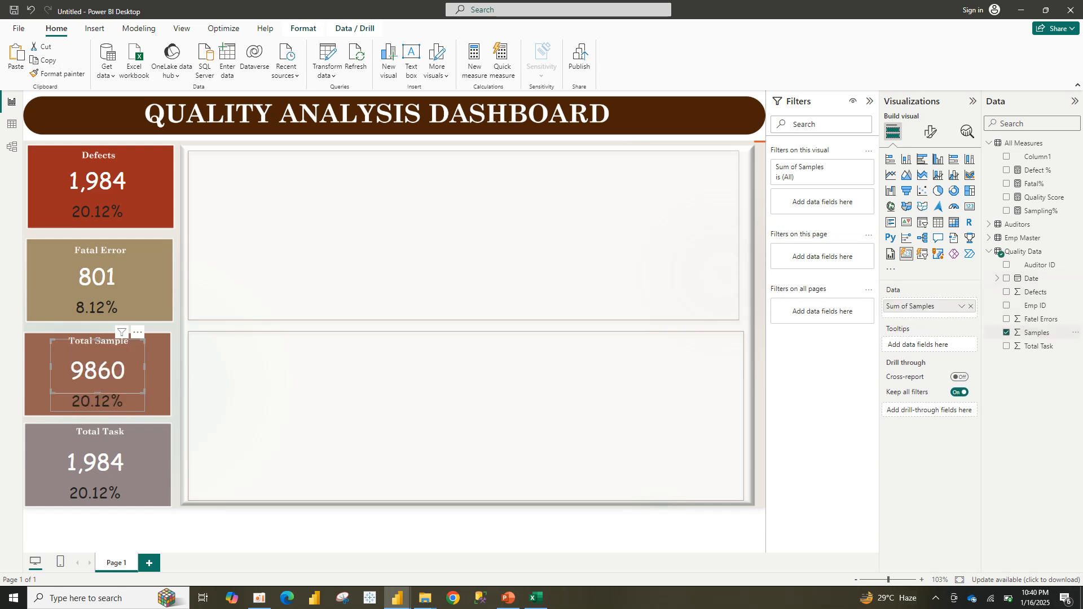
- Replace the Defect % measure with Sampling% in the percentage card of the Total Sample tile
left_click(97, 398)
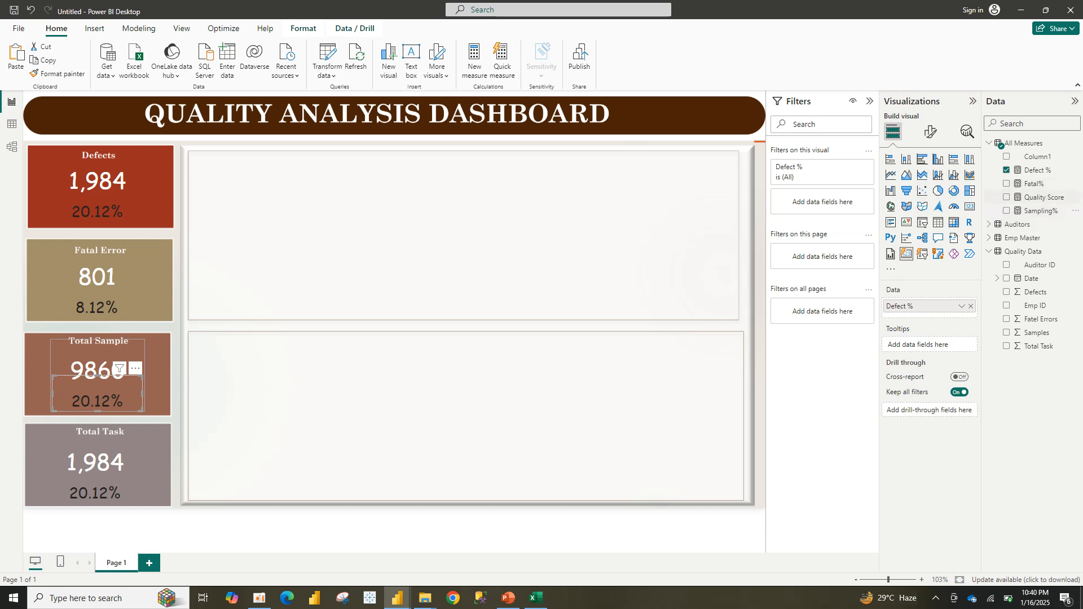
left_click(1006, 210)
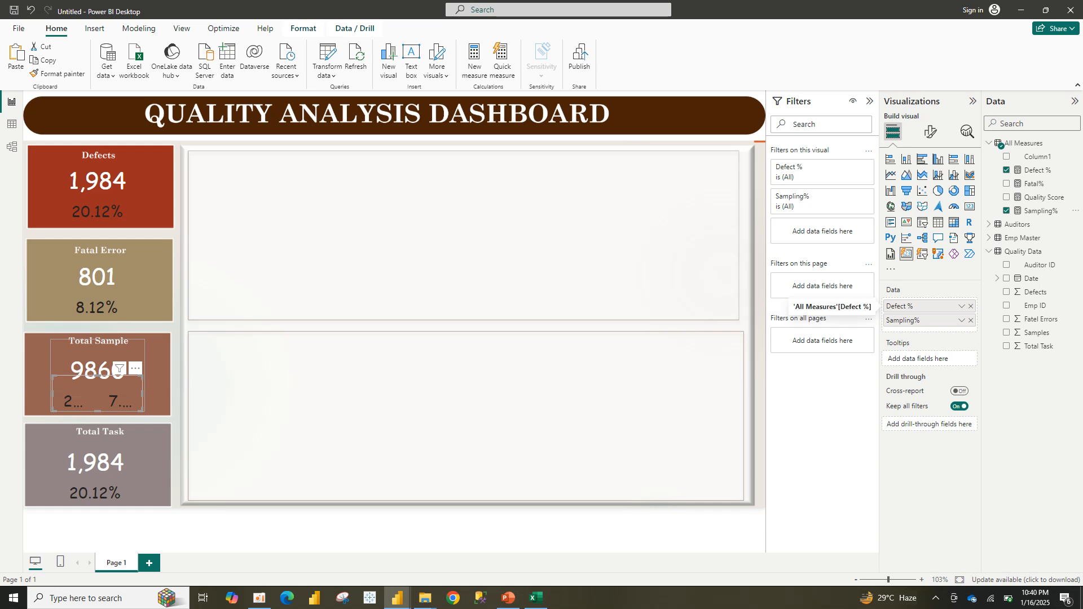
left_click(971, 306)
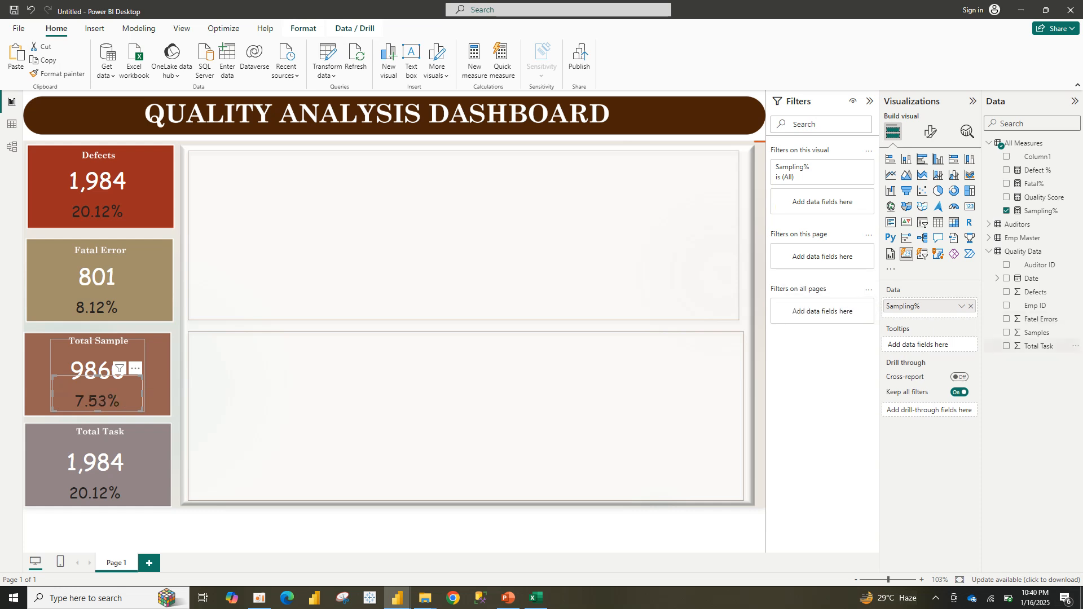
- Format the Samples column of Quality Data with a thousands separator
left_click(1037, 332)
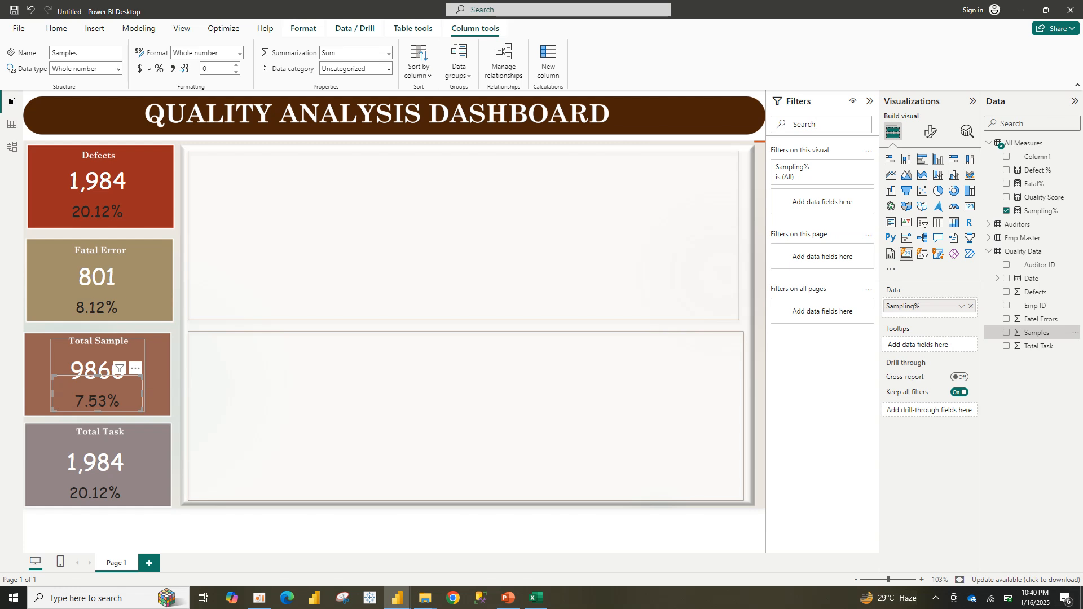
left_click(172, 68)
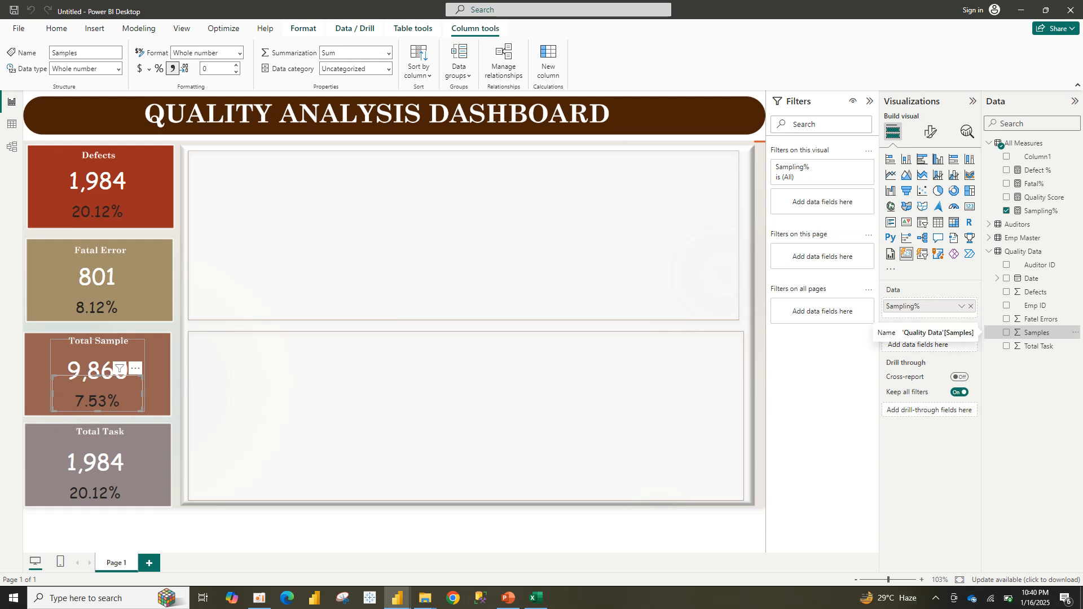
left_click(120, 420)
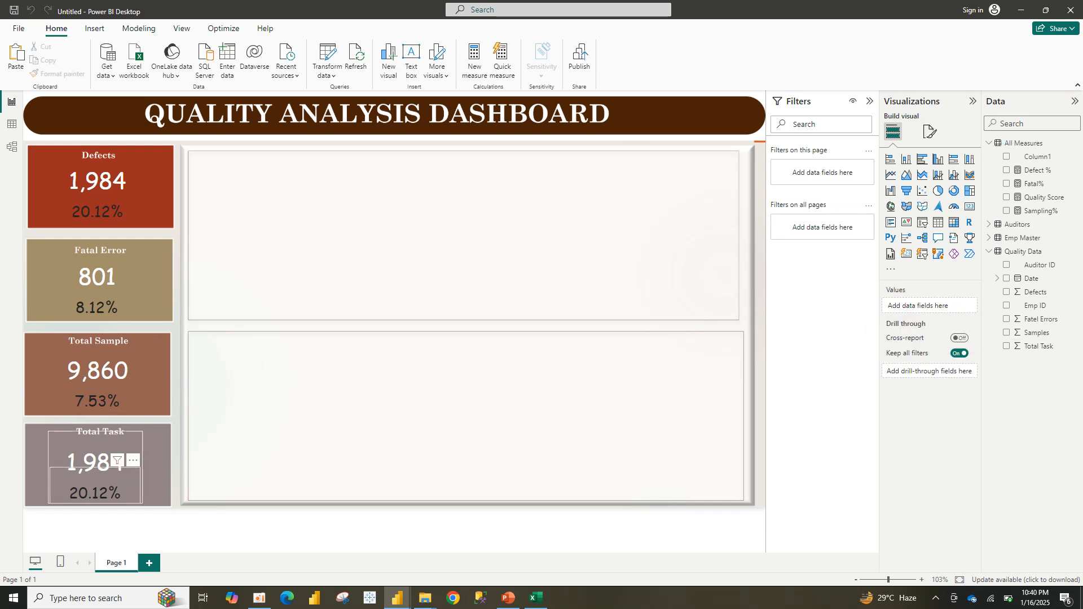
left_click(96, 479)
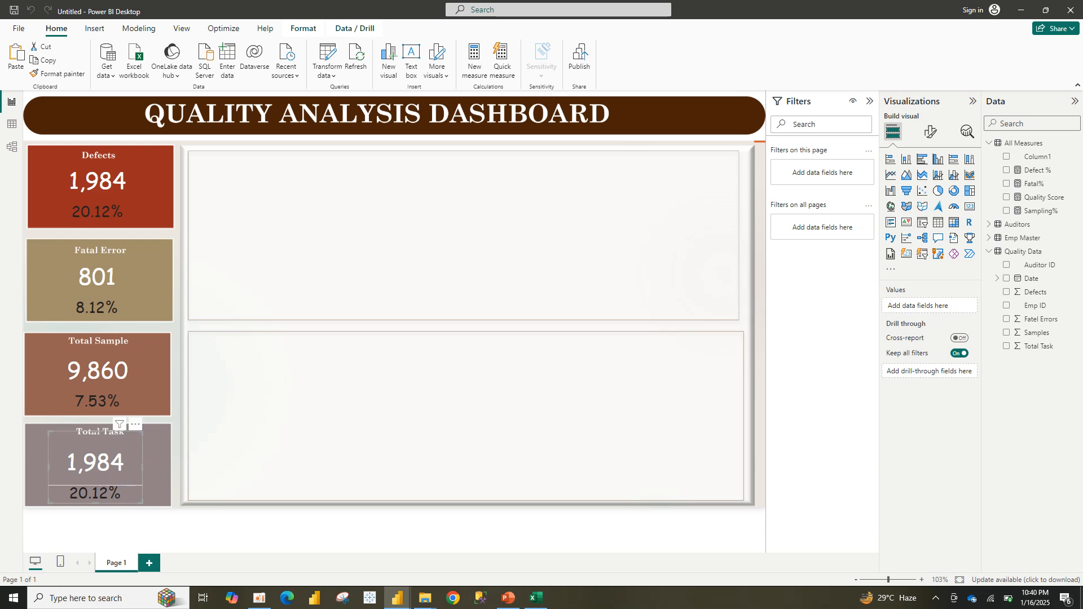
left_click(135, 425)
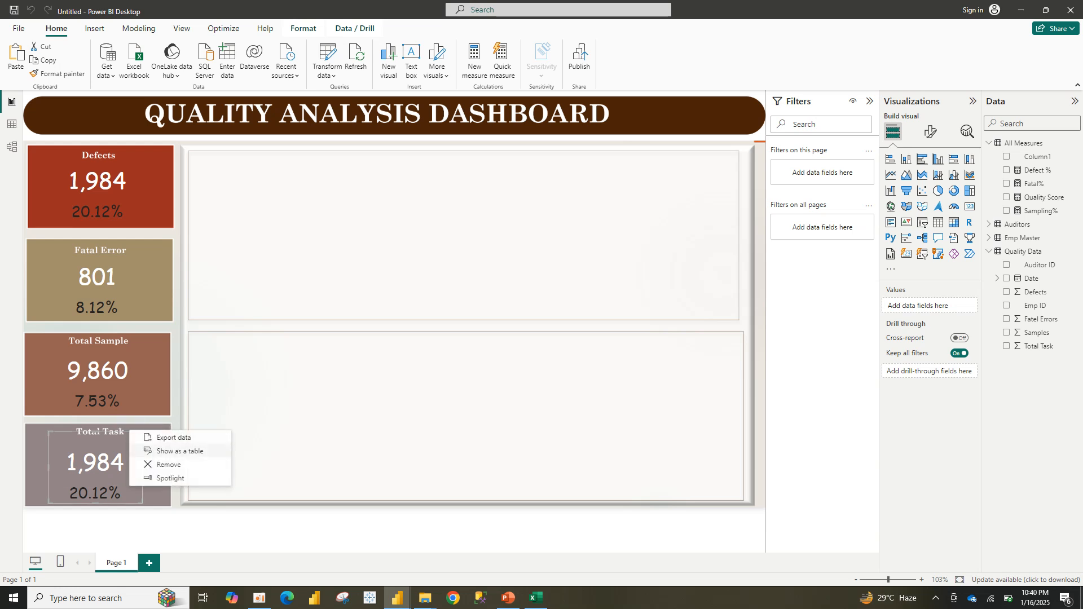
left_click(169, 465)
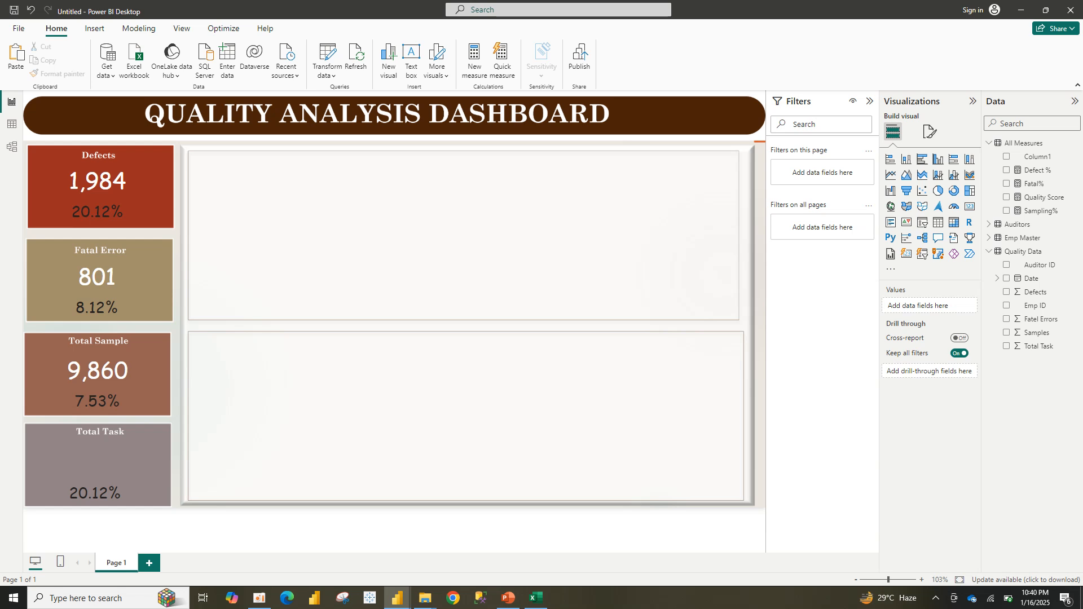
left_click(95, 487)
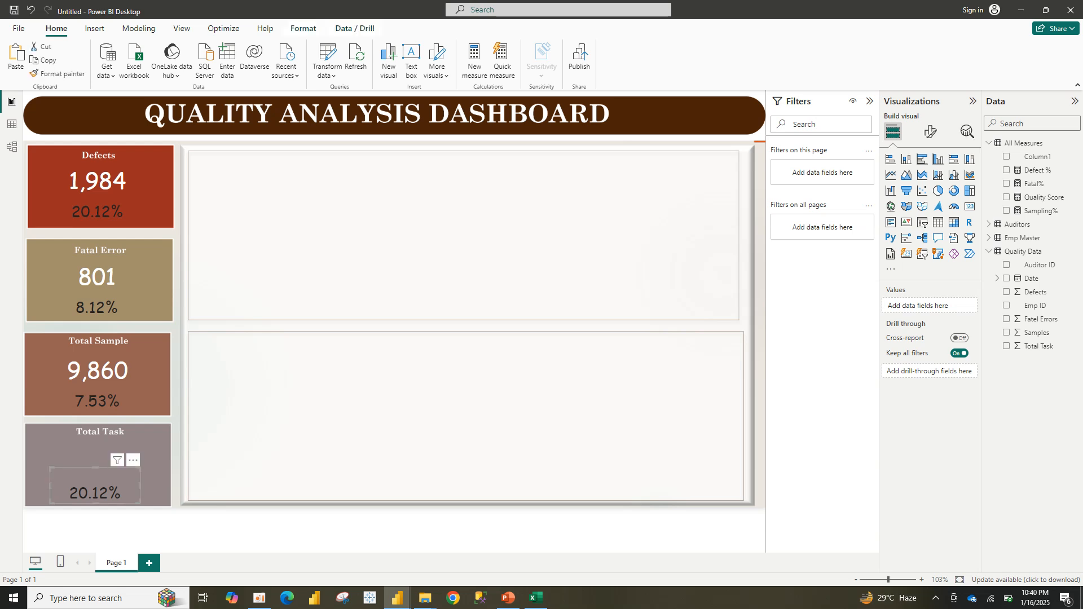
key("ctrl+z")
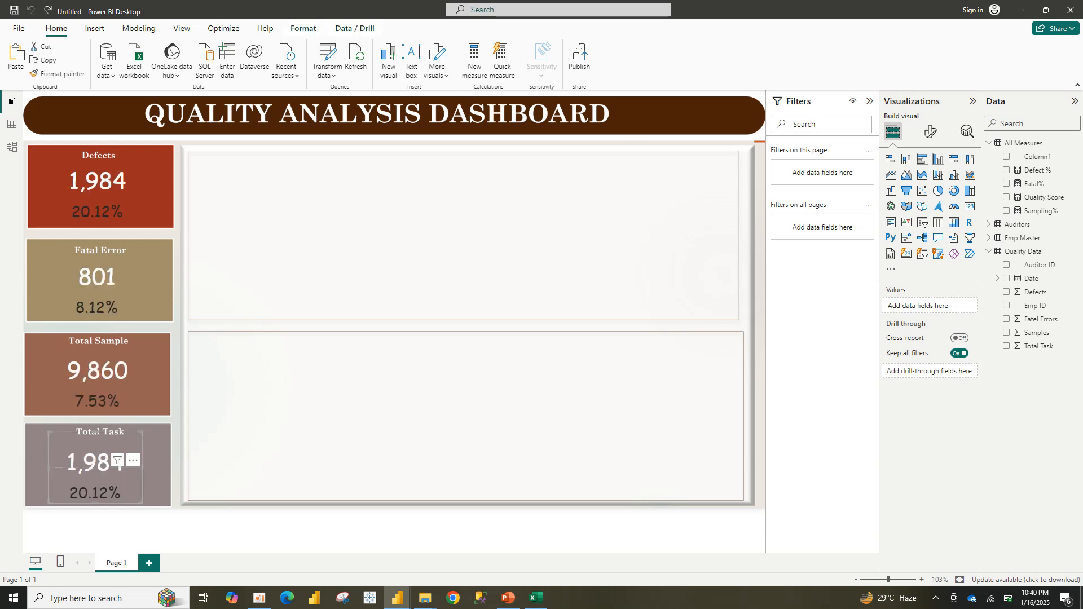
- Ungroup the two cards on the Total Task tile and delete the Defect % card
left_click(1006, 170)
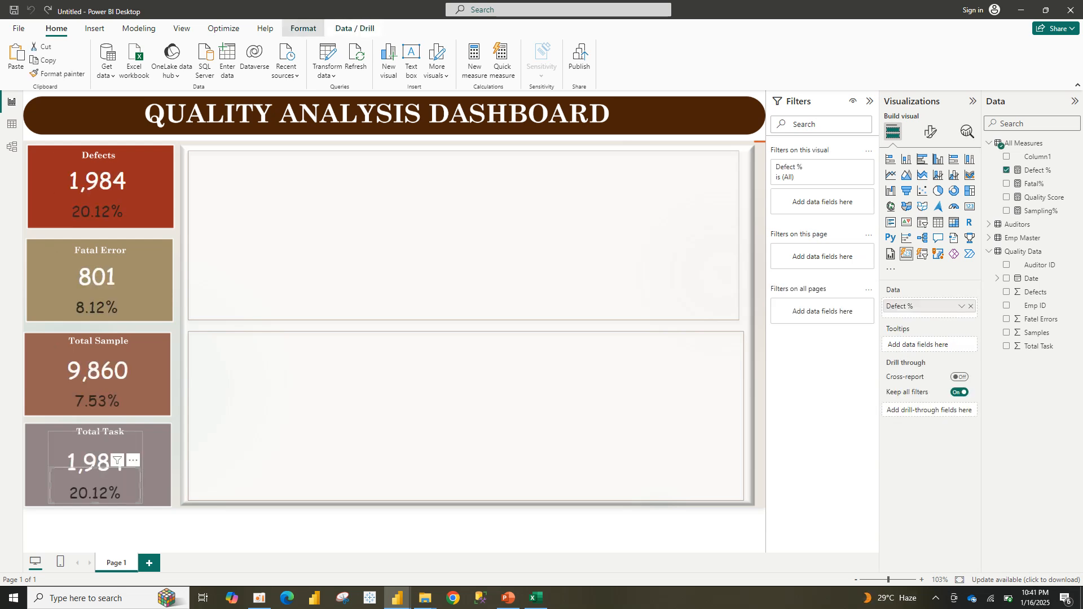
left_click(303, 28)
left_click(267, 73)
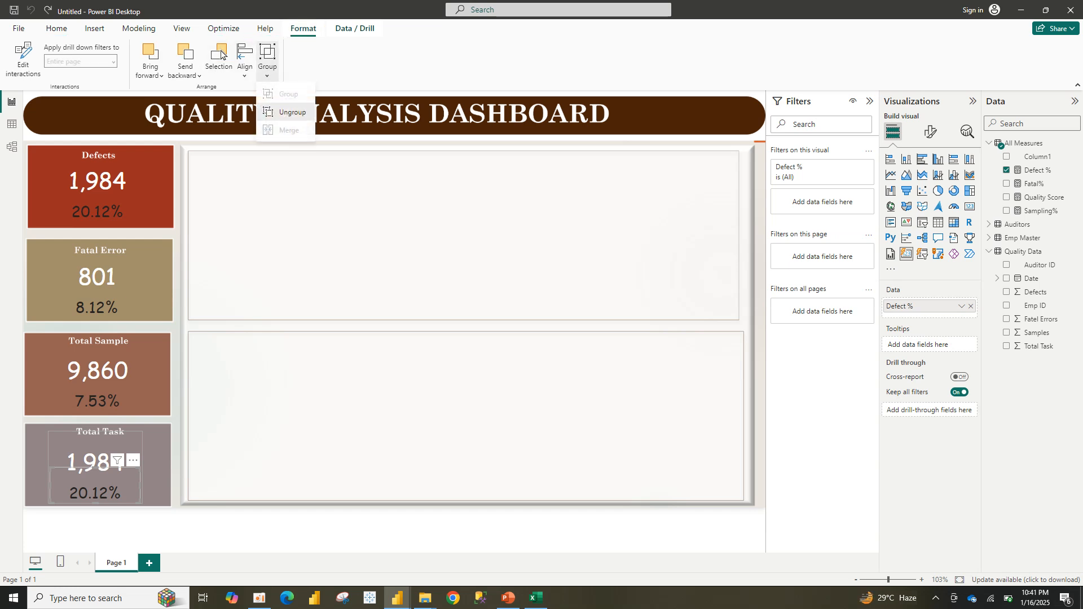
left_click(291, 112)
left_click_drag(95, 486, 269, 459)
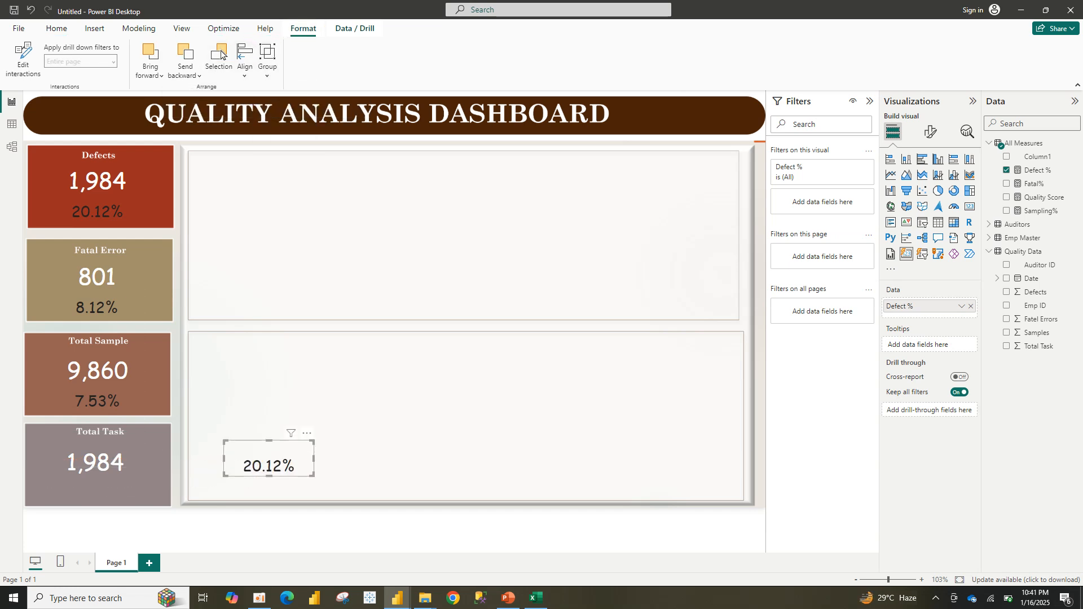
key("Delete")
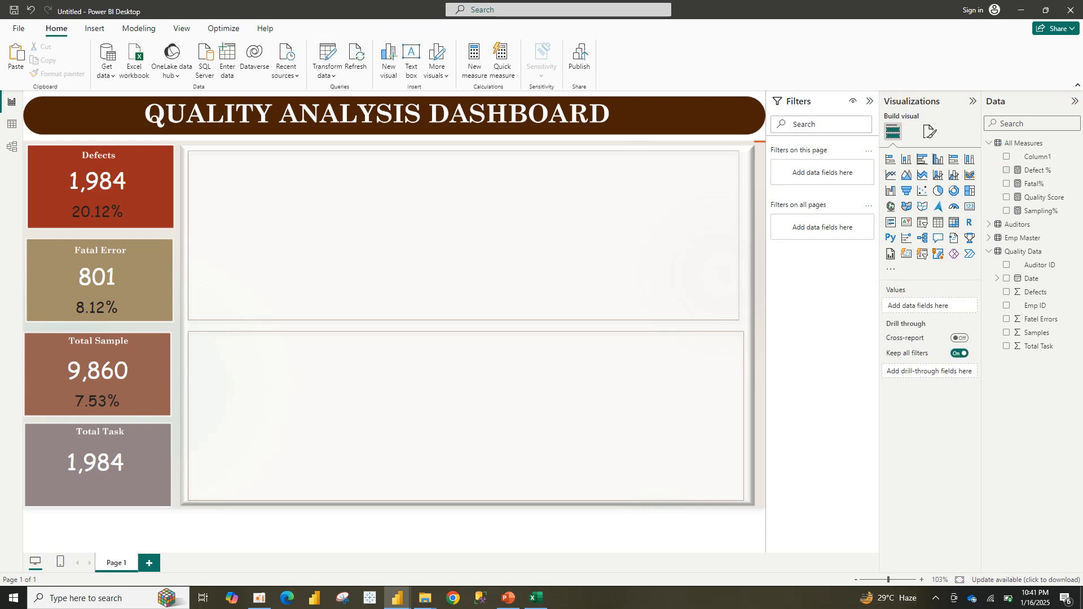
- Enlarge the remaining total card on the Total Task tile and center it below the tile's title
left_click(95, 463)
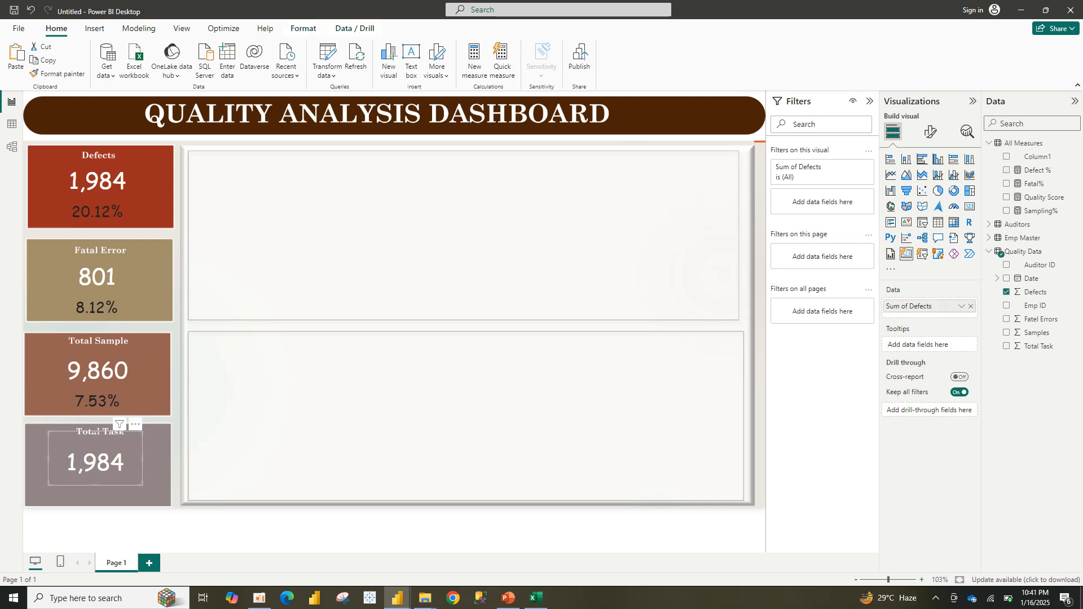
left_click_drag(142, 486, 170, 497)
left_click_drag(109, 463, 96, 468)
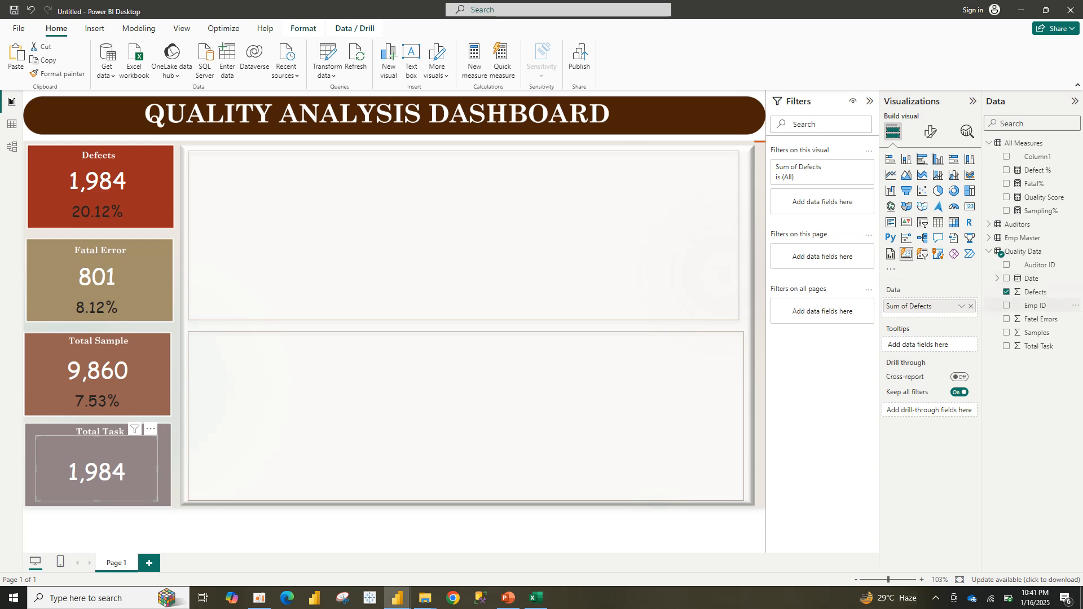
- Replace Defects with Total Task in the Total Task tile's card and format that column with a thousands separator
left_click(1007, 346)
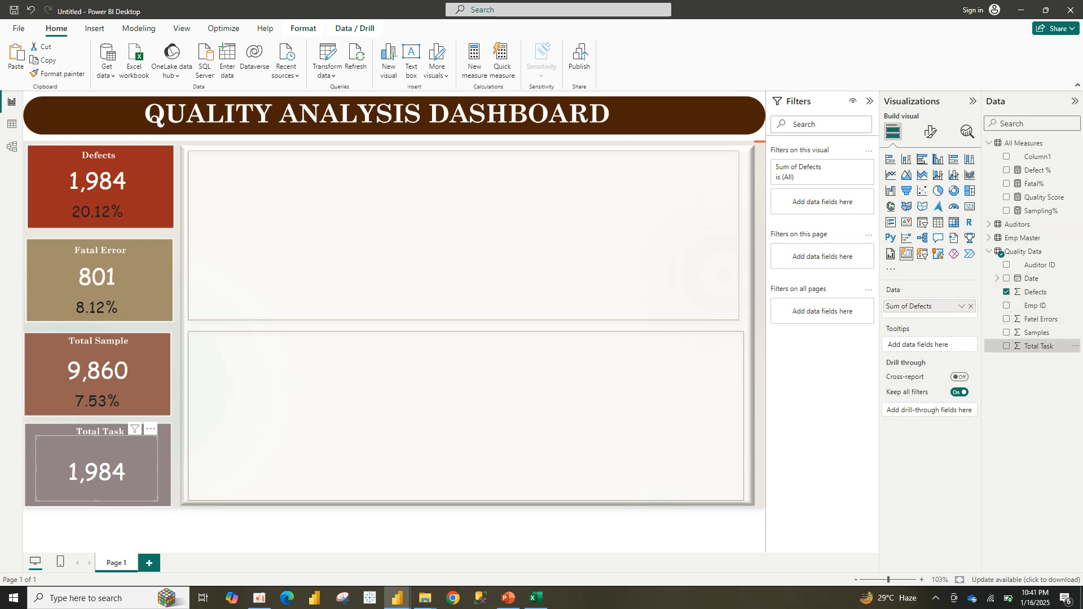
left_click(970, 306)
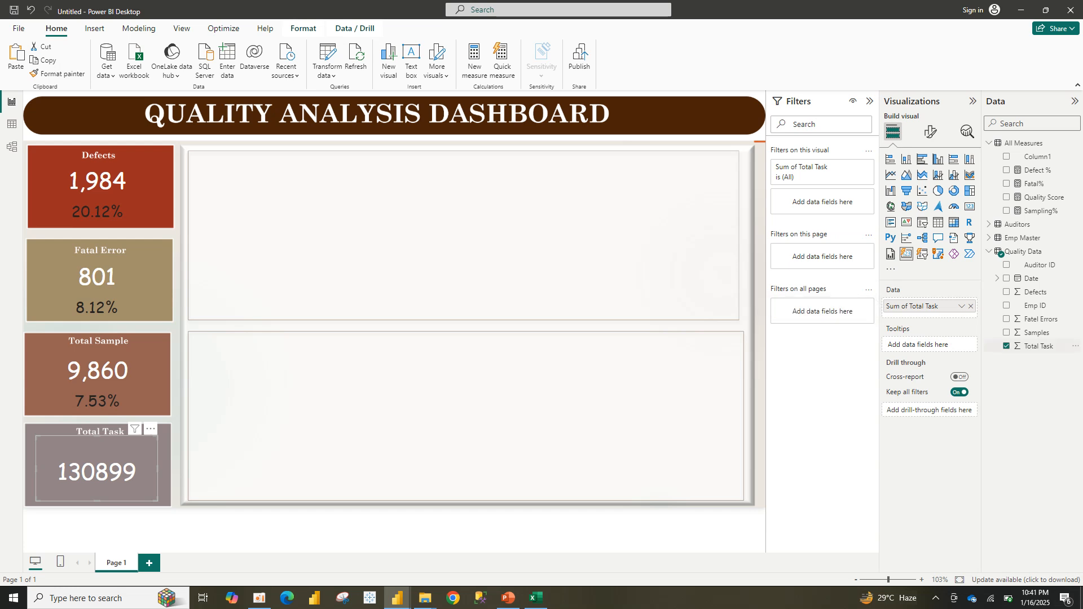
left_click(1039, 346)
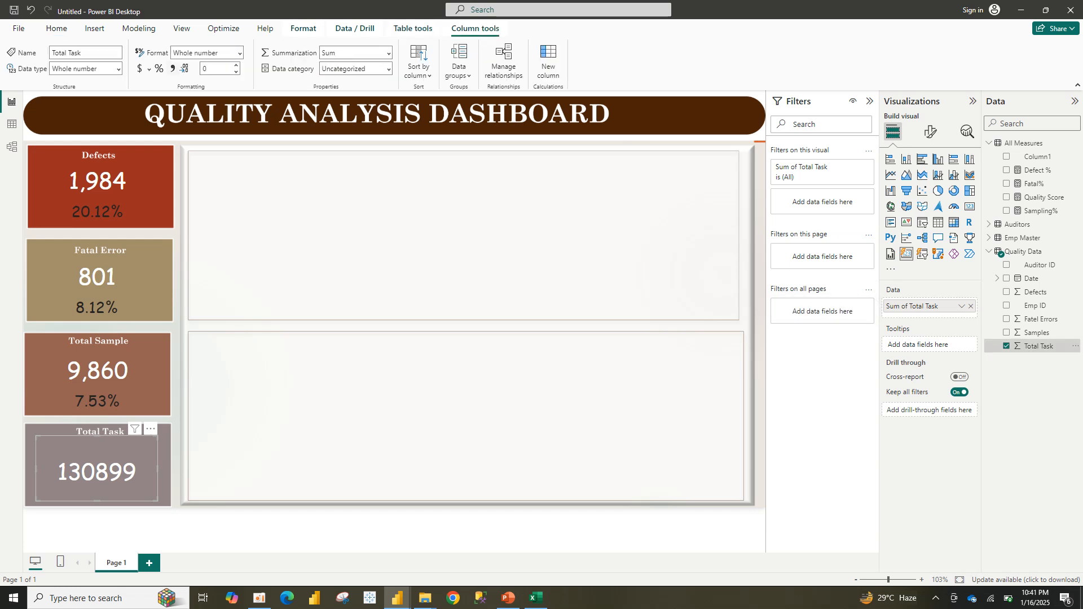
left_click(172, 68)
left_click(173, 68)
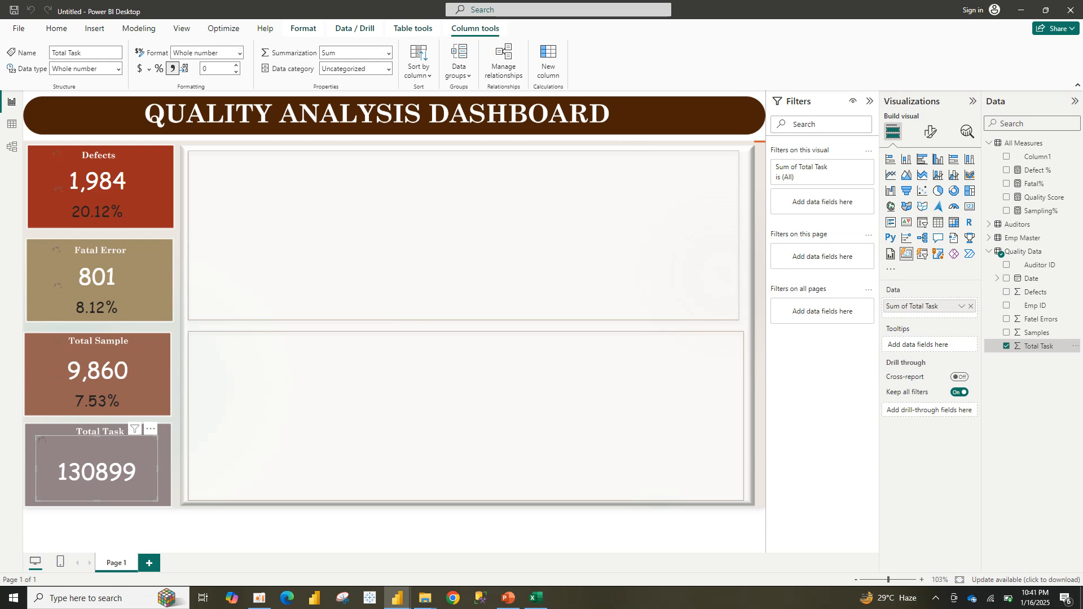
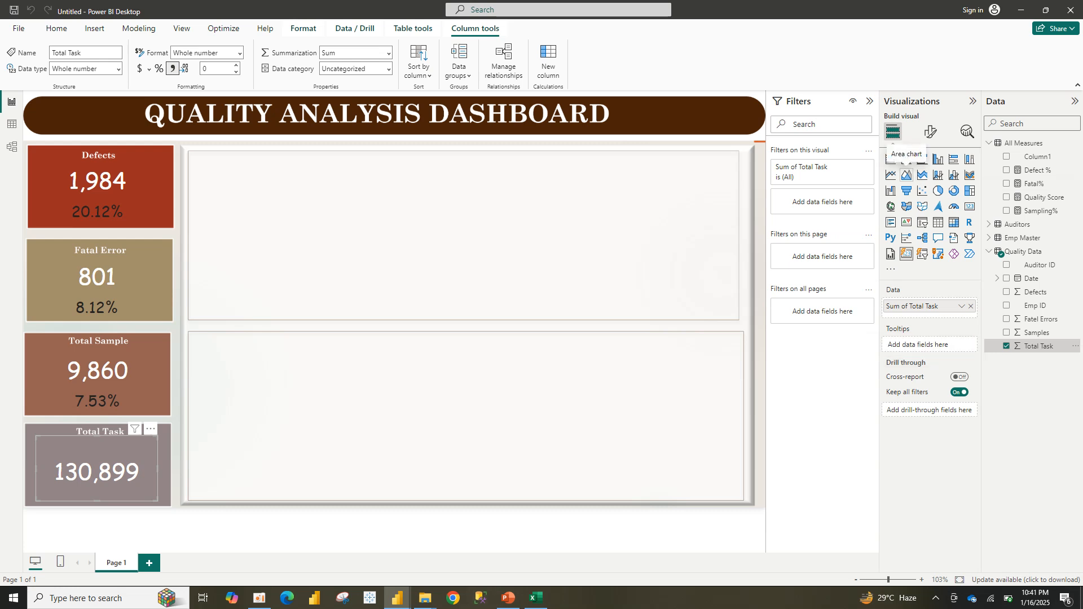
- Add a new area chart to the page and enlarge it to span most of the upper blank panel
left_click(907, 175)
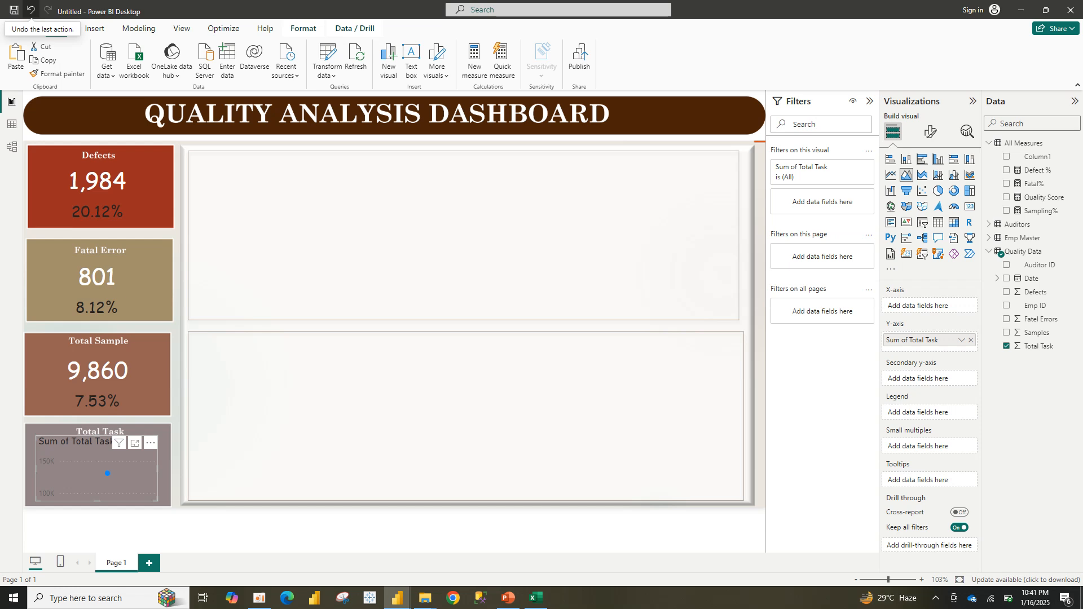
left_click(31, 10)
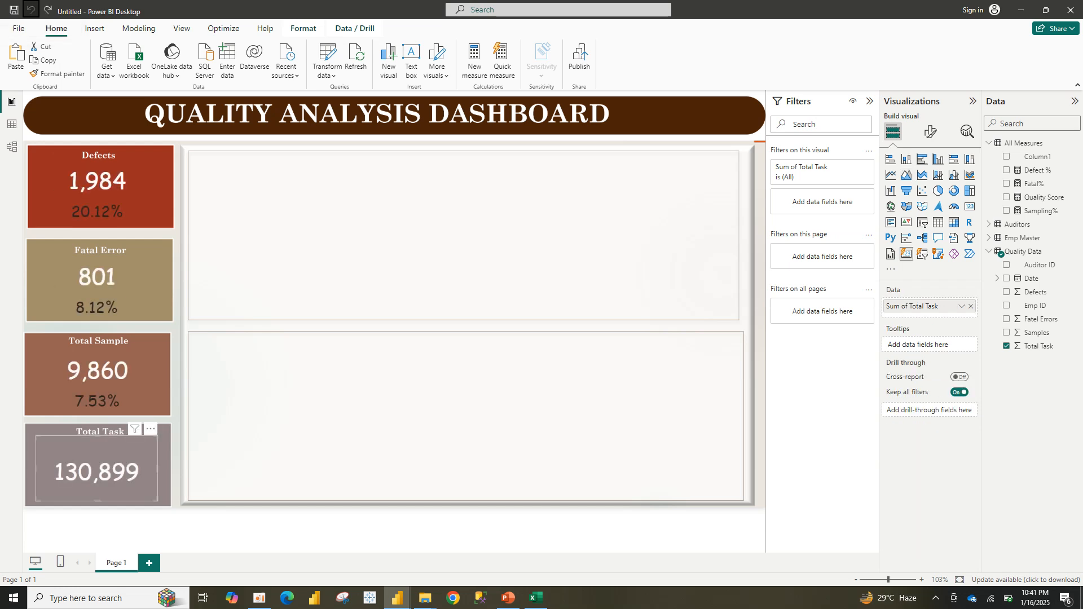
left_click(361, 254)
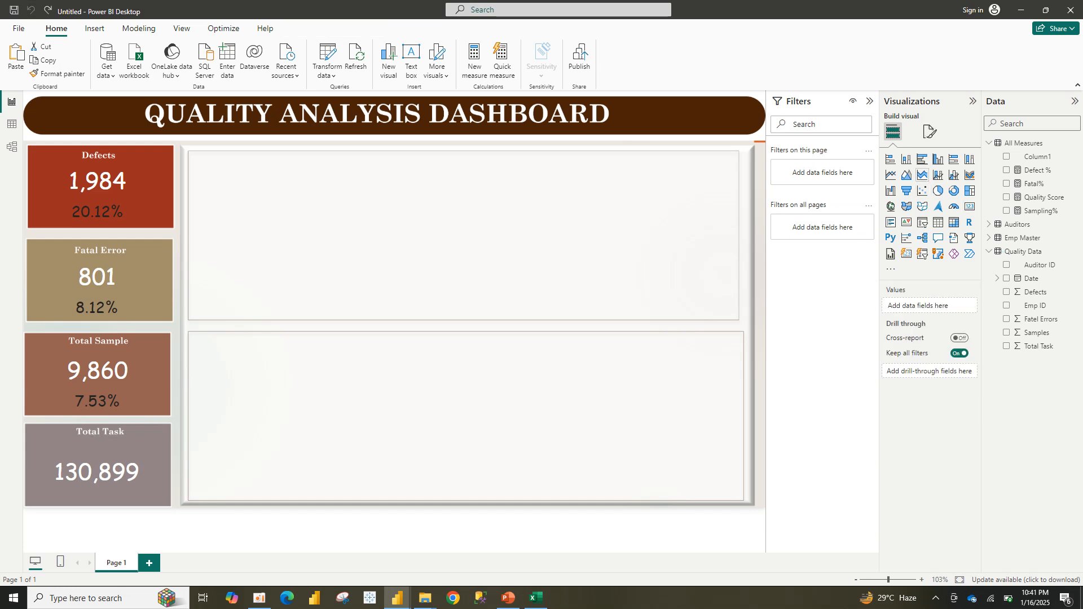
left_click(906, 175)
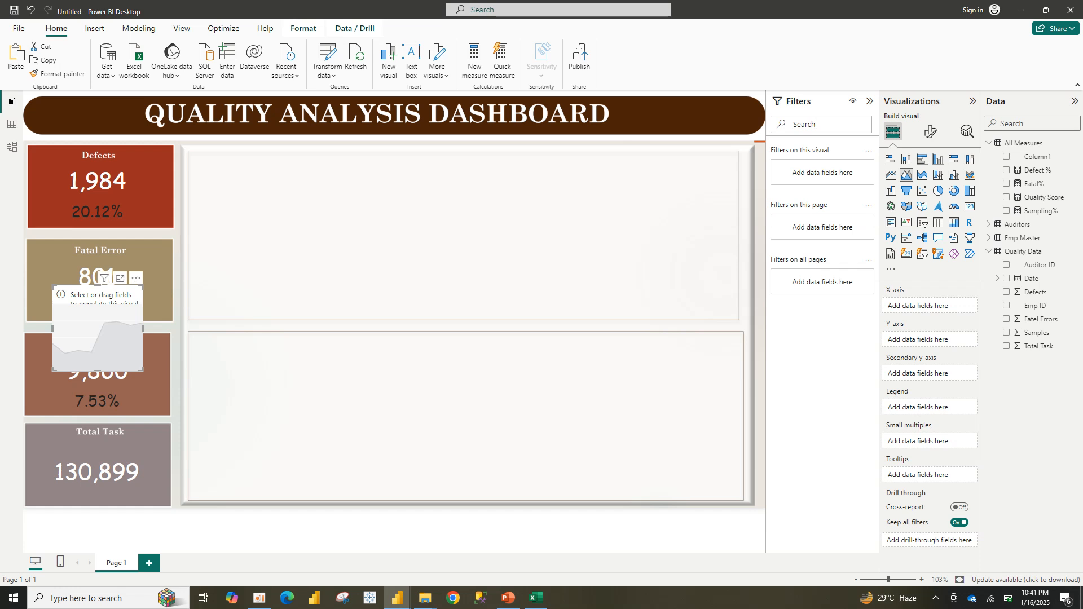
left_click_drag(97, 329, 259, 216)
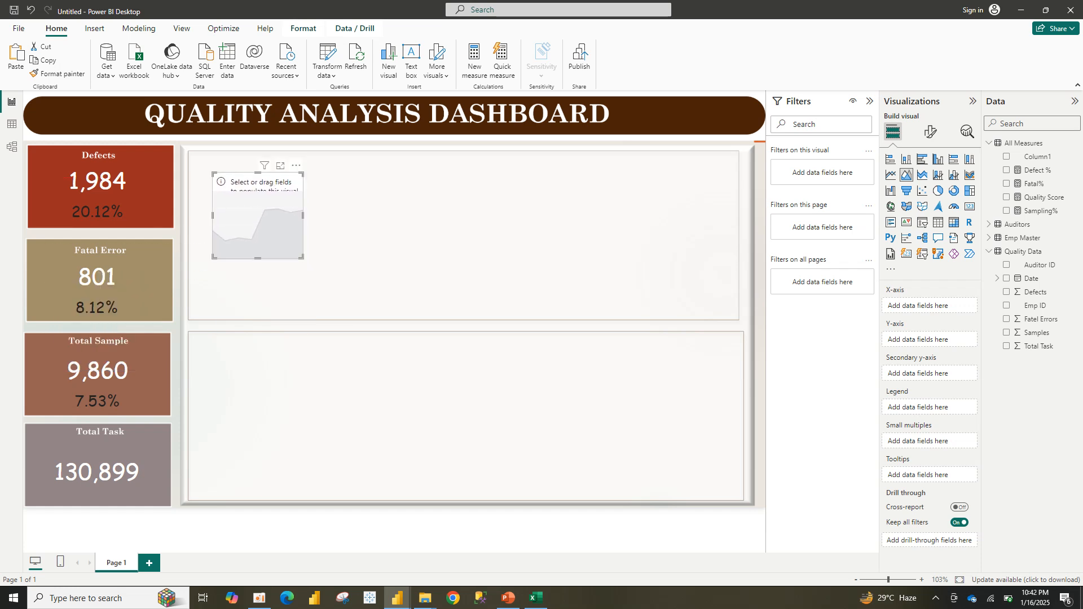
left_click_drag(302, 257, 722, 309)
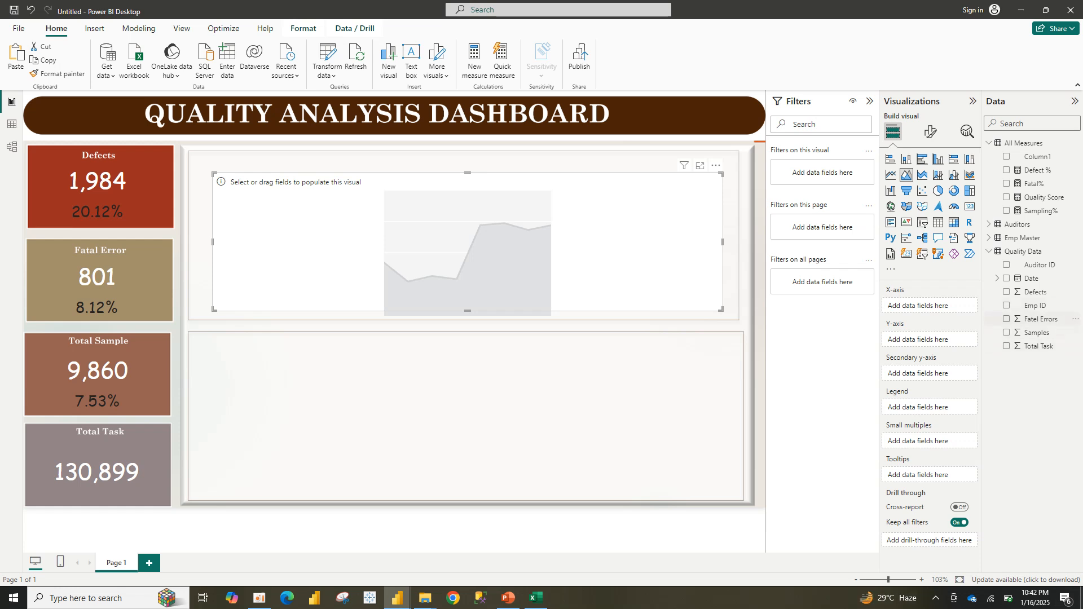
- Plot Fatel Errors by Date in the area chart, keeping only the Month level on the X-axis
left_click(1007, 319)
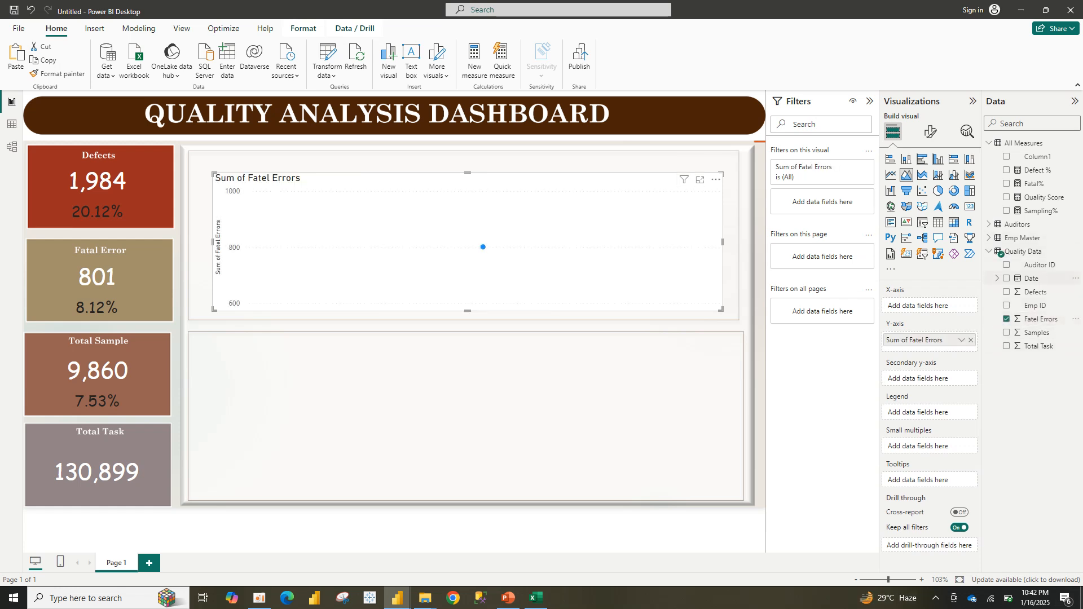
left_click(1006, 278)
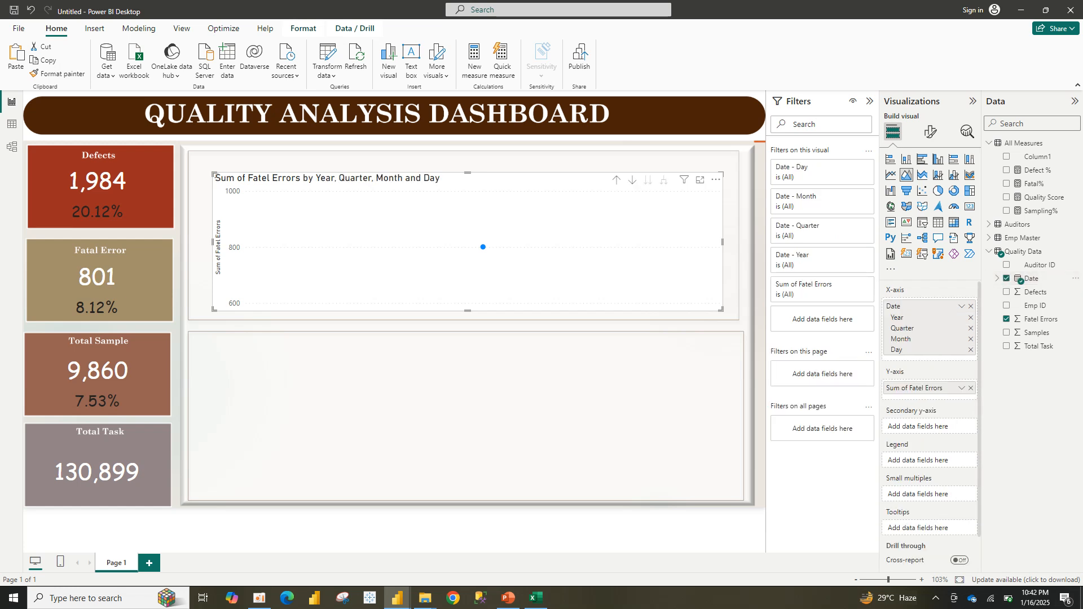
left_click(971, 350)
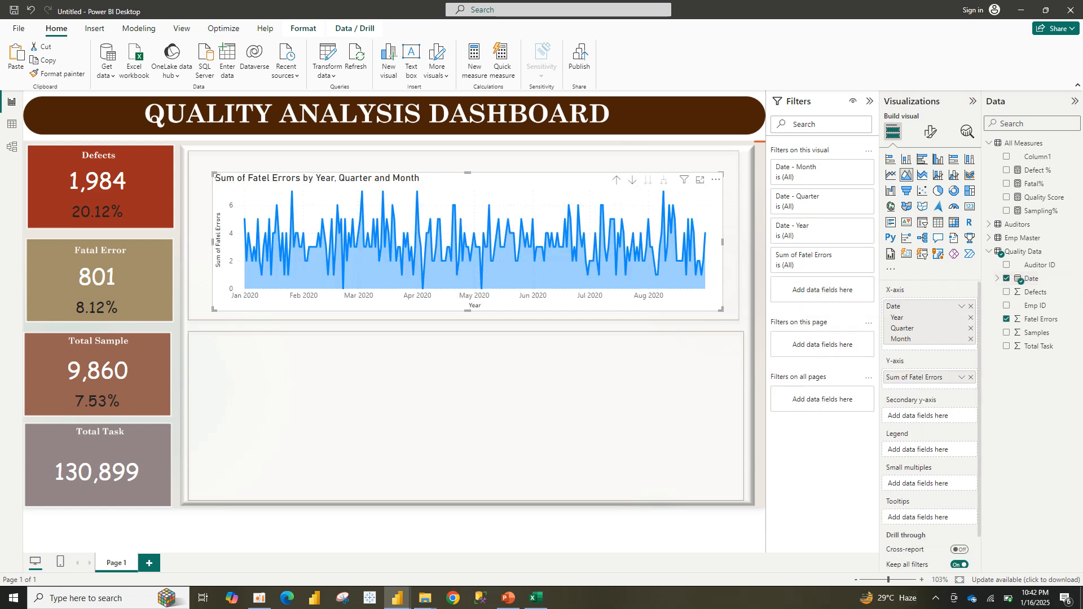
left_click(971, 328)
left_click(971, 317)
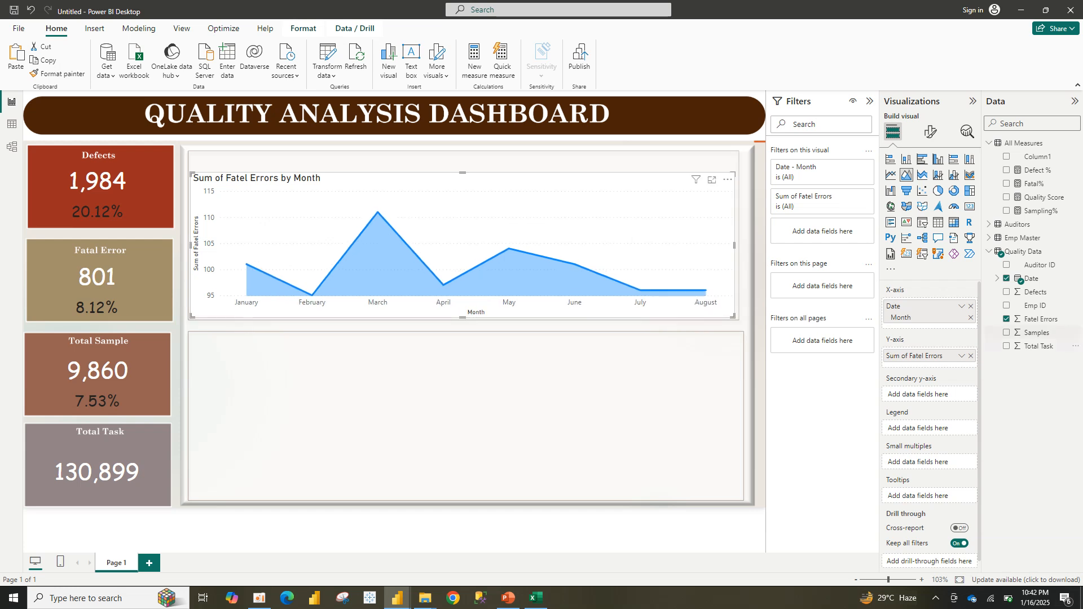
- Replace Fatel Errors with the Fatal% measure in the area chart and turn off the chart's background
left_click(1007, 319)
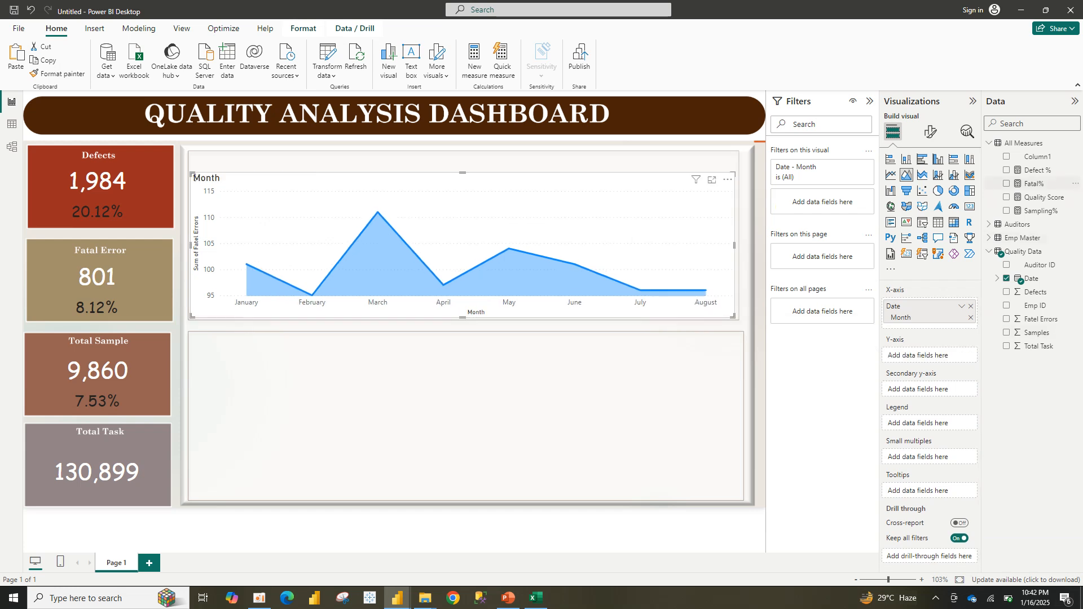
left_click(1007, 183)
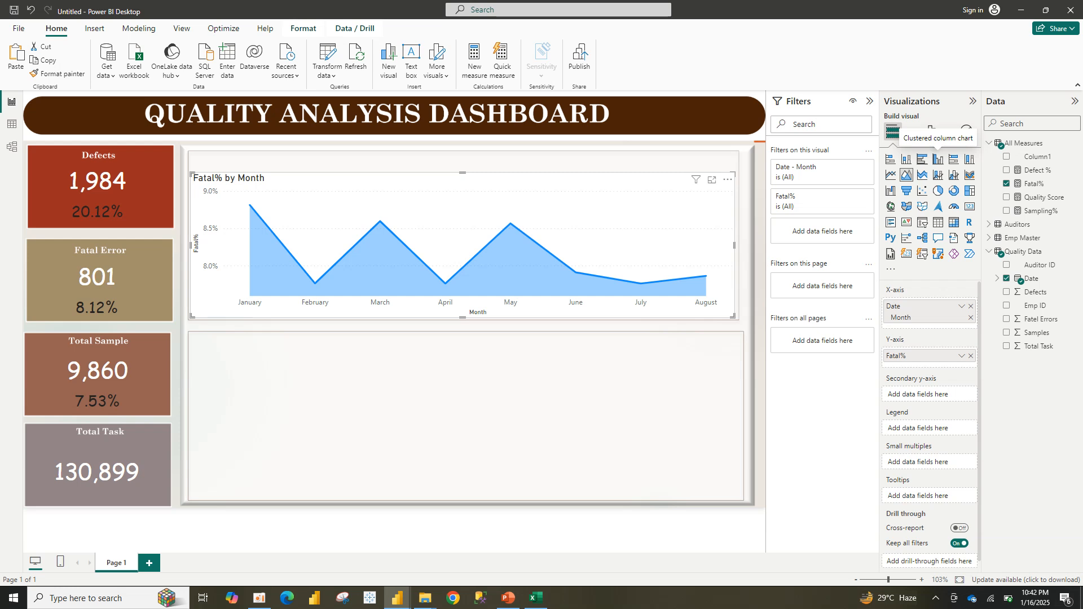
left_click(930, 131)
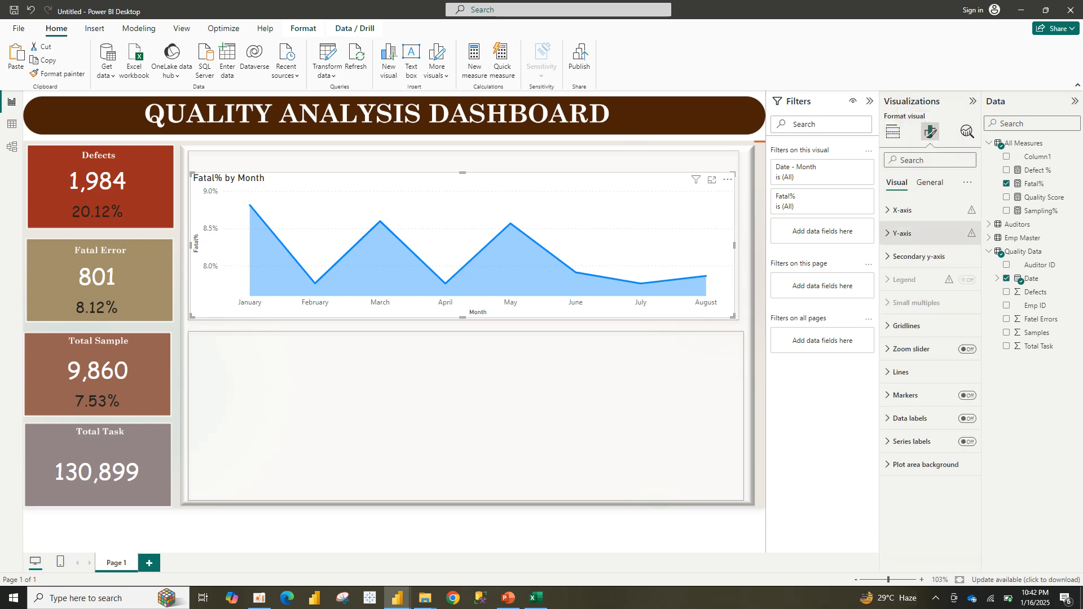
left_click(929, 183)
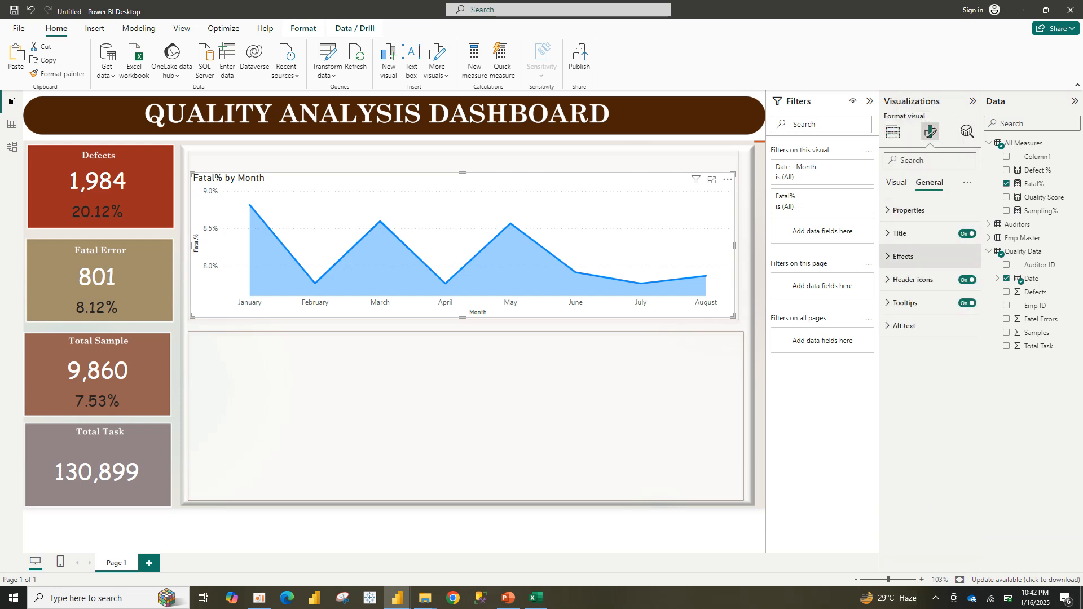
left_click(904, 256)
left_click(963, 284)
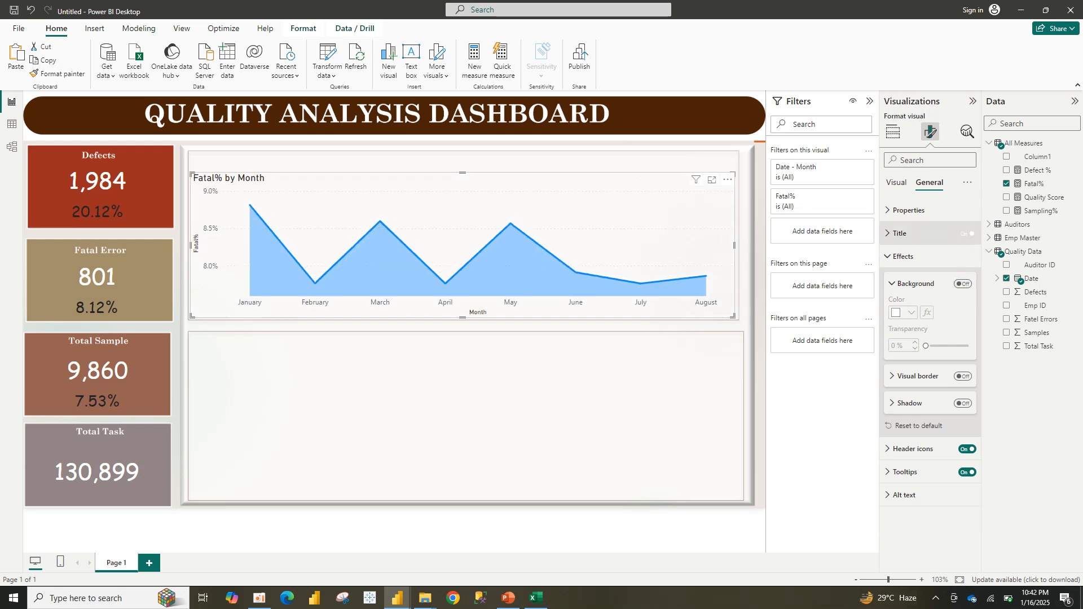
- Center the area chart's title and set its font to Comic Sans MS, size 12
left_click(903, 233)
left_click(911, 455)
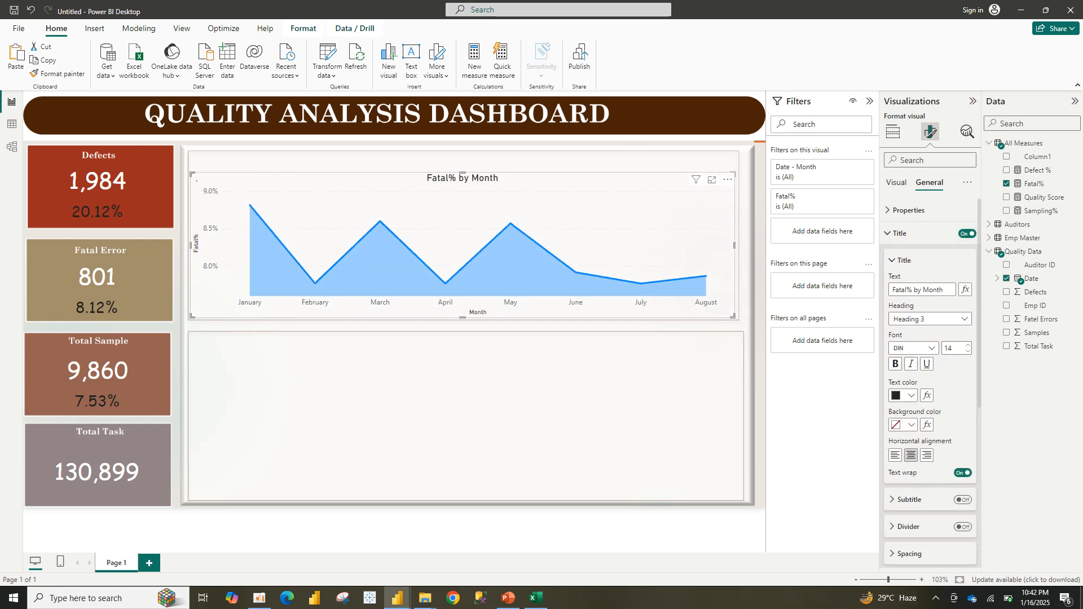
left_click(943, 290)
left_click(914, 348)
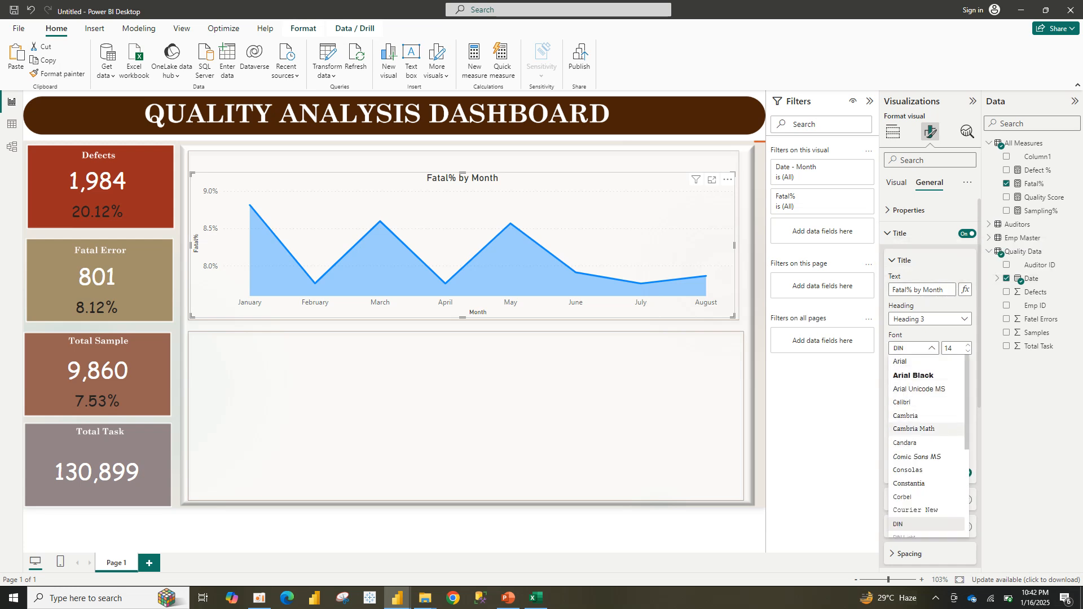
left_click(917, 457)
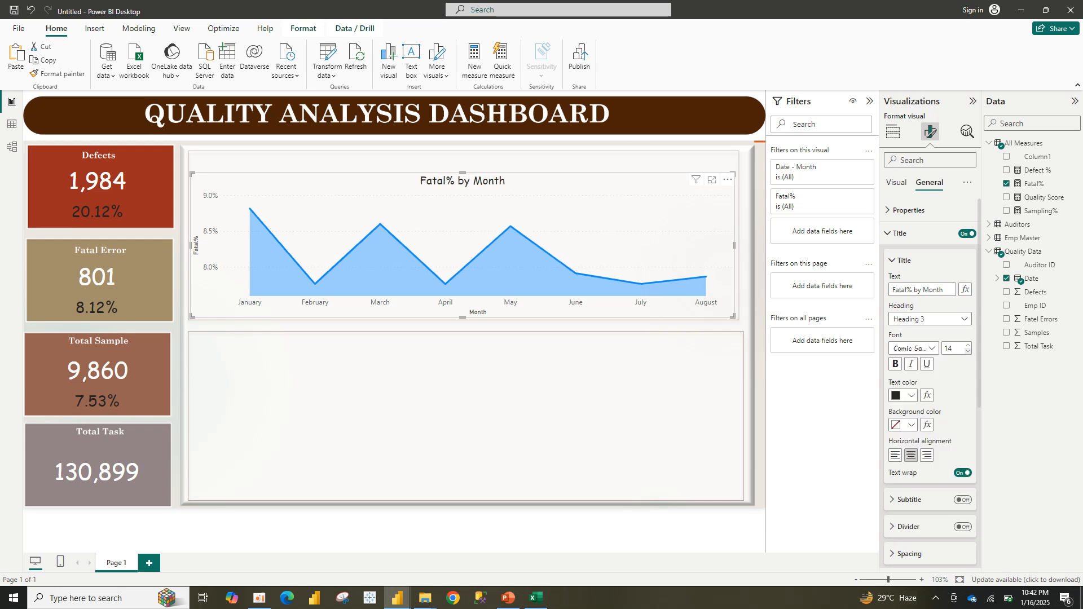
left_click(968, 352)
left_click(968, 352)
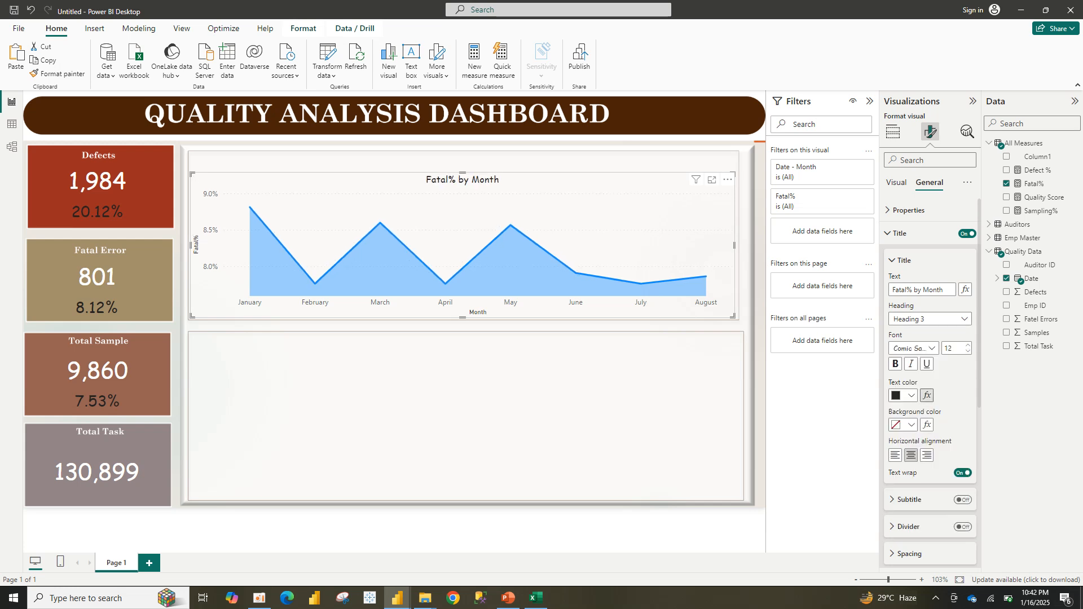
- Make the Fatal% by Month title bold, italic and dark brown
left_click(911, 364)
left_click(910, 396)
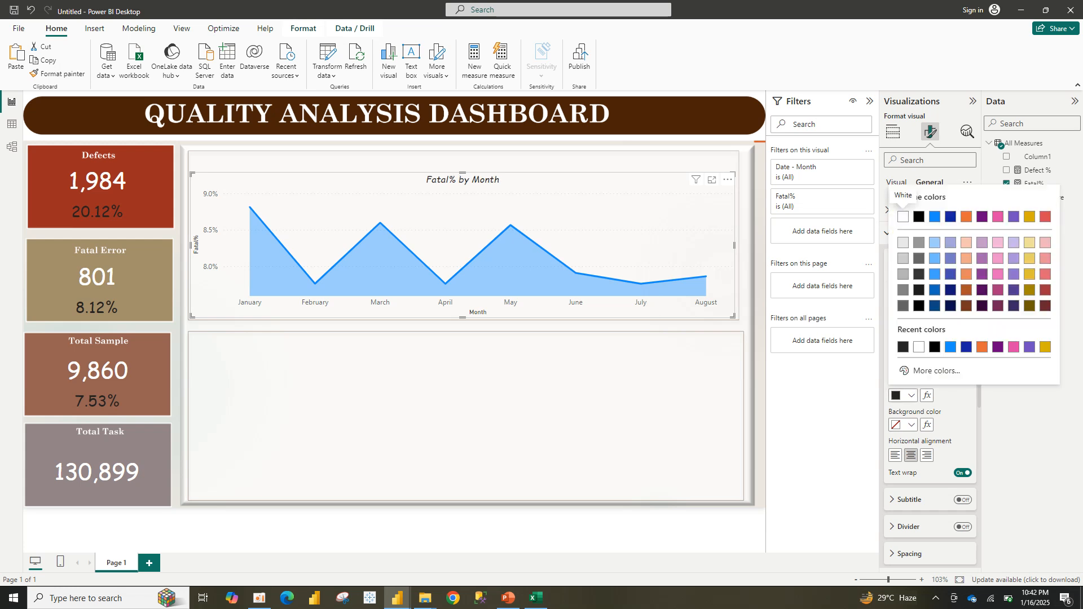
left_click(967, 306)
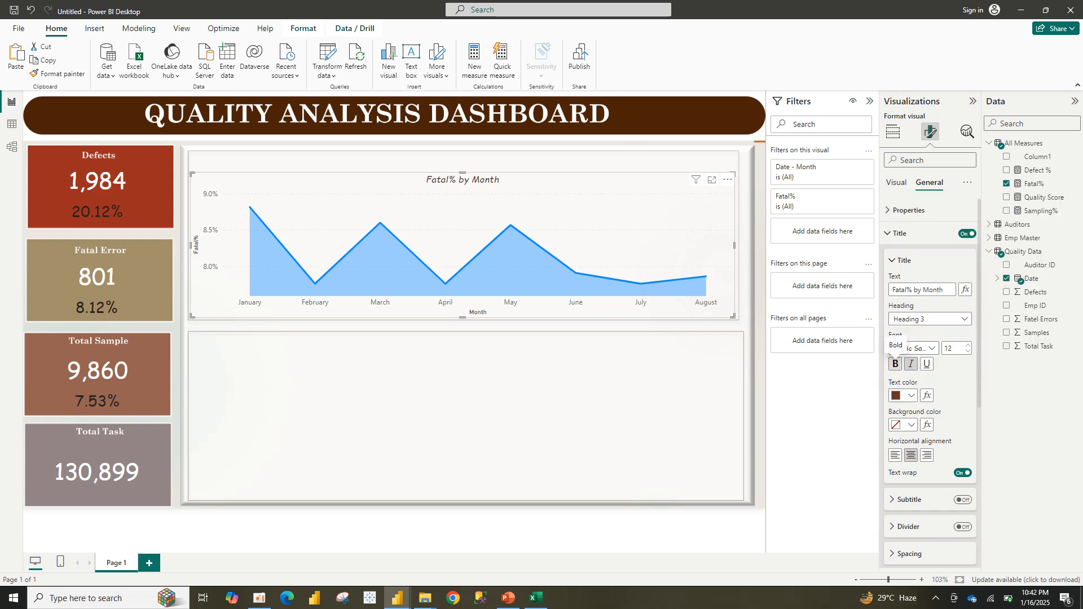
left_click(896, 364)
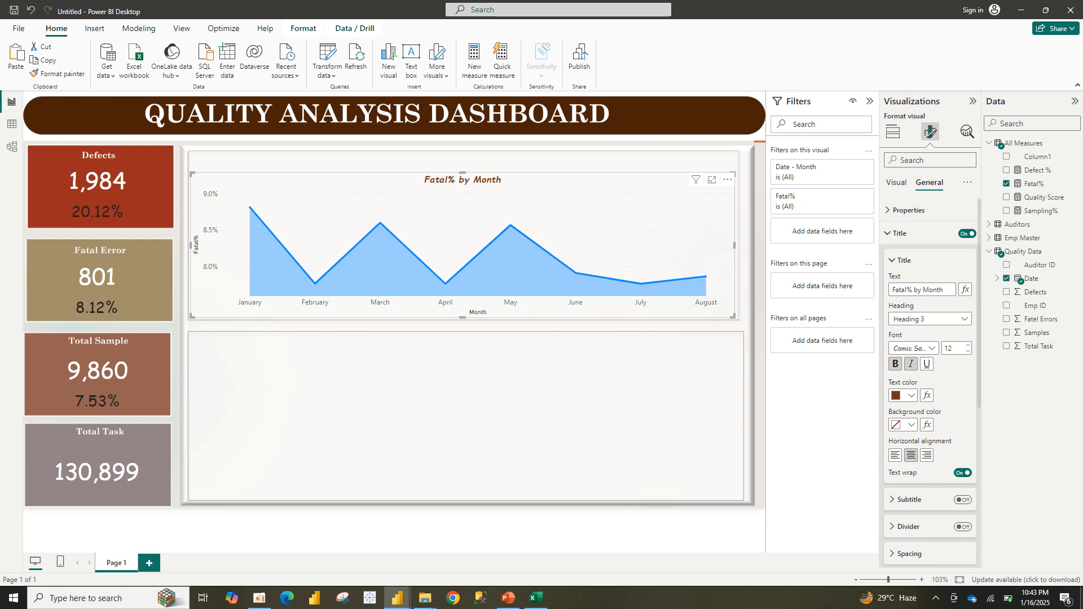
- Stretch the area chart up and to the right to fill the upper panel, and set its title size to 13
left_click_drag(462, 174, 463, 151)
left_click(968, 346)
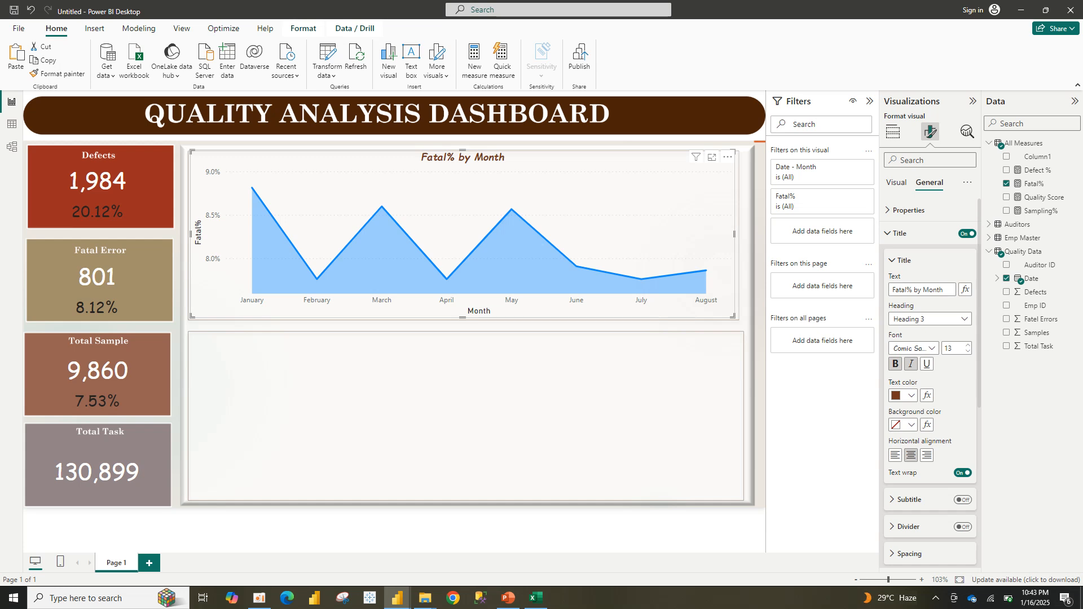
left_click_drag(733, 316, 741, 316)
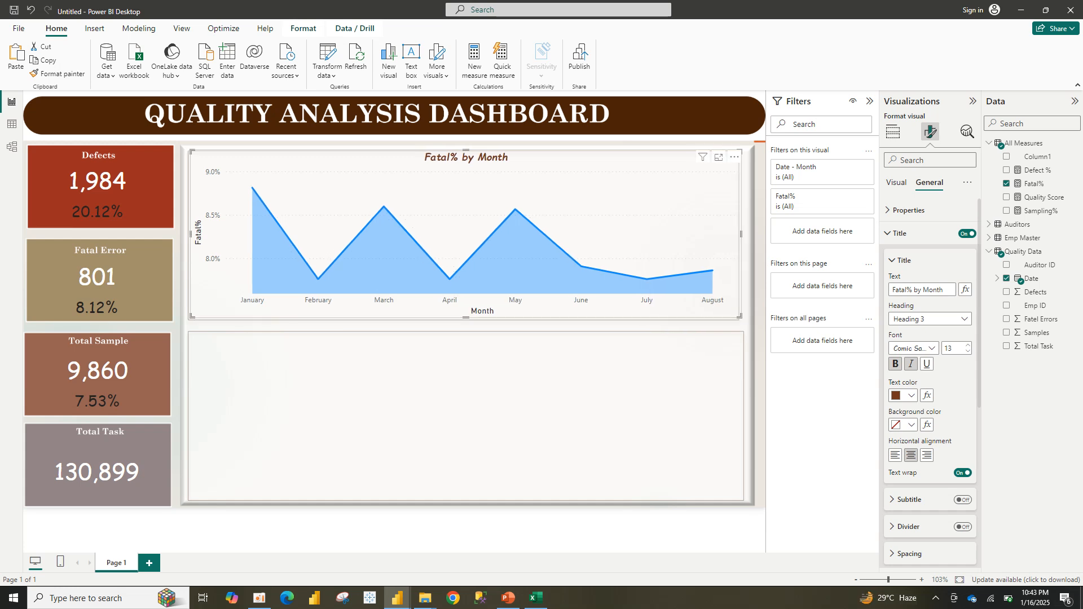
- Hide the area chart's Y-axis values and title as well as its X-axis title
left_click(896, 182)
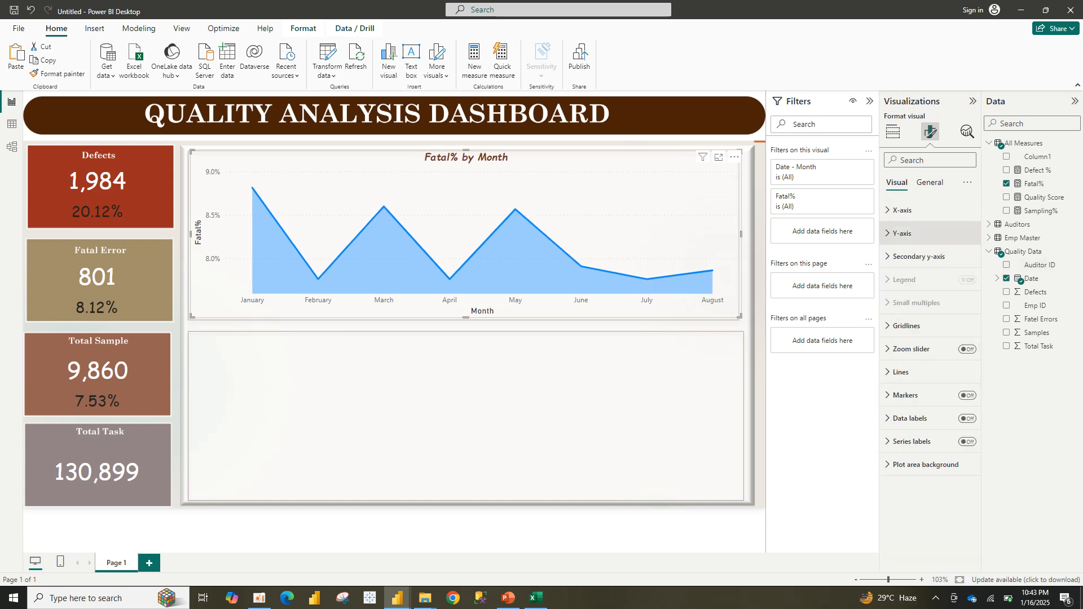
left_click(902, 233)
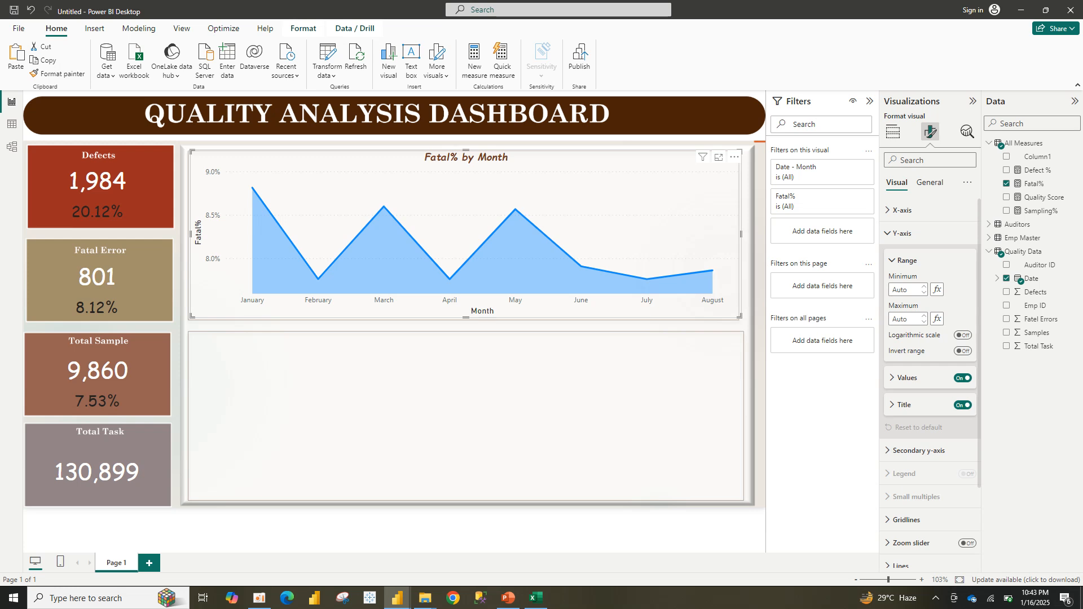
left_click(963, 378)
left_click(962, 406)
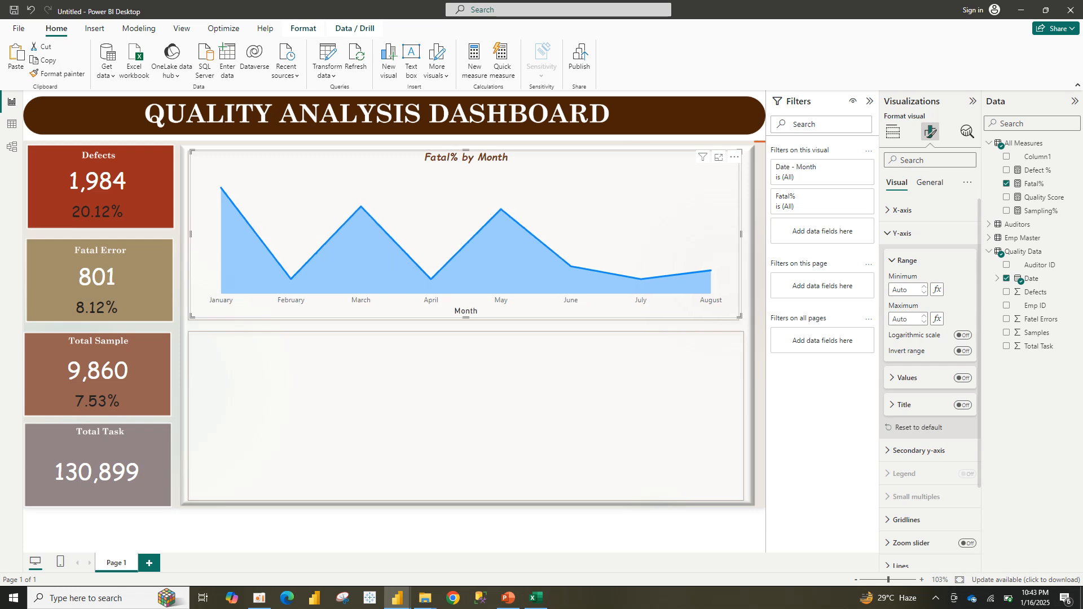
left_click(902, 233)
left_click(902, 210)
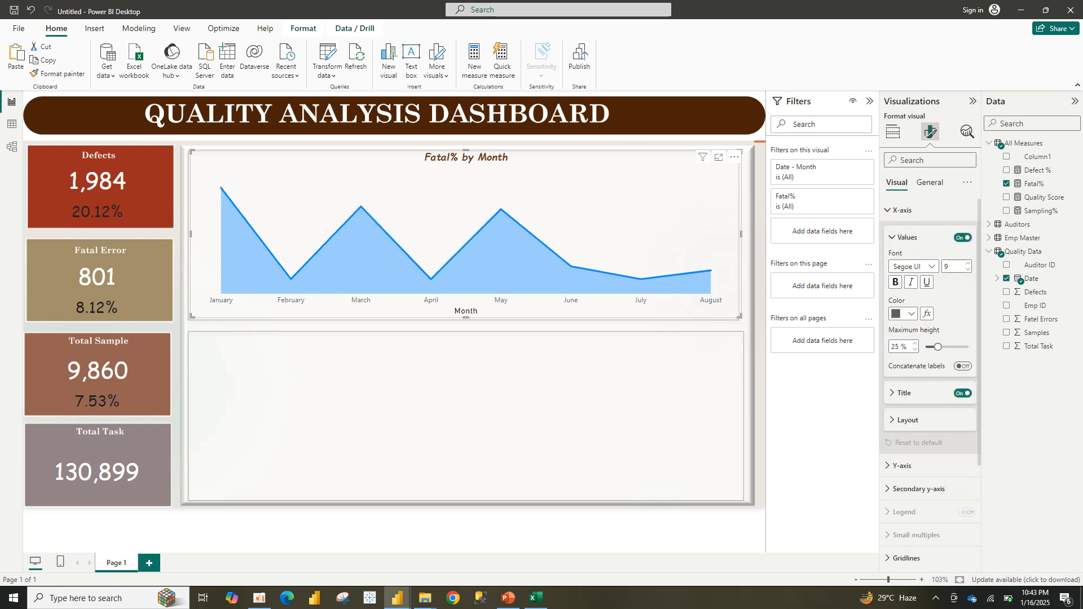
left_click(963, 393)
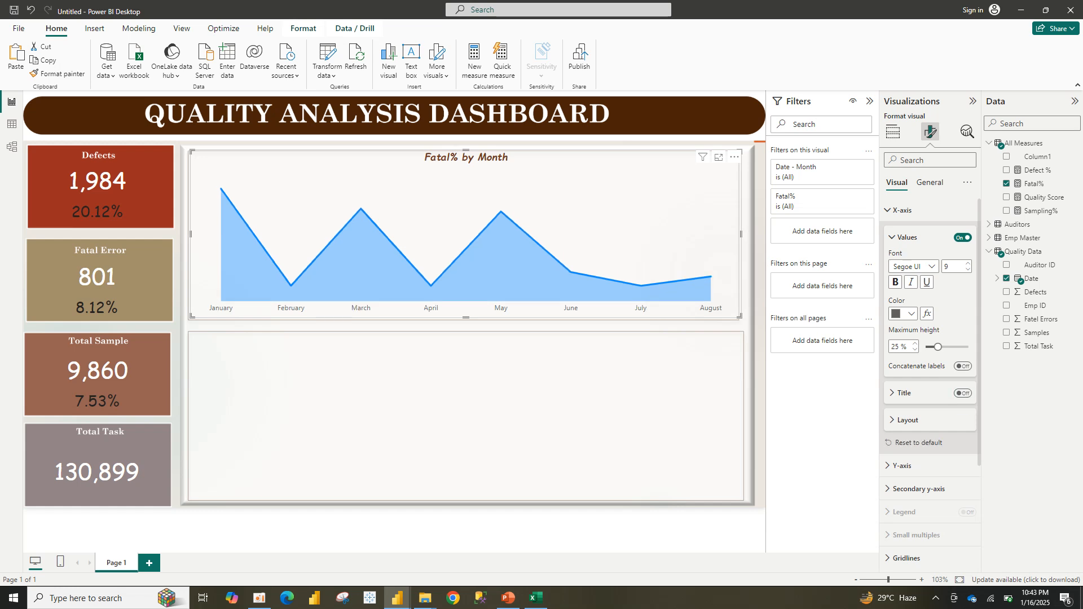
- Format the chart's X-axis month labels in bold black Comic Sans MS, size 10
left_click(913, 266)
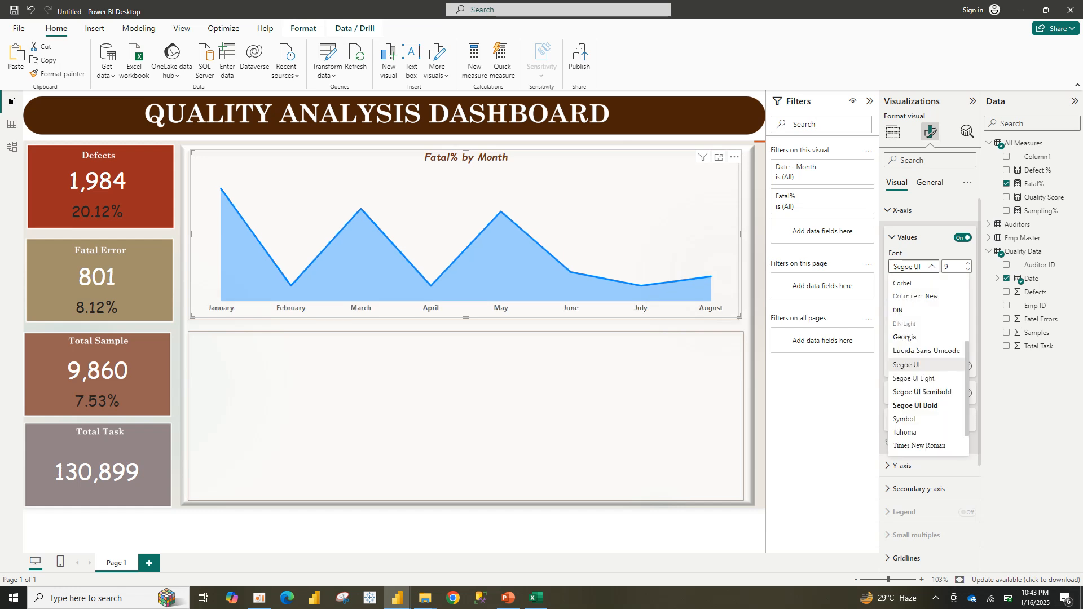
scroll(925, 330, "up", 5)
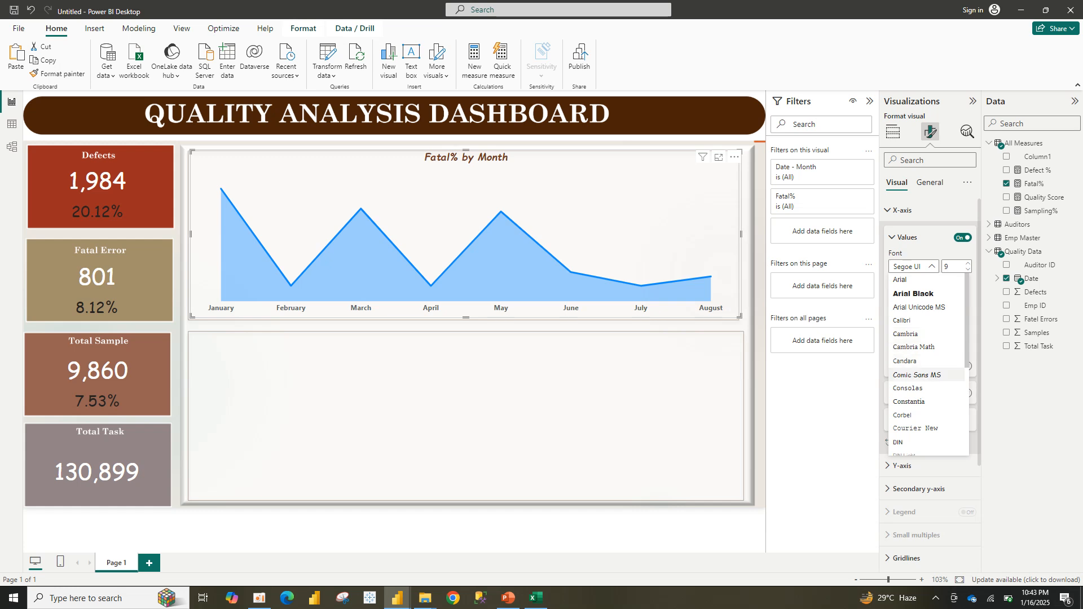
left_click(918, 374)
left_click(905, 314)
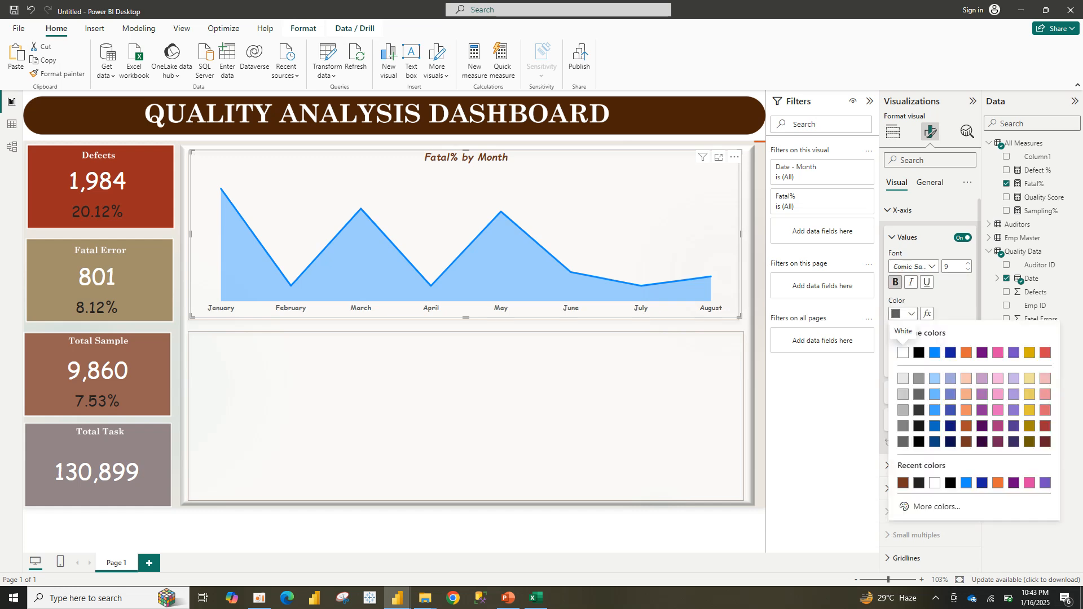
left_click(919, 353)
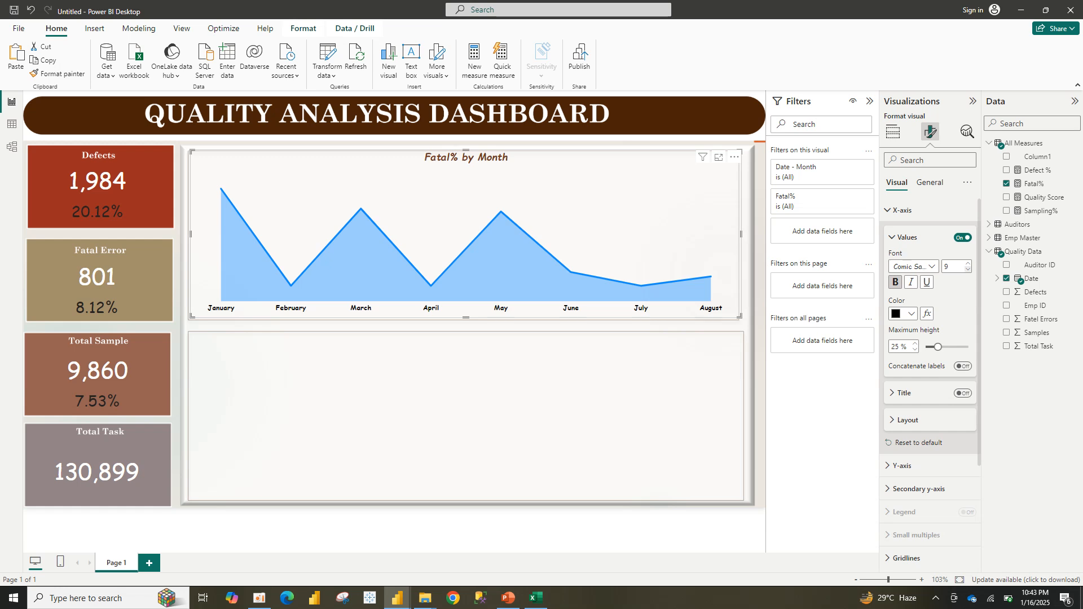
left_click(968, 264)
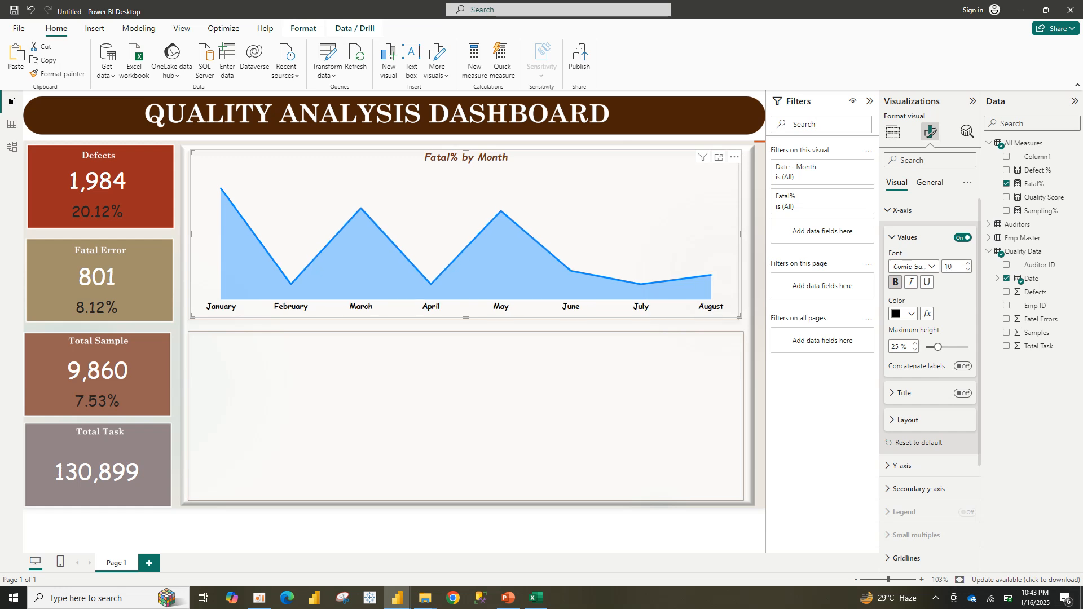
left_click(901, 237)
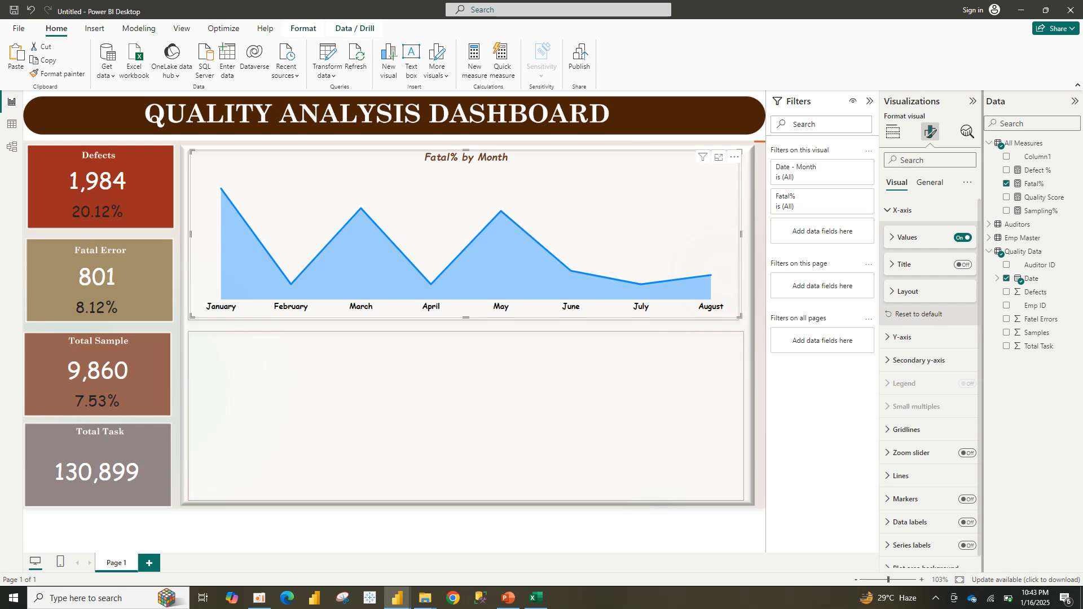
left_click_drag(983, 429, 979, 429)
left_click(902, 429)
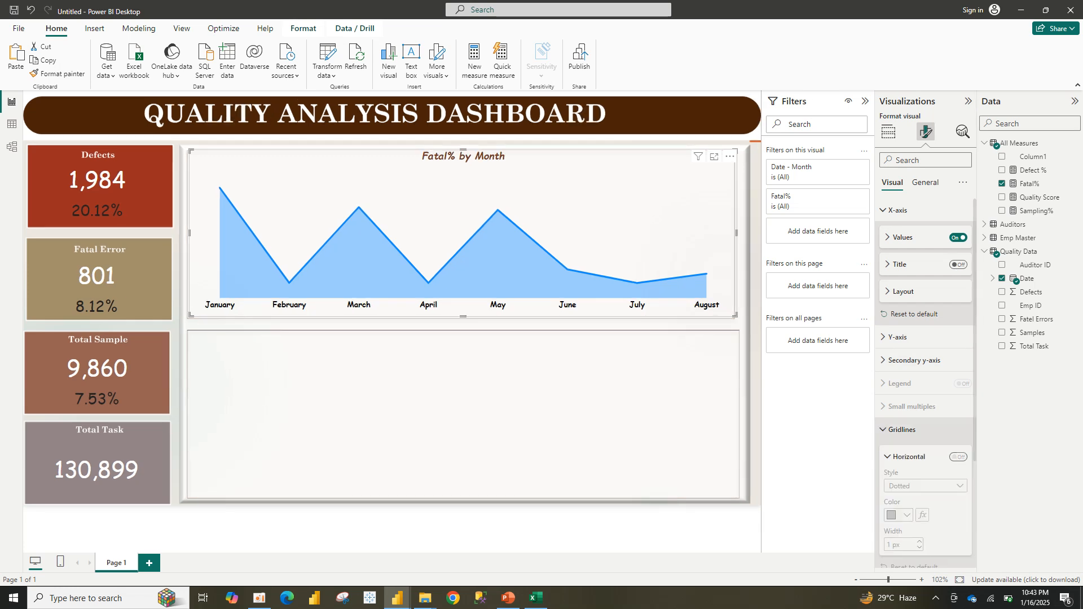
left_click(903, 430)
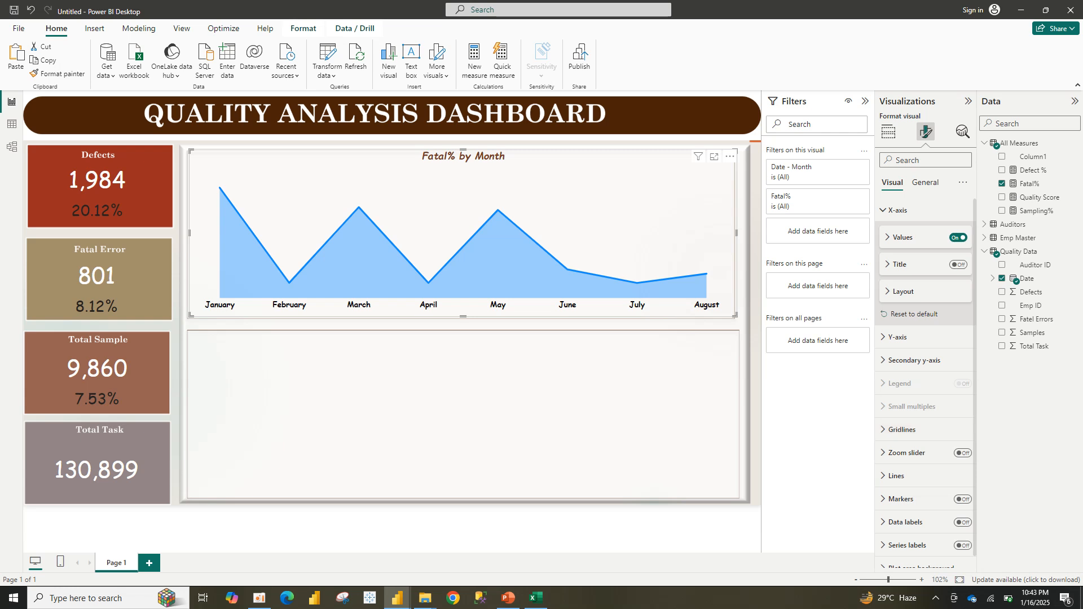
- Change the area chart's line type to Smooth, keeping the solid line style and round join
left_click(897, 475)
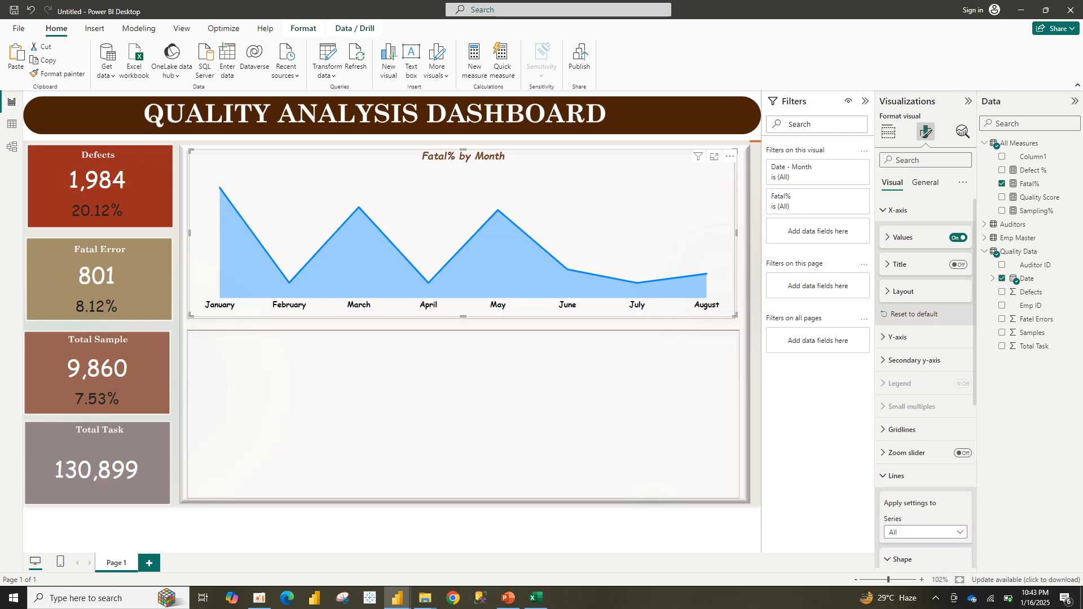
scroll(925, 384, "down", 5)
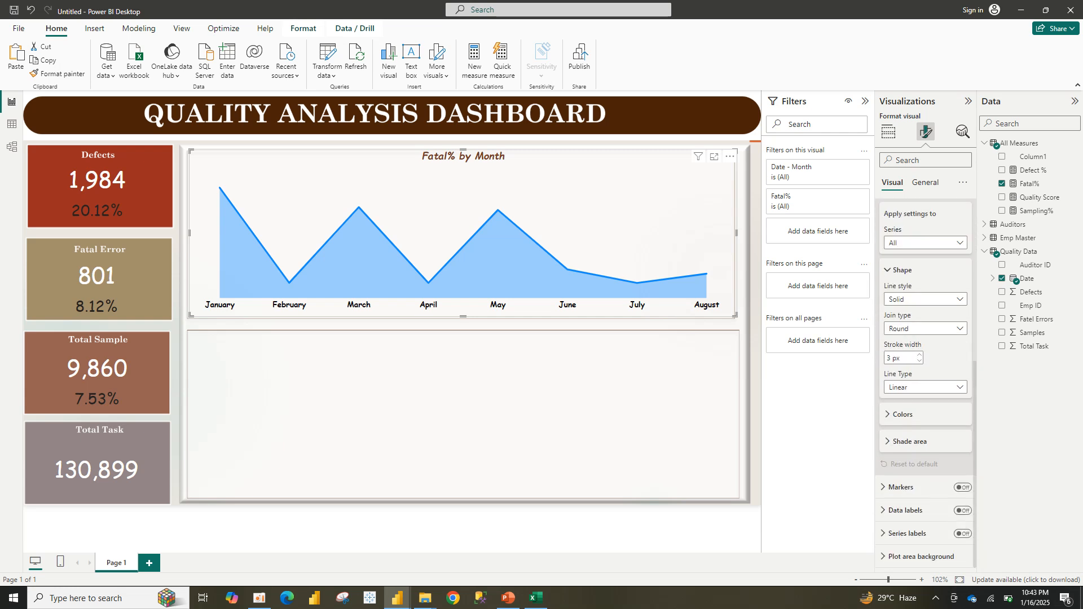
left_click(959, 299)
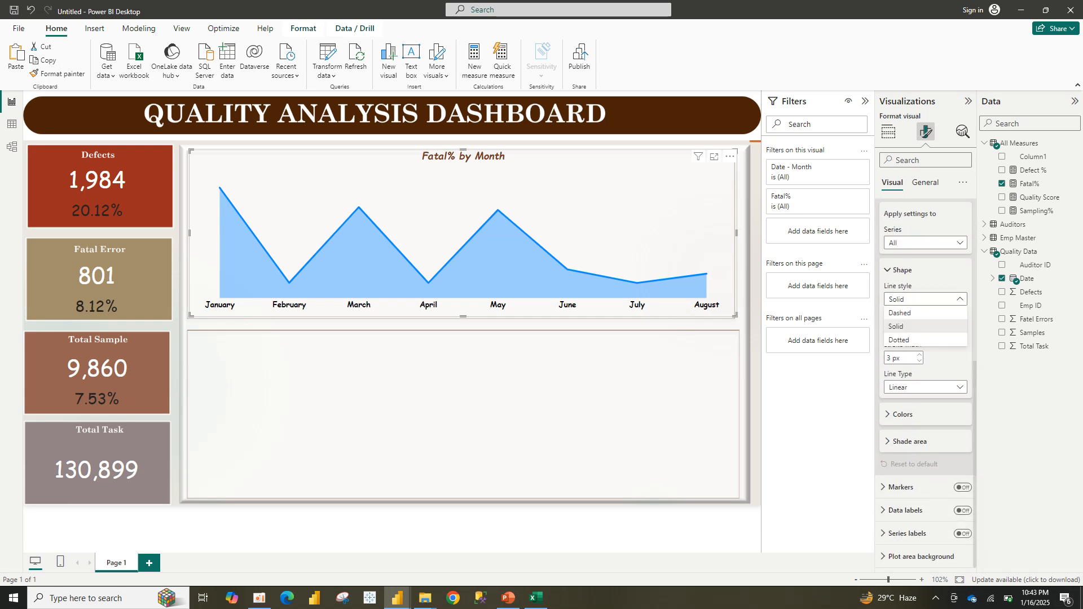
left_click(959, 299)
left_click(959, 329)
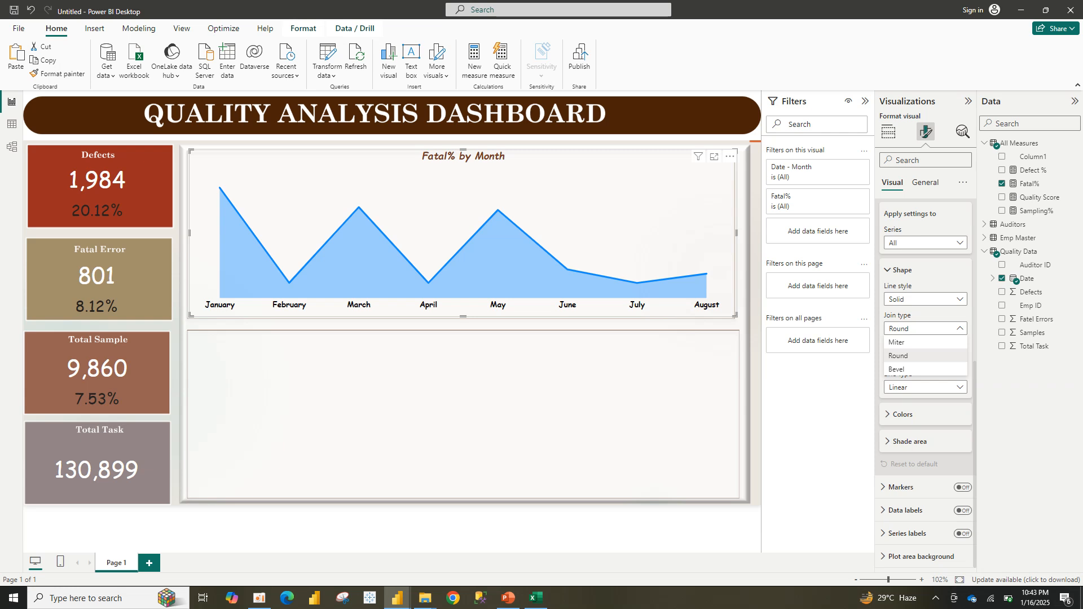
left_click(959, 329)
left_click(959, 388)
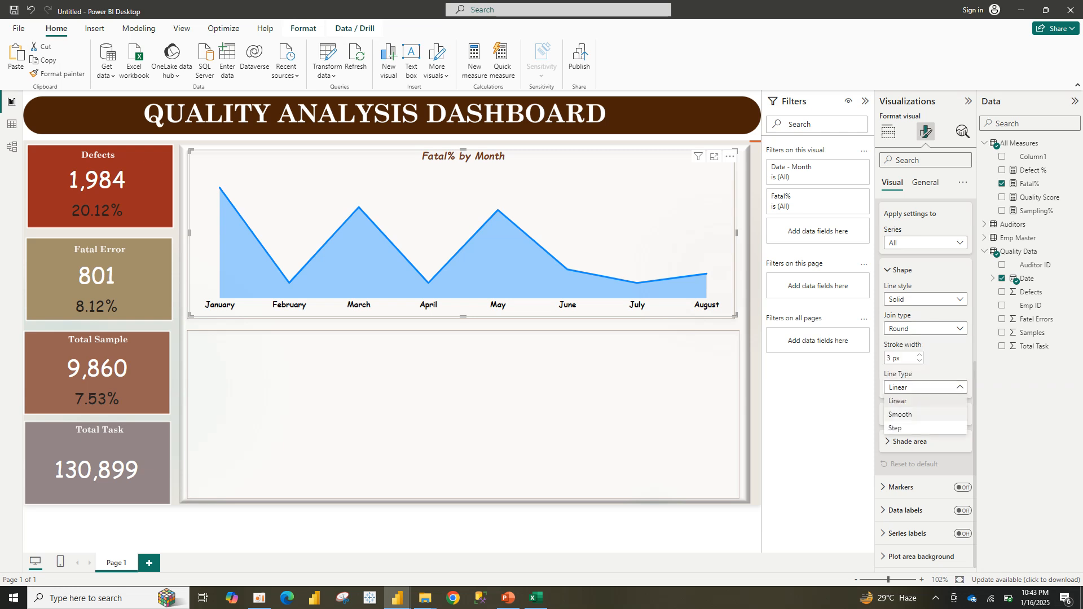
left_click(959, 388)
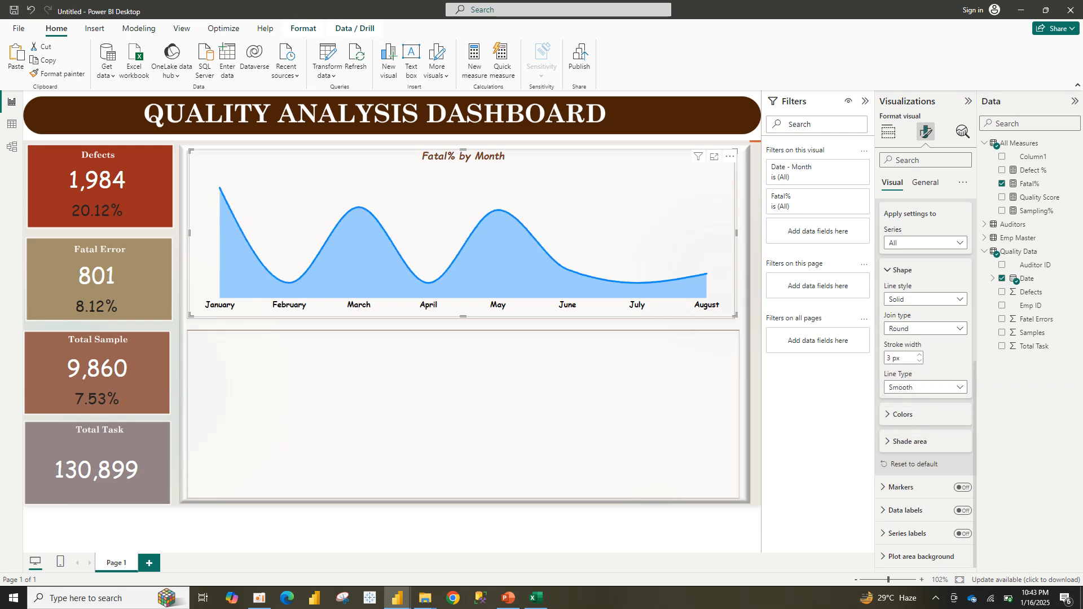
- Open the color choices for the area chart's line
left_click(903, 414)
left_click(900, 444)
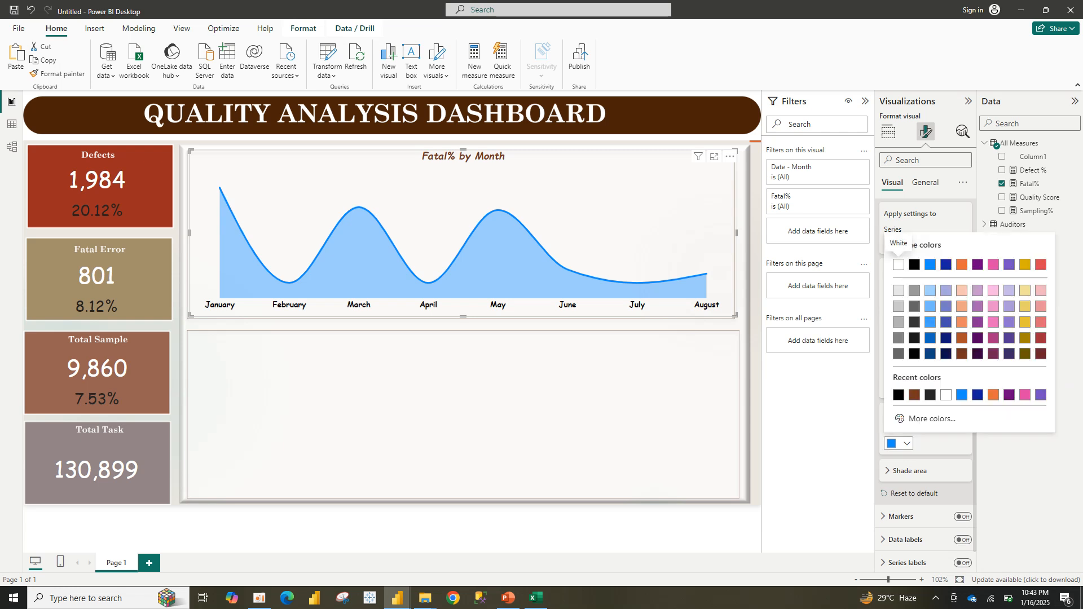
- Color the Fatal% series of the area chart dark brown and review its line shape settings
left_click(915, 395)
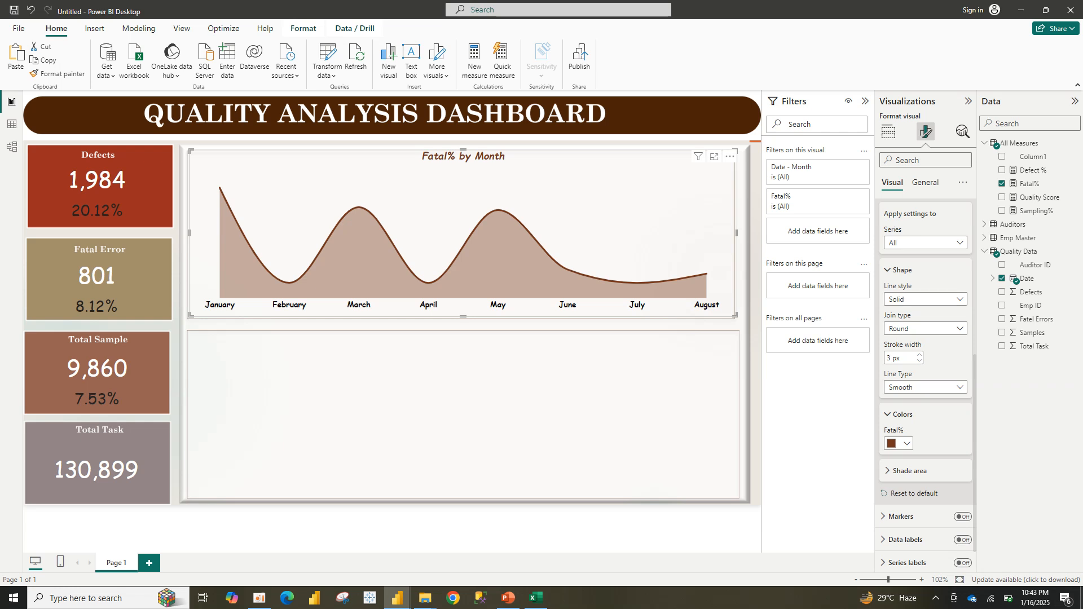
left_click(902, 271)
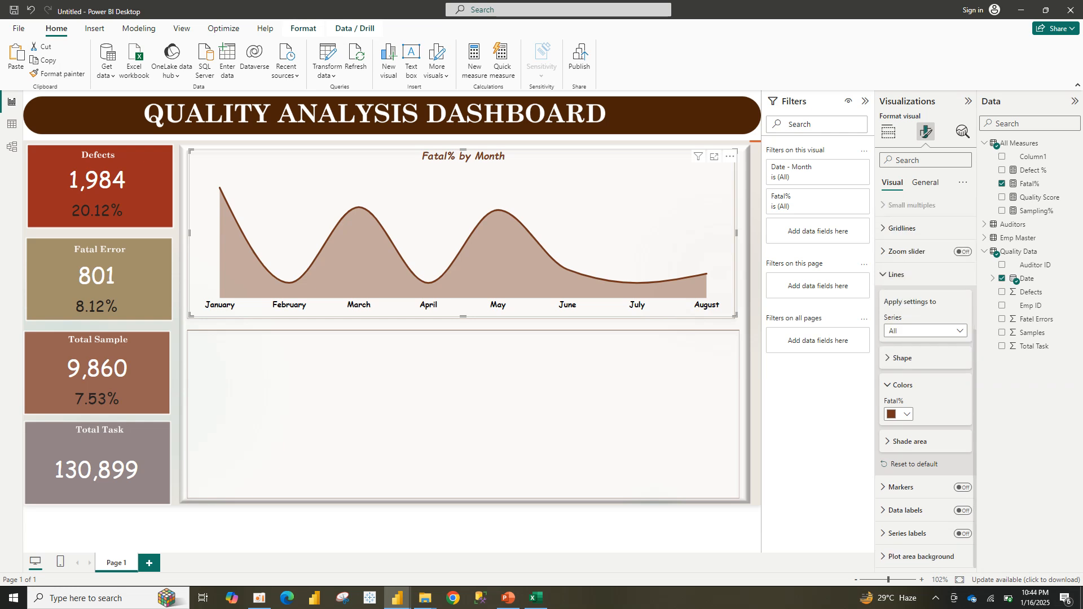
left_click(902, 358)
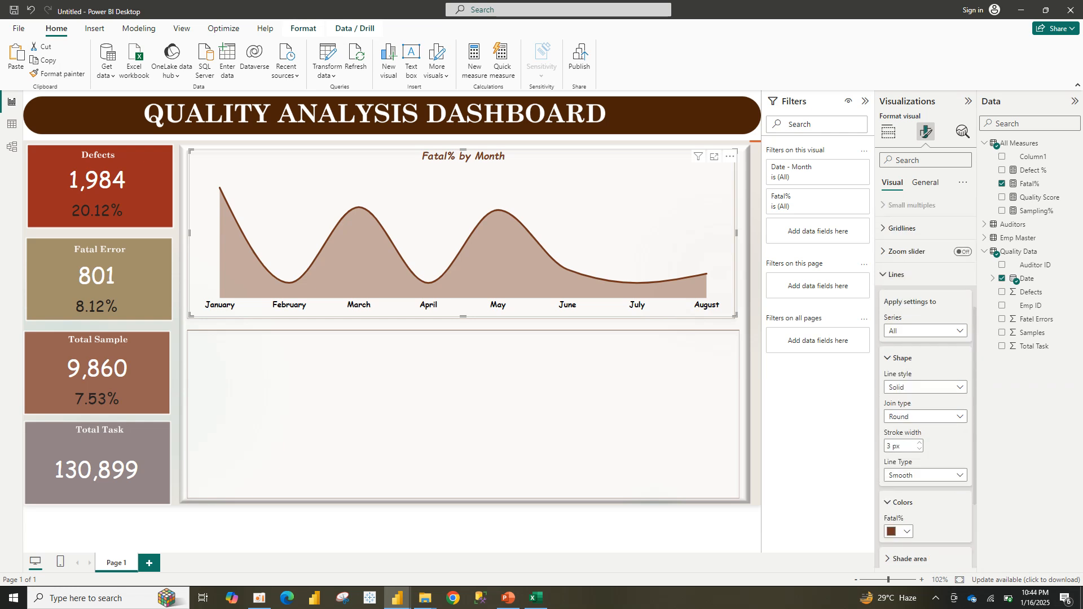
left_click(897, 274)
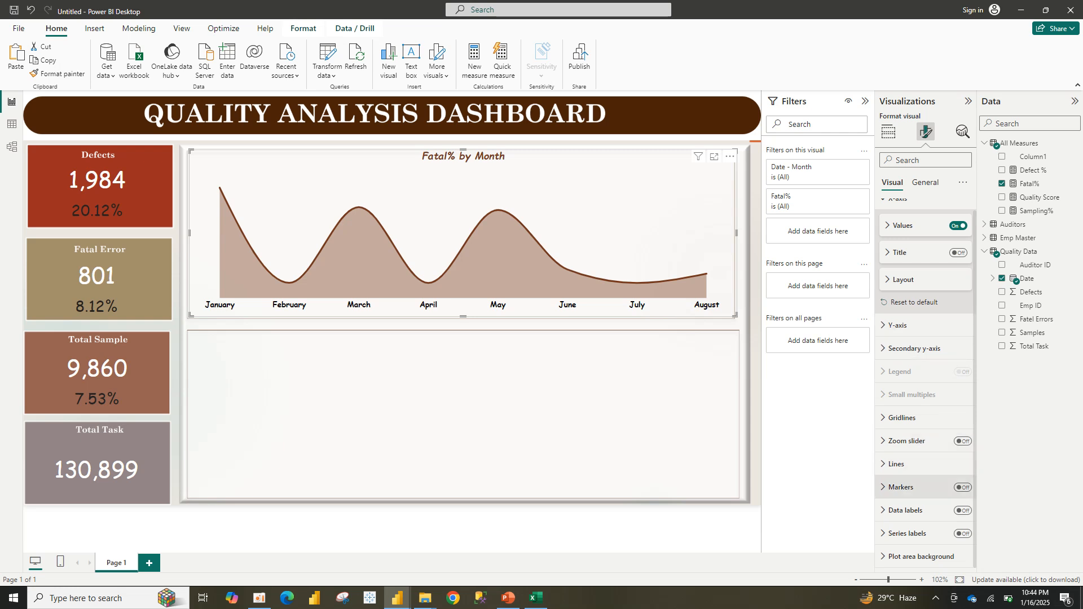
- Turn on round markers for all series of the Fatal% by Month chart and set their size to 9 px
left_click(963, 488)
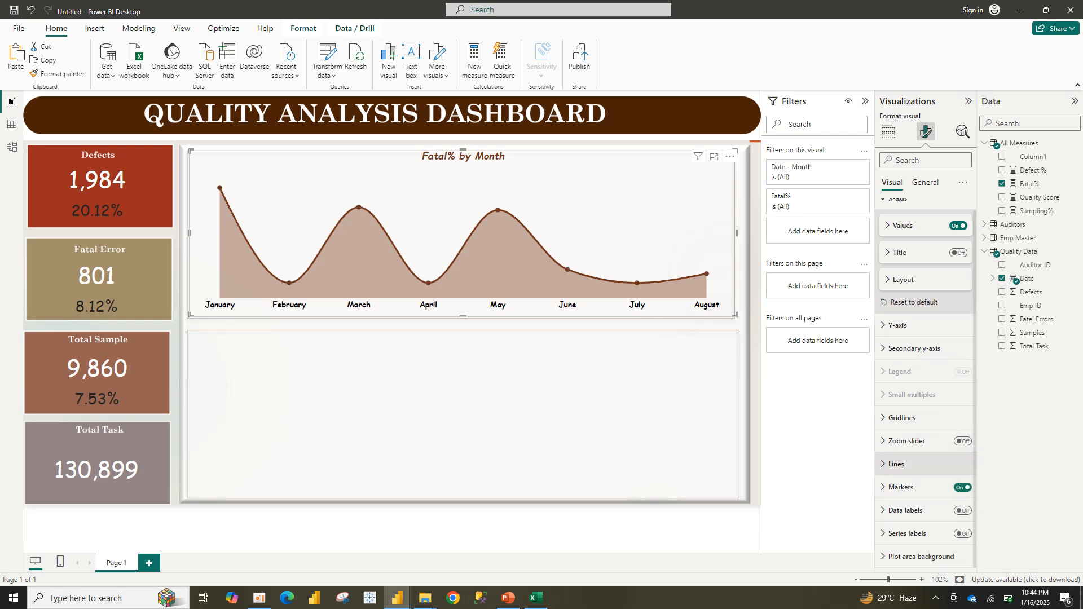
left_click(901, 488)
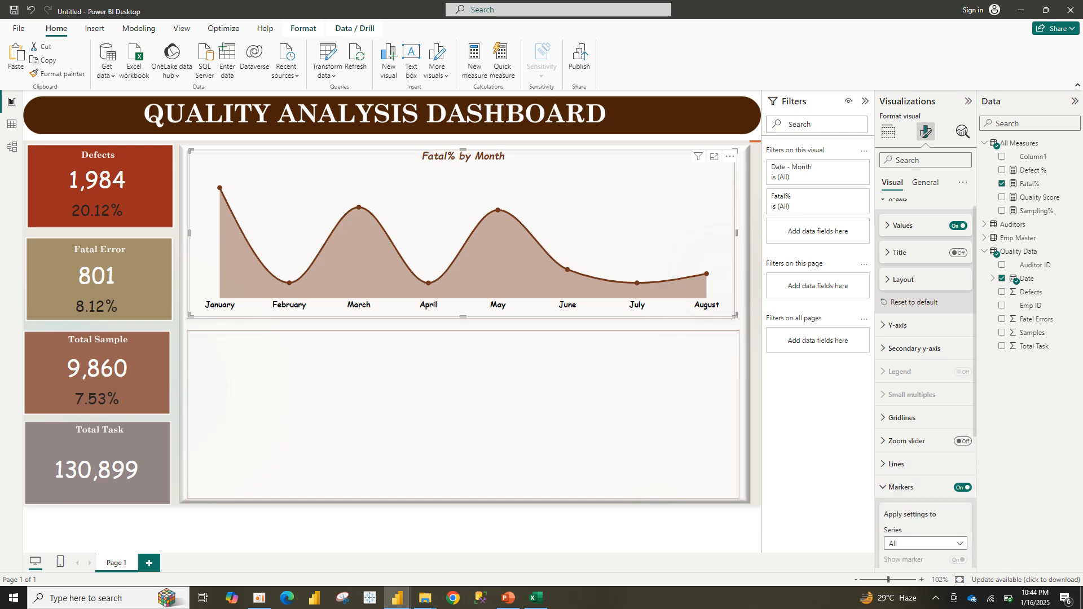
scroll(925, 384, "down", 3)
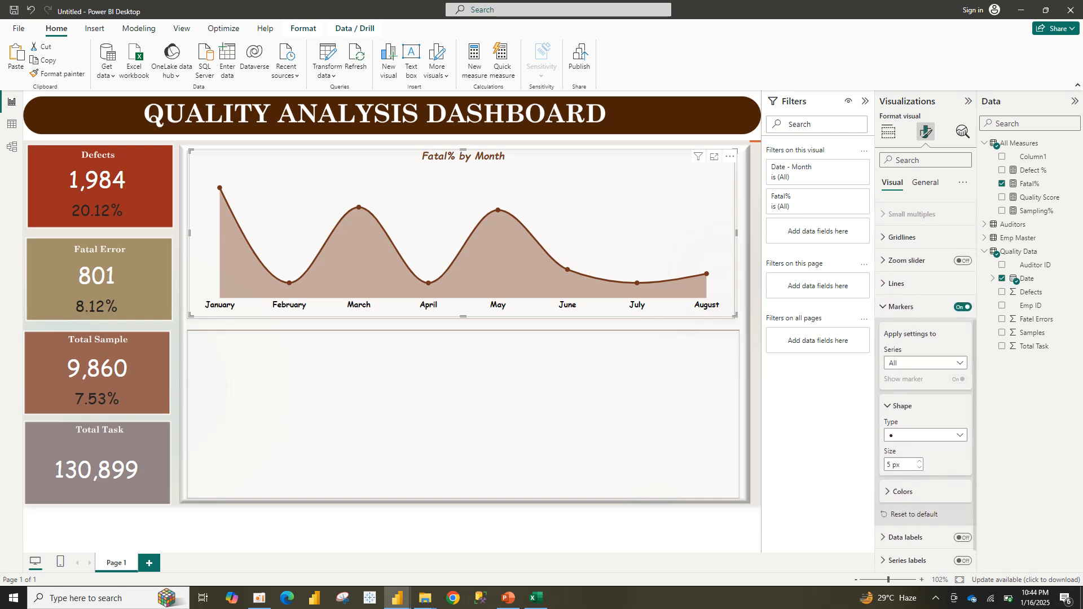
left_click(925, 435)
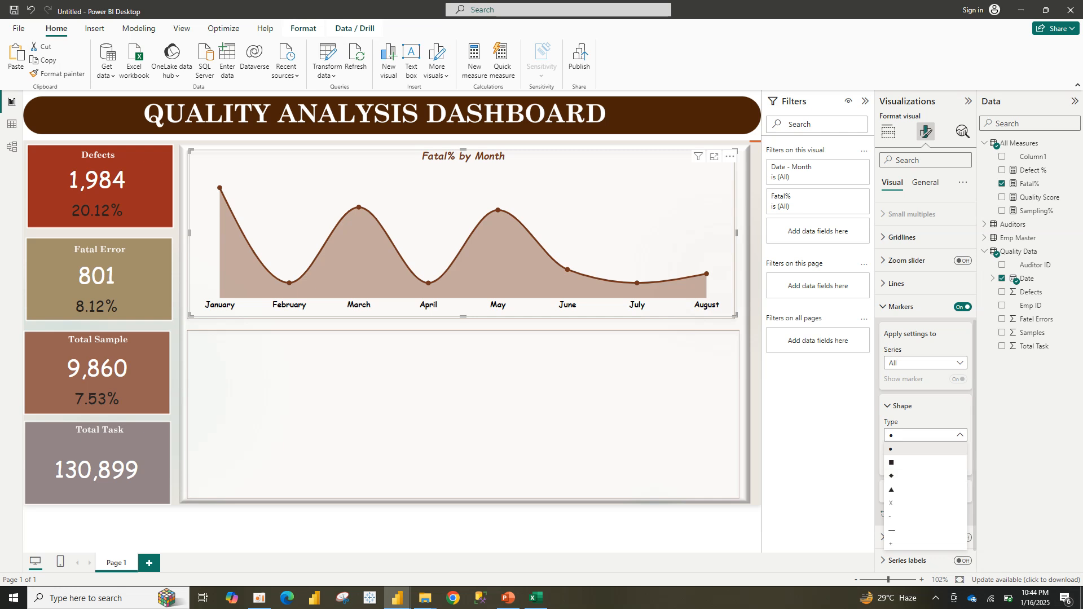
left_click(925, 435)
left_click(925, 435)
left_click(925, 435)
left_click(920, 461)
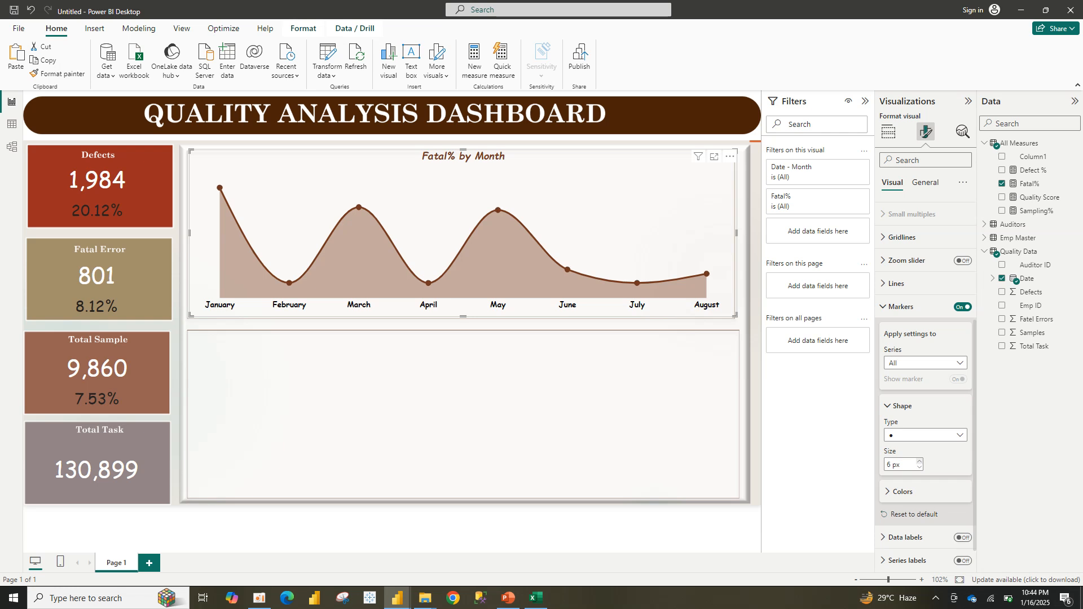
left_click(920, 462)
- Try to apply the recently used dark brown as the default color of the chart markers
left_click(903, 491)
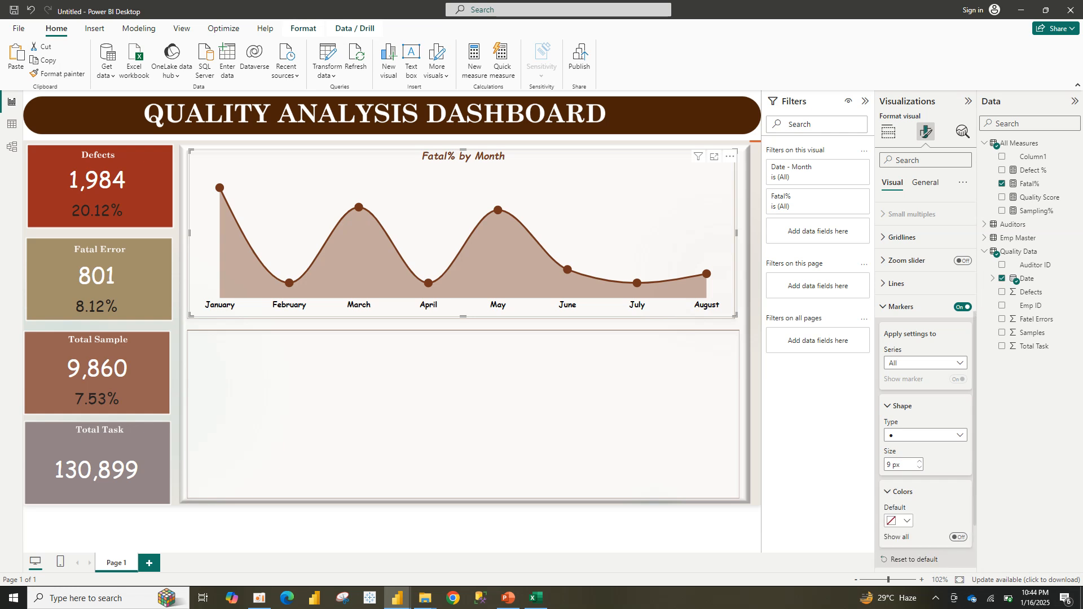
left_click(898, 521)
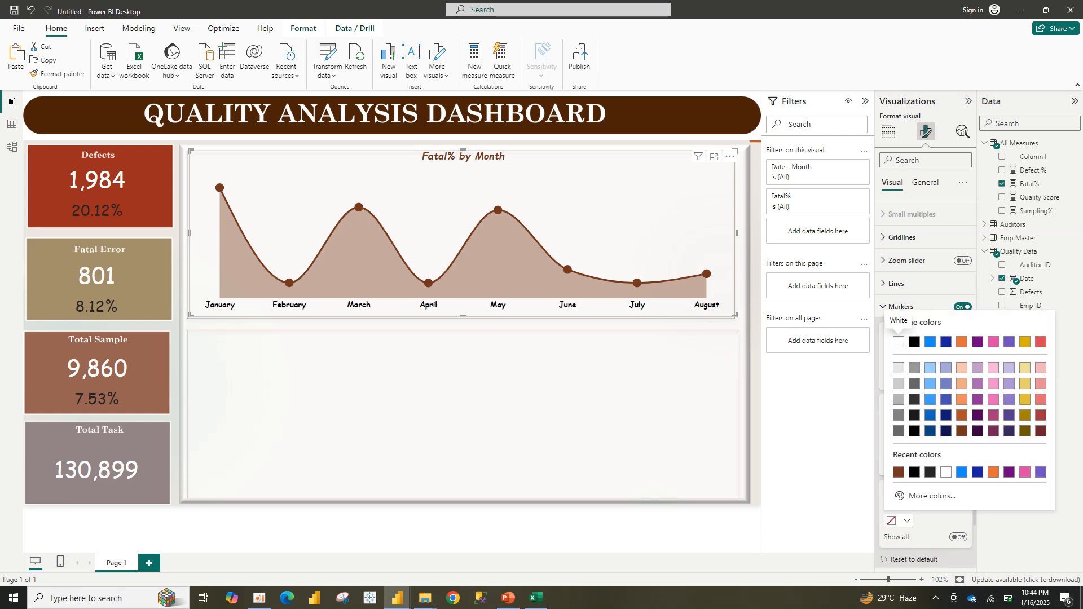
left_click(899, 472)
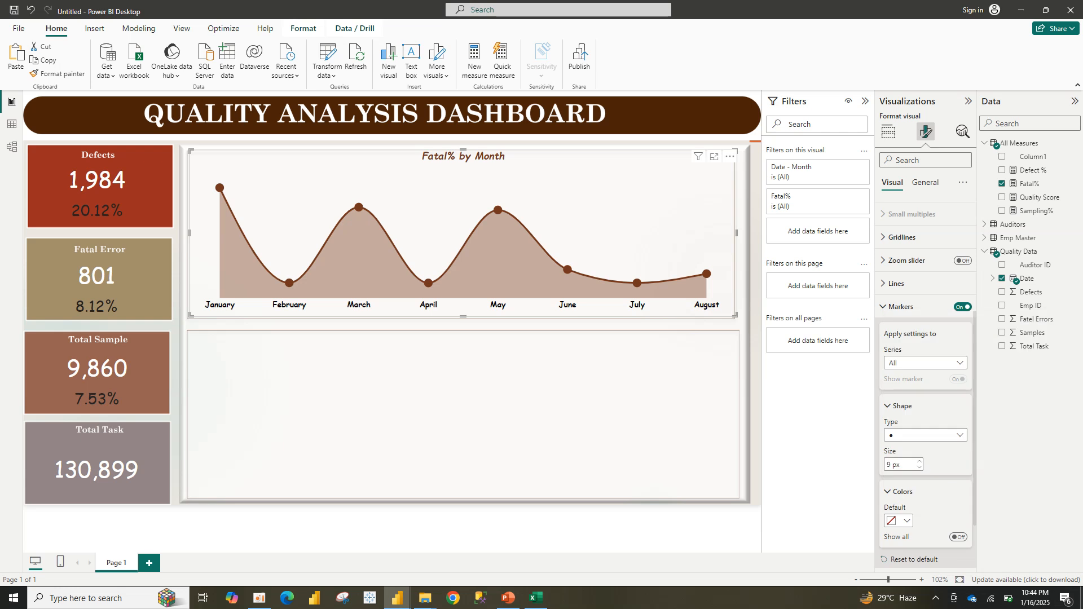
- Turn on data labels for the Fatal% by Month chart and open their settings
scroll(925, 395, "down", 3)
left_click(963, 511)
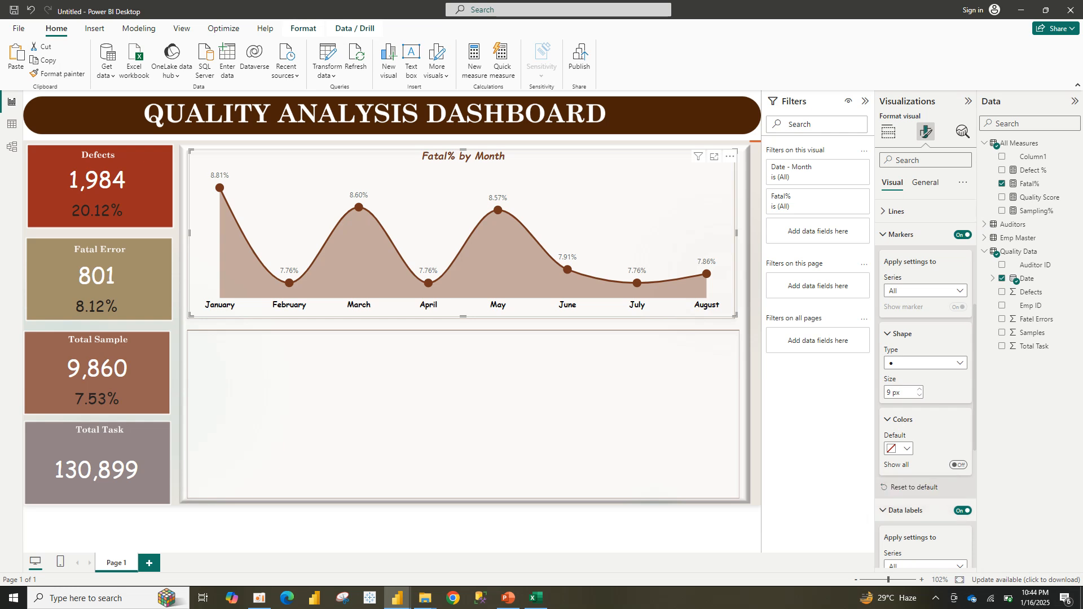
left_click(905, 511)
scroll(926, 383, "down", 1)
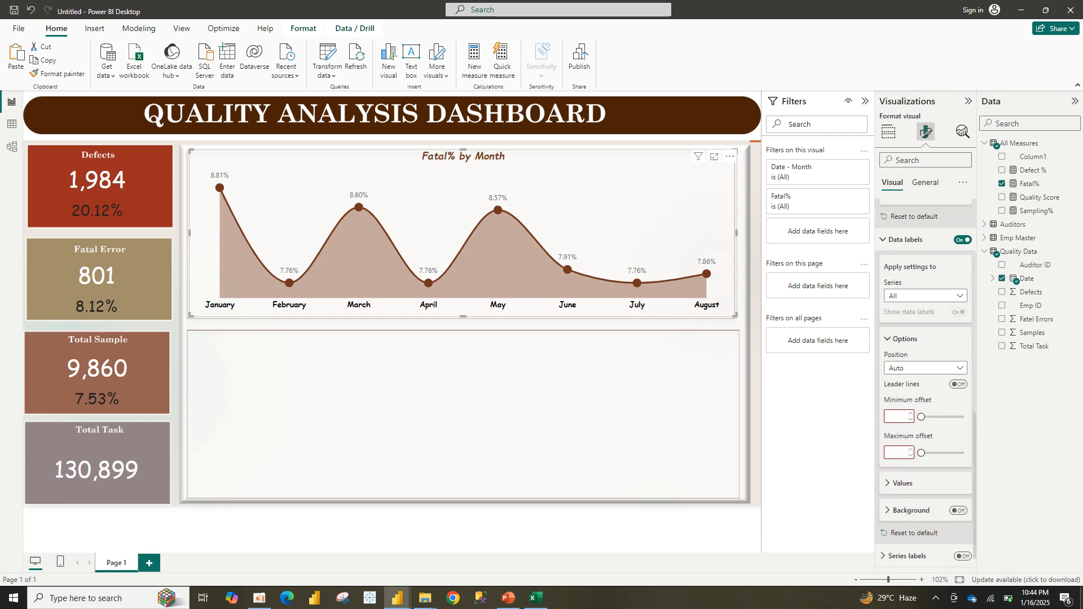
- Format the data label values as bold black text in Comic Sans MS
left_click(902, 483)
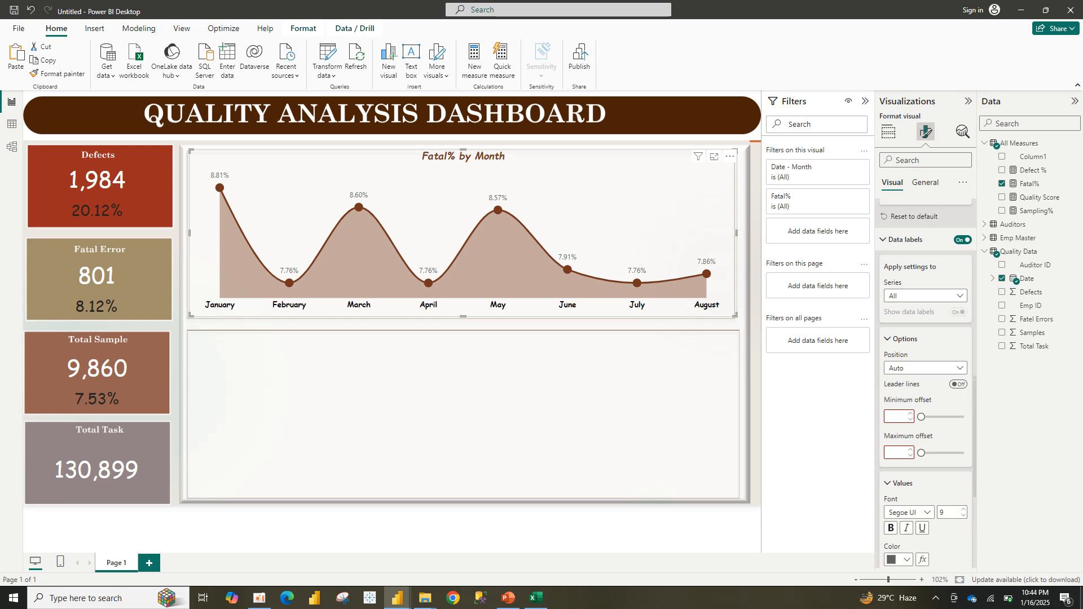
left_click(899, 559)
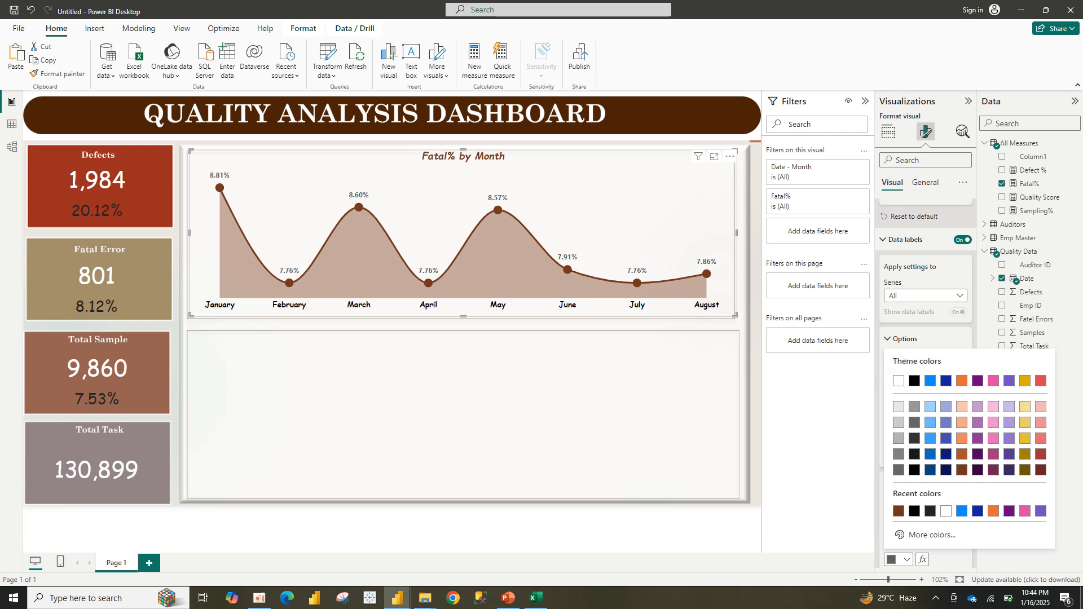
left_click(914, 510)
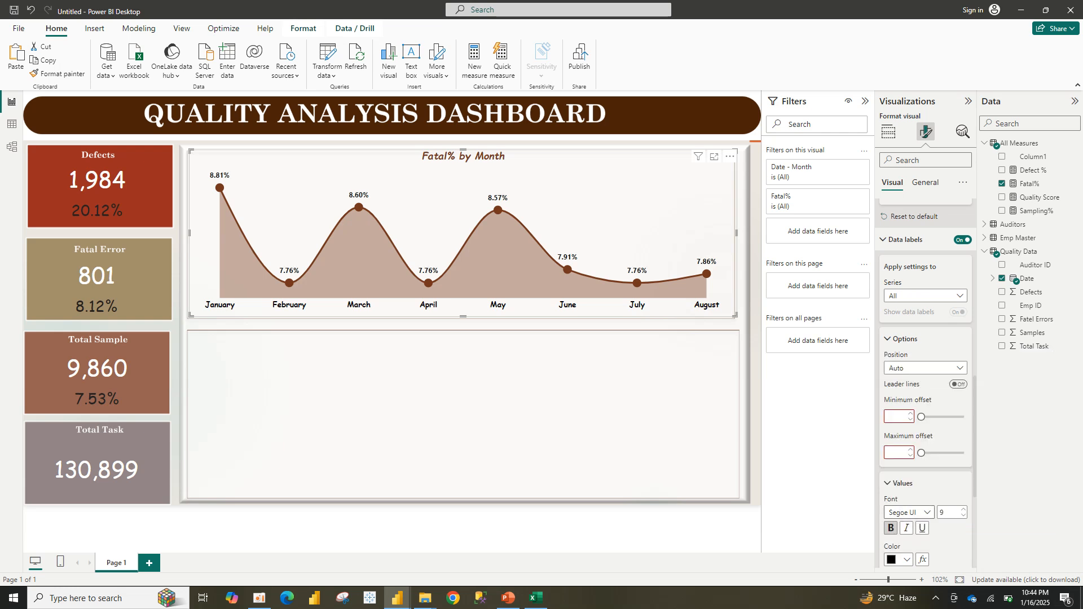
left_click(904, 512)
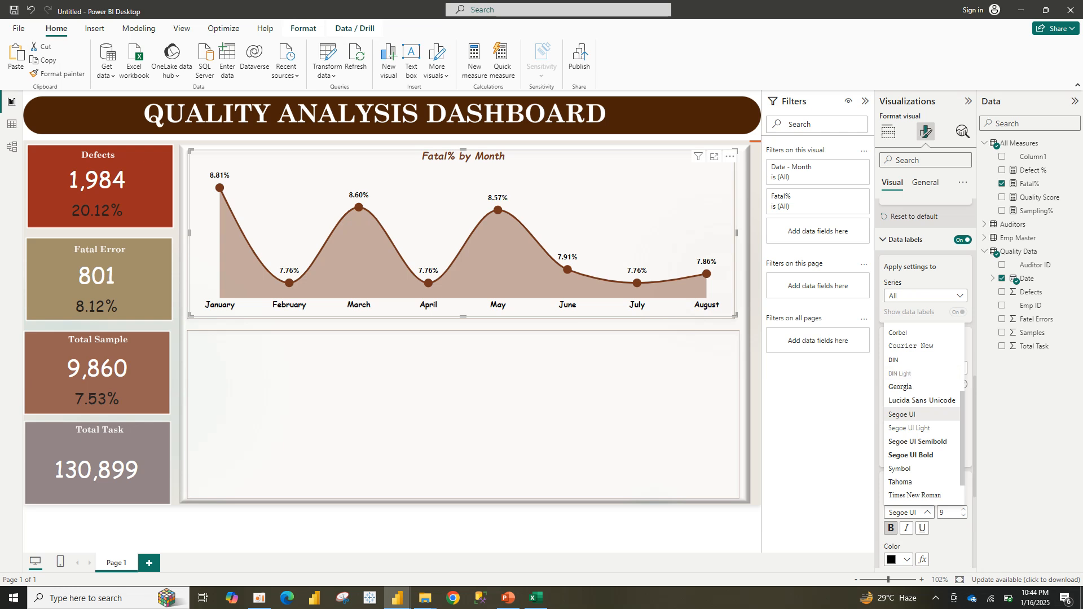
scroll(922, 389, "up", 3)
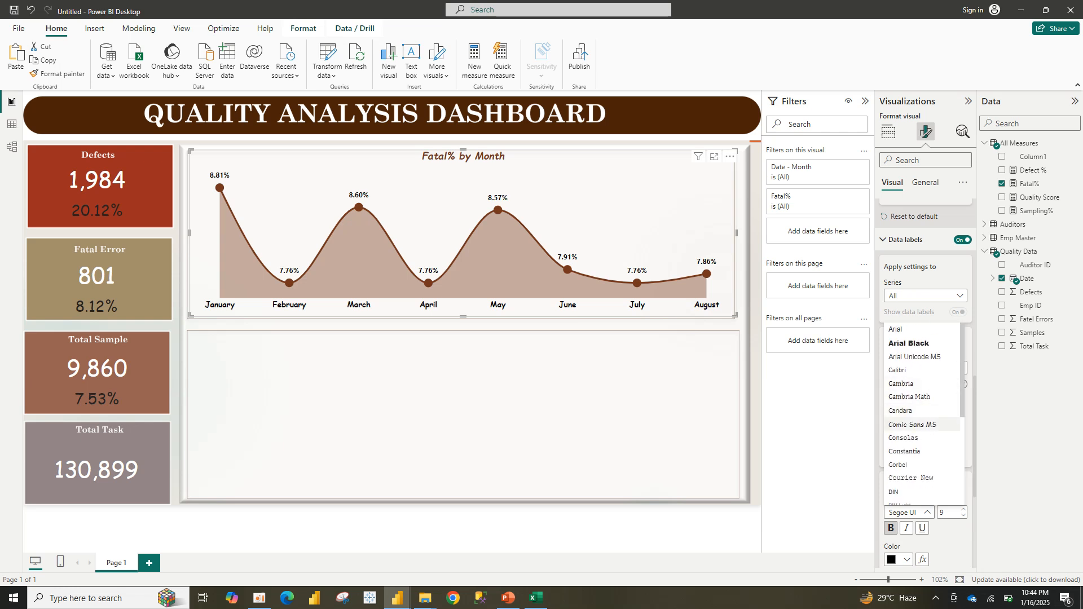
left_click(912, 424)
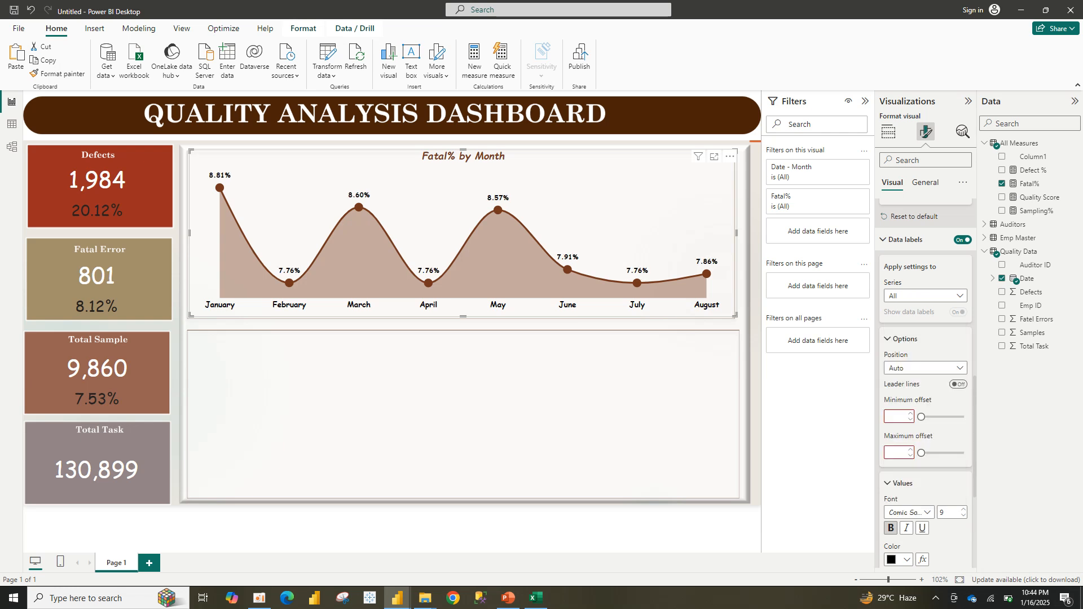
- Make the Fatal% by Month chart slightly narrower within the upper panel
left_click(699, 386)
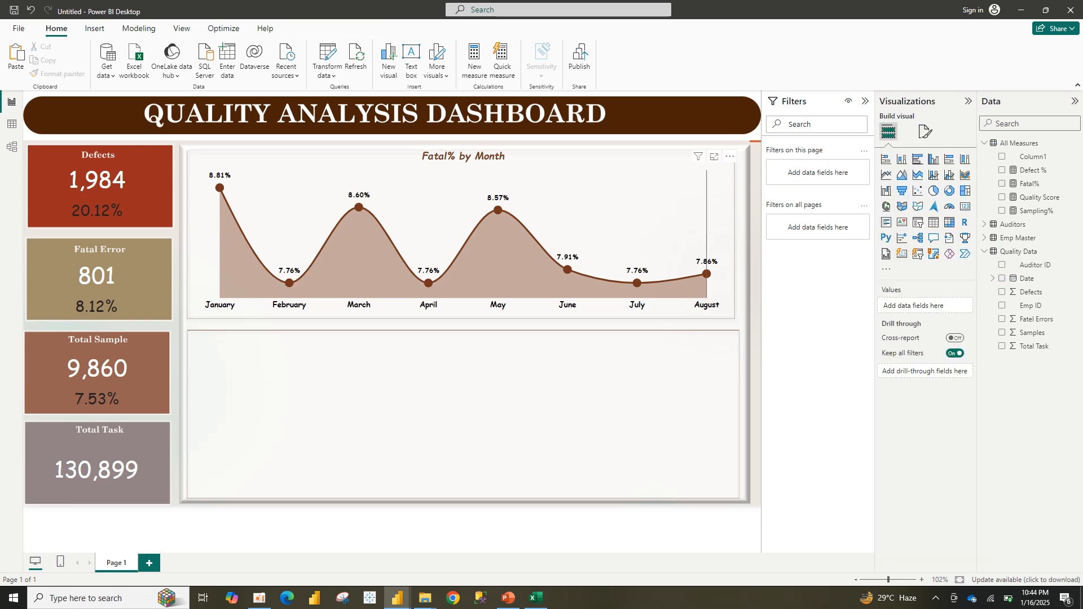
left_click(637, 221)
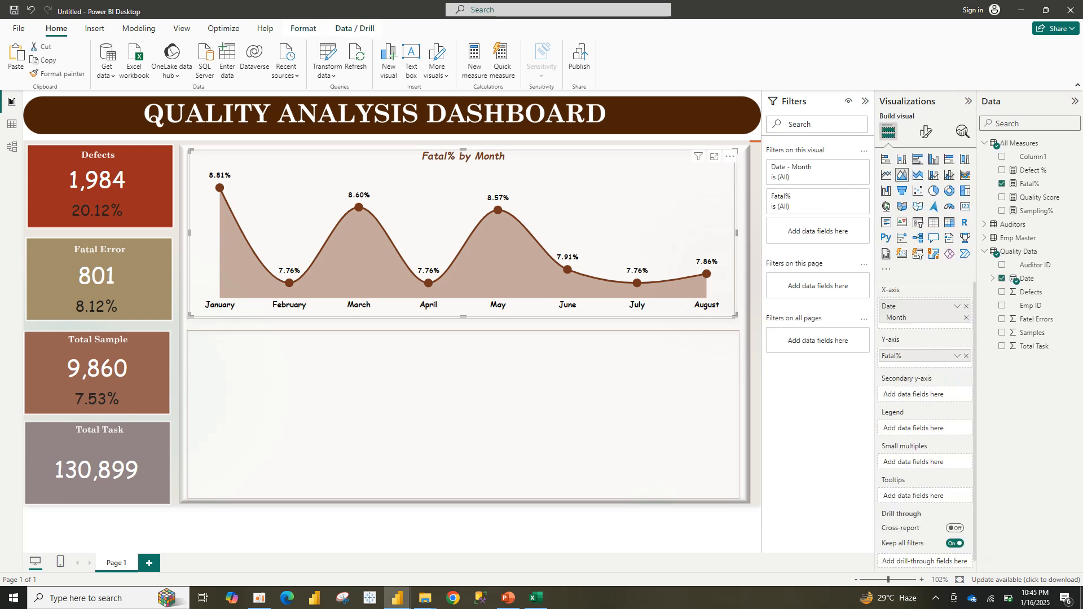
mouse_move(735, 315)
left_mouse_down()
mouse_move(740, 324)
mouse_move(730, 316)
left_mouse_up()
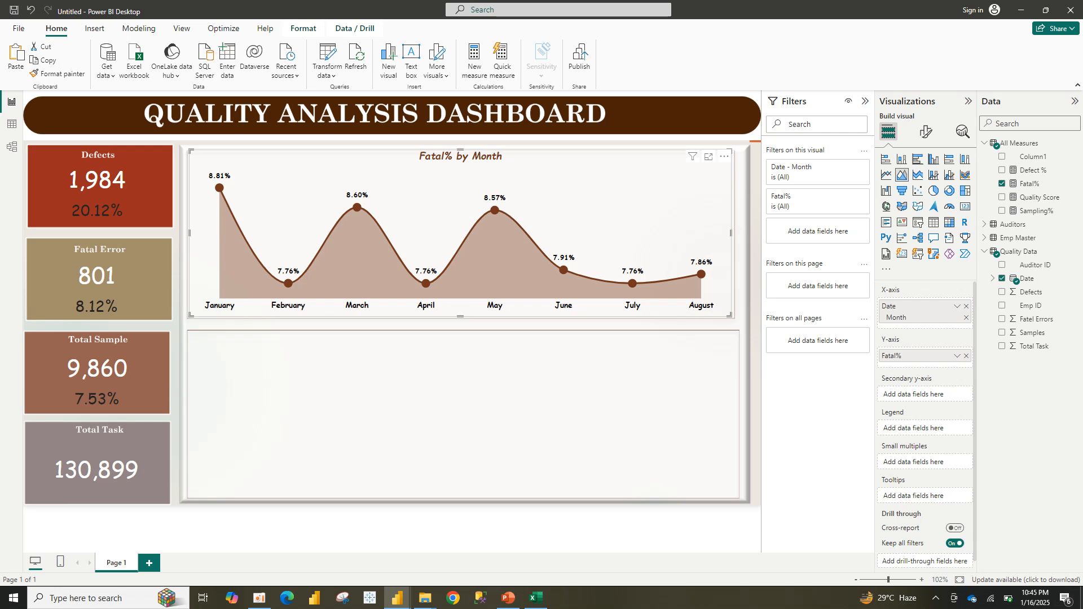
- Examine the Samples and Defects by Work Location chart in the finished Quality report, and return to the untitled report
mouse_move(397, 598)
left_click(334, 539)
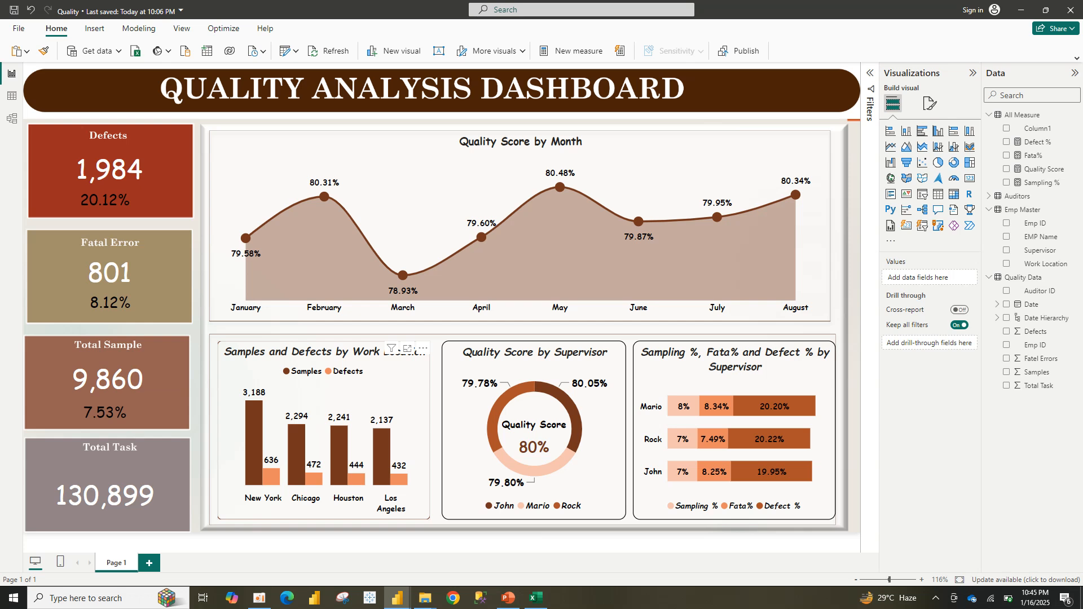
mouse_move(394, 467)
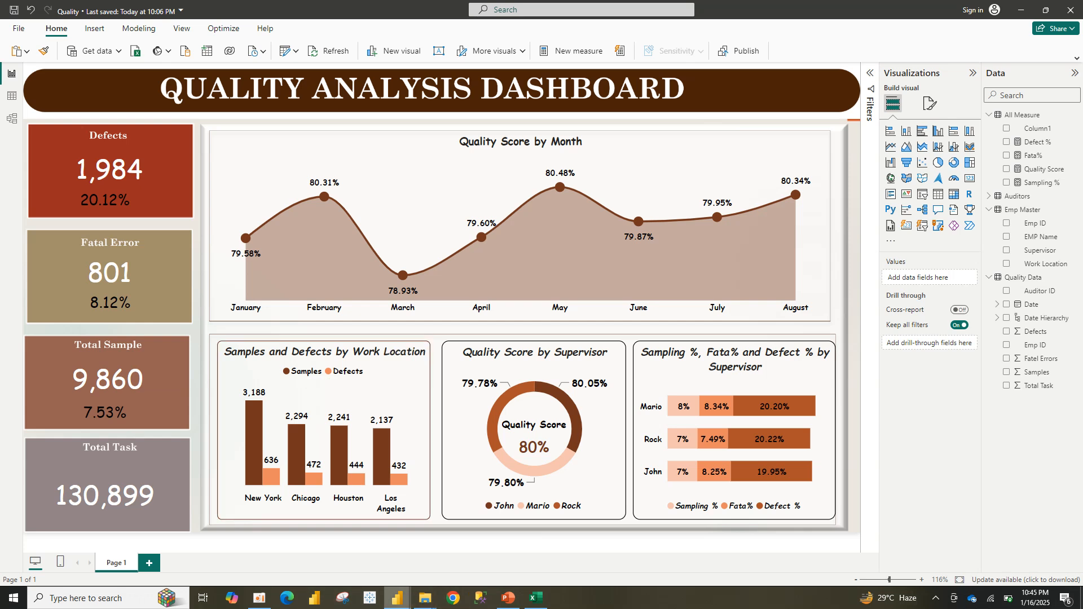
mouse_move(397, 598)
left_click(459, 545)
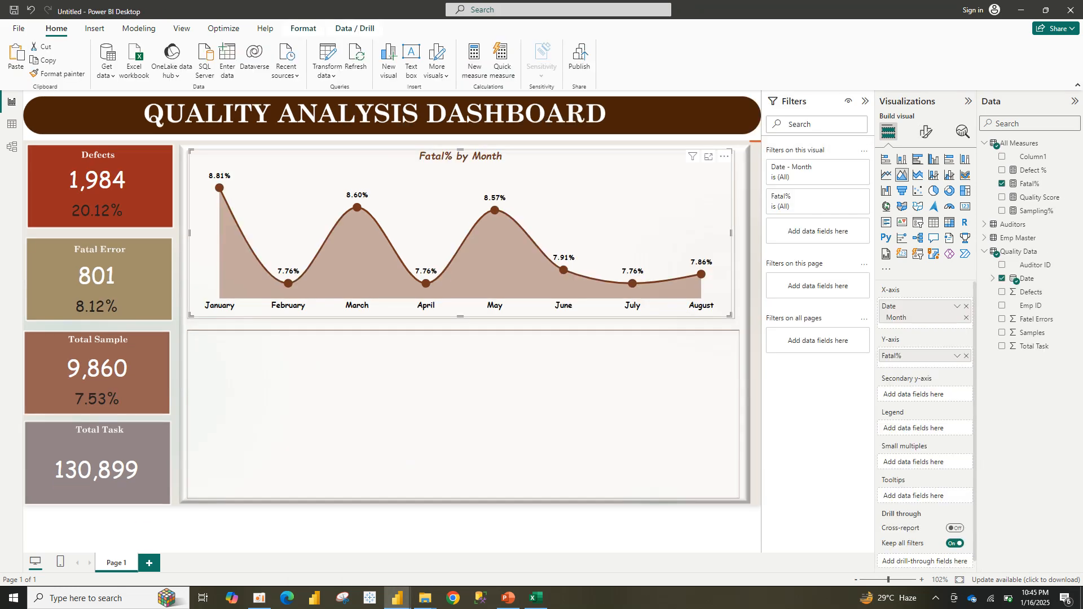
- Add a clustered column chart and fit it into the left part of the empty lower panel
left_click(485, 412)
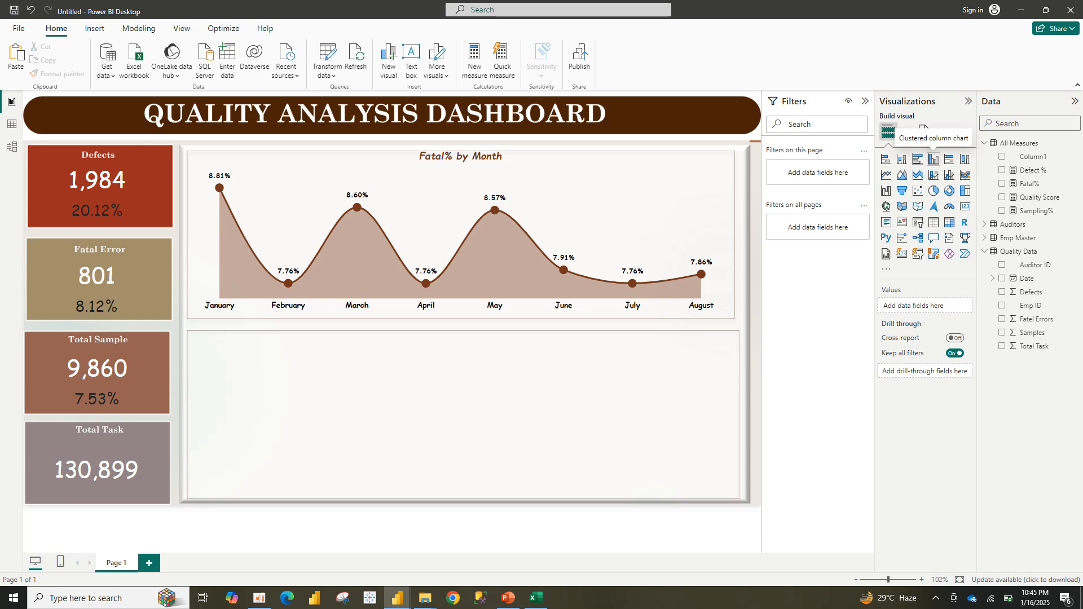
left_click(933, 159)
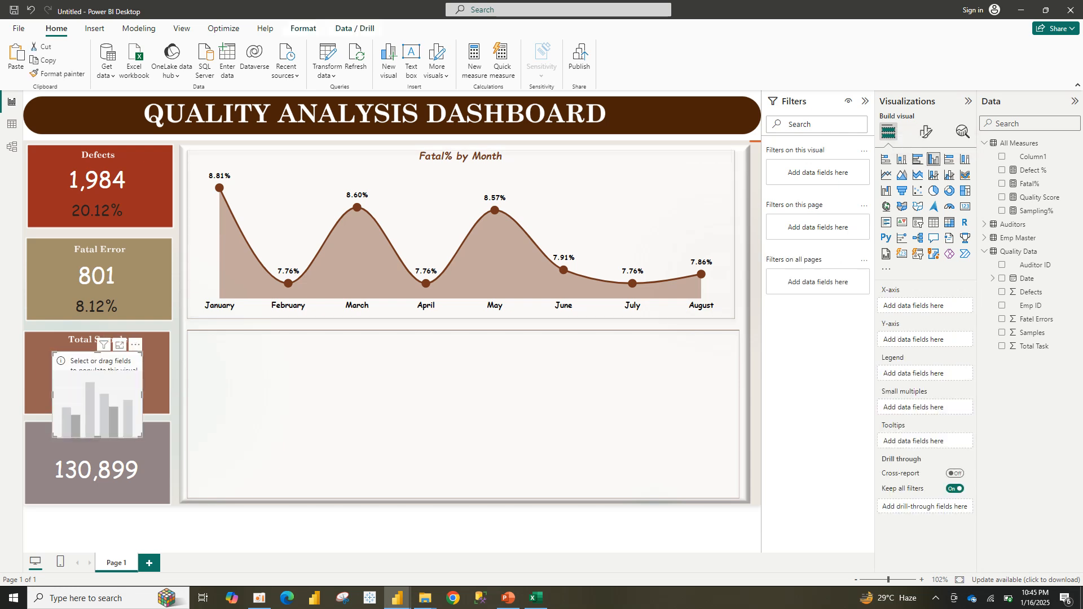
left_click_drag(97, 395, 241, 380)
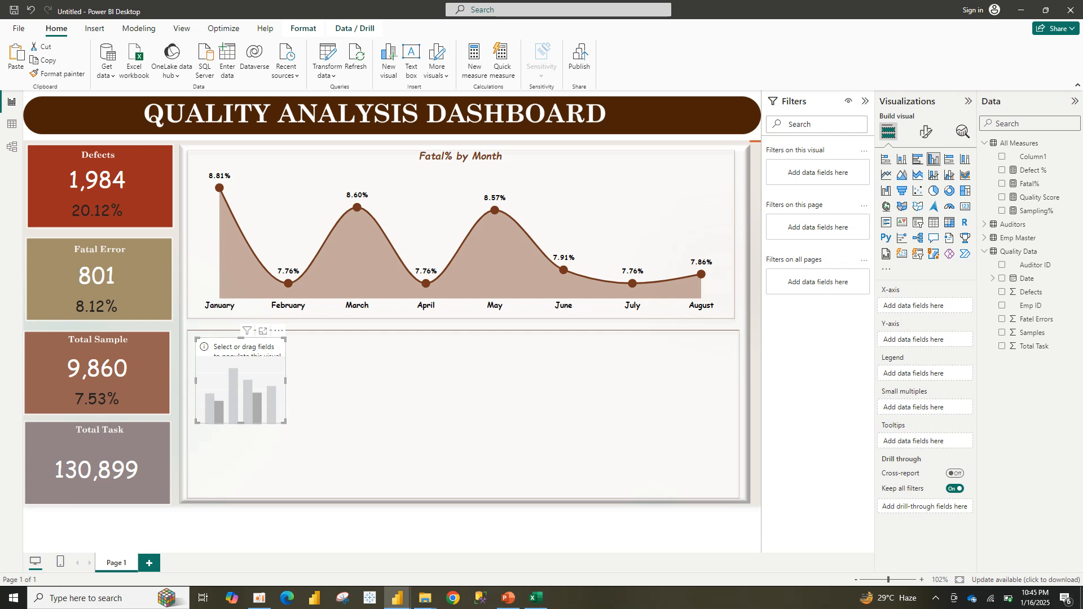
left_click_drag(285, 422, 350, 480)
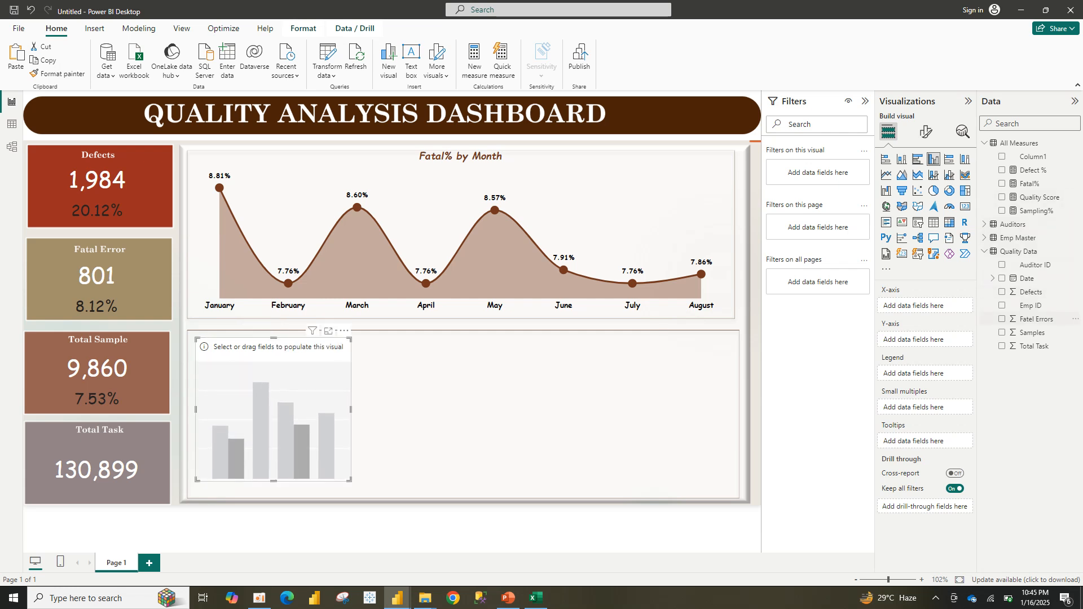
- Plot Samples and Defects on the column chart's Y-axis with Work Location on its X-axis
left_click(1002, 332)
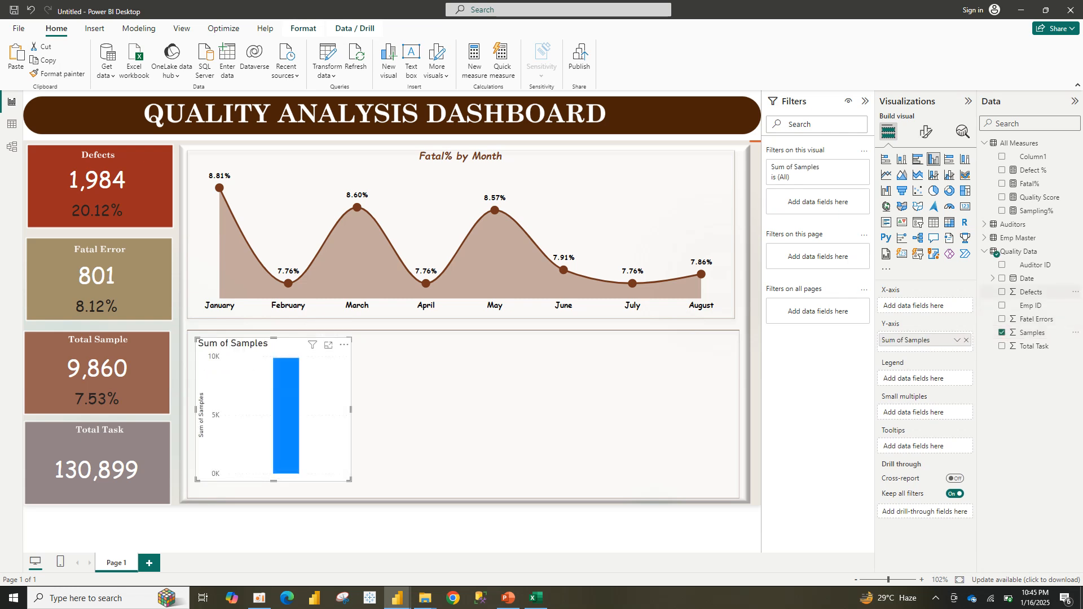
left_click(1002, 291)
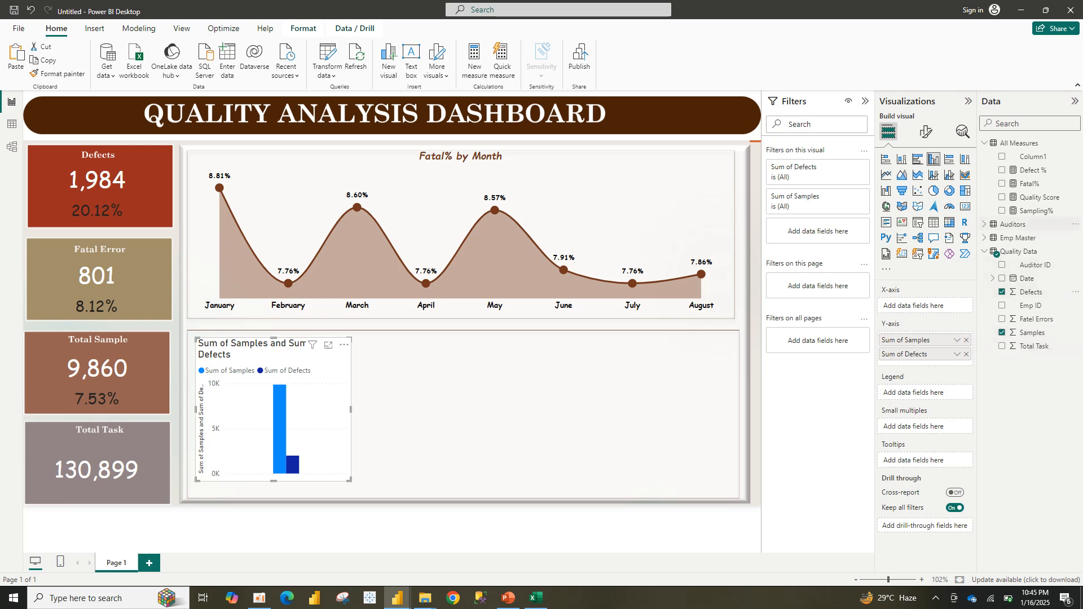
left_click(985, 225)
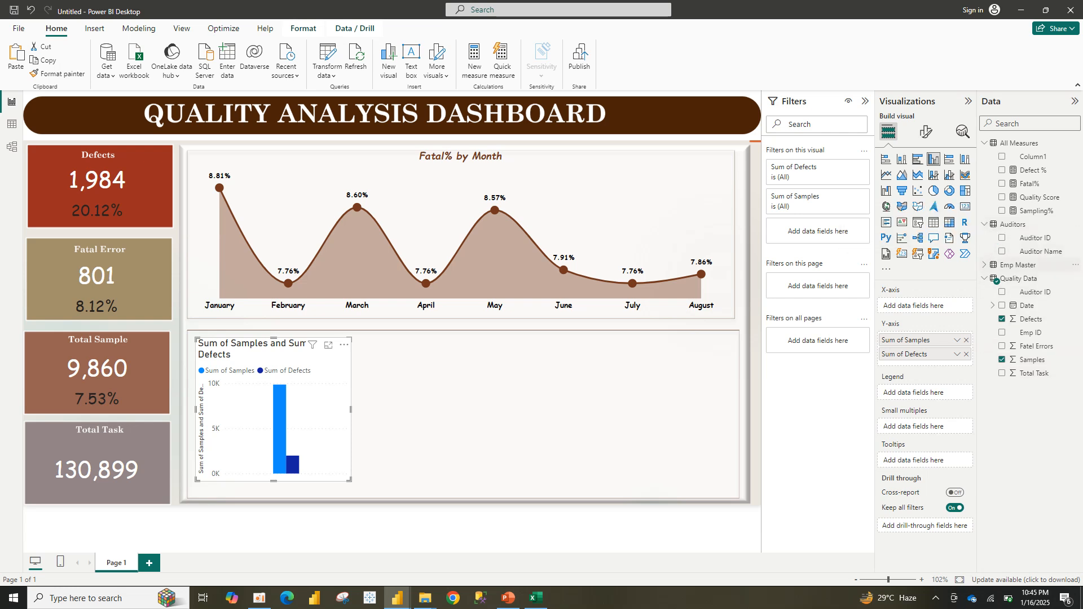
left_click(985, 265)
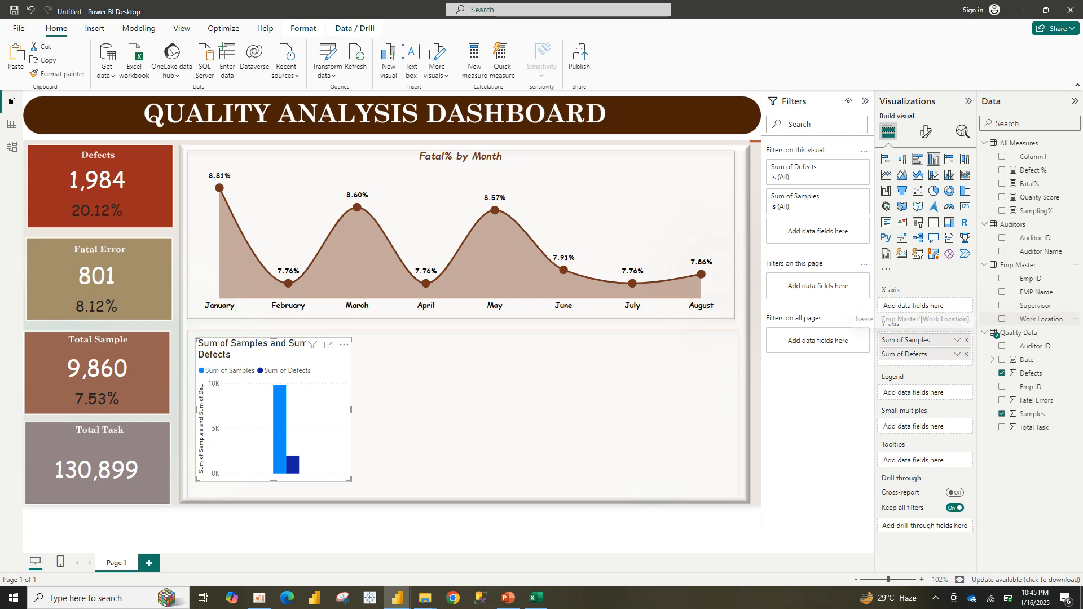
left_click(1041, 319)
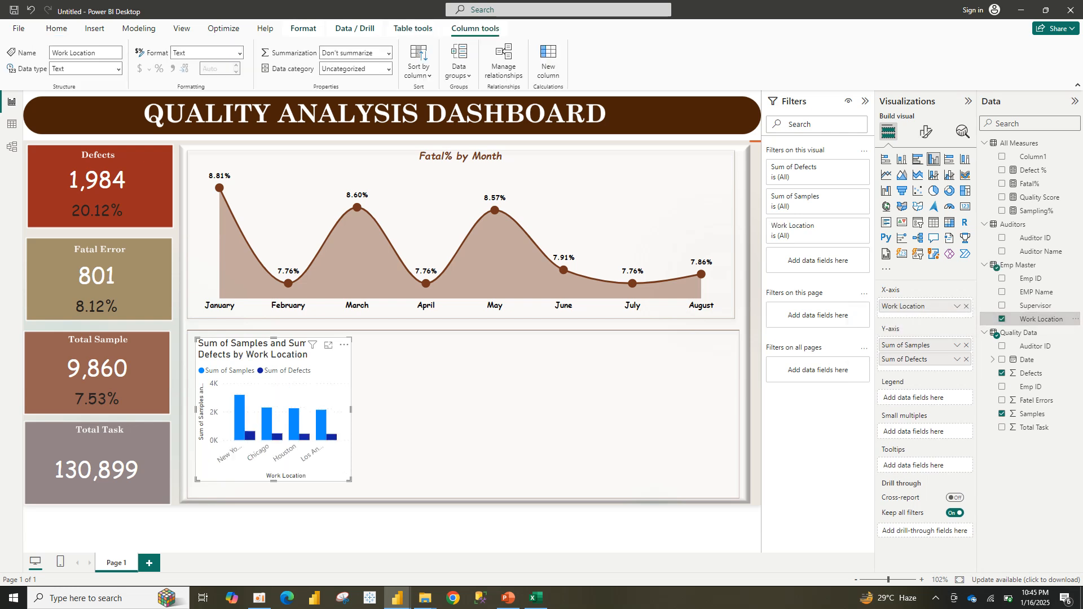
- Enlarge the column chart within the lower panel and rename its Sum of Samples field to Samples
left_click_drag(350, 480, 398, 484)
left_click_drag(344, 367, 343, 376)
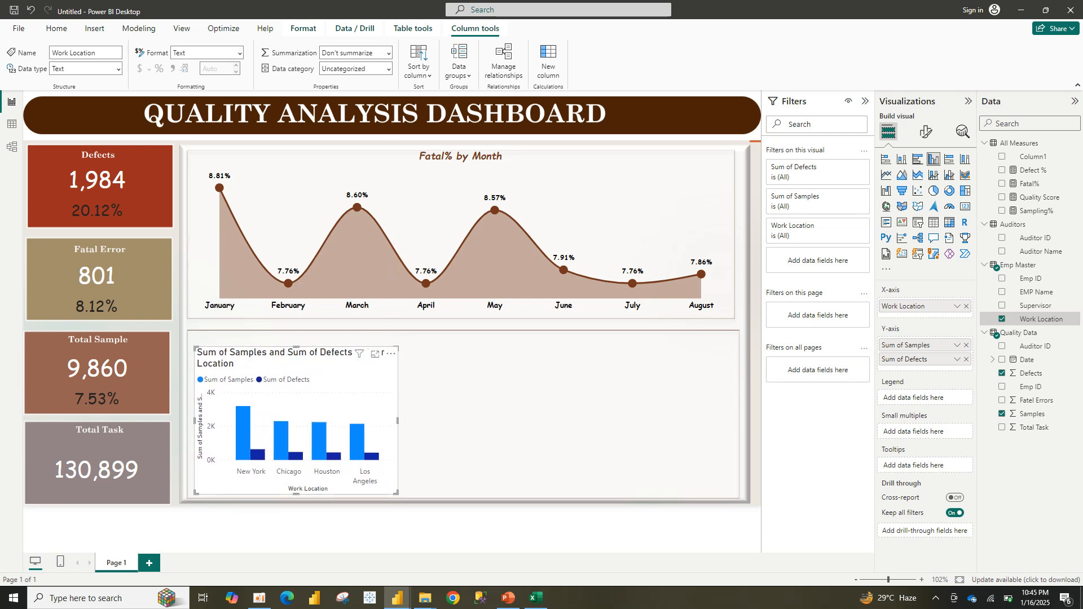
double_click(909, 346)
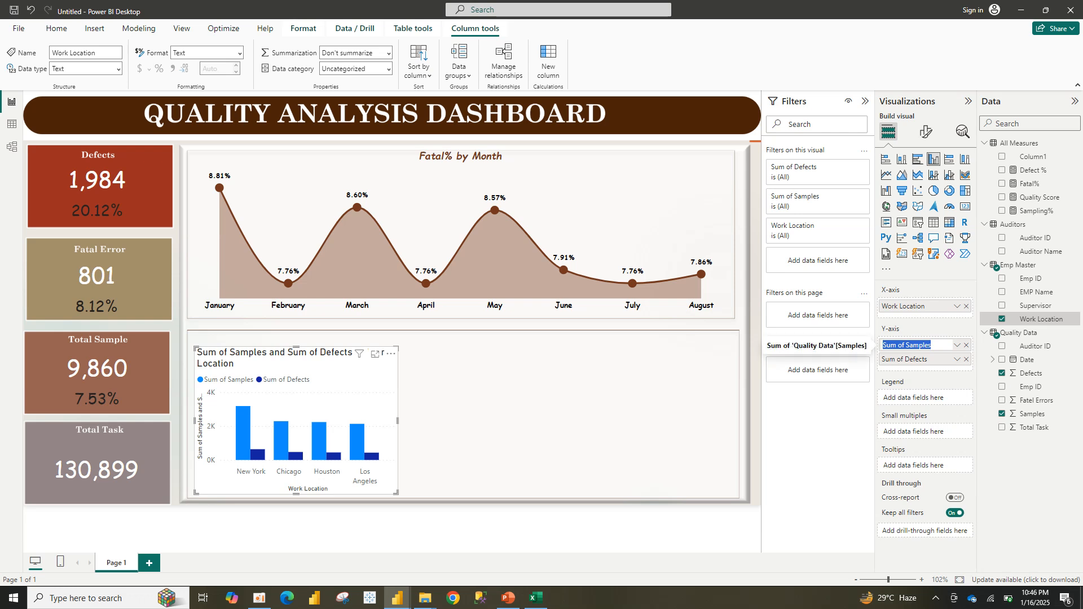
left_click(910, 345)
key("BackSpace")
key("BackSpace")
key("BackSpace")
key("BackSpace")
key("BackSpace")
key("BackSpace")
key("BackSpace")
key("Return")
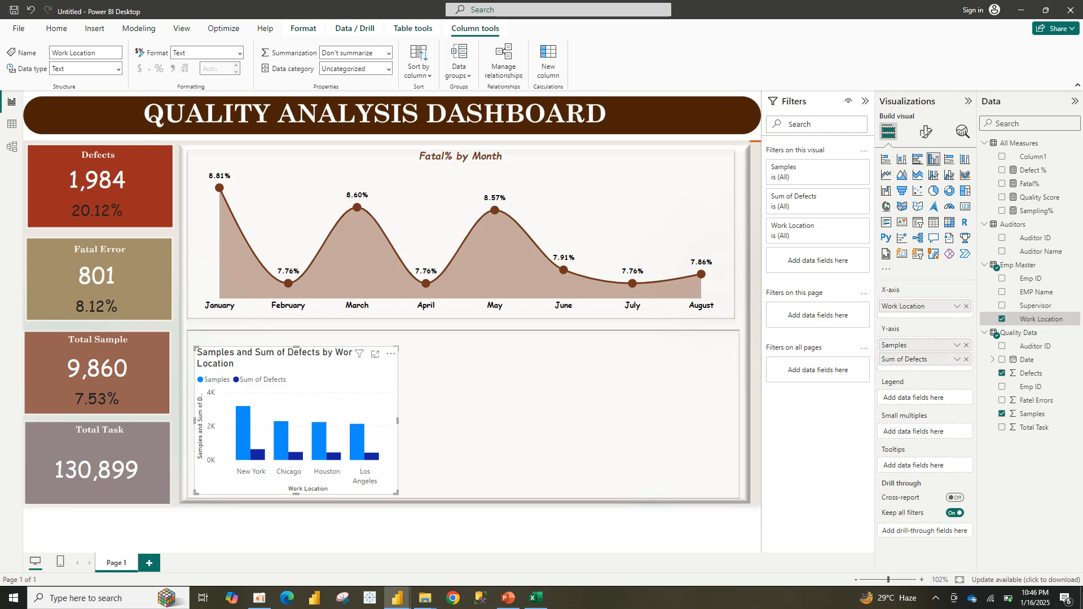
- Rename the column chart's Sum of Defects field to Defects
double_click(906, 359)
left_click(906, 360)
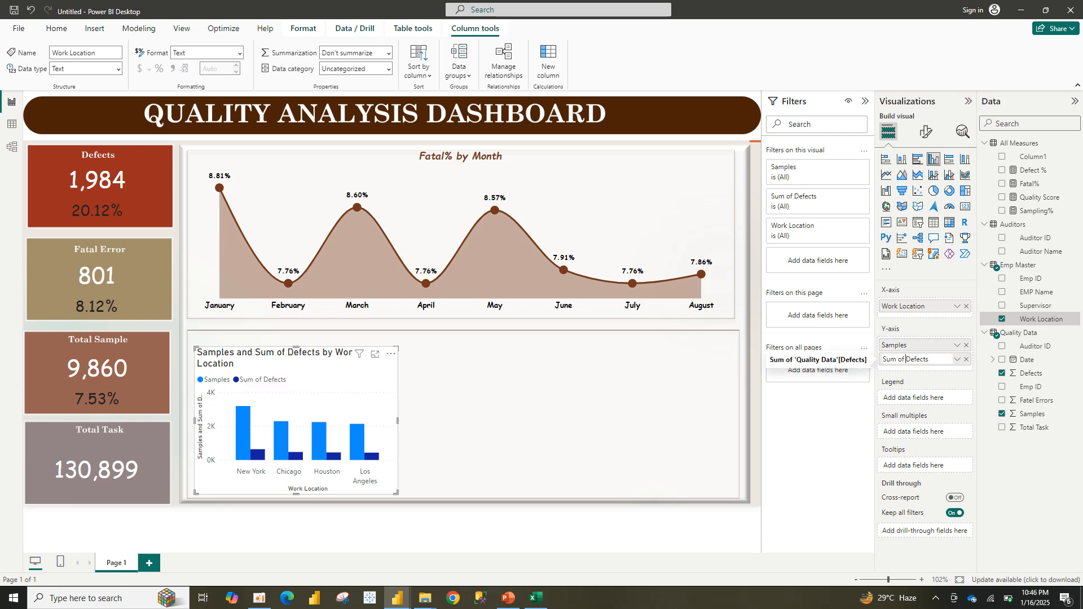
key("BackSpace")
key("BackSpace")
key("BackSpace")
key("BackSpace")
key("BackSpace")
key("BackSpace")
key("BackSpace")
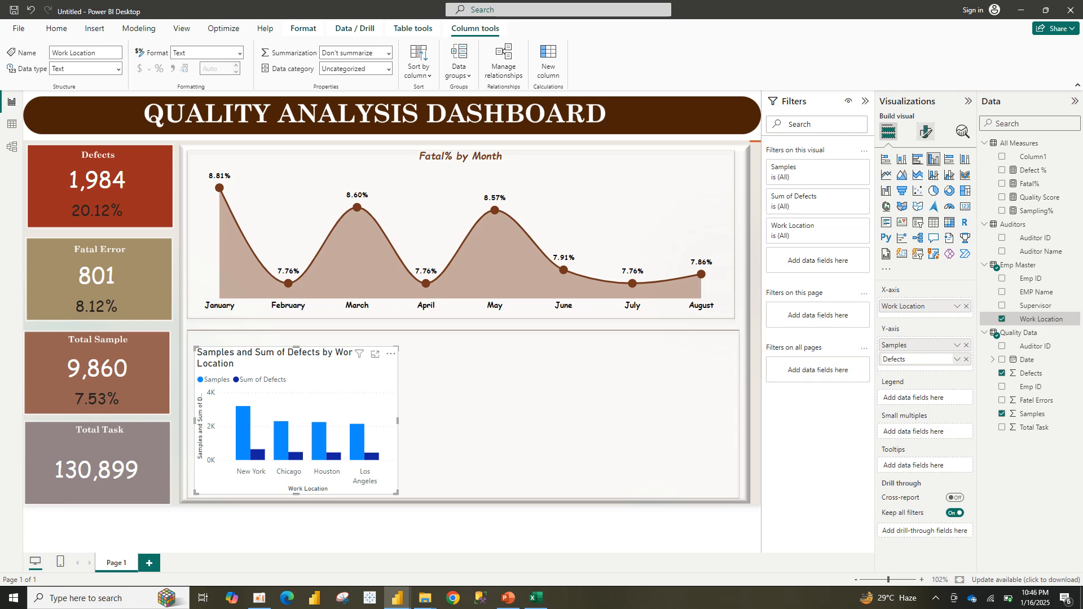
- Center the column chart's title and format it in bold Comic Sans MS
left_click(925, 131)
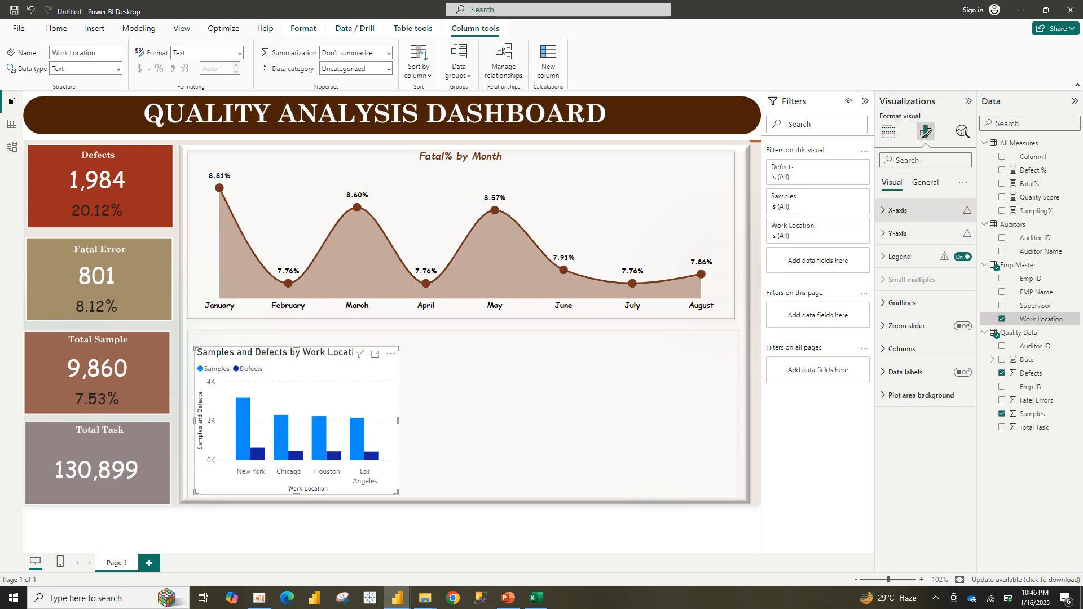
left_click(926, 182)
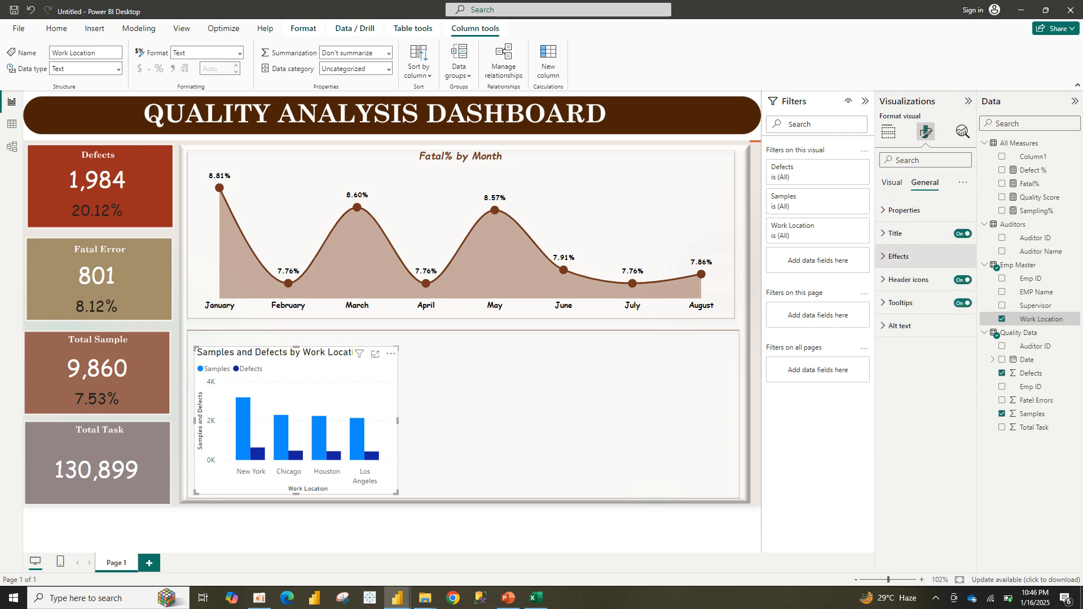
left_click(900, 256)
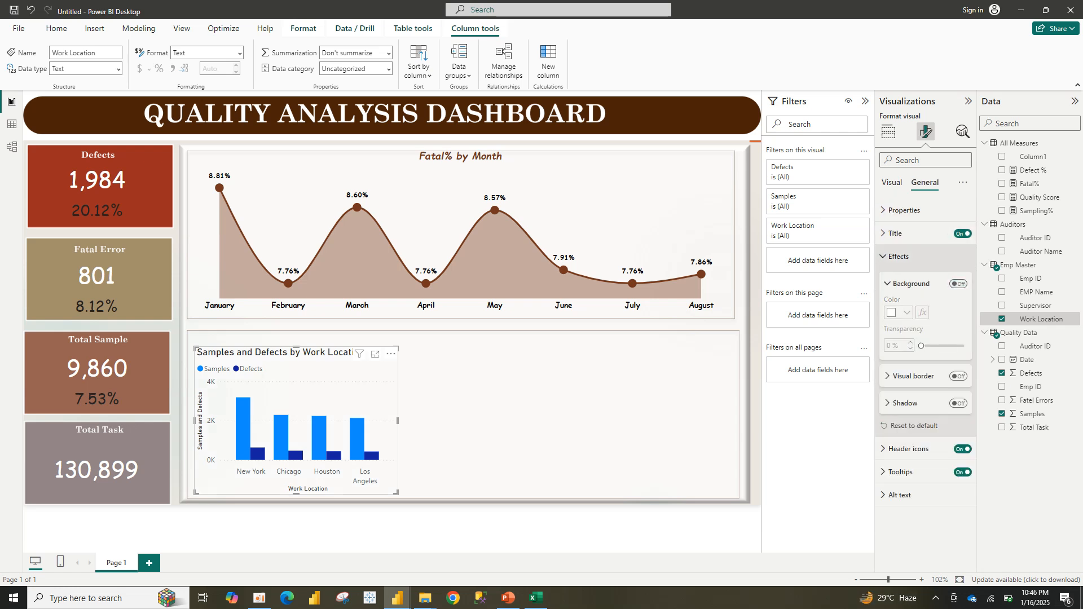
left_click(899, 256)
left_click(897, 233)
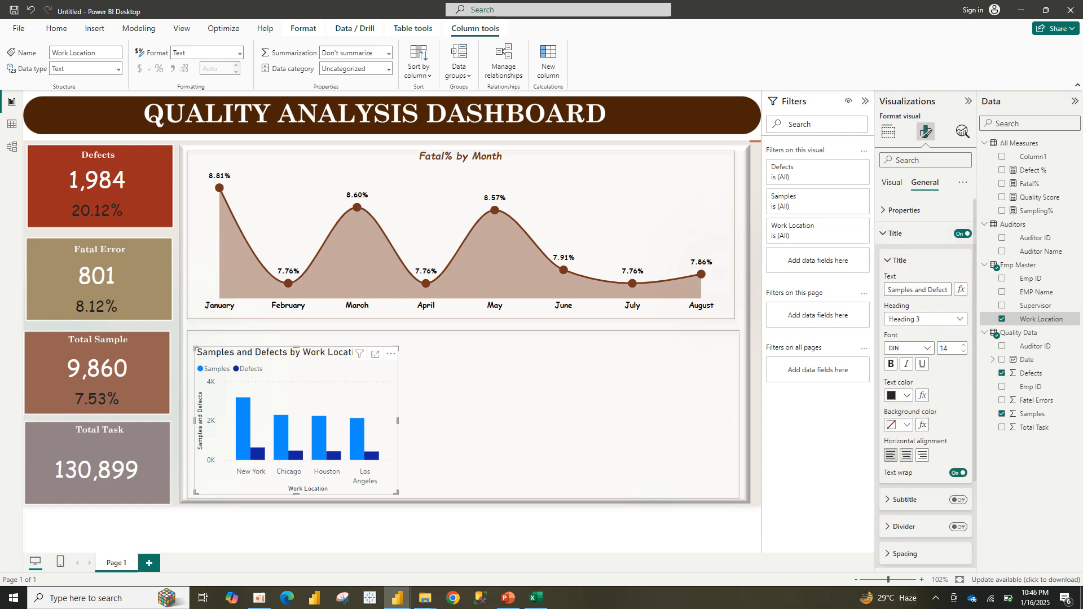
left_click(907, 456)
left_click(908, 348)
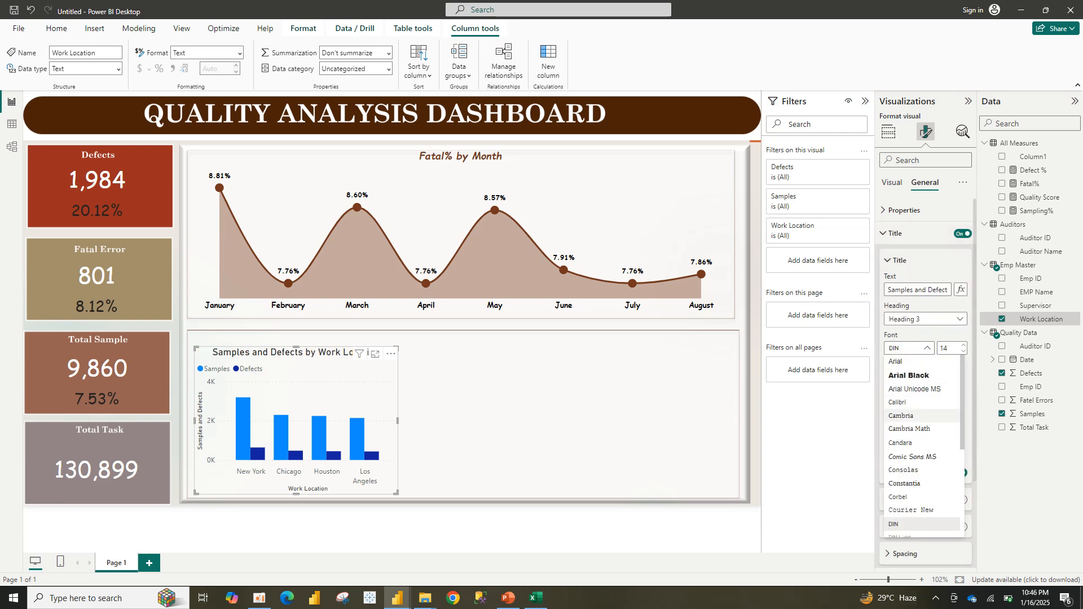
left_click(912, 456)
left_click(891, 364)
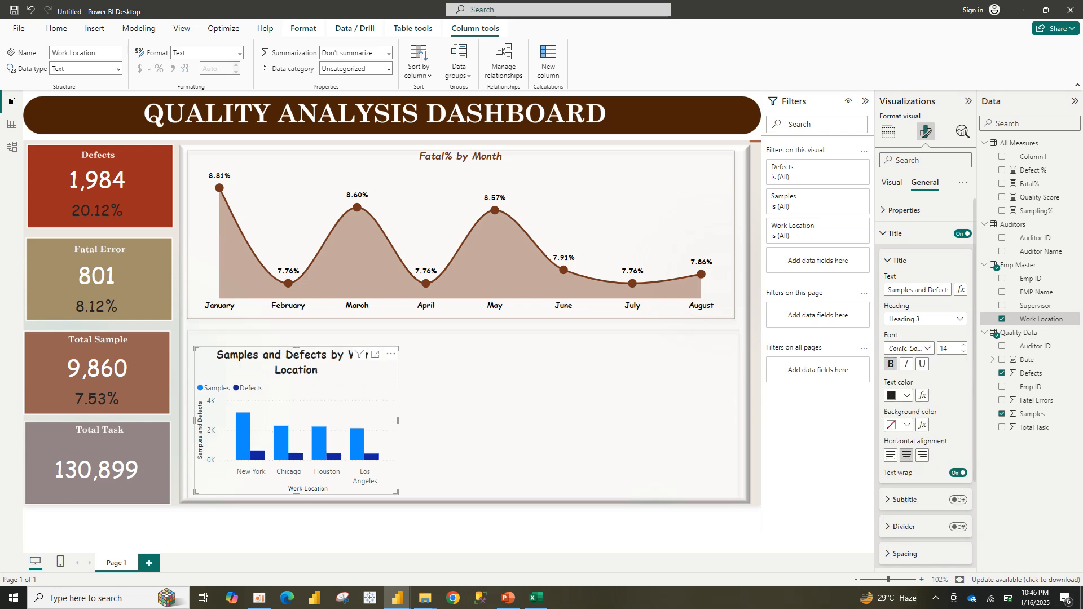
- Set the column chart's title to size 12 and color it brown #73361C
left_click(963, 351)
left_click(963, 351)
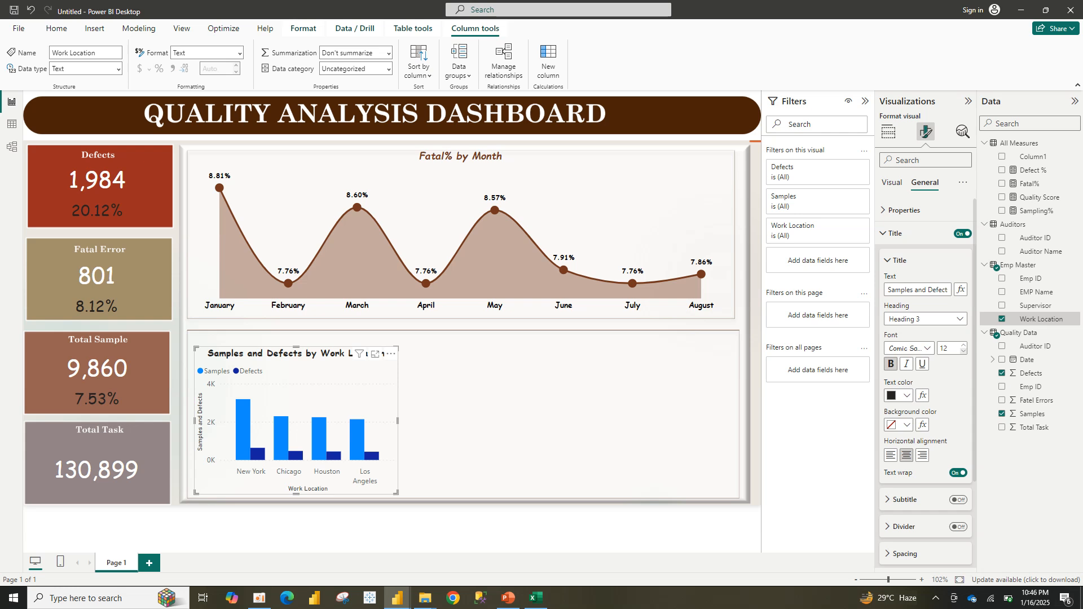
left_click(964, 352)
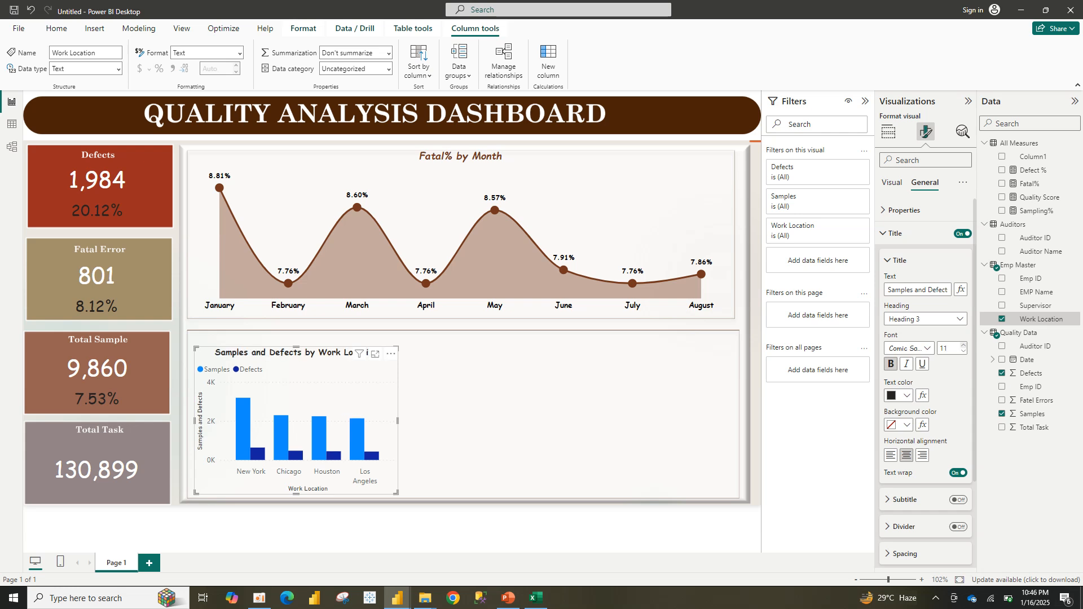
left_click(963, 345)
left_click(907, 395)
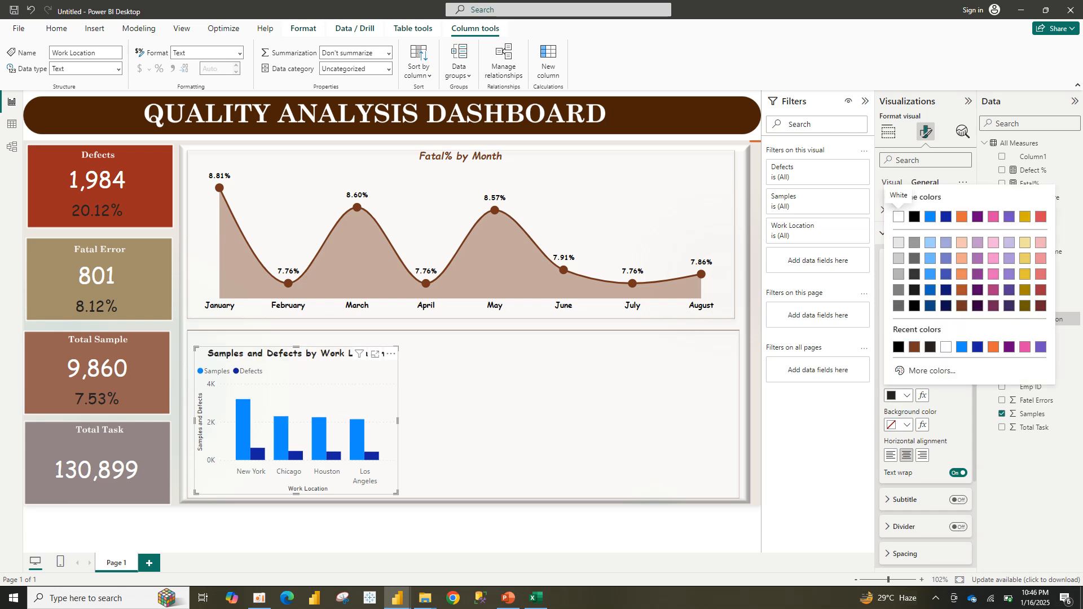
left_click(915, 347)
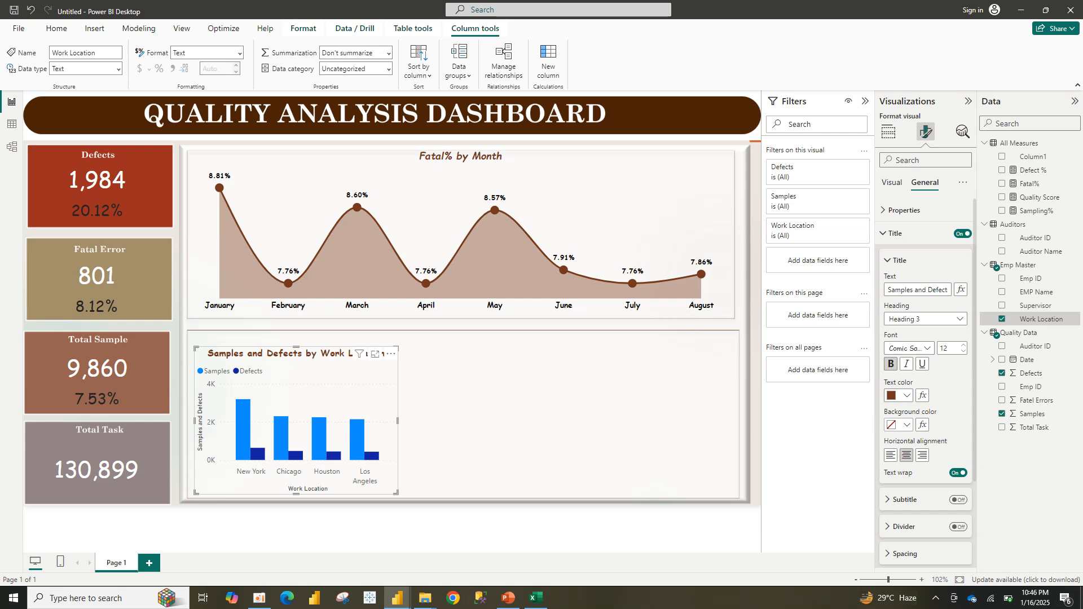
left_click(889, 261)
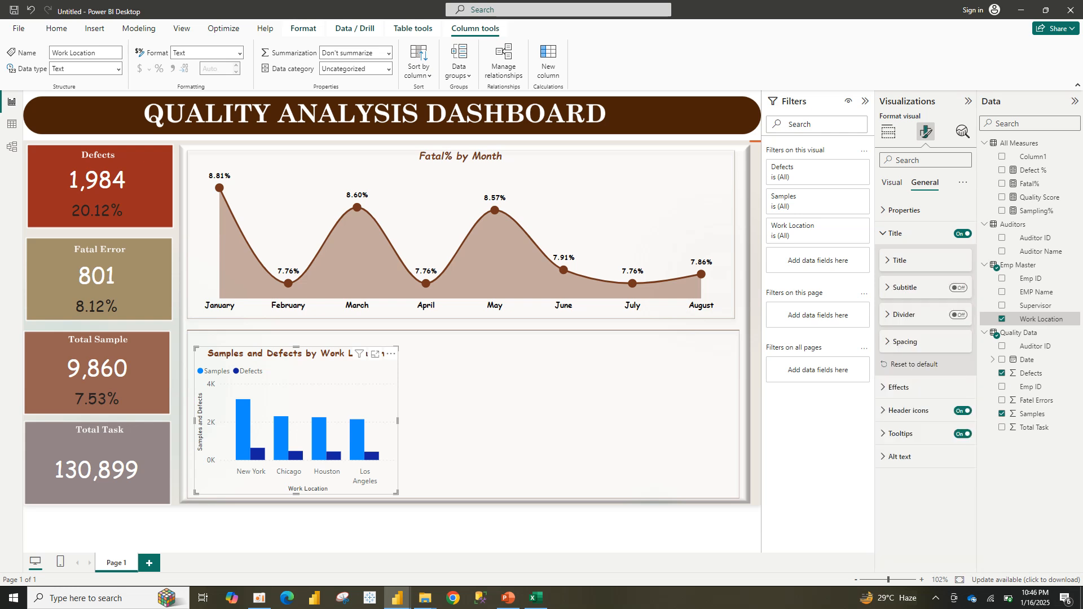
- Give the column chart a visual border with 13 px rounded corners and extend the chart upward to the lower panel's top edge
left_click(899, 387)
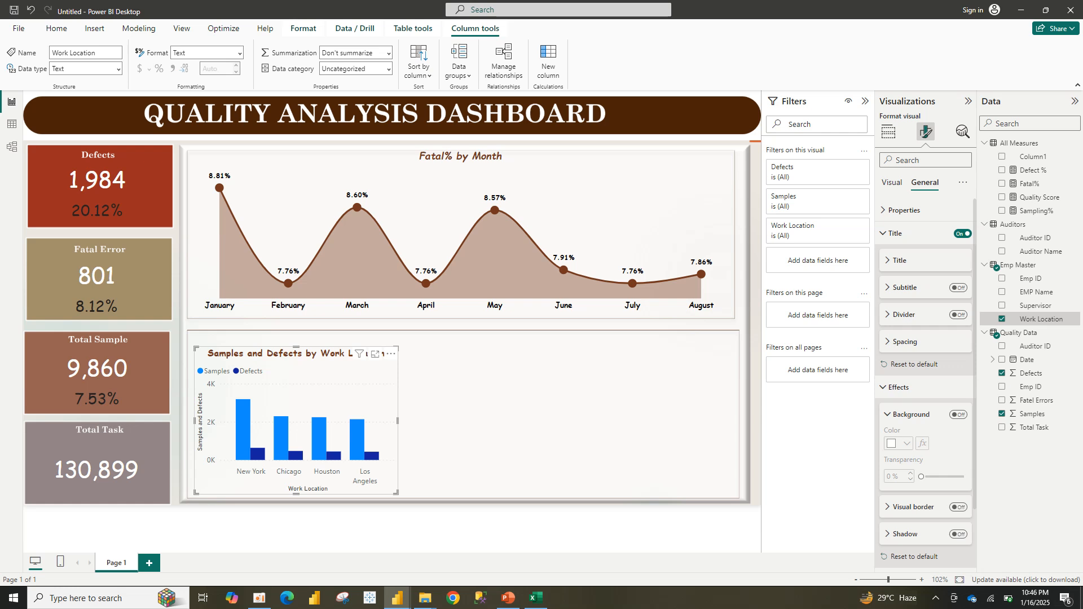
scroll(925, 384, "down", 1)
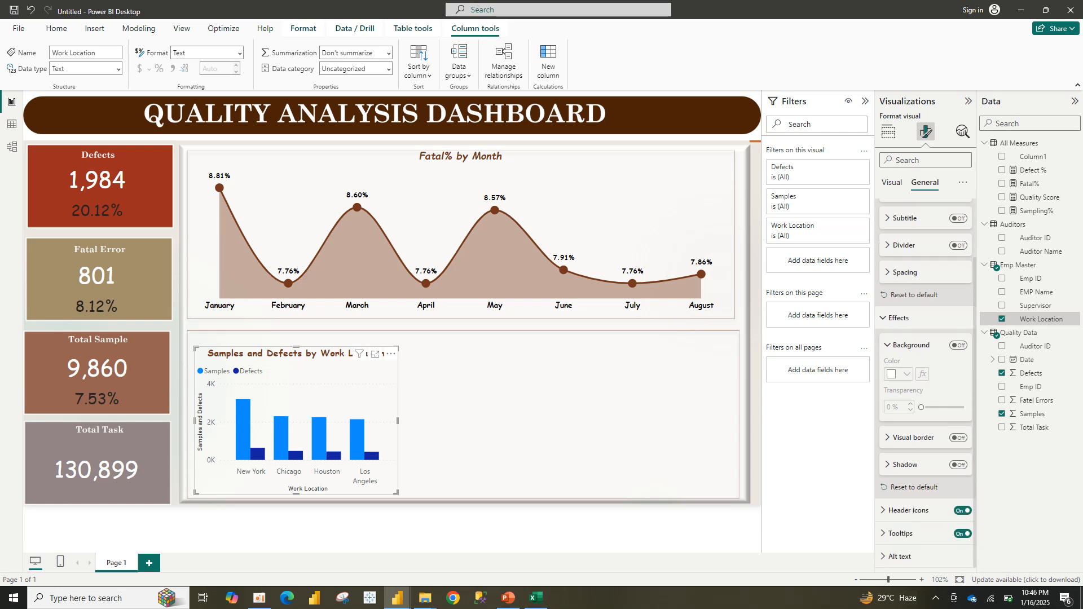
left_click(958, 437)
left_click(913, 437)
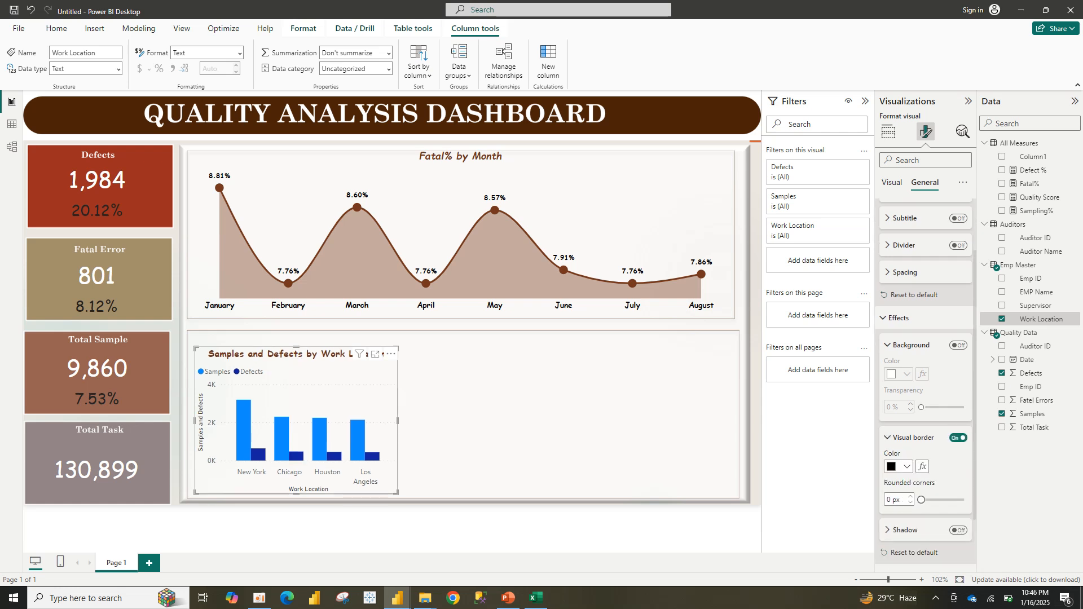
left_click_drag(921, 500, 939, 501)
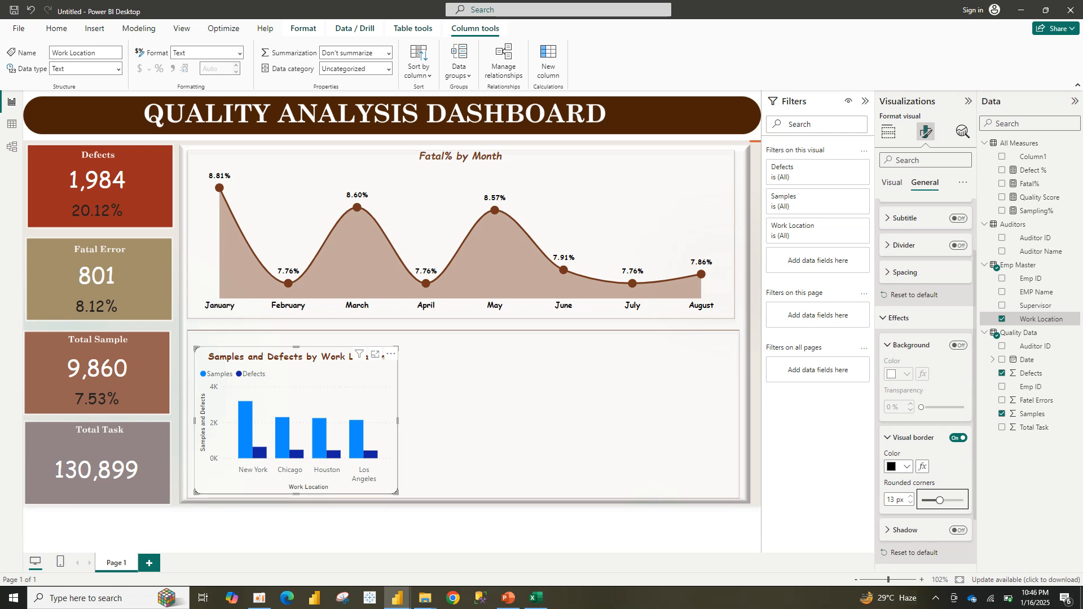
mouse_move(196, 348)
left_mouse_down()
mouse_move(172, 338)
mouse_move(195, 333)
left_mouse_up()
- Set the column chart's legend position to Top center
left_click(892, 182)
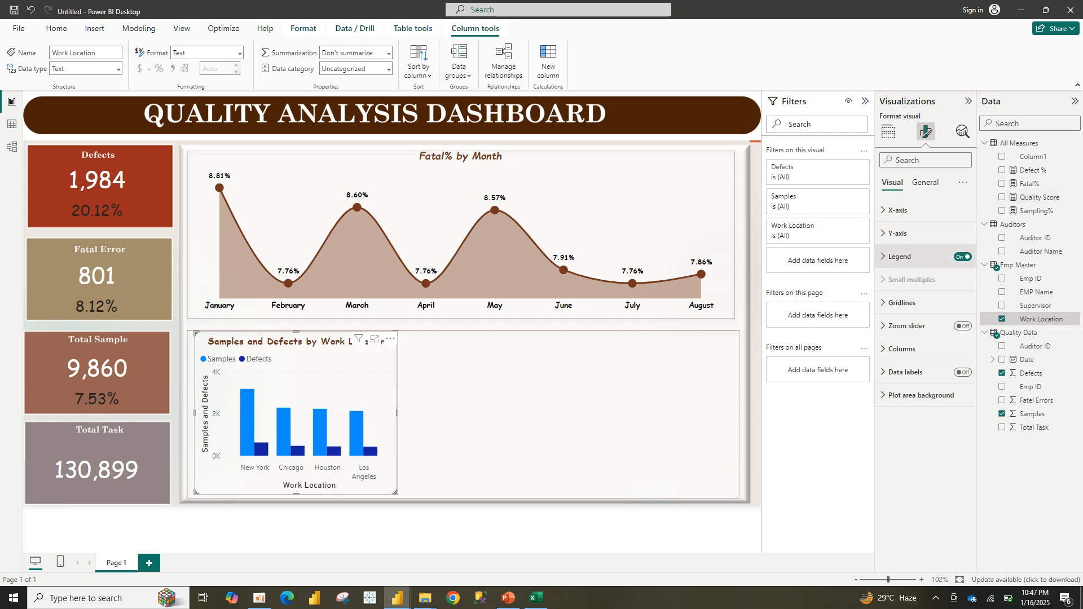
left_click(900, 257)
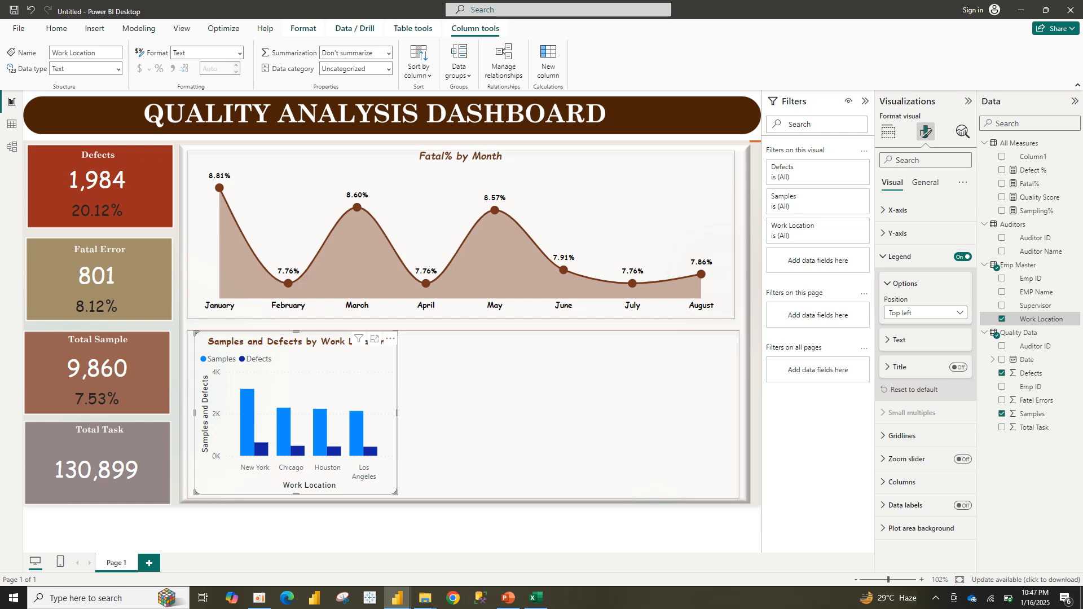
left_click(925, 313)
left_click(905, 340)
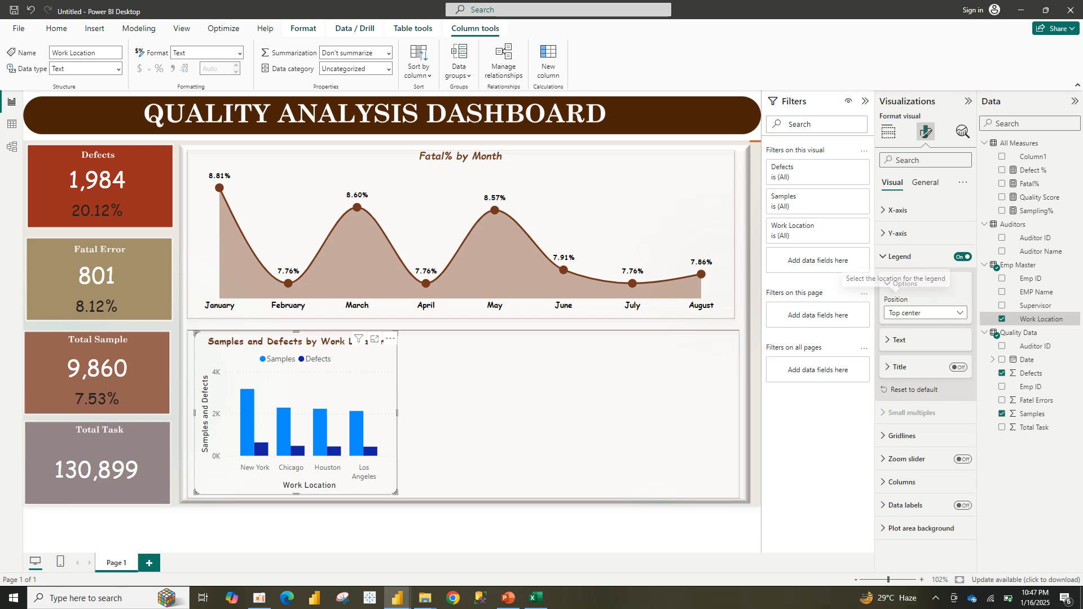
- Format the column chart's legend text as bold italic Comic Sans MS in black
left_click(899, 340)
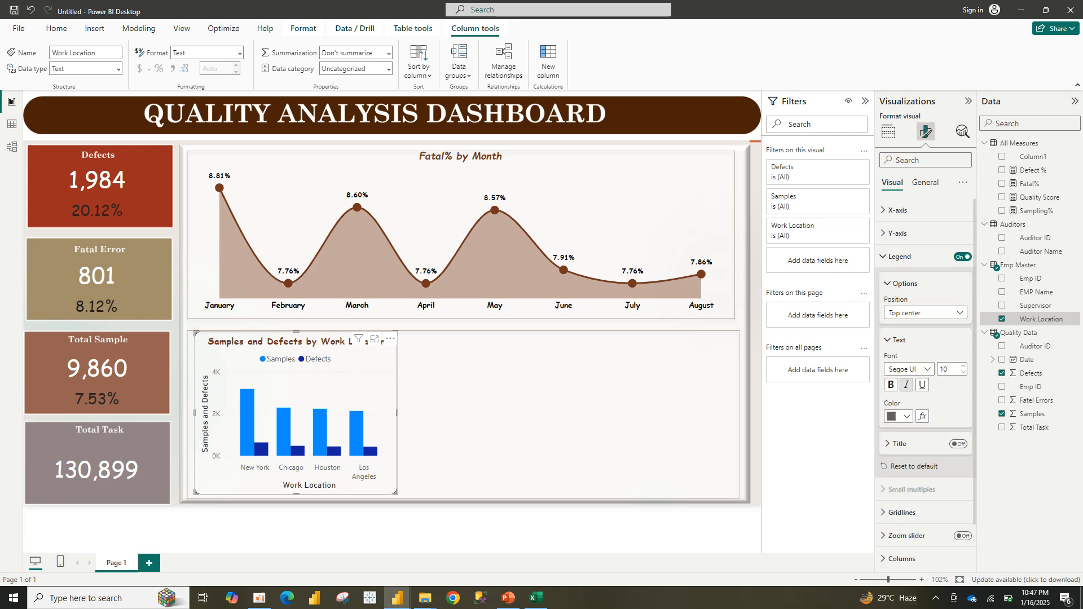
left_click(907, 385)
left_click(891, 385)
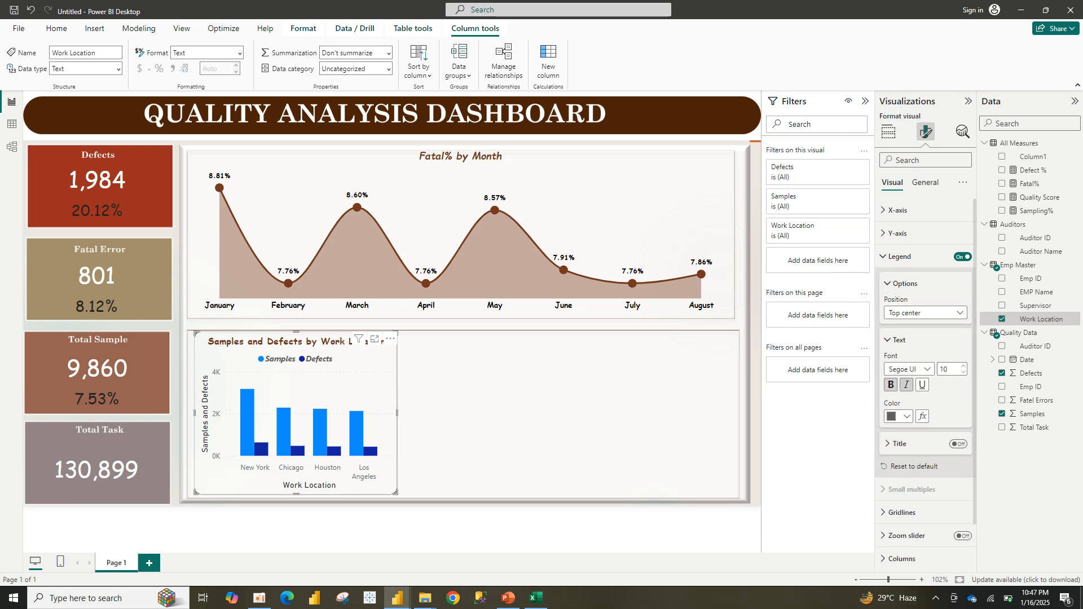
left_click(909, 369)
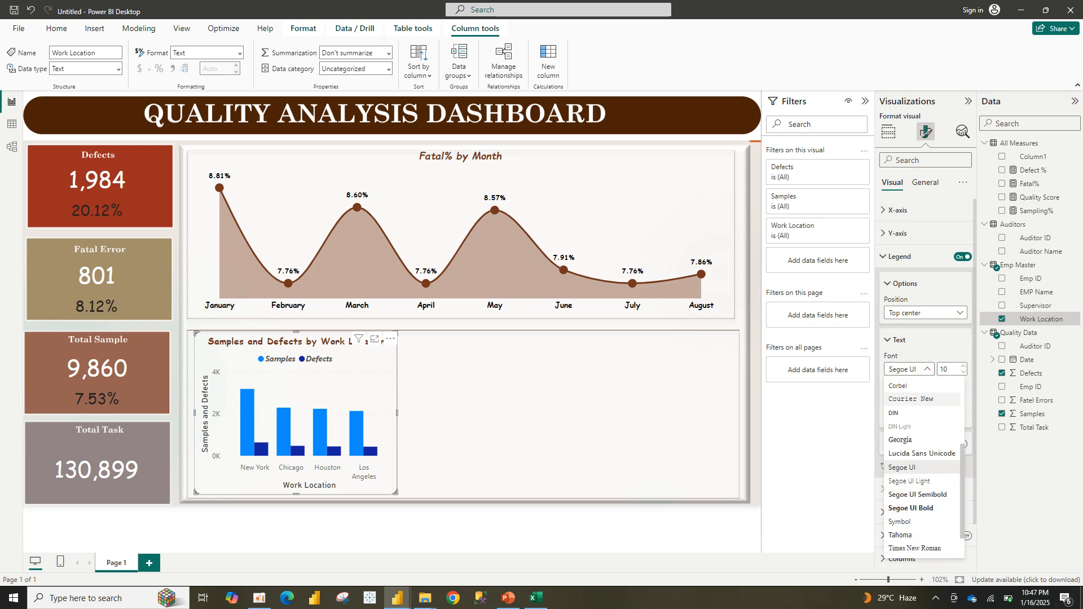
scroll(923, 467, "up", 3)
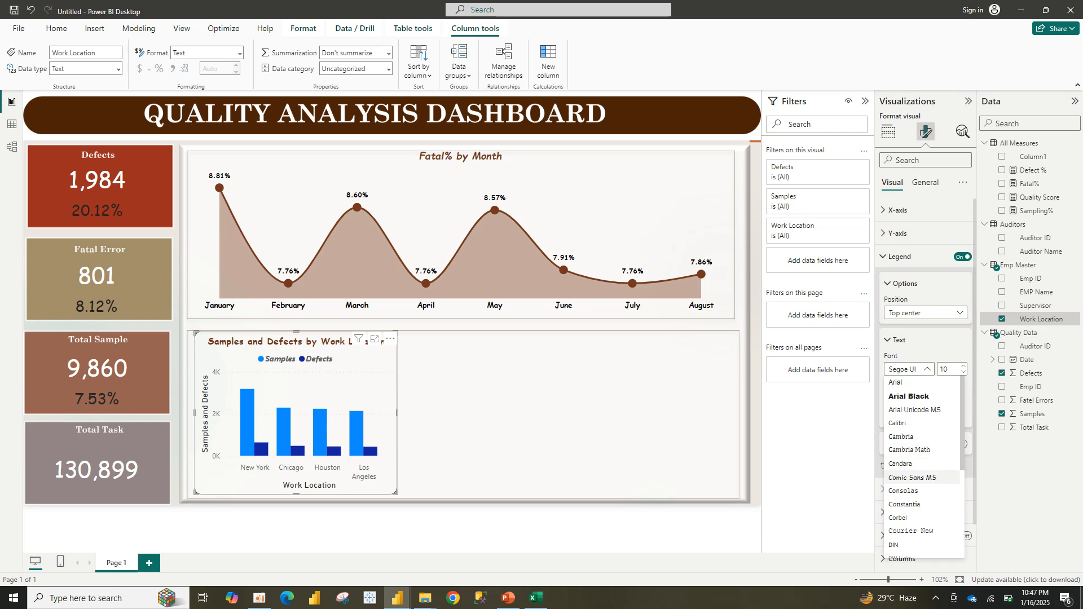
left_click(913, 478)
left_click(899, 416)
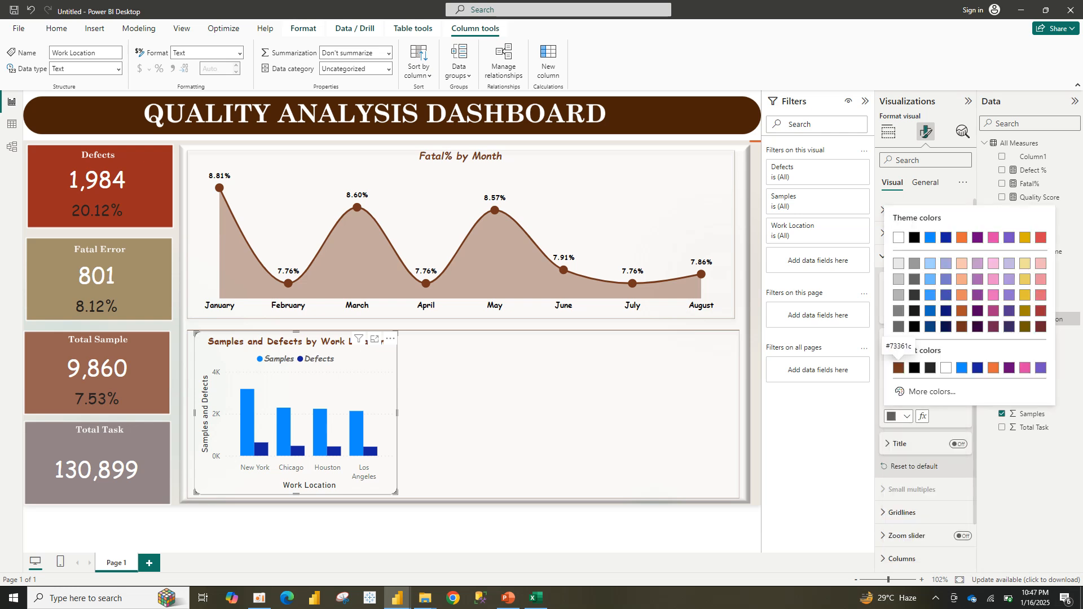
left_click(915, 368)
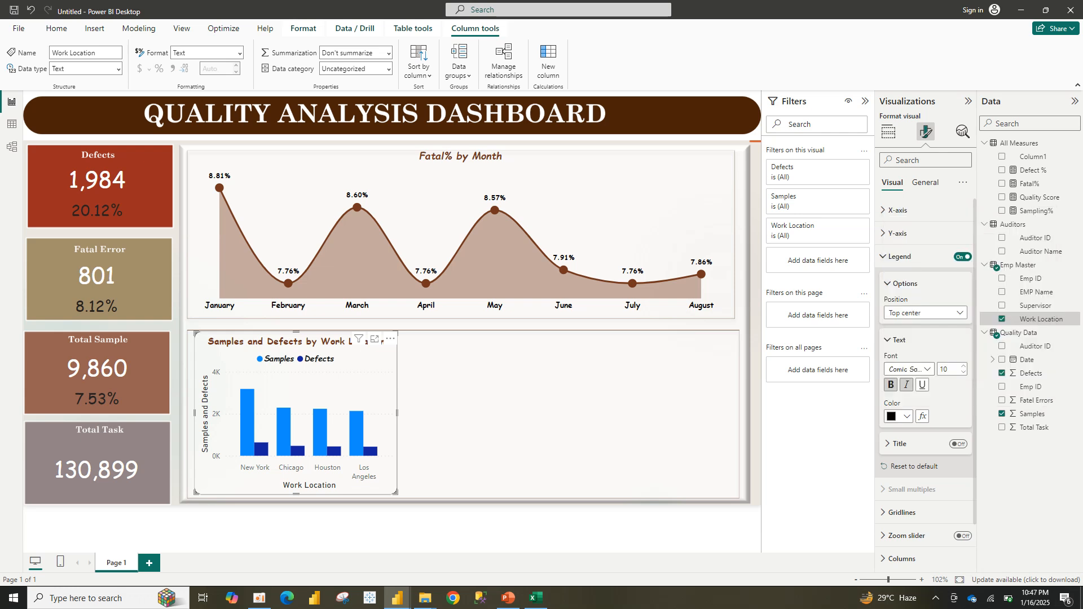
left_click(888, 284)
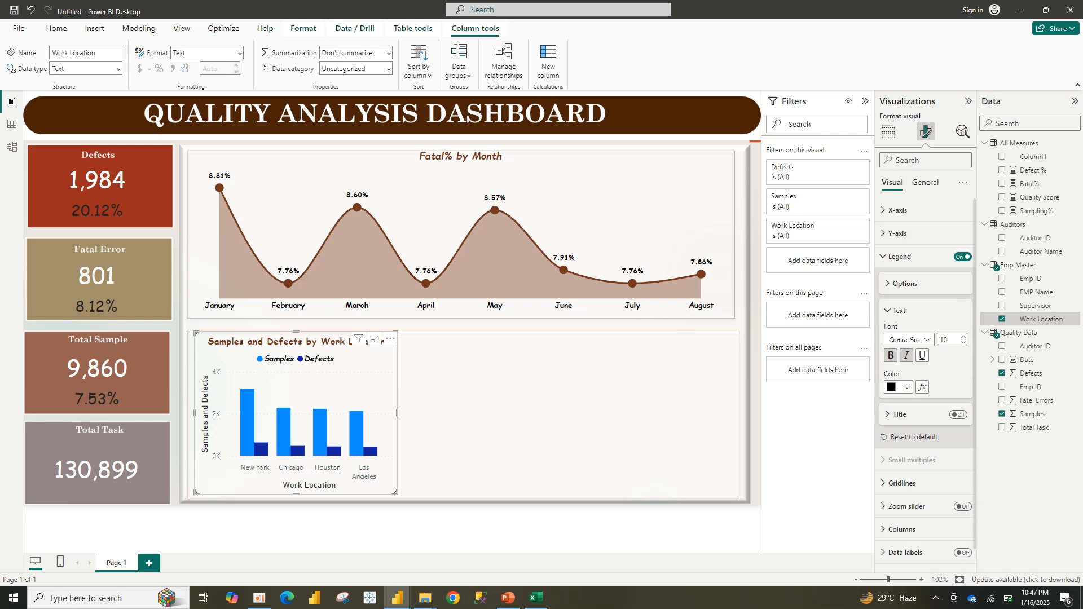
left_click(900, 256)
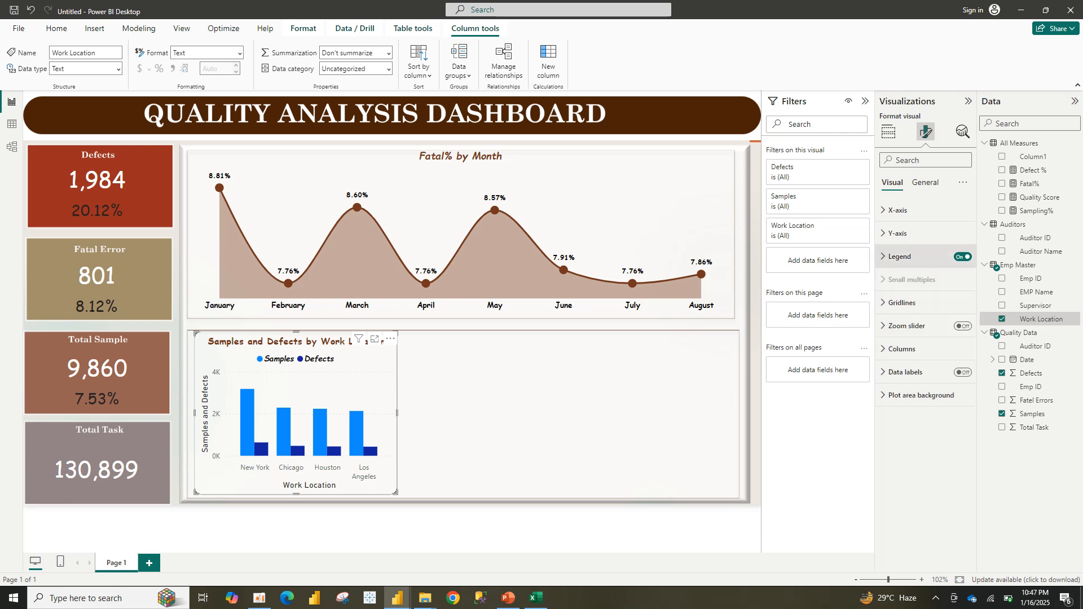
- Turn off the column chart's horizontal gridlines
left_click(902, 302)
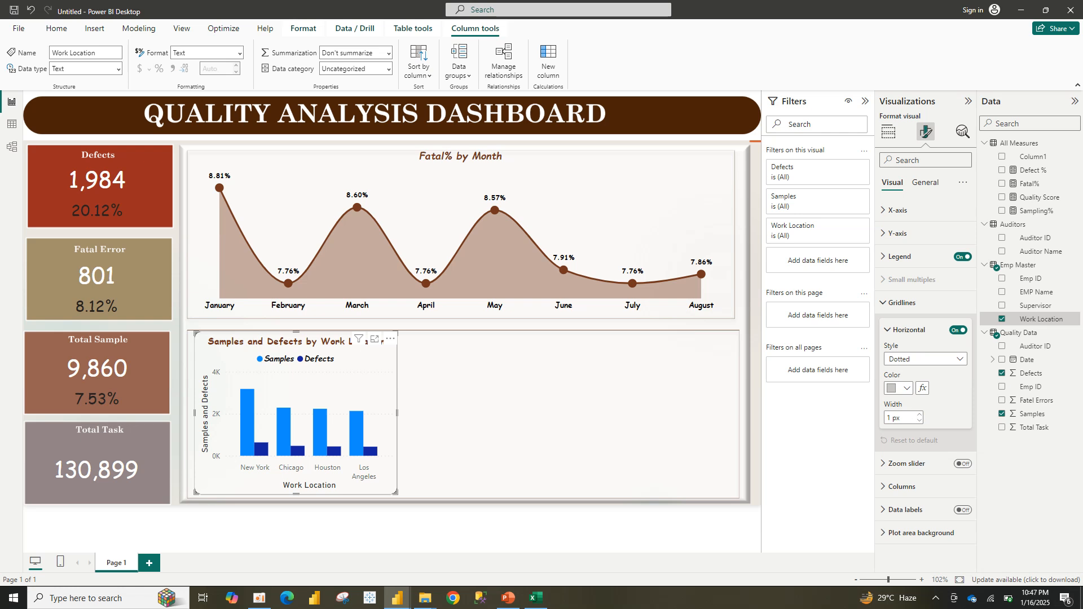
left_click(959, 330)
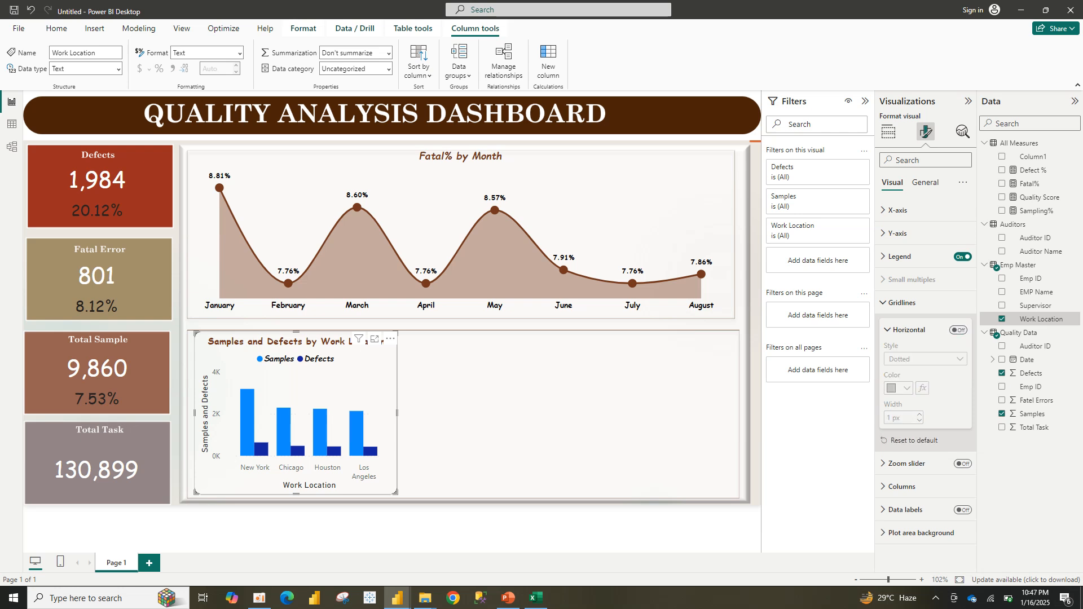
left_click(902, 303)
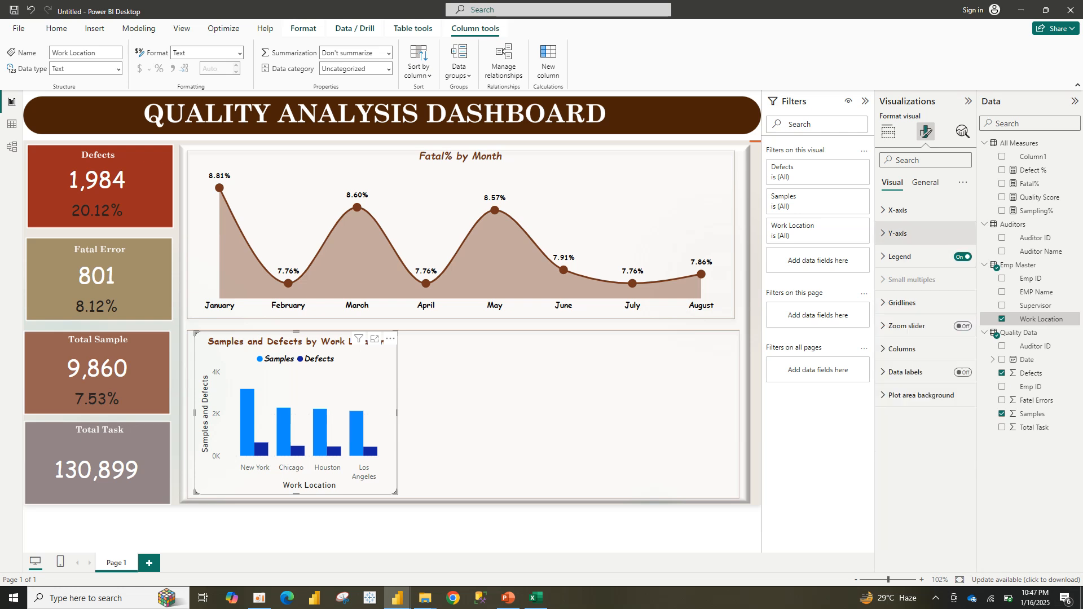
- Color the column chart's Samples columns dark brown (#73361c) and its Defects columns light orange
left_click(903, 349)
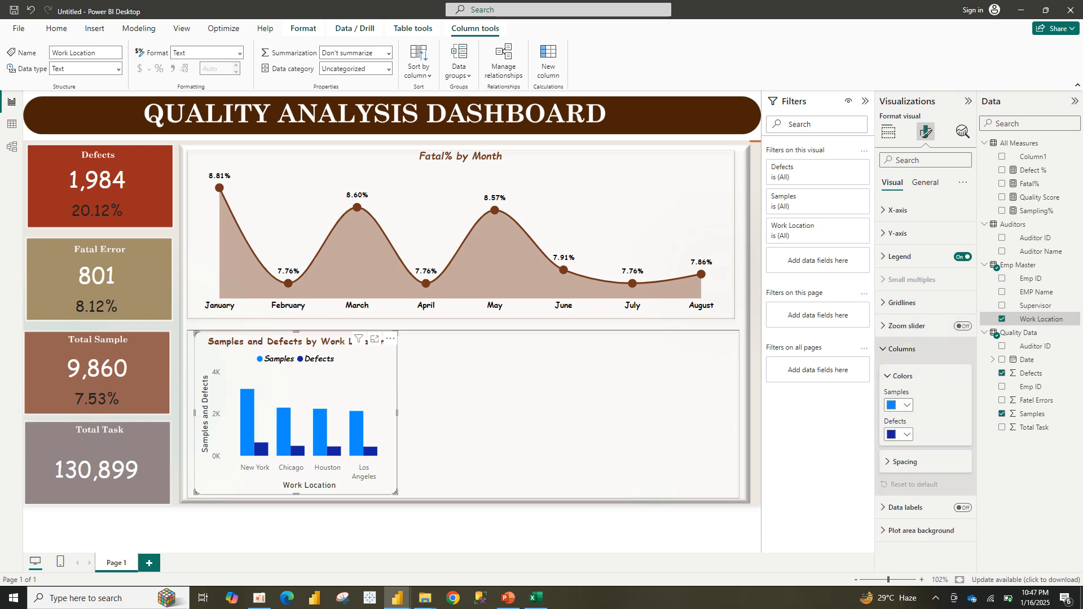
left_click(907, 406)
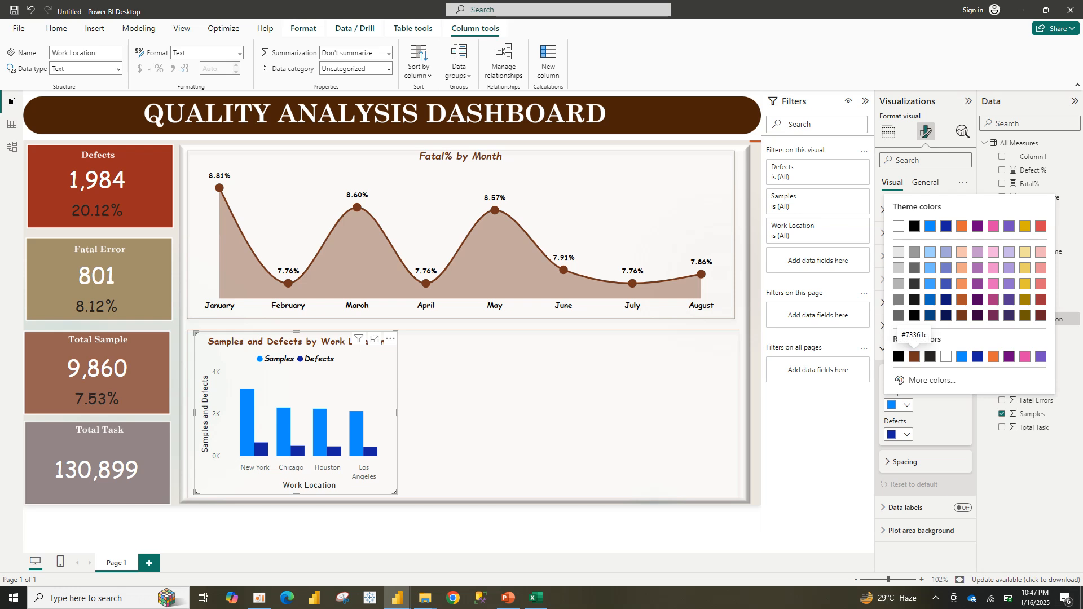
left_click(915, 356)
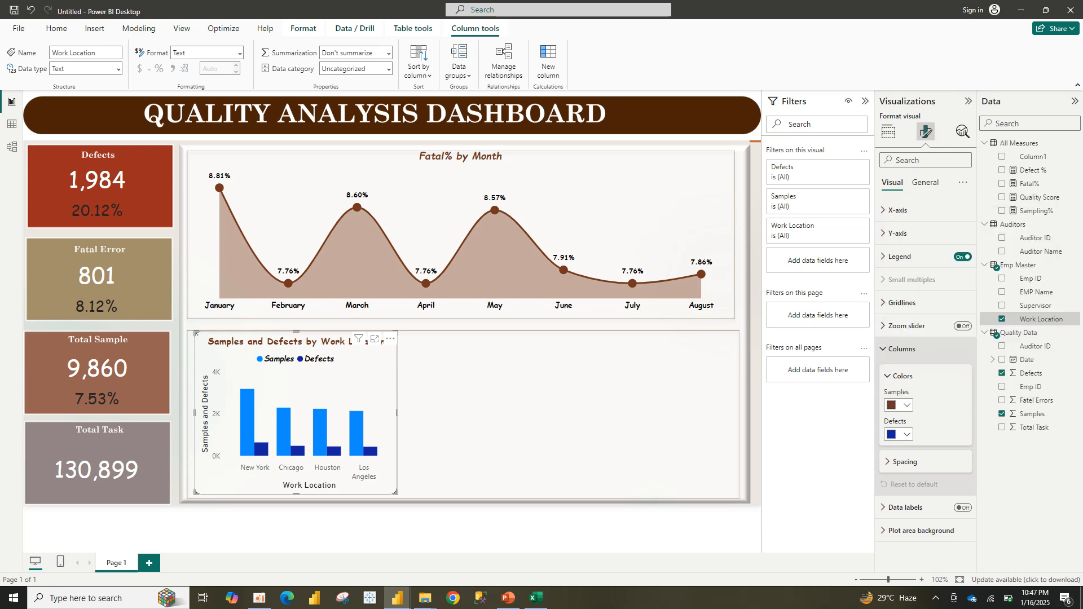
left_click(906, 405)
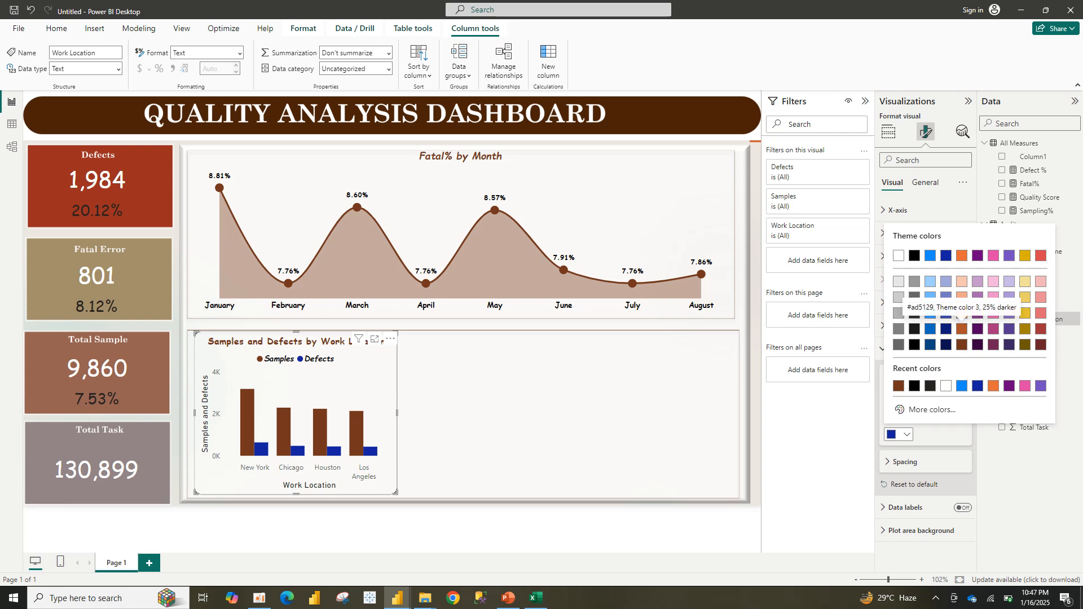
left_click(962, 298)
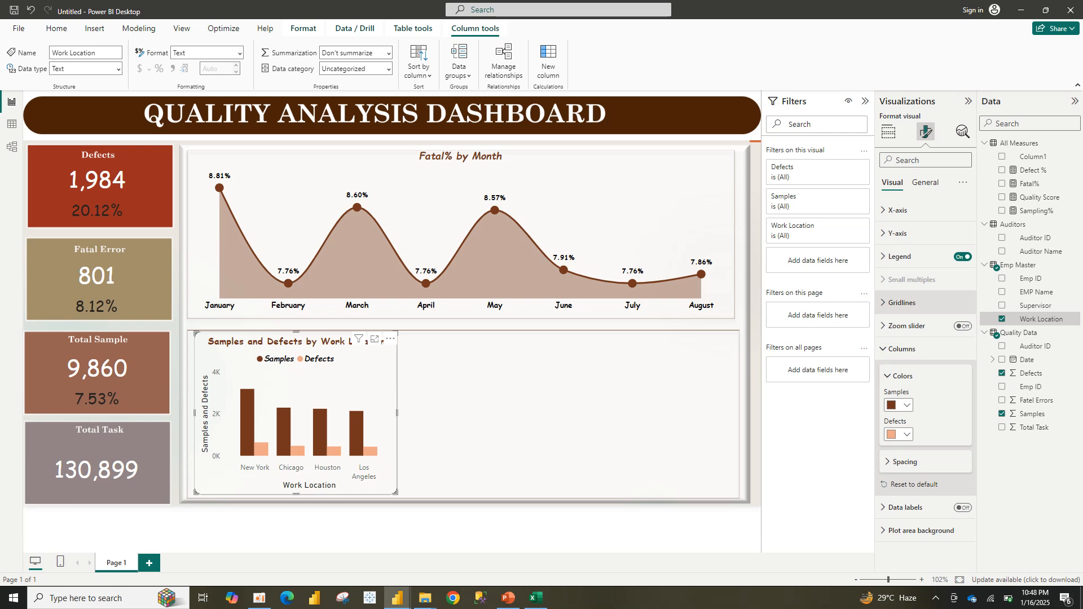
left_click(903, 376)
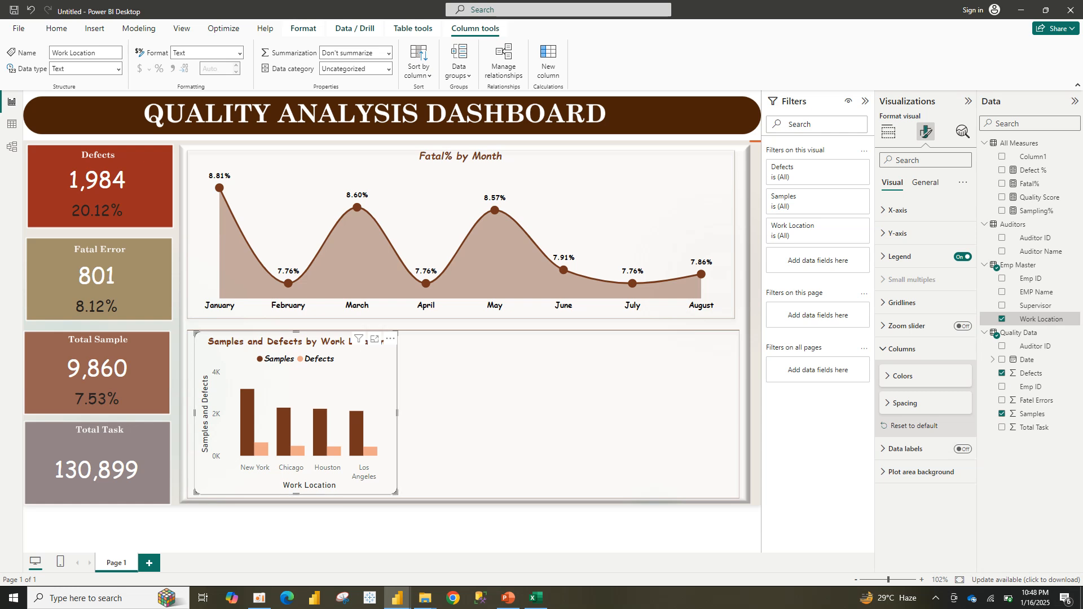
- Enlarge the column chart mainly in width within the lower panel and set the space between categories to 19%
left_click_drag(397, 493, 430, 497)
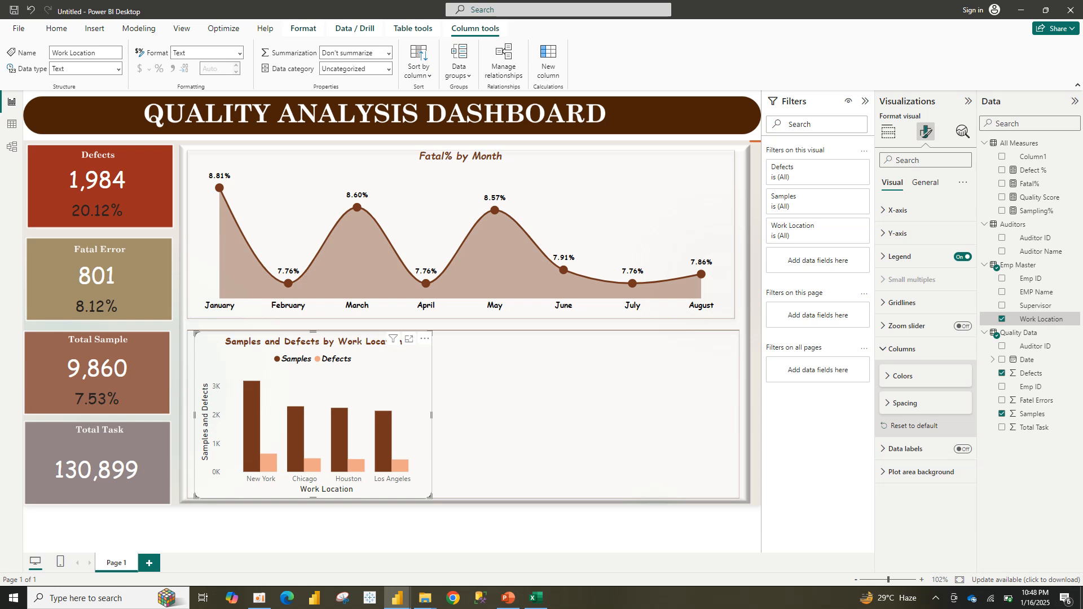
left_click(905, 404)
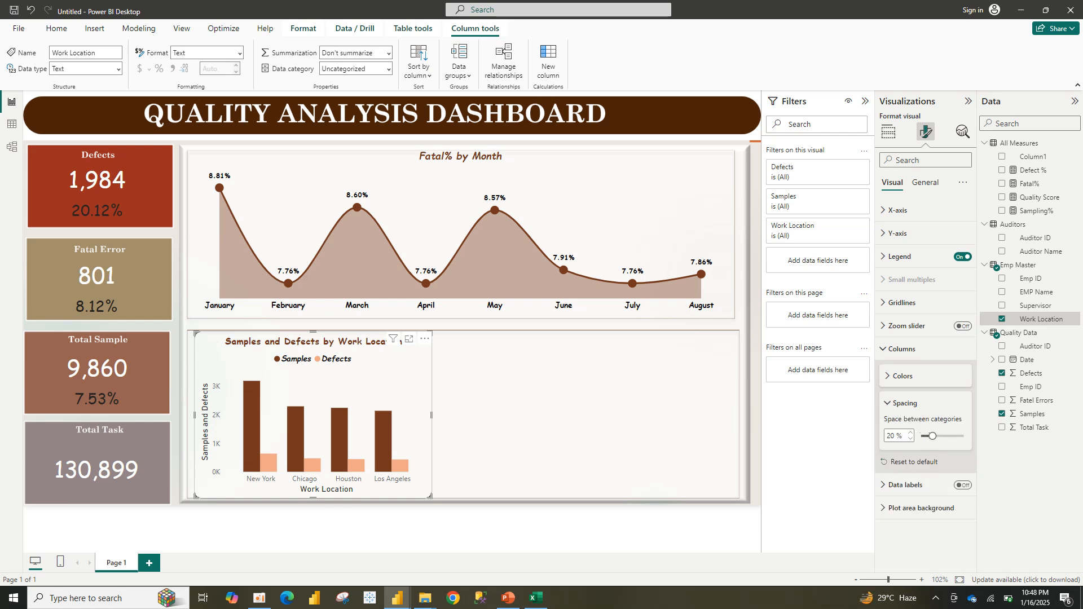
left_click(933, 437)
mouse_move(933, 437)
left_mouse_down()
mouse_move(943, 437)
mouse_move(932, 437)
left_mouse_up()
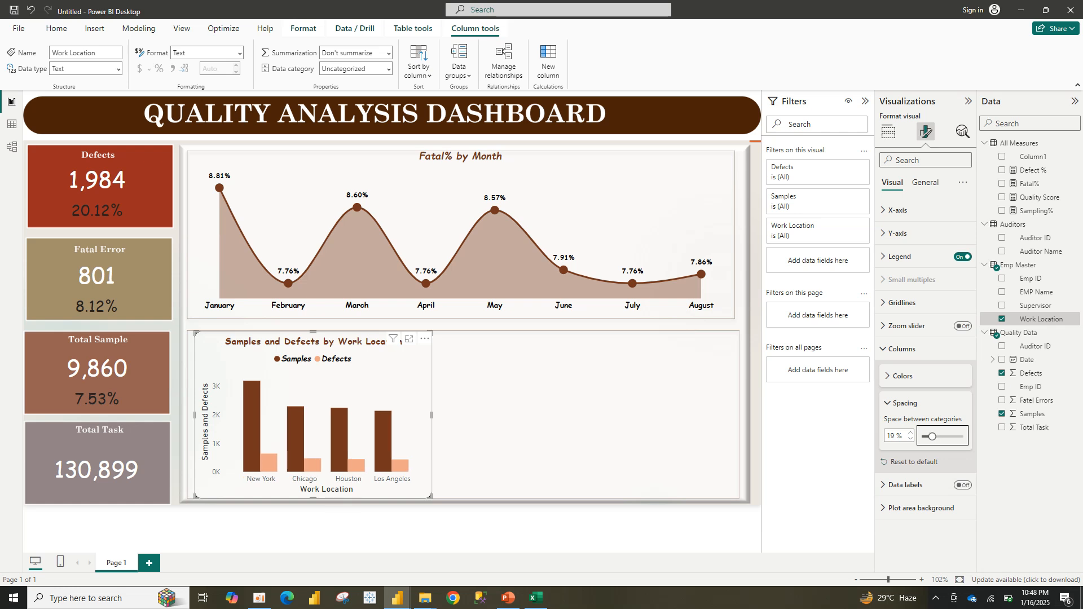
left_click(905, 403)
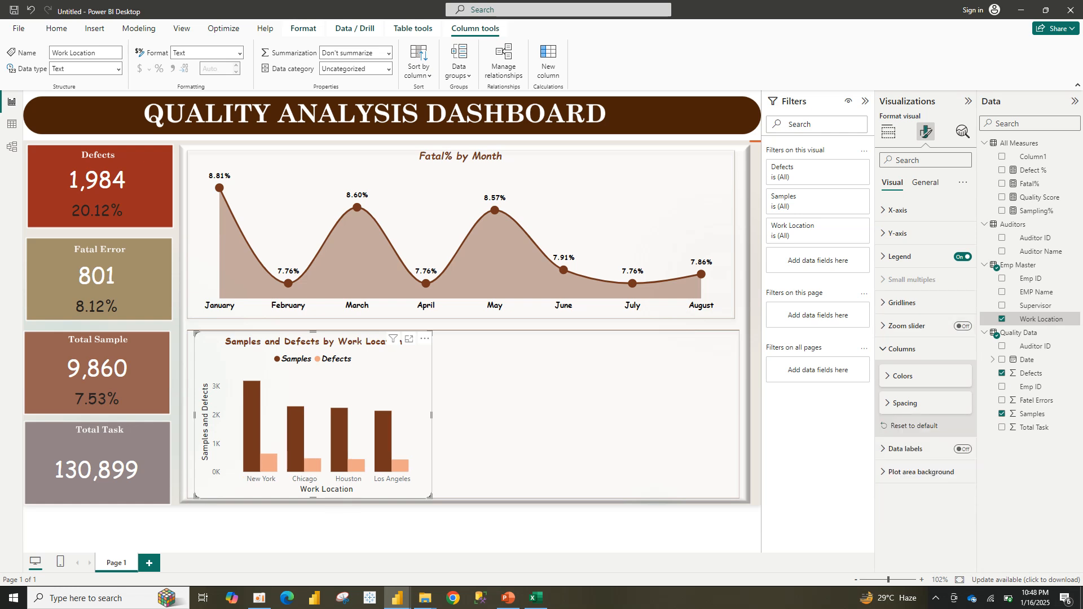
- Turn off the column chart's X-axis title and format the X-axis values as bold black Comic Sans MS
left_click(898, 210)
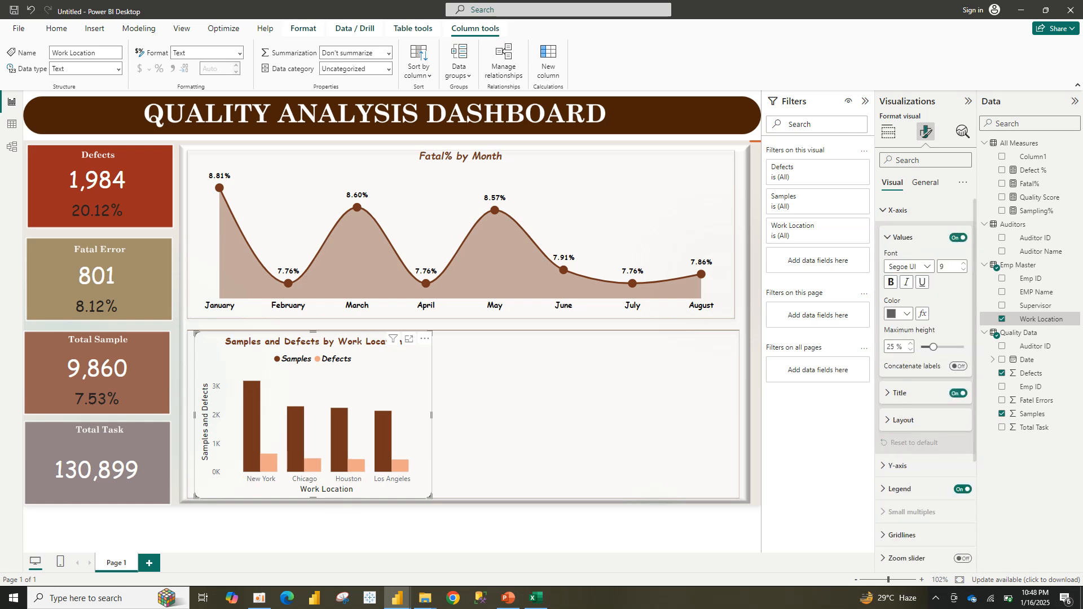
left_click(958, 393)
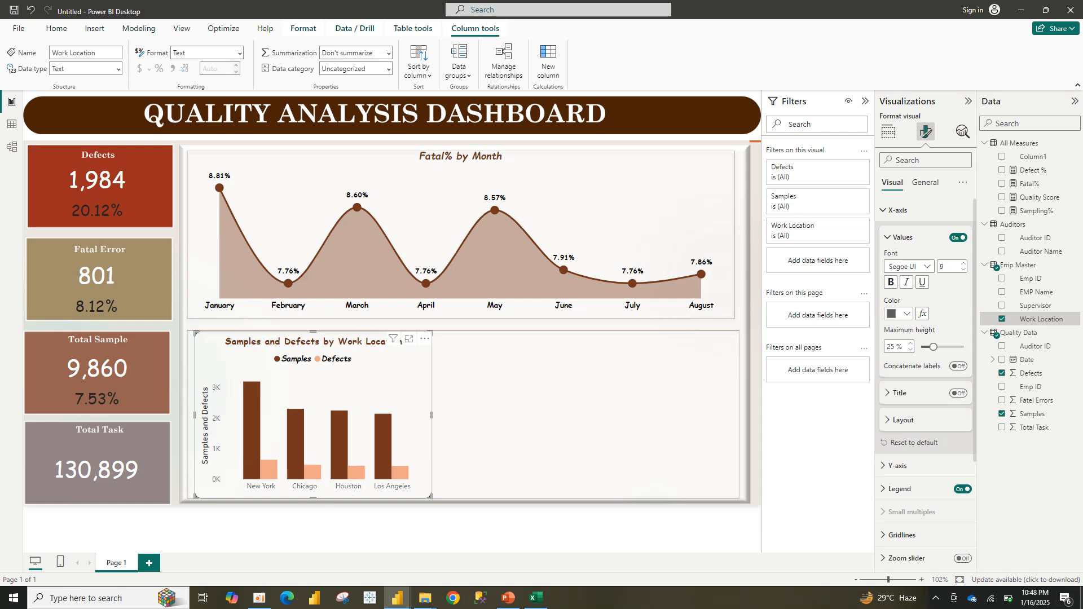
left_click(907, 314)
left_click(909, 354)
left_click(891, 282)
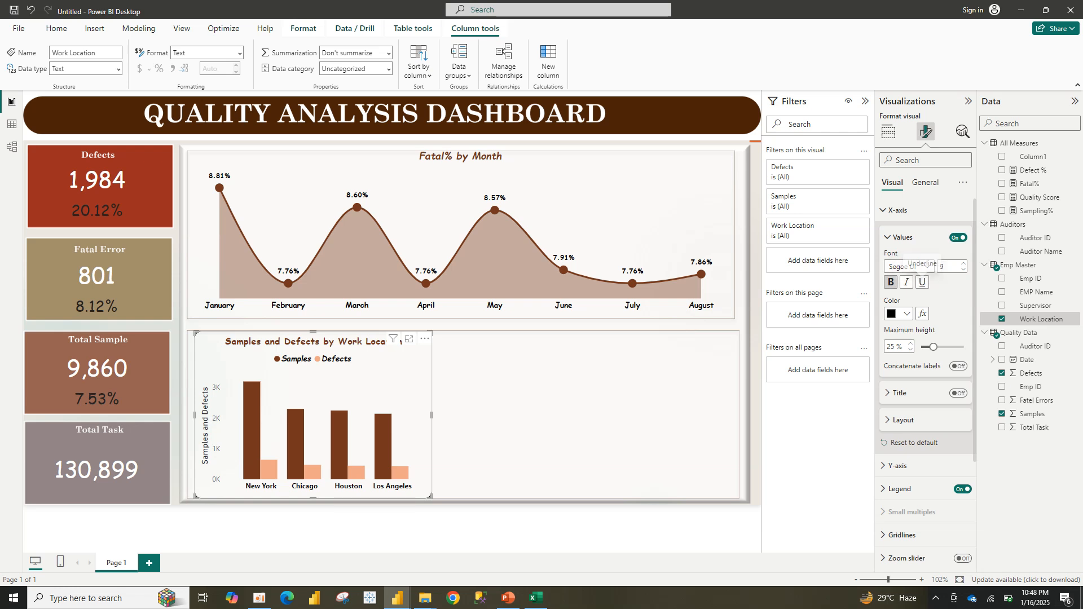
left_click(908, 267)
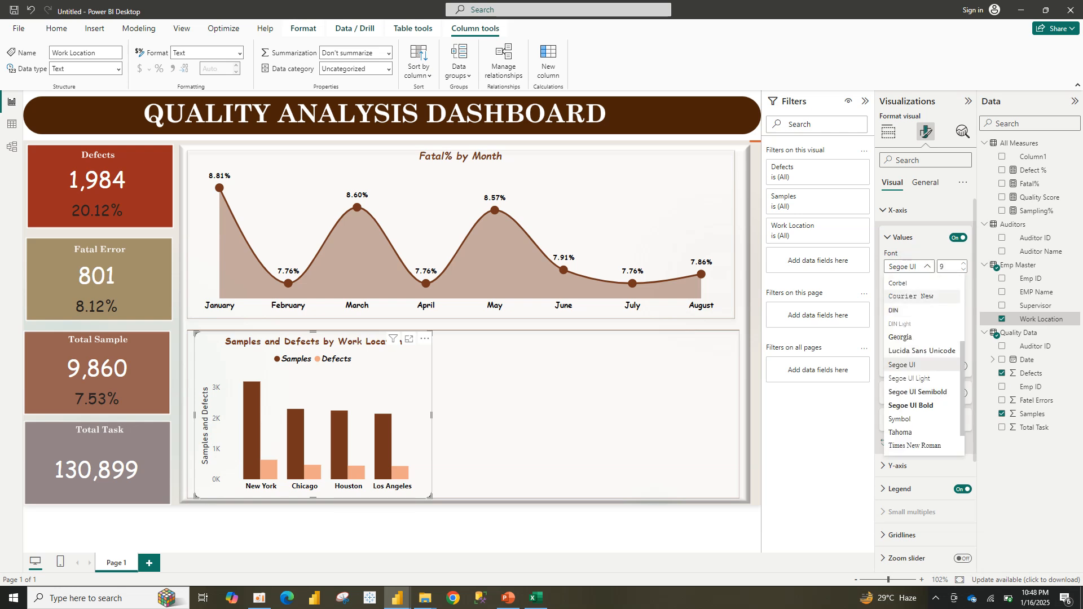
scroll(922, 362, "up", 3)
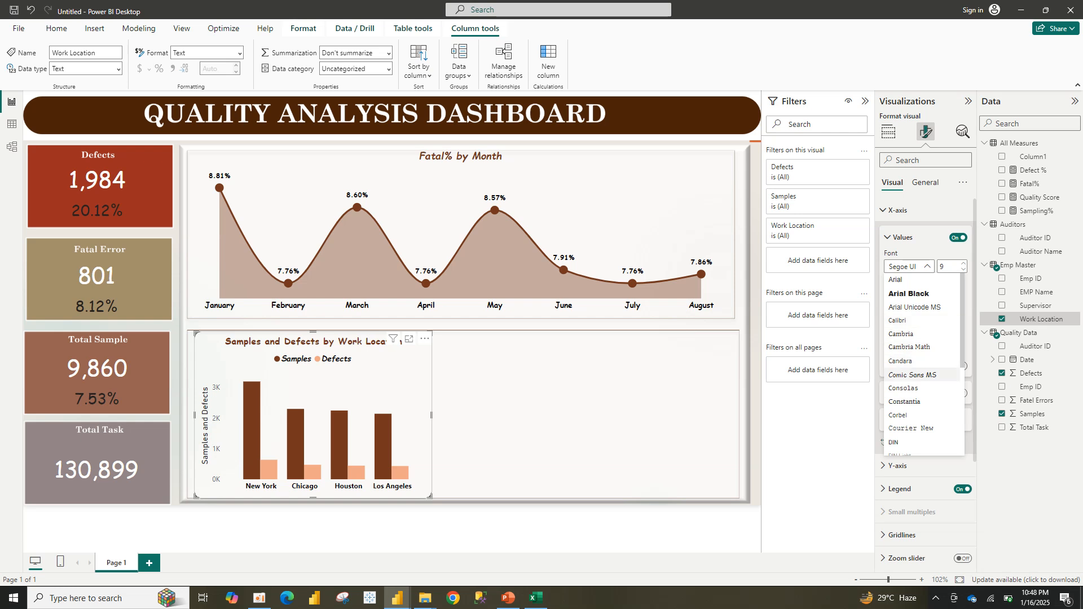
left_click(914, 375)
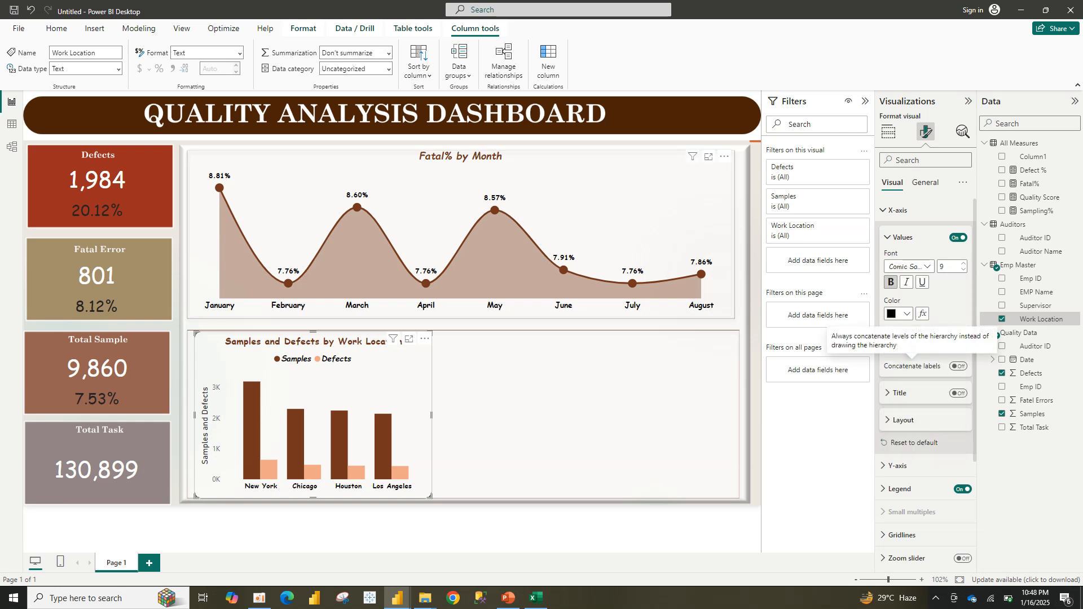
left_click(903, 237)
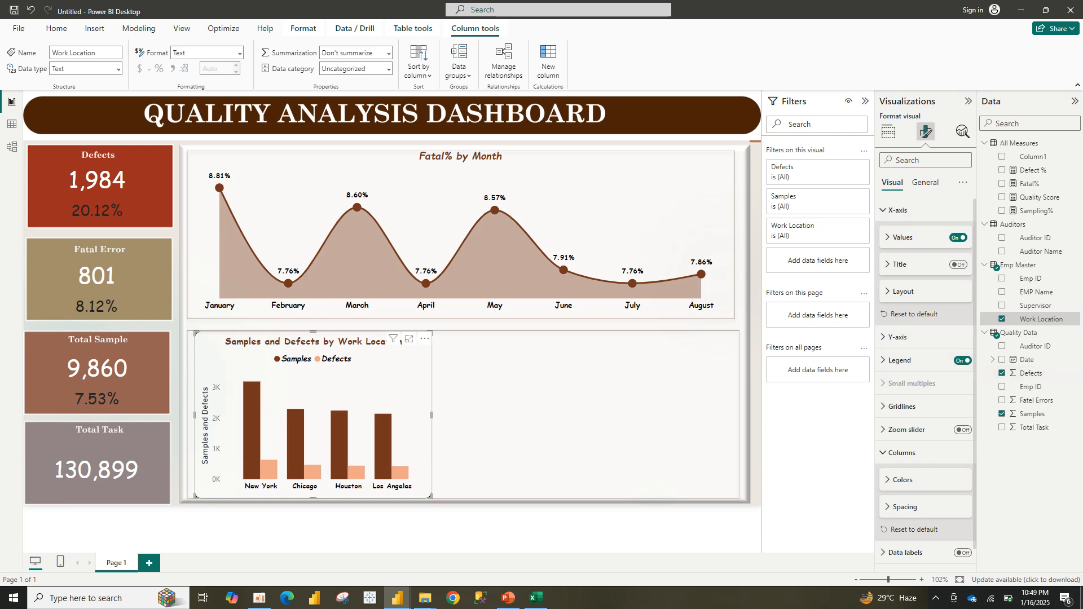
- Turn off both the values and the title of the column chart's Y-axis
left_click(898, 337)
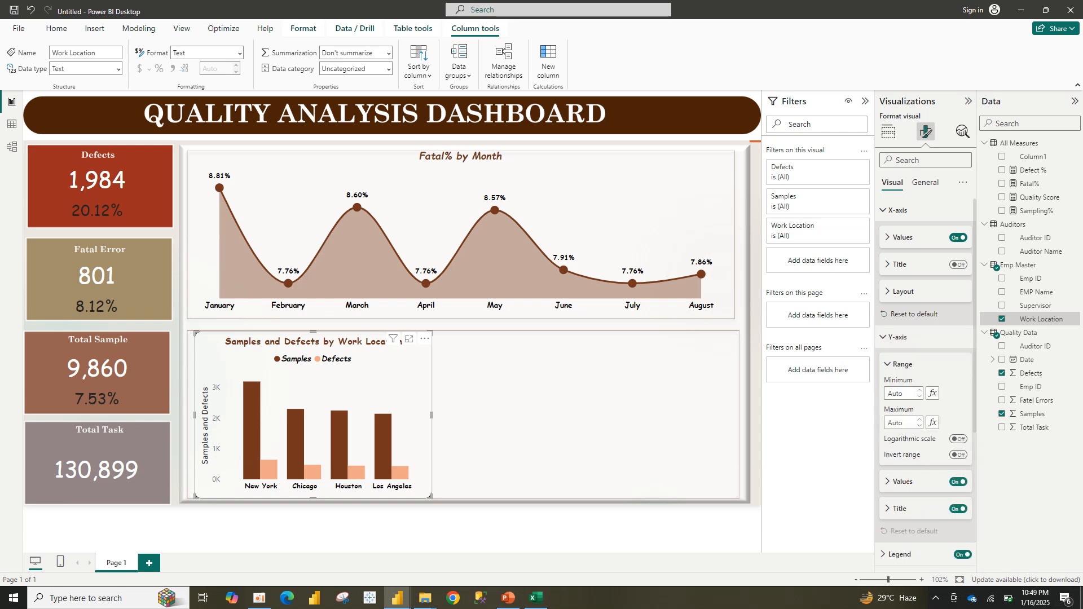
left_click(959, 482)
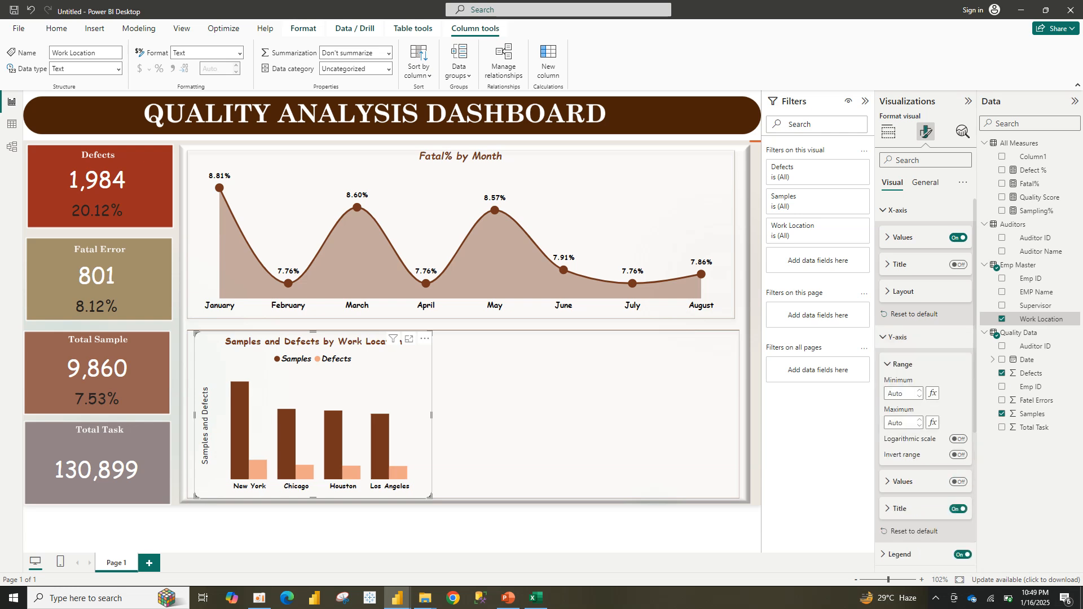
left_click(900, 509)
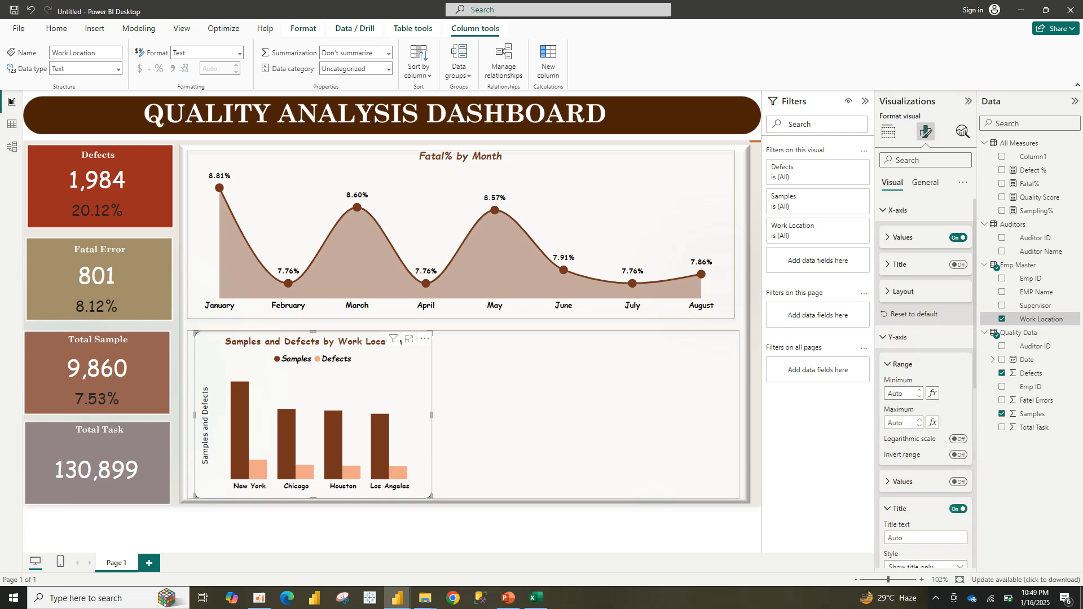
left_click(958, 508)
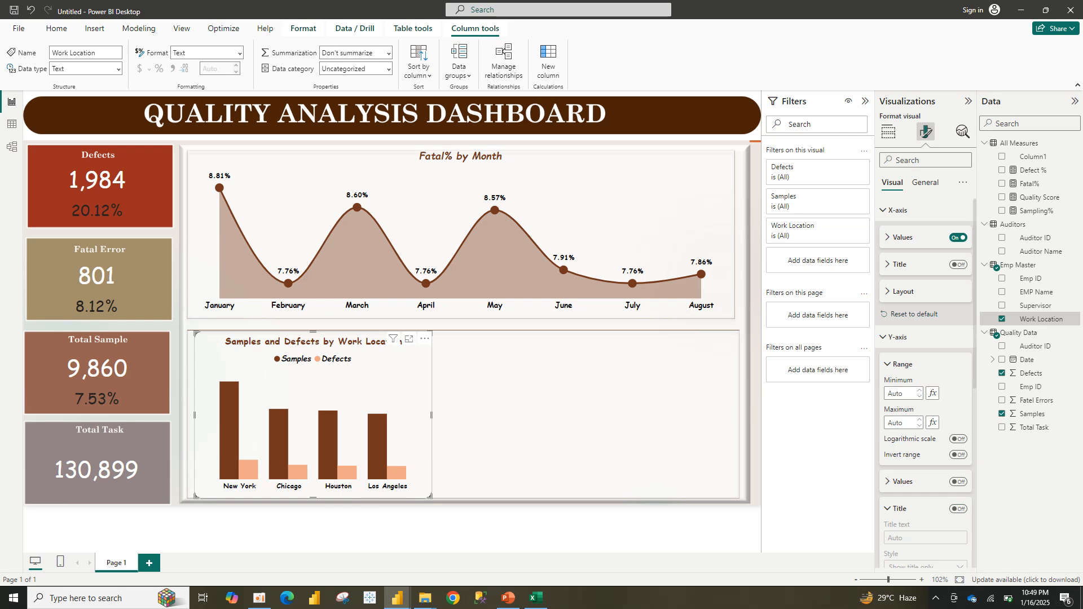
left_click(898, 336)
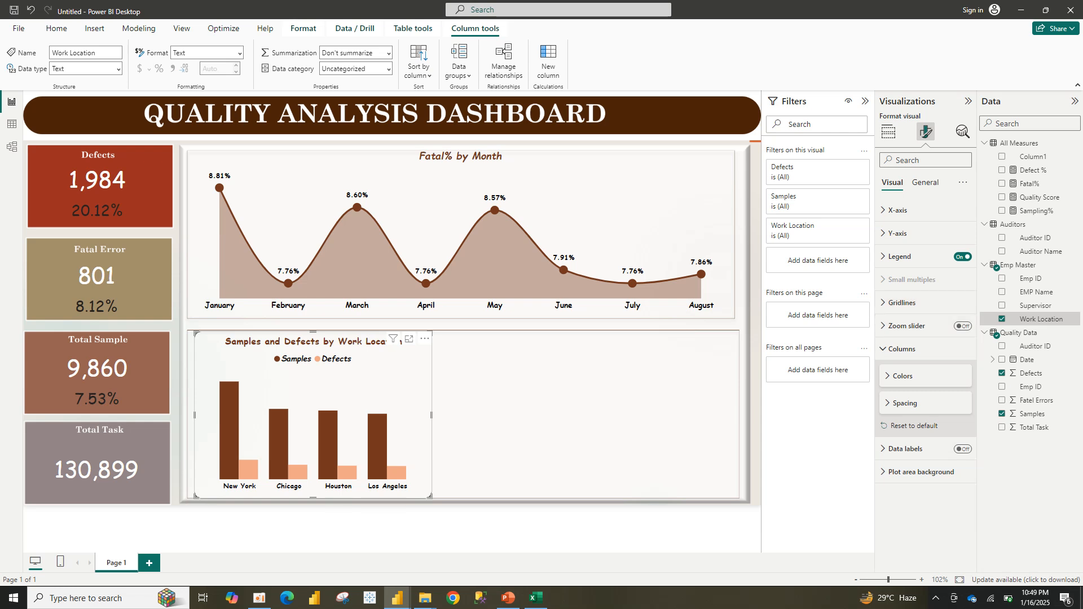
- Turn on data labels for the column chart and format their values as bold black Comic Sans MS
left_click(963, 449)
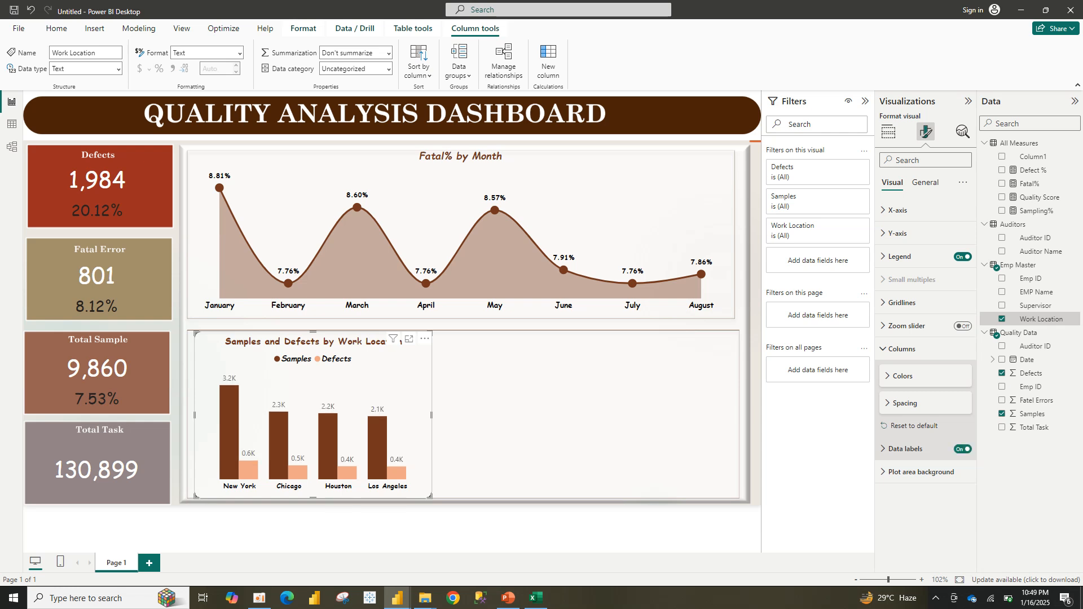
left_click(905, 449)
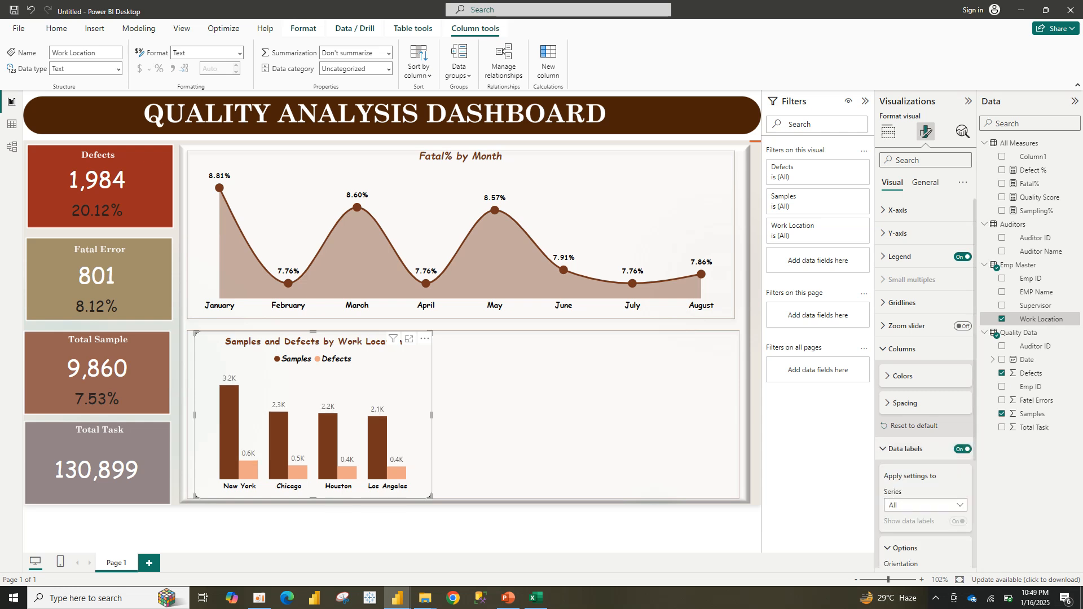
scroll(926, 384, "down", 3)
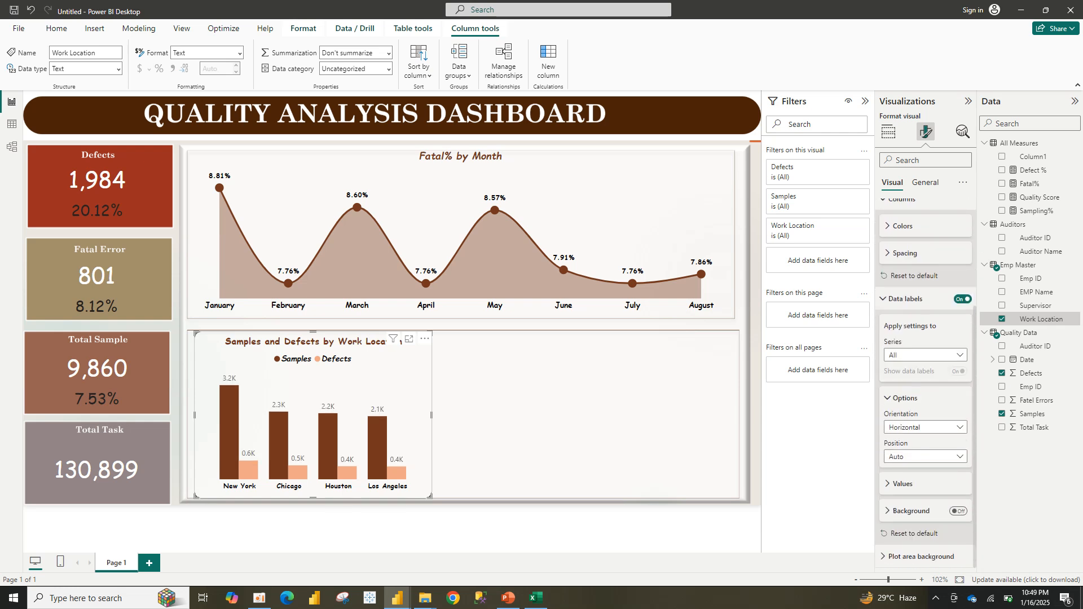
left_click(903, 484)
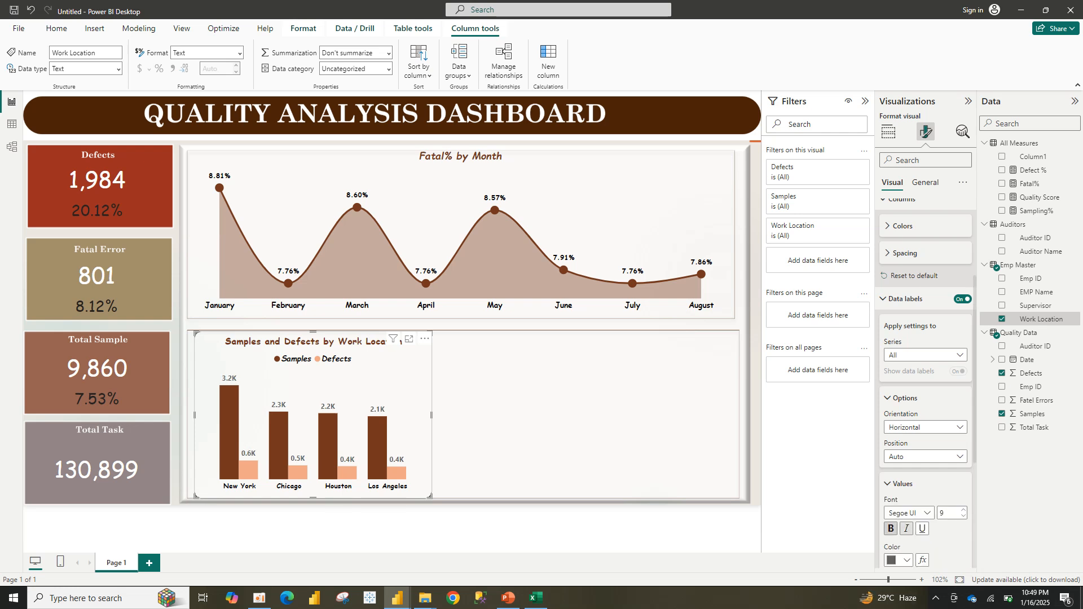
left_click(899, 561)
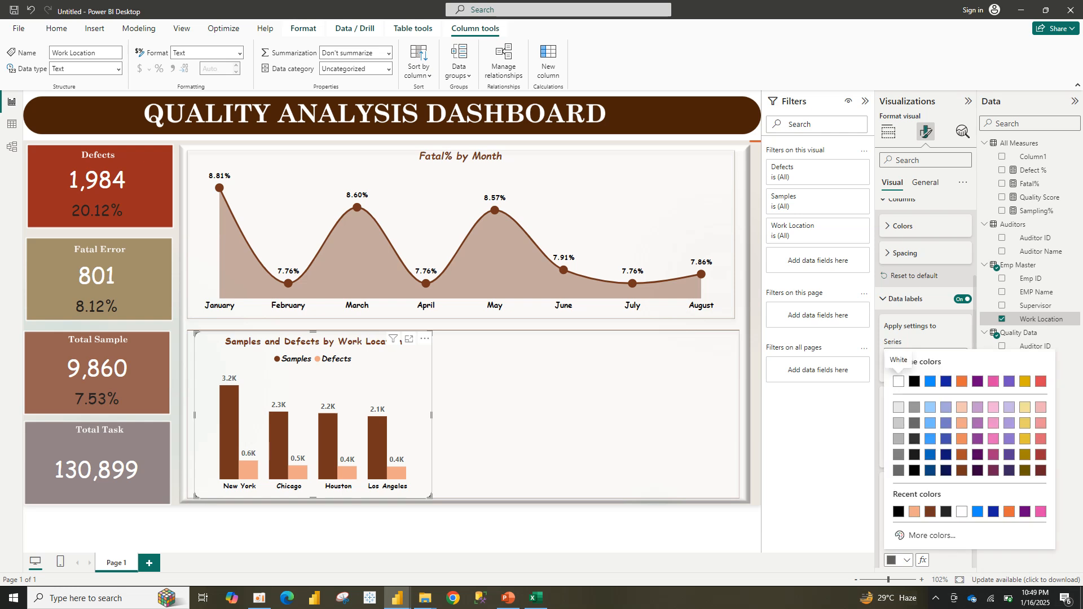
left_click(899, 511)
left_click(909, 513)
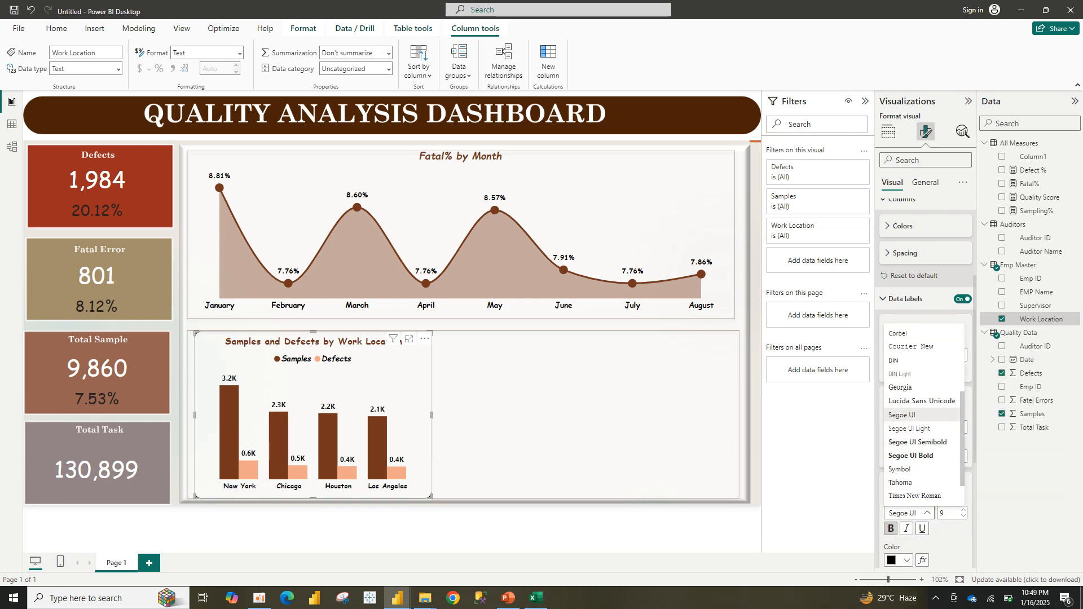
scroll(914, 418, "up", 3)
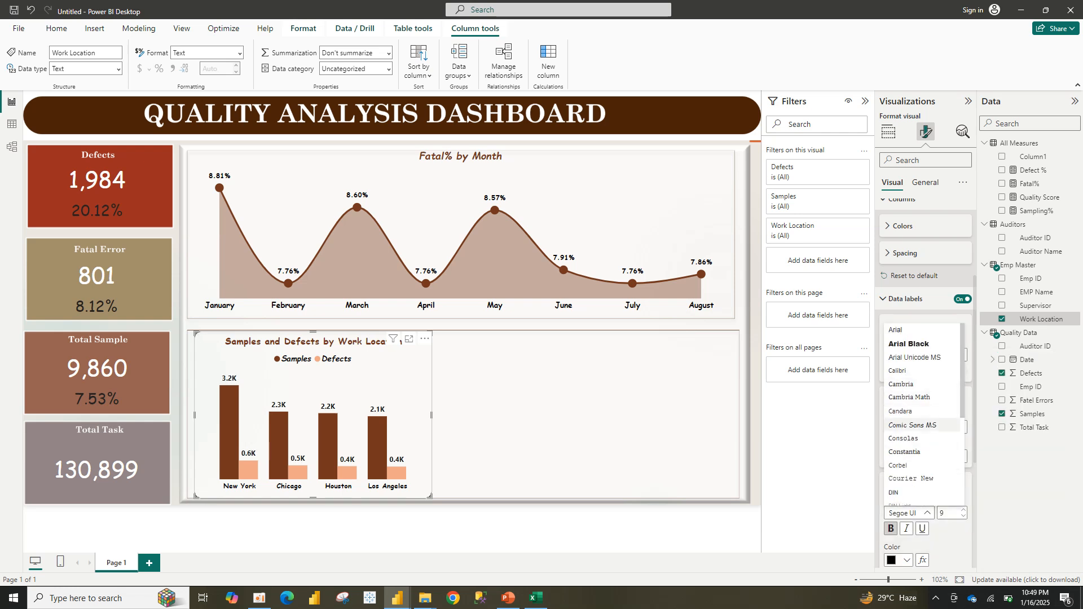
left_click(912, 425)
- Set the display units of the column chart's data labels to None
scroll(912, 425, "down", 3)
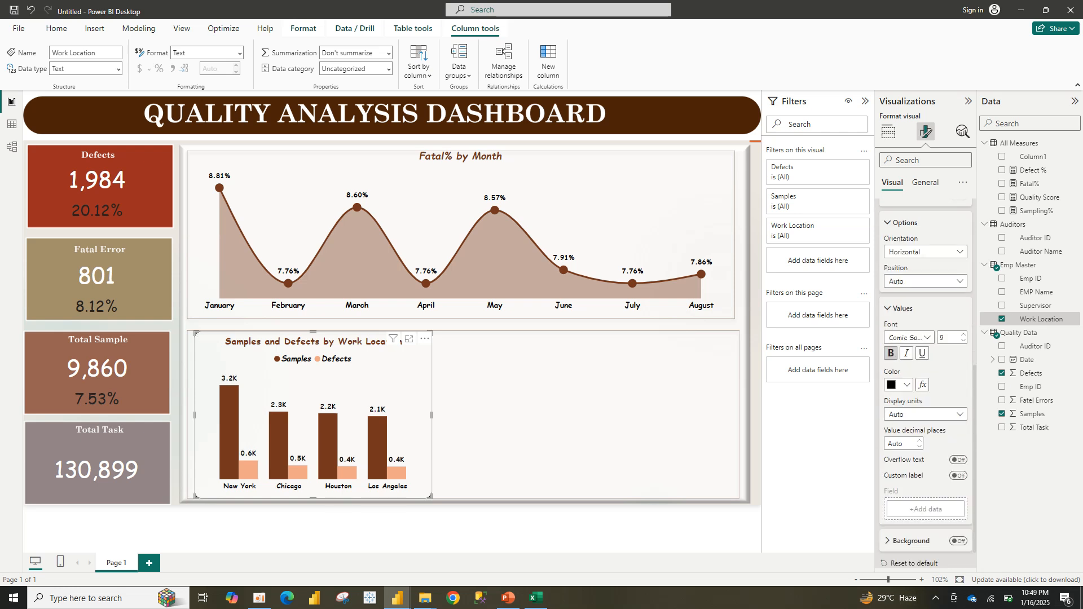
scroll(926, 387, "down", 1)
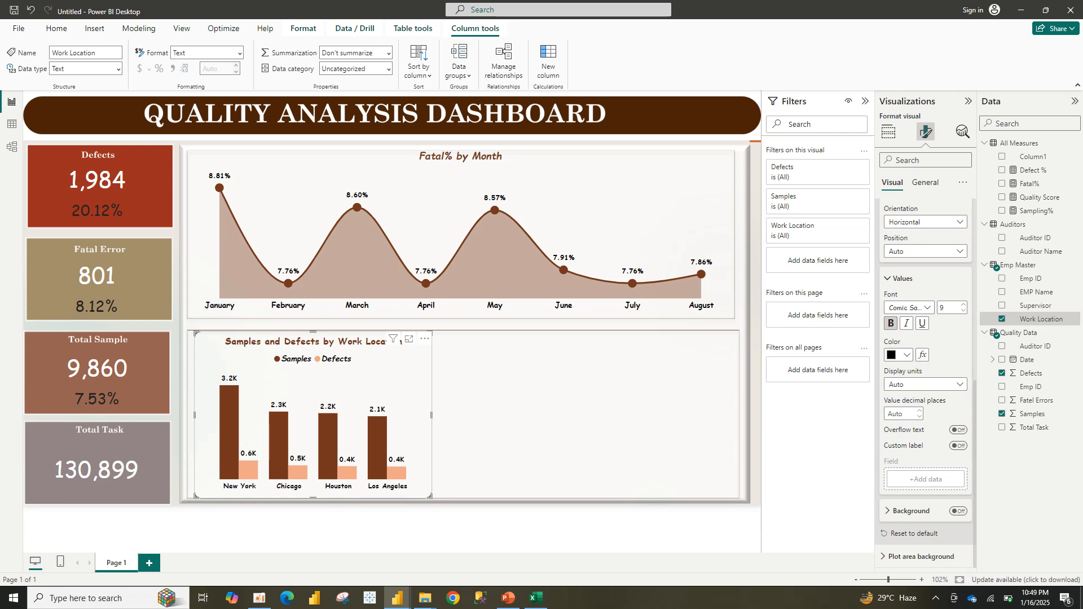
left_click(926, 384)
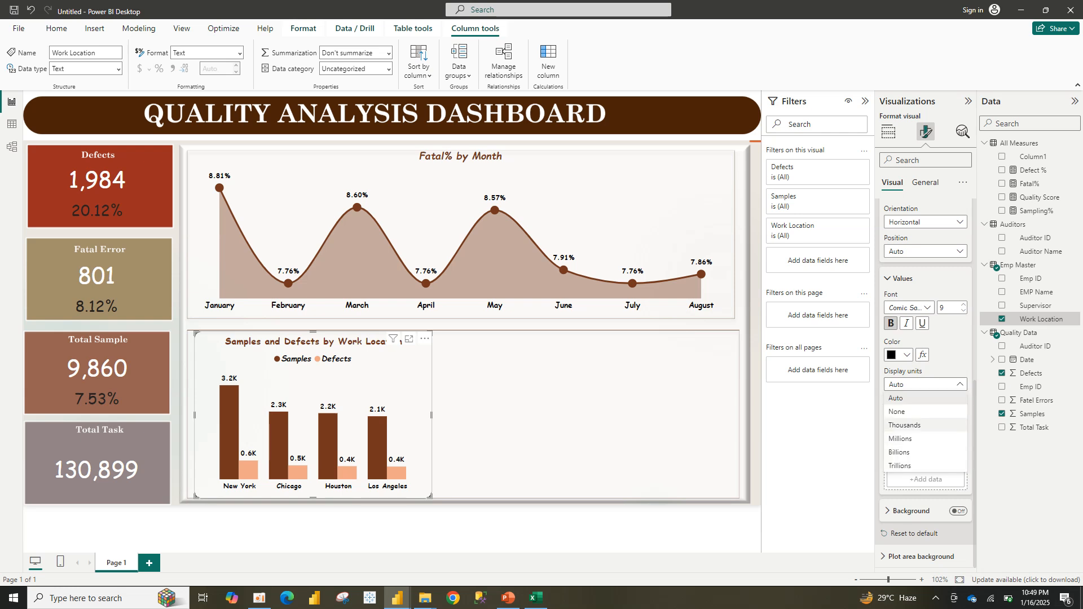
left_click(897, 411)
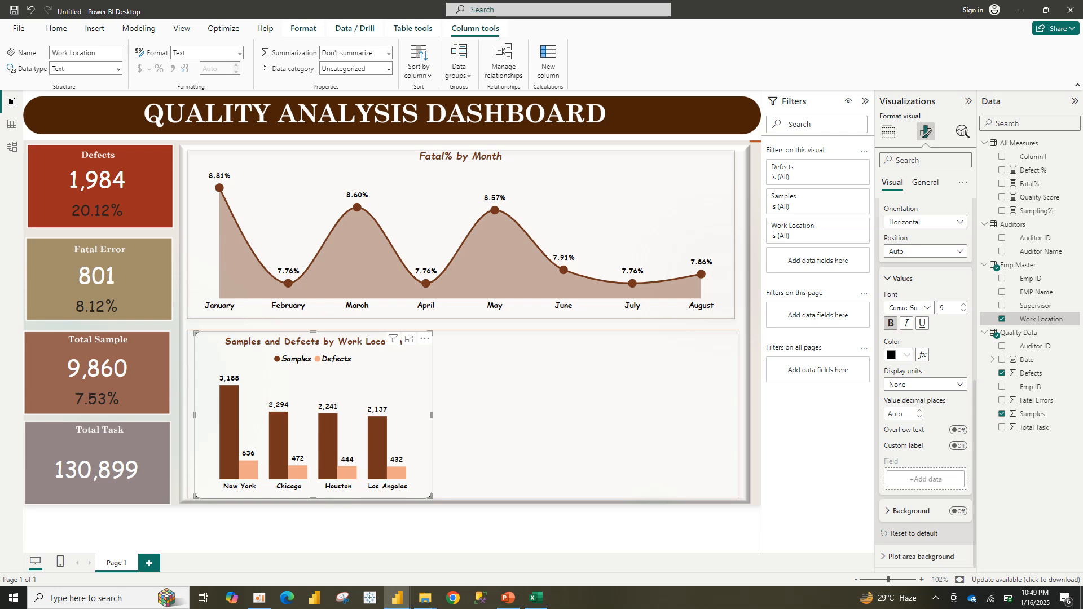
- Review the title formatting of the column chart and compare it with the Fatal% by Month chart's title settings
left_click(926, 182)
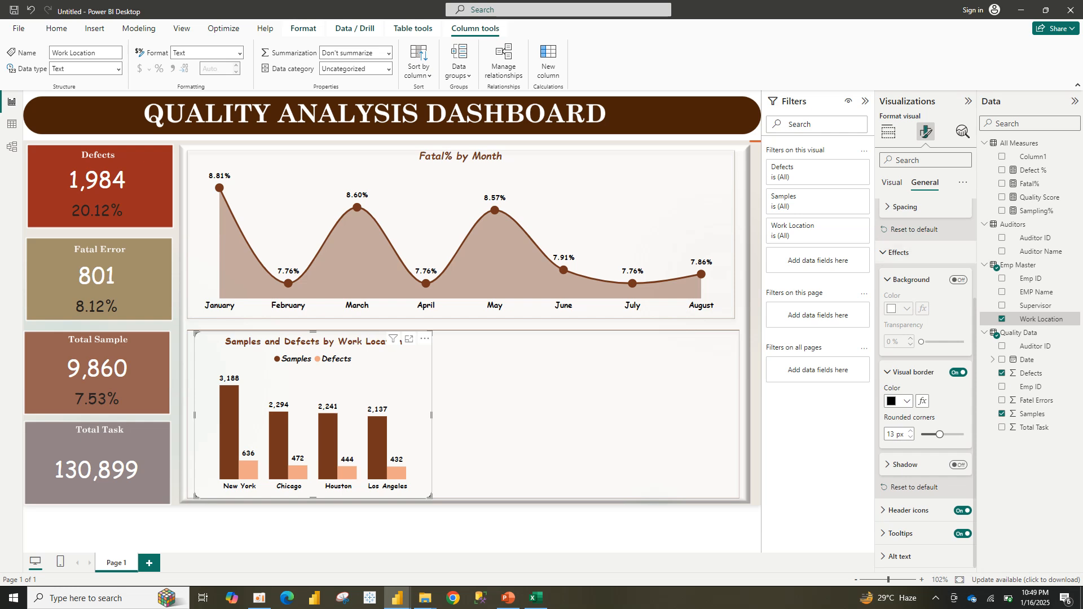
left_click(905, 207)
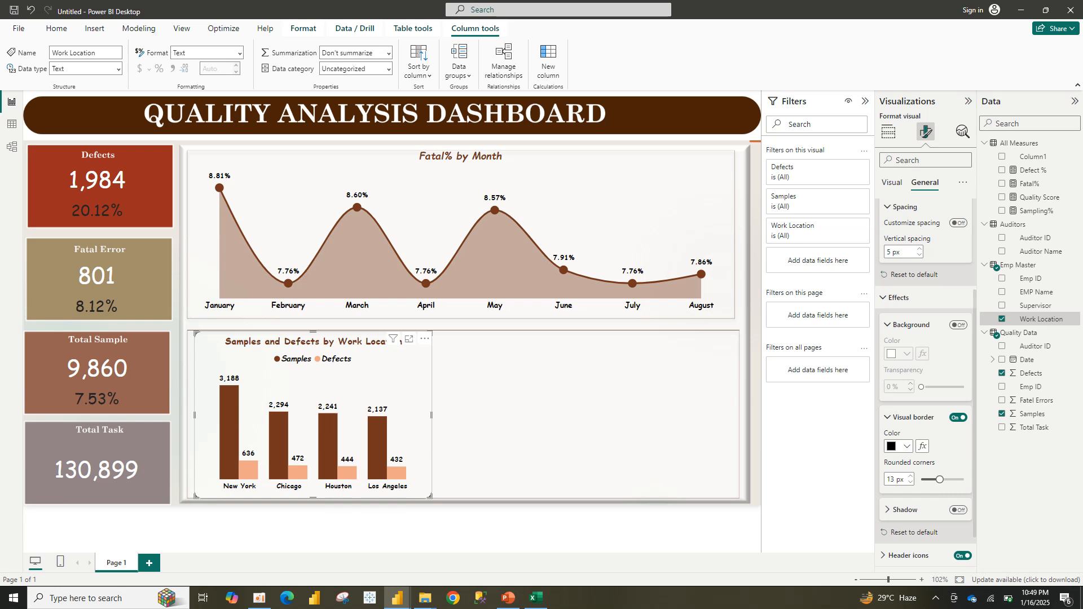
left_click(899, 297)
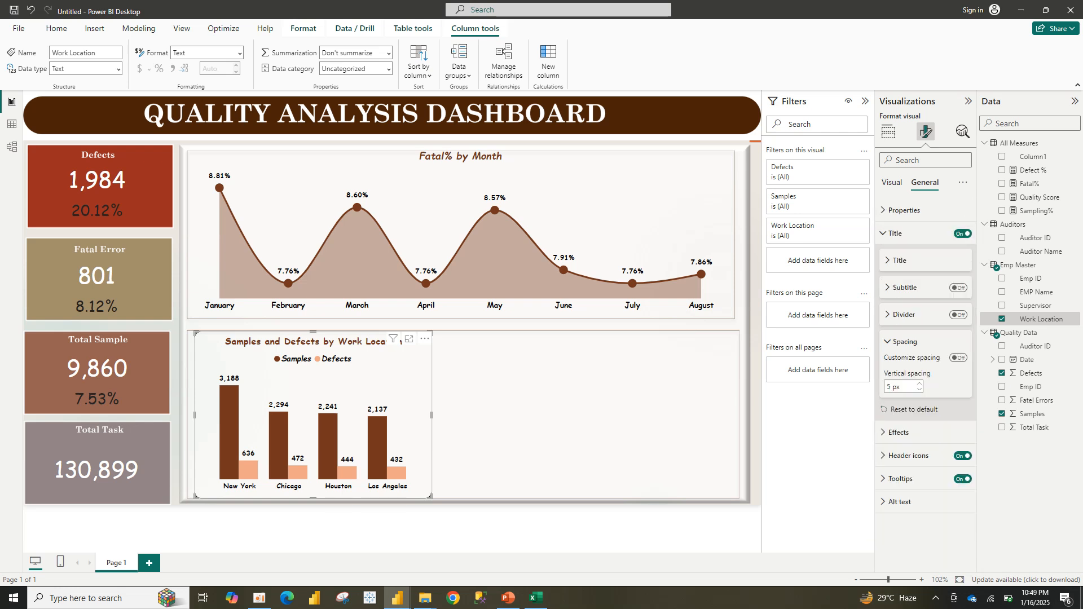
left_click(898, 260)
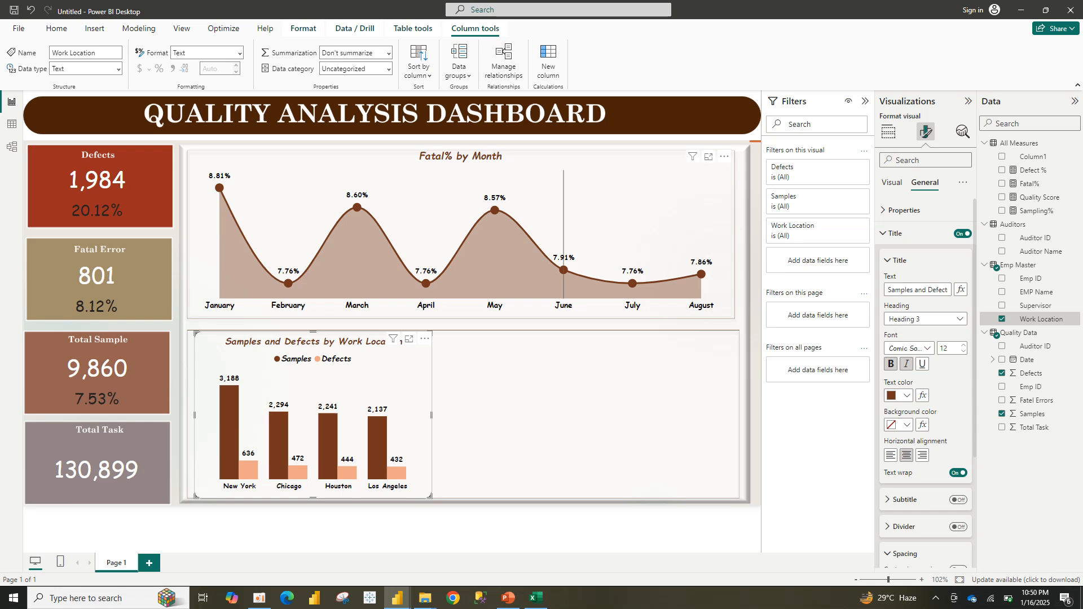
left_click(564, 237)
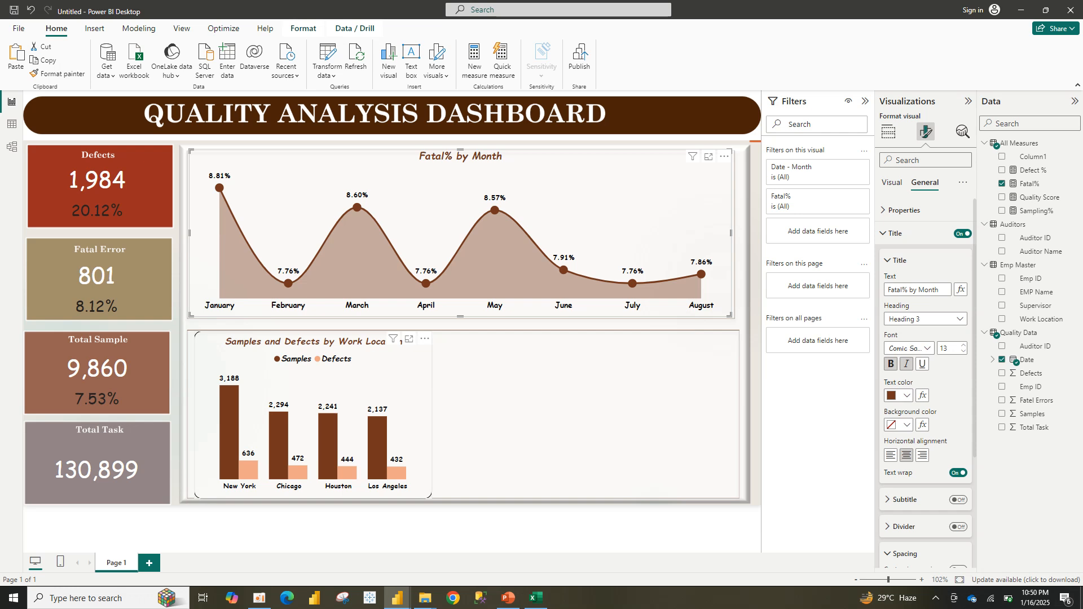
- Narrow the column chart and place a duplicate of it beside the original in the lower panel
left_click(418, 429)
left_click_drag(431, 497, 410, 499)
key("ctrl+c")
key("ctrl+v")
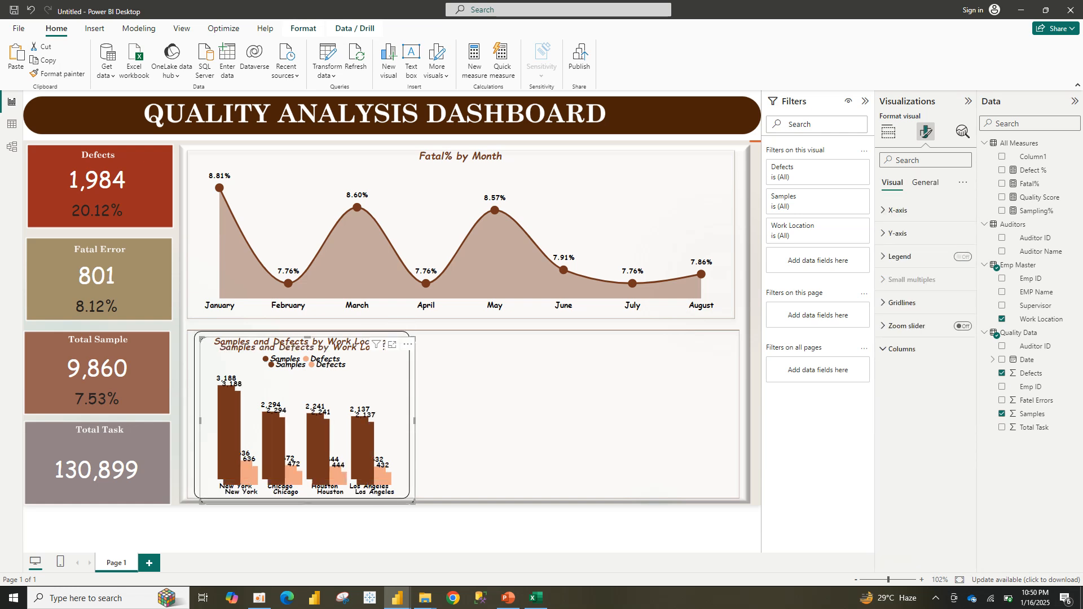
left_click_drag(310, 390, 526, 378)
left_click(338, 527)
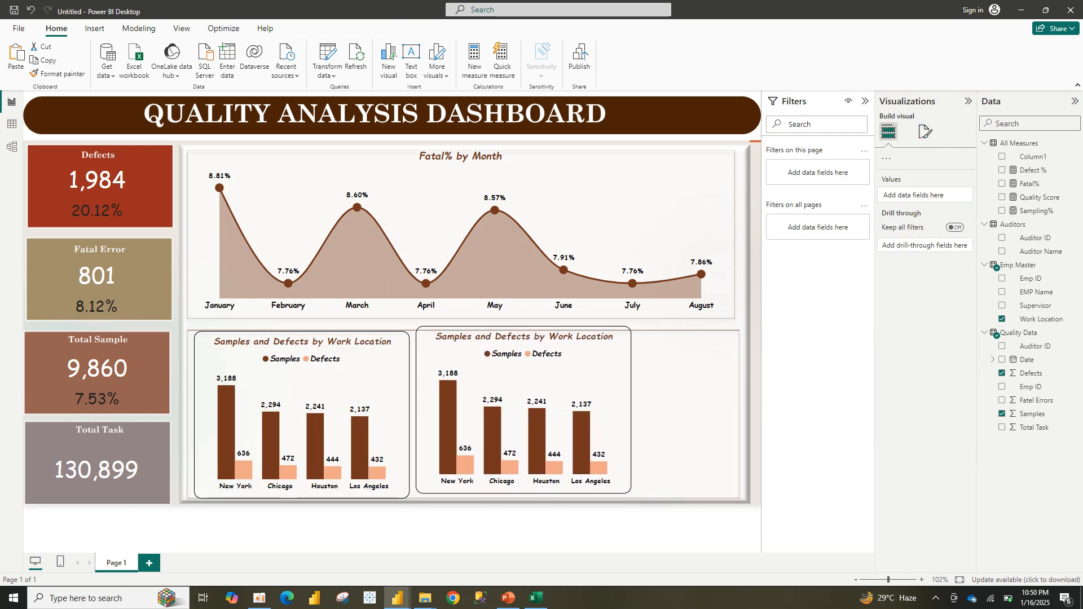
- Narrow the original column chart slightly, fit the duplicate against its edge, and remove the duplicate
left_click(395, 452)
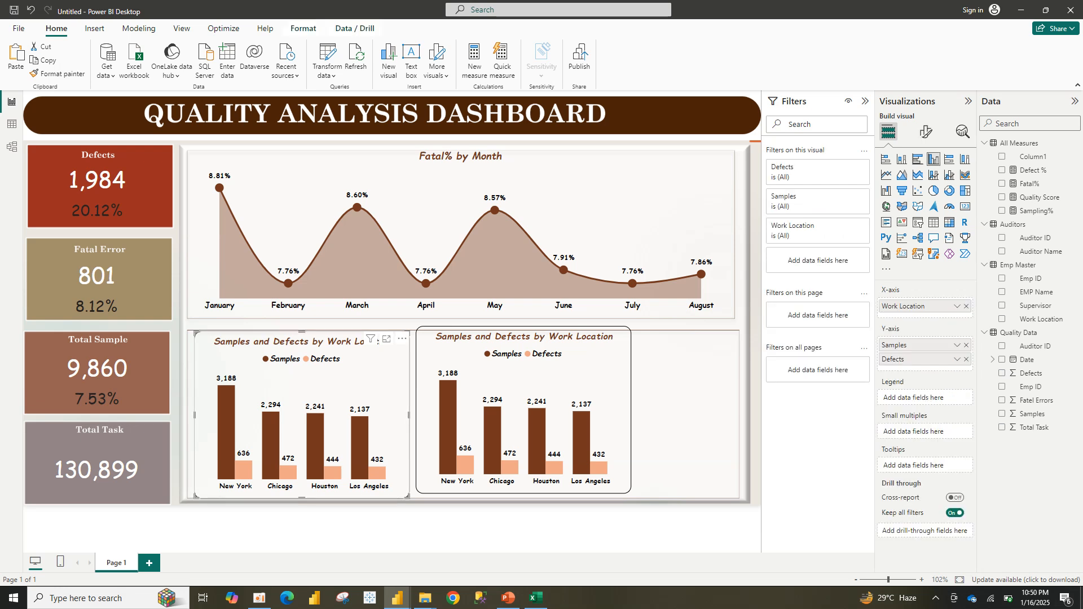
mouse_move(409, 498)
left_mouse_down()
mouse_move(378, 486)
mouse_move(399, 470)
mouse_move(405, 498)
left_mouse_up()
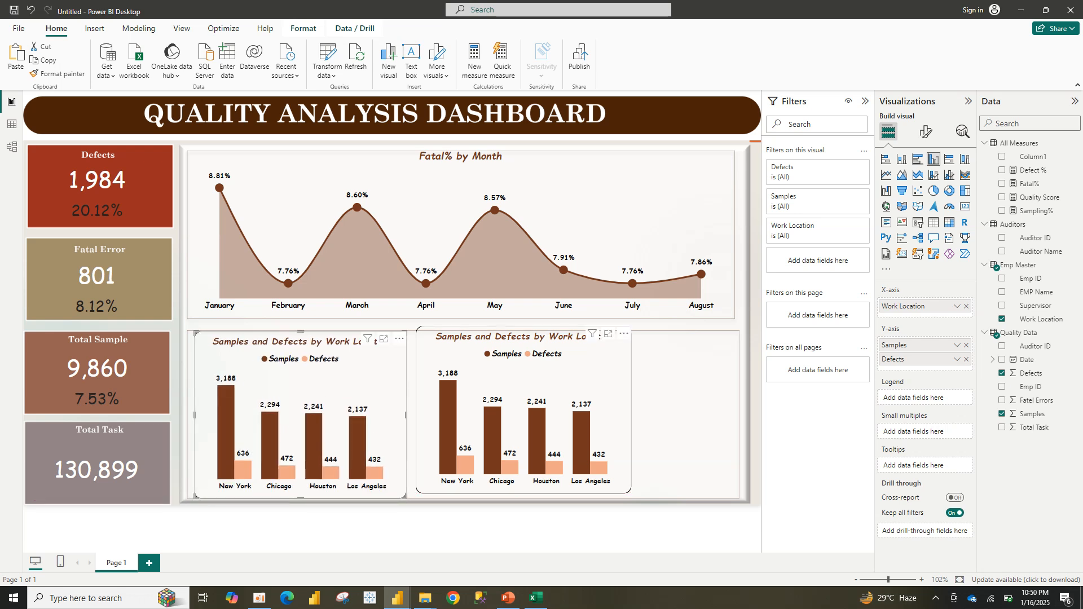
left_click(600, 334)
mouse_move(418, 329)
left_mouse_down()
mouse_move(408, 344)
mouse_move(408, 331)
left_mouse_up()
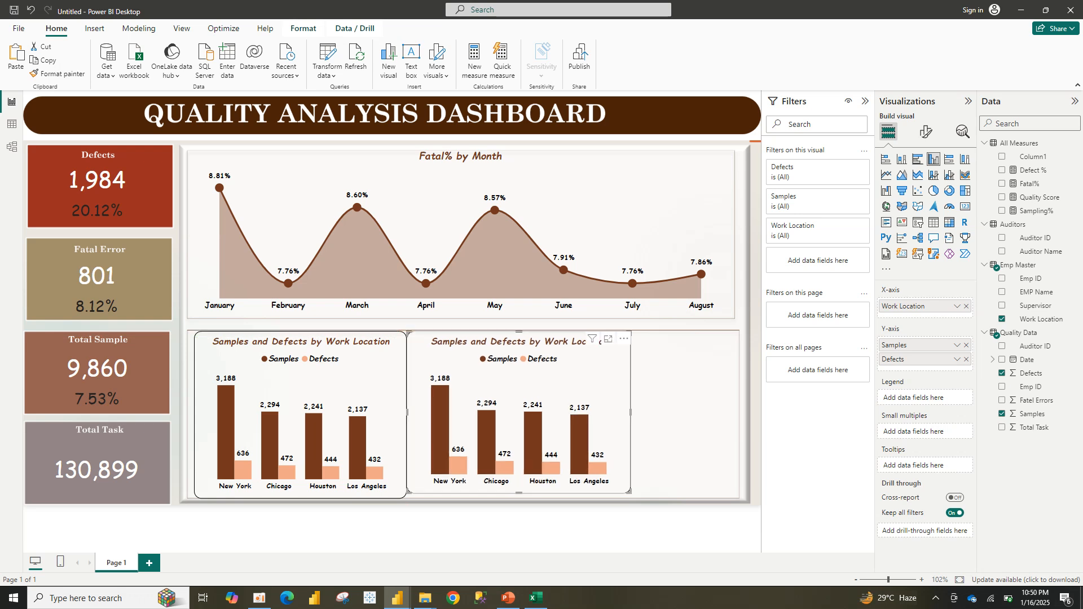
left_click(624, 339)
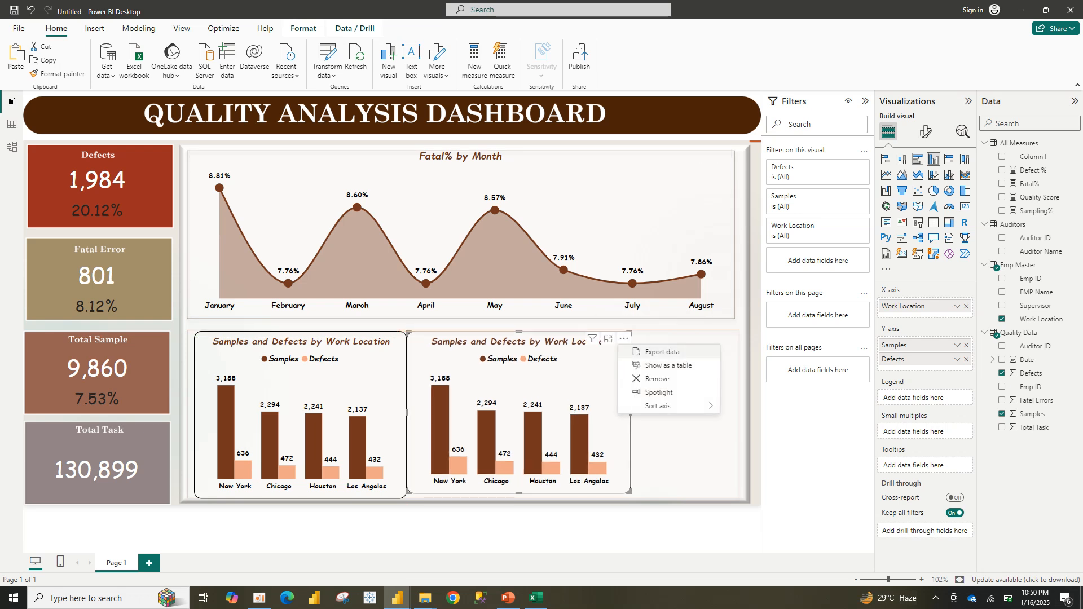
left_click(654, 378)
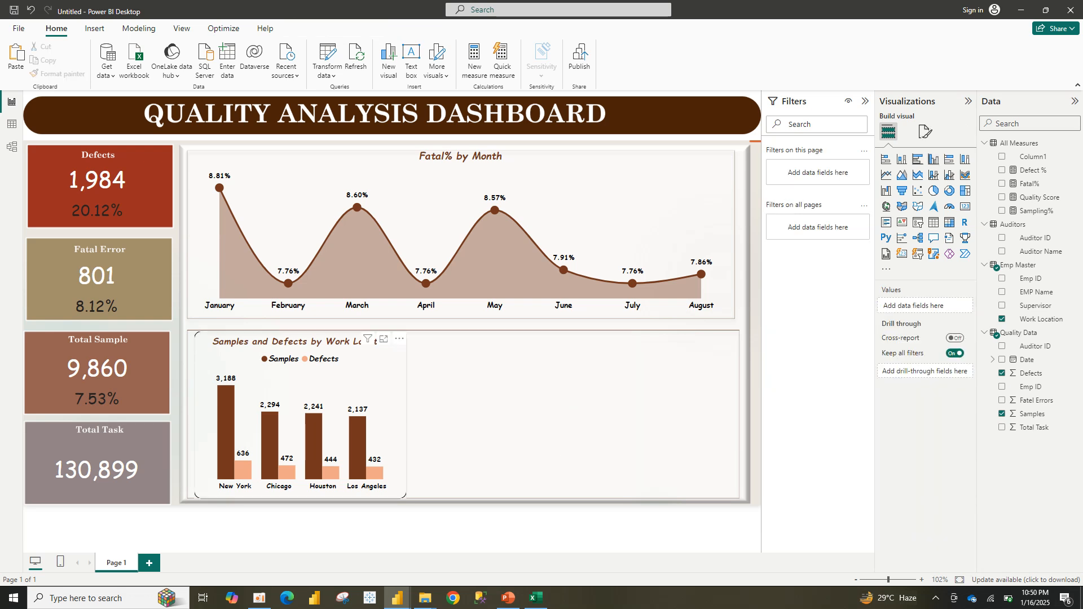
- Set the rounded corners of the column chart's visual border to 8 px
left_click(926, 131)
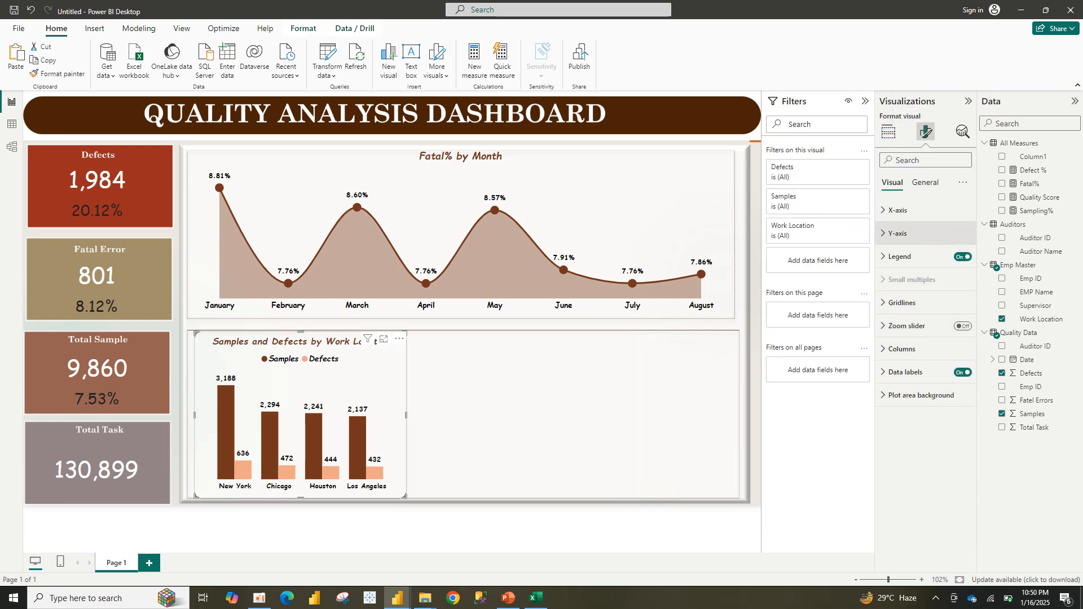
left_click(926, 182)
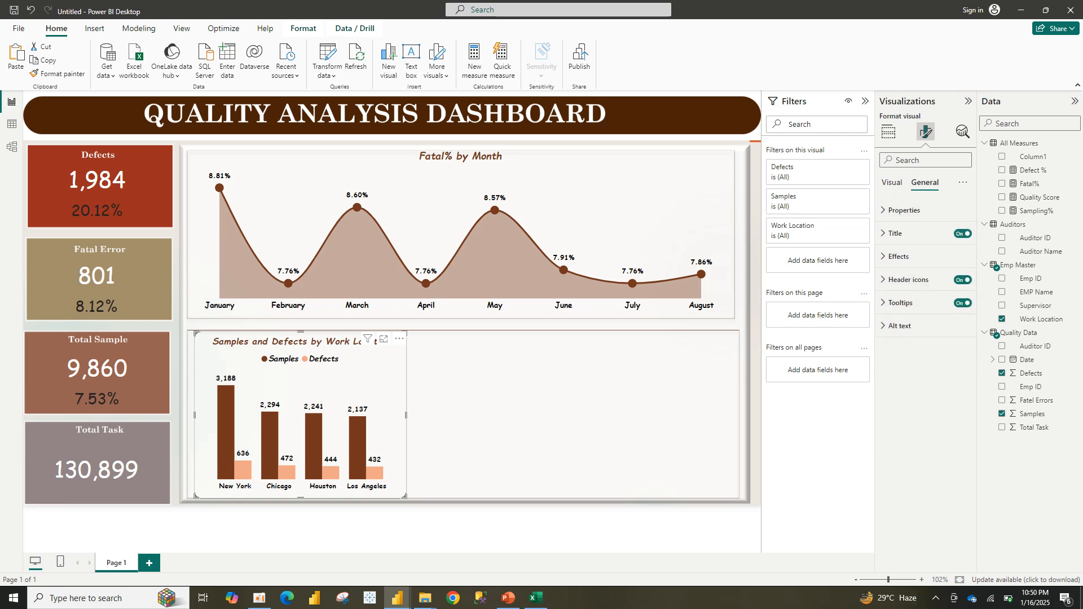
left_click(900, 256)
left_click(914, 376)
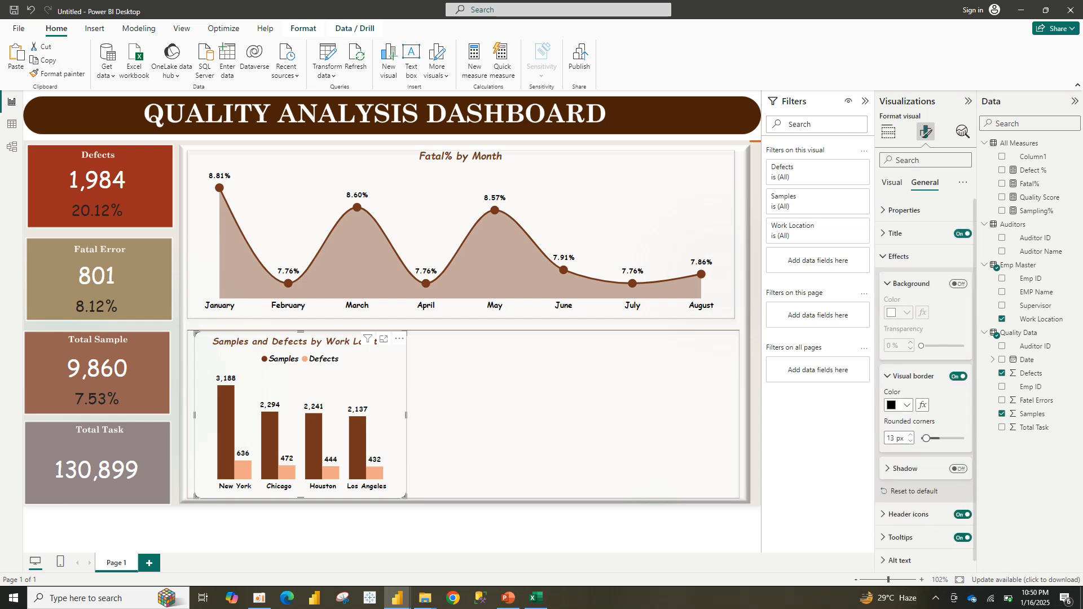
left_click_drag(939, 439, 932, 439)
left_click(477, 377)
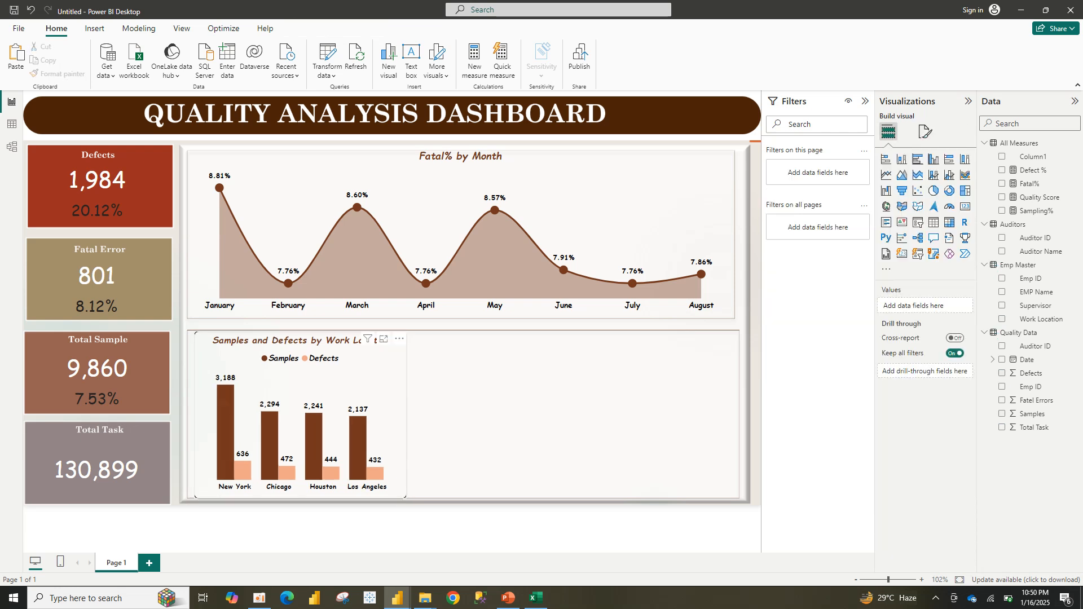
- Change the column chart's visual border color to the dark brown used for its Samples columns
left_click(400, 339)
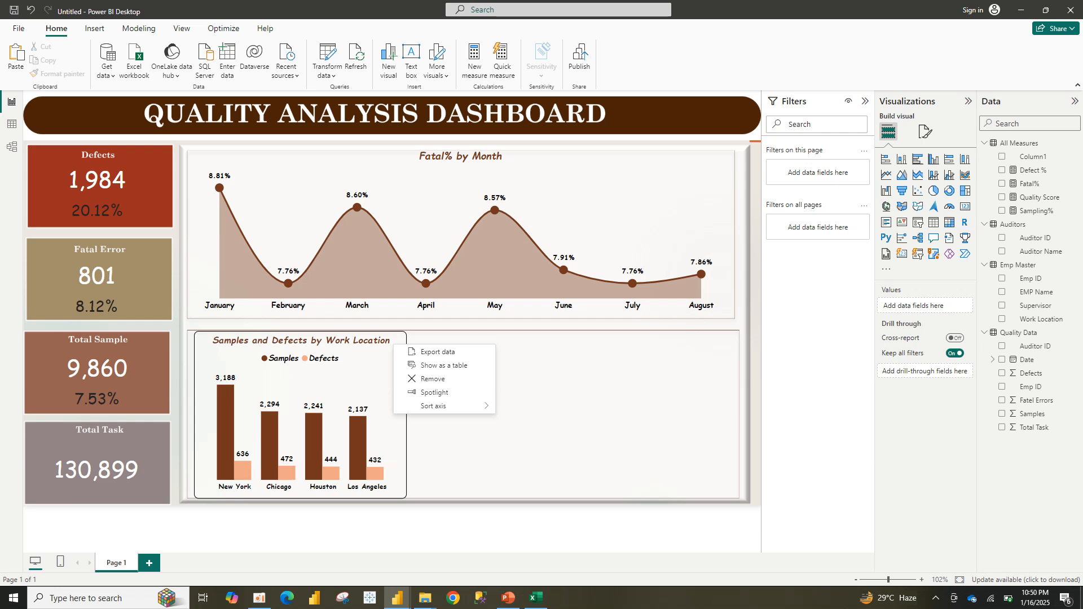
left_click(379, 373)
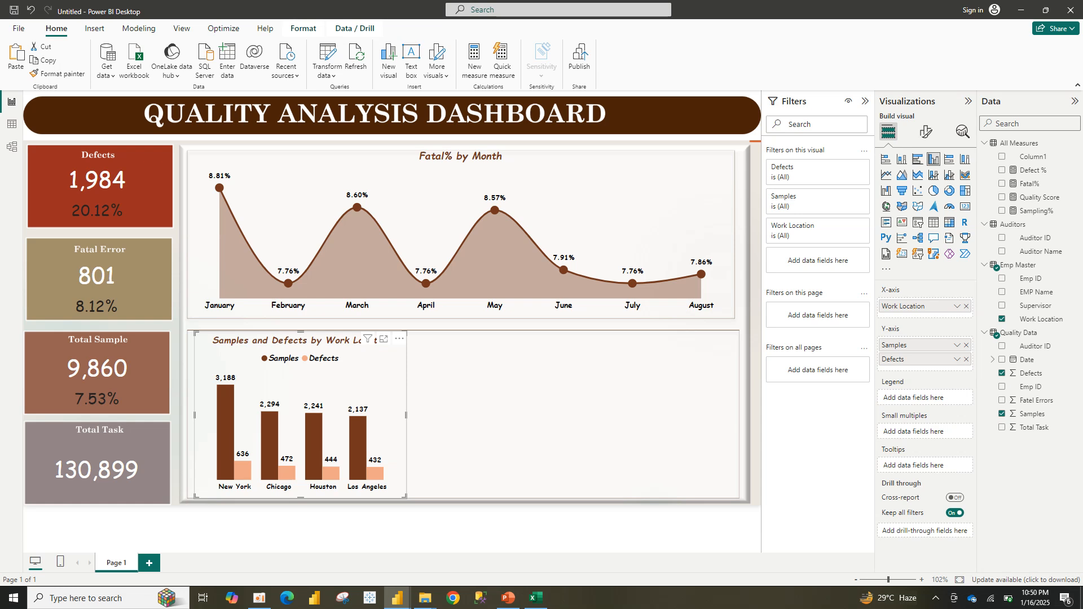
left_click(925, 131)
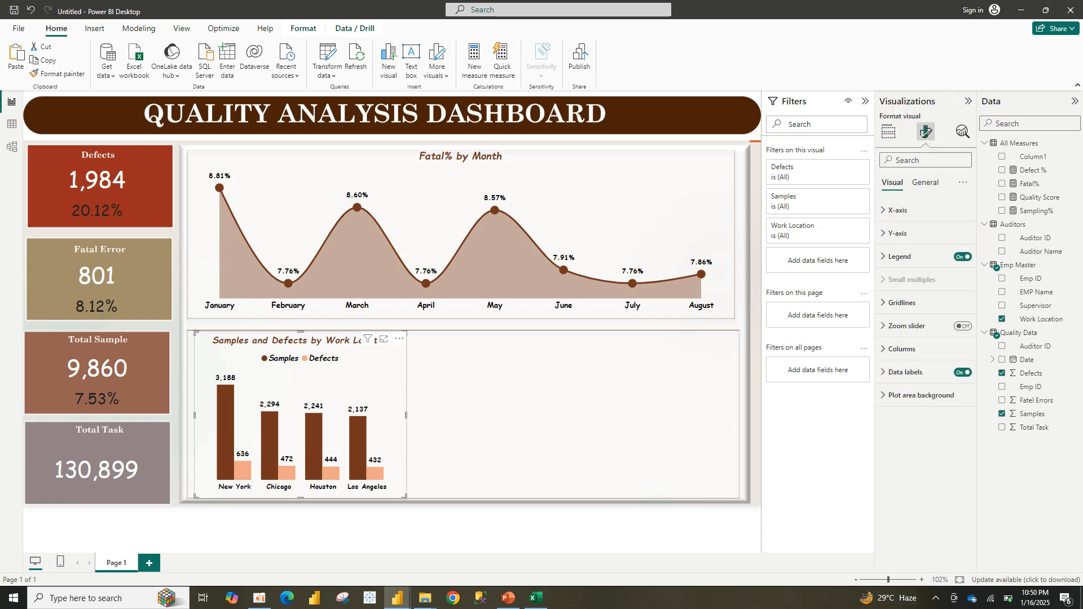
left_click(926, 182)
left_click(899, 256)
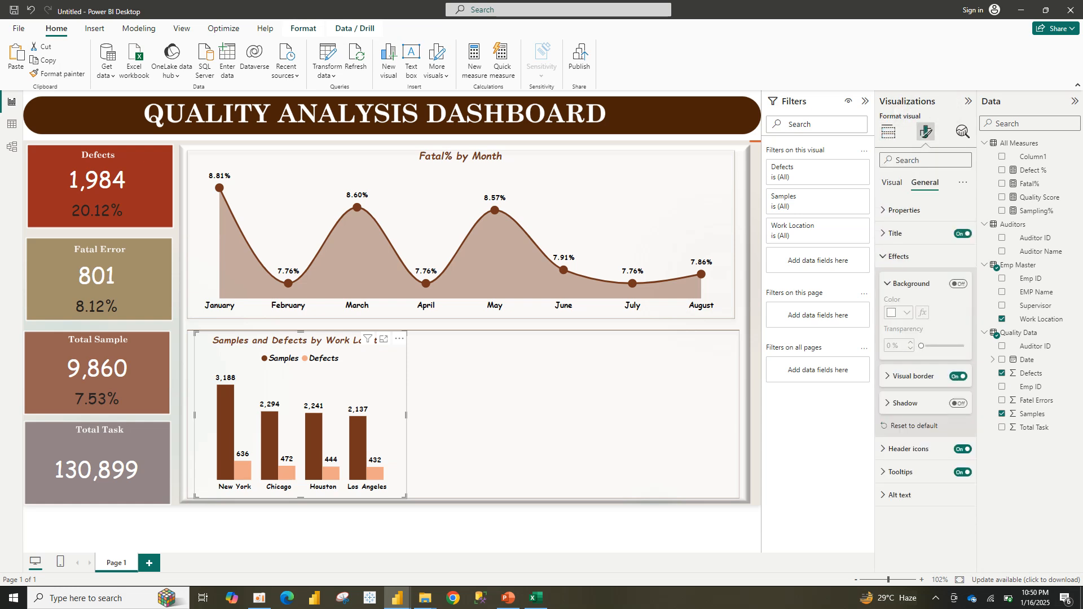
left_click(912, 376)
left_click(900, 405)
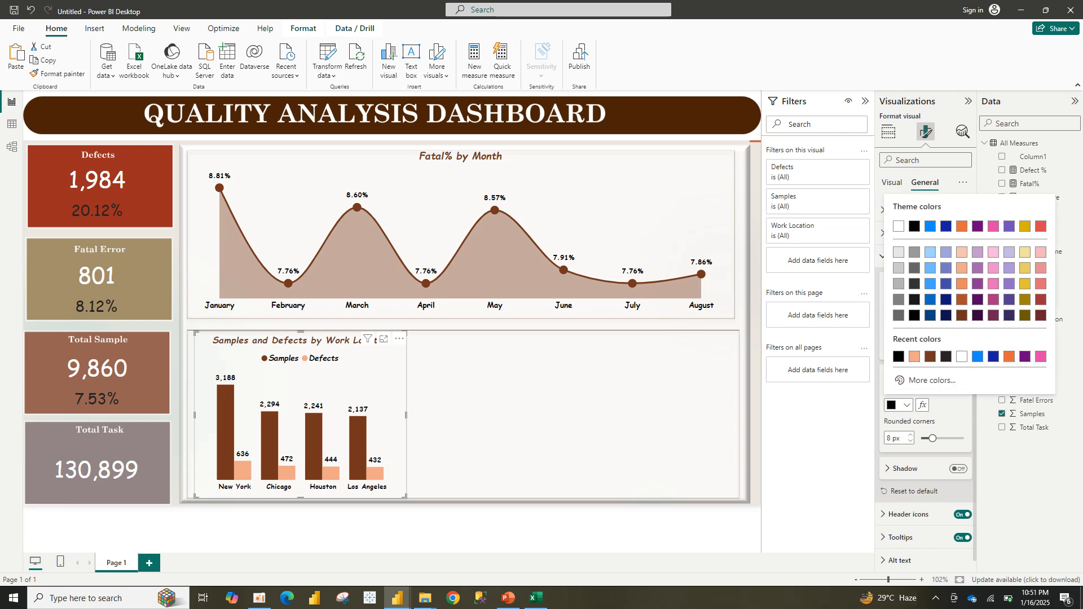
left_click(931, 357)
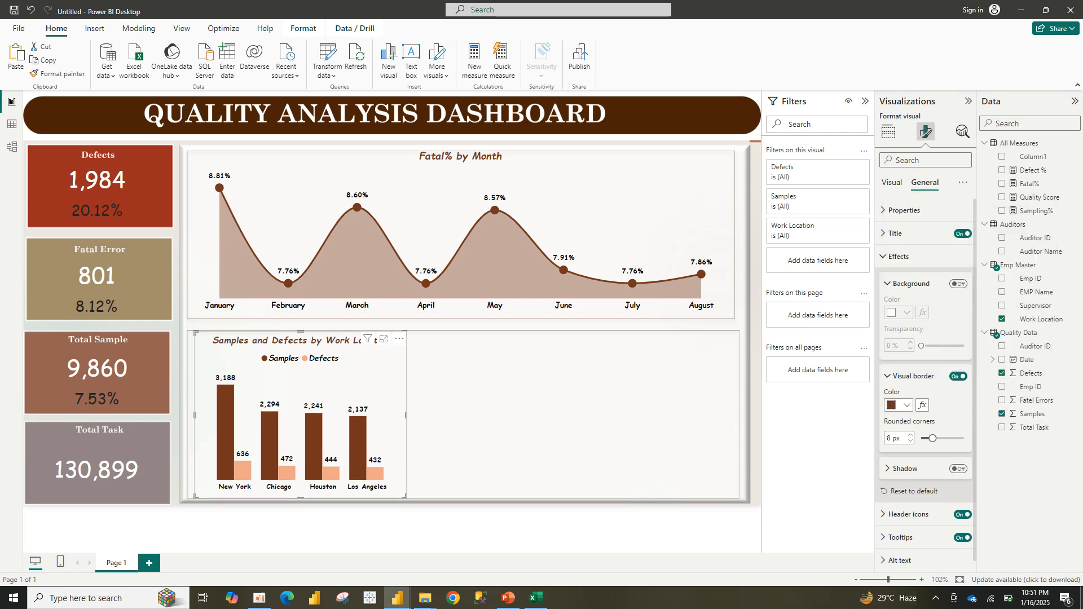
left_click(462, 525)
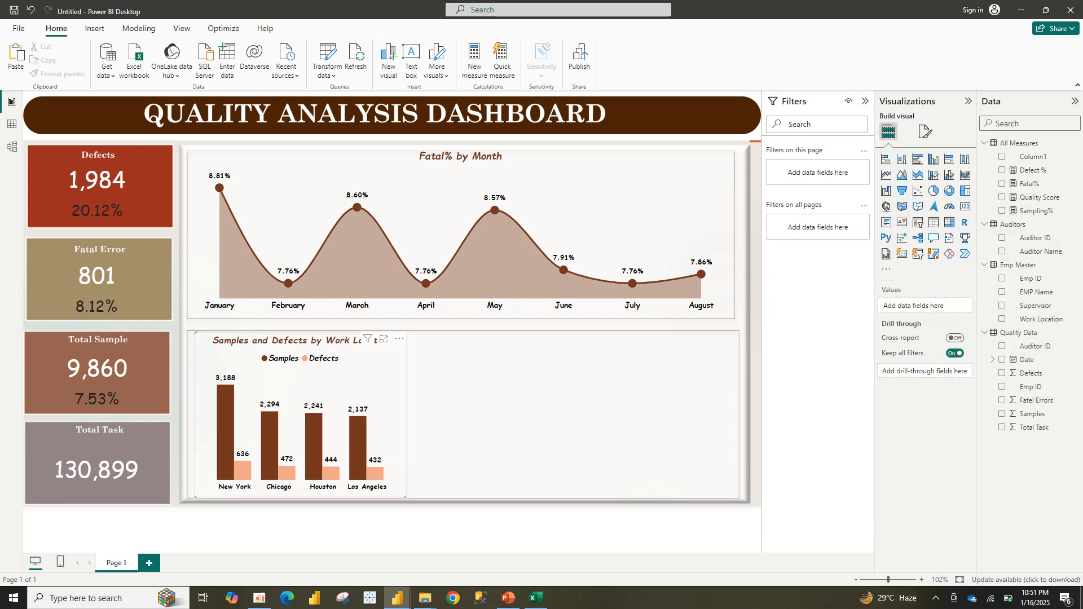
- Reduce the column chart's height from its upper-left corner and shift the chart up slightly within the lower panel
left_click(397, 359)
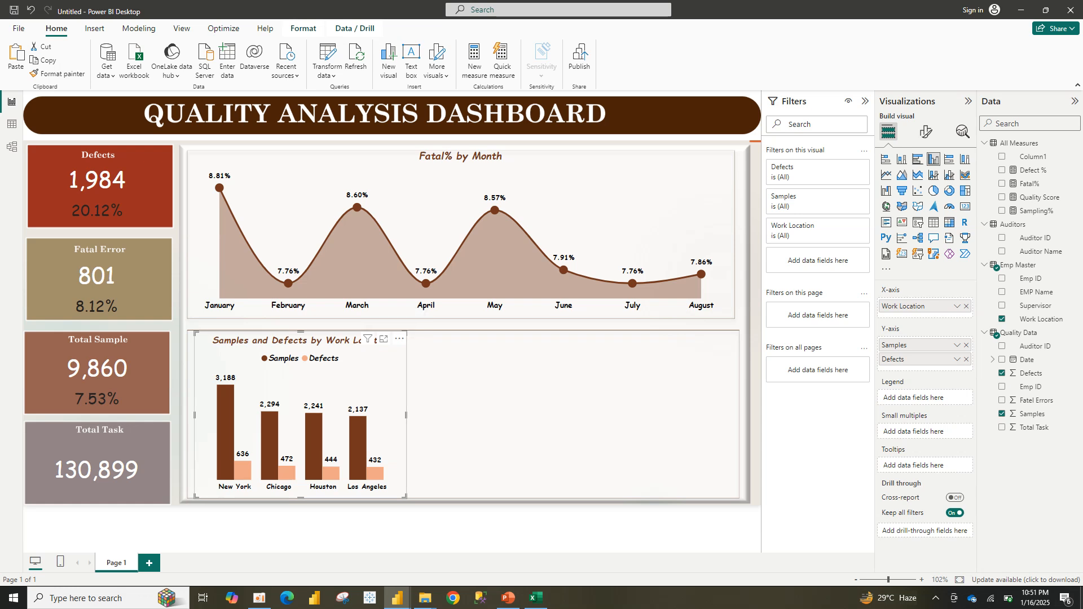
left_click_drag(196, 333, 190, 349)
left_click_drag(298, 358, 298, 351)
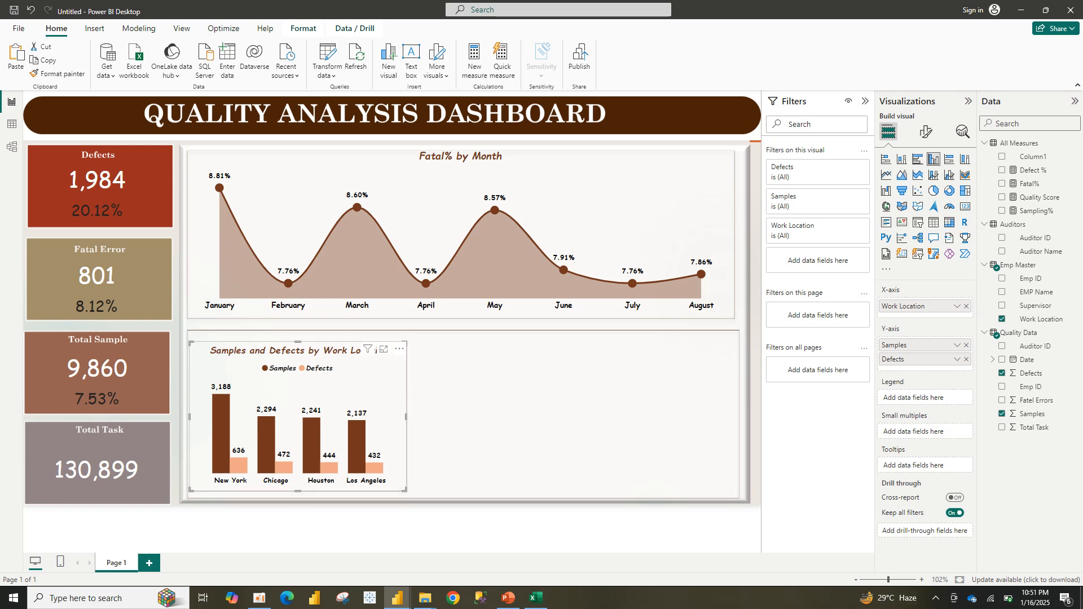
- Paste two duplicates of the column chart to the right of the original
key("ctrl+v")
left_click_drag(304, 358, 648, 362)
key("ctrl+v")
- Narrow the original column chart to about one third of the lower panel's width
left_click(344, 377)
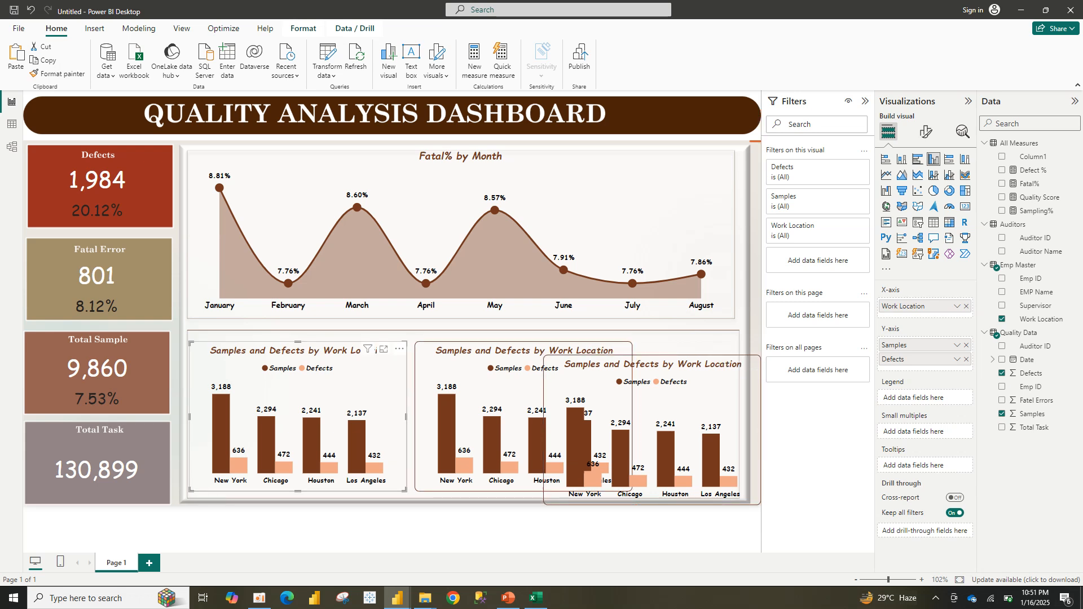
left_click_drag(405, 491, 376, 491)
- Remove both pasted duplicates of the Samples and Defects by Work Location chart
left_click(474, 389)
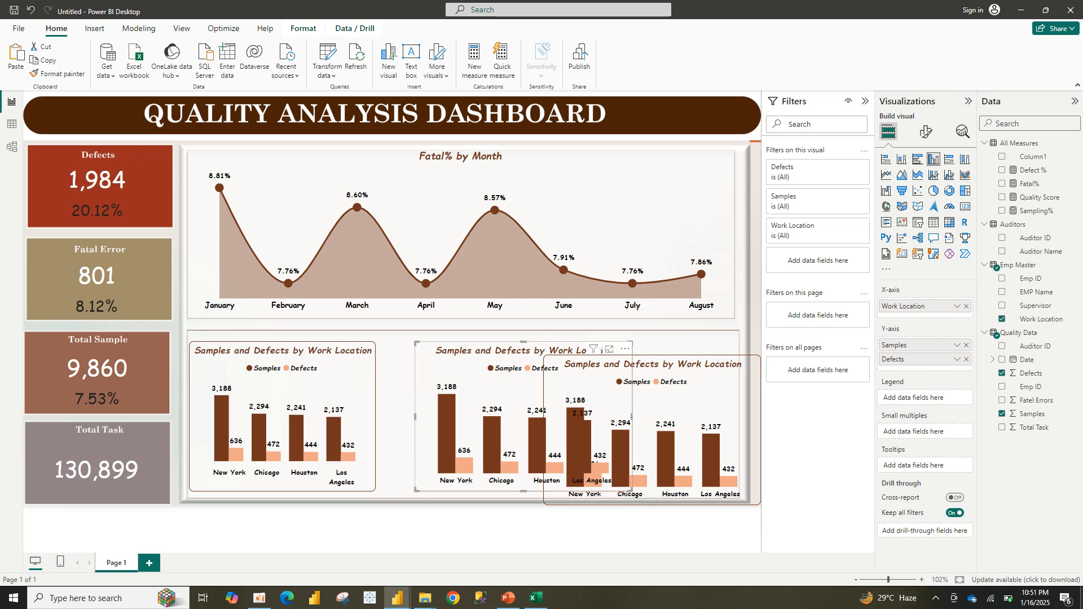
left_click(624, 348)
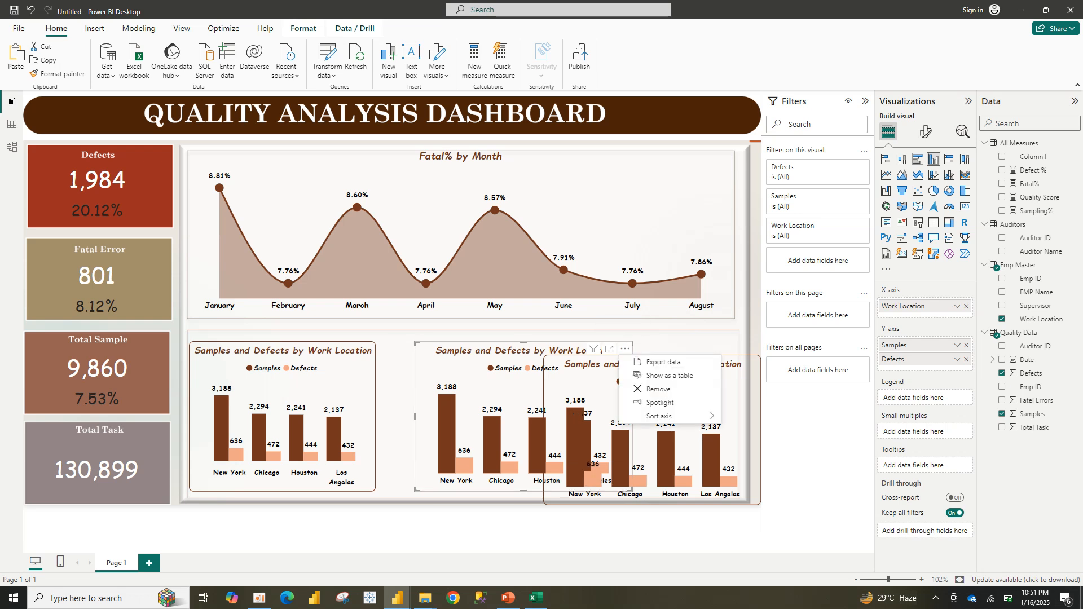
left_click(657, 389)
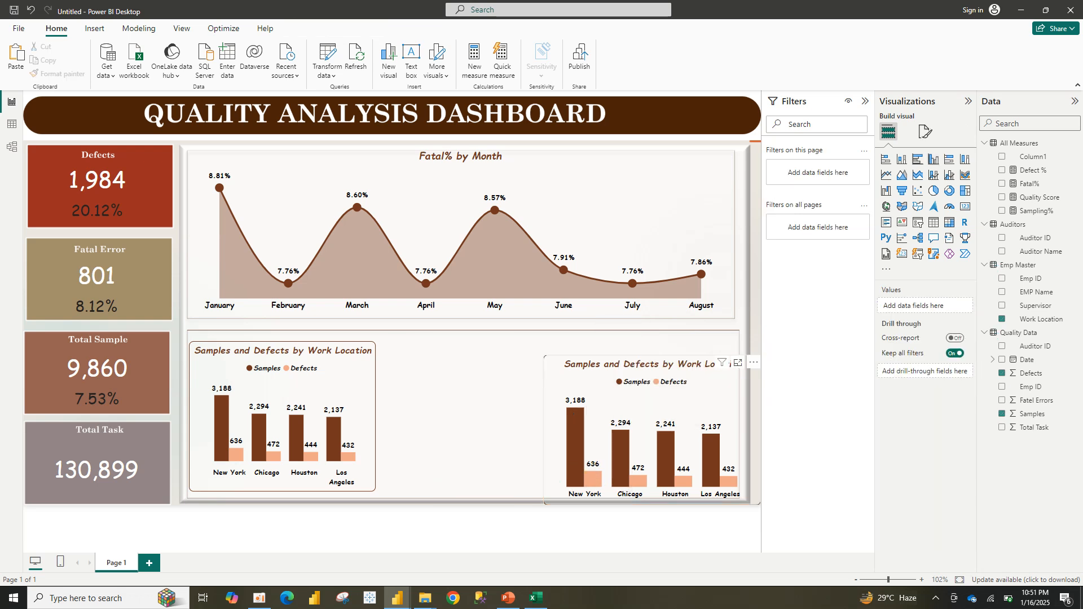
left_click(753, 362)
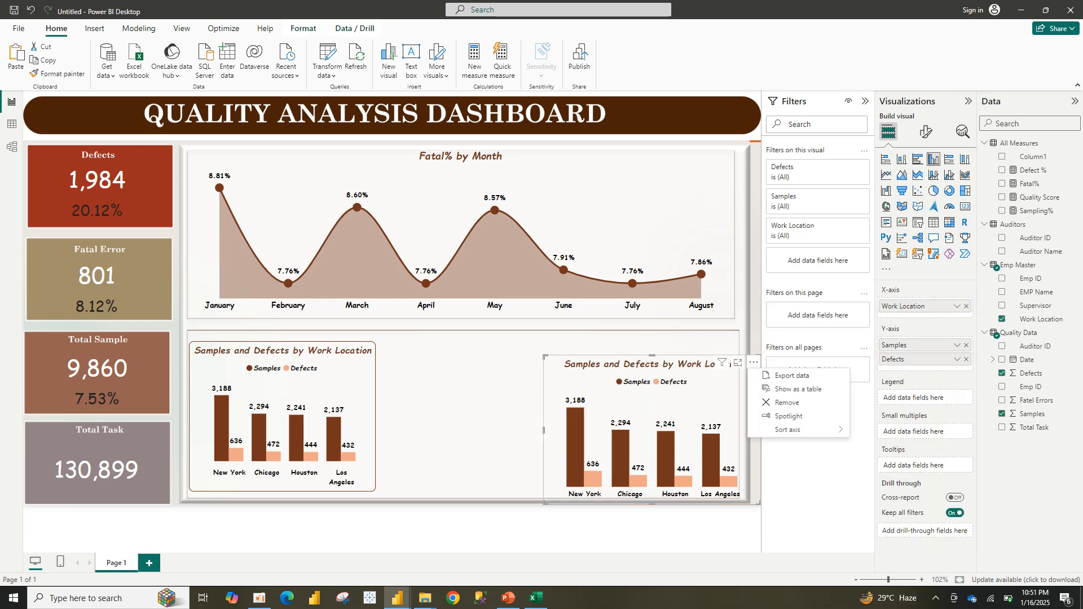
left_click(786, 402)
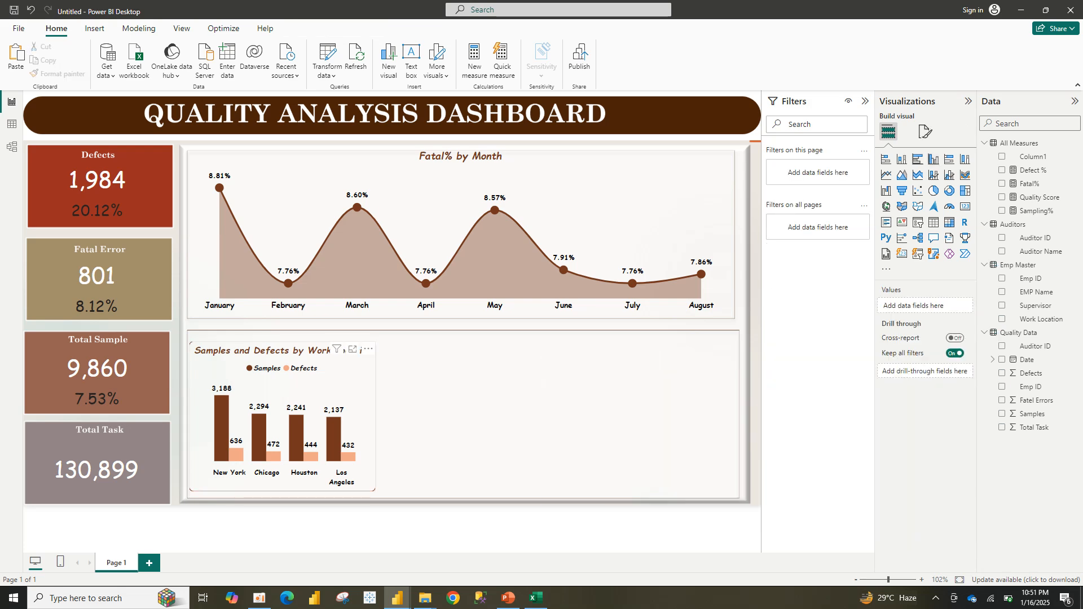
- Duplicate the resized column chart and place the copy directly beside the original in the lower panel
left_click(351, 386)
key("ctrl+c")
key("ctrl+v")
left_click_drag(351, 385, 541, 378)
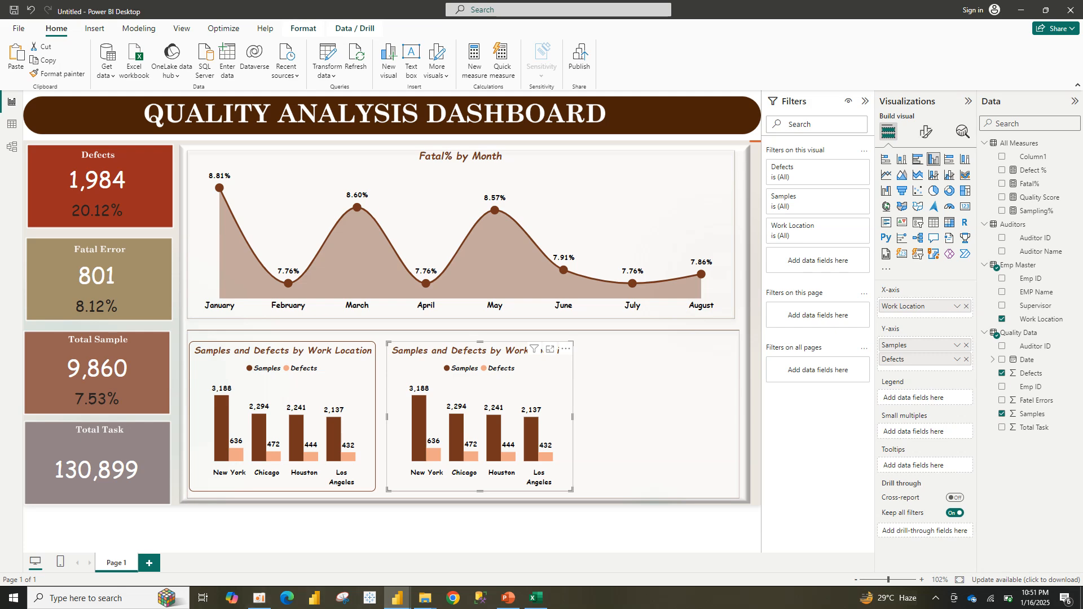
- Check the chart layout in the finished Quality report window and return to the untitled report
mouse_move(397, 597)
left_click(336, 548)
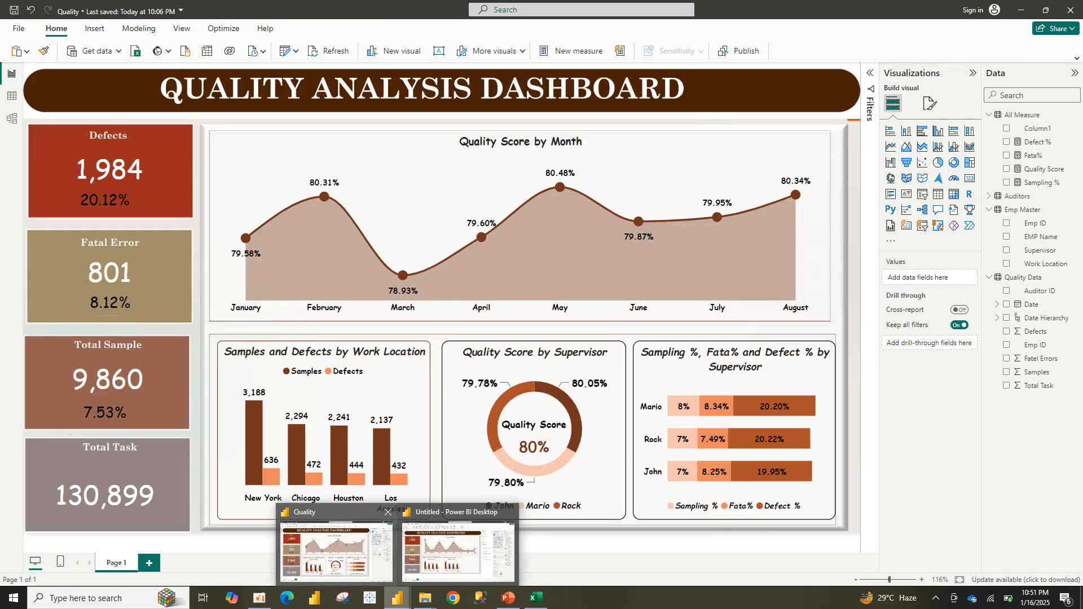
left_click(458, 552)
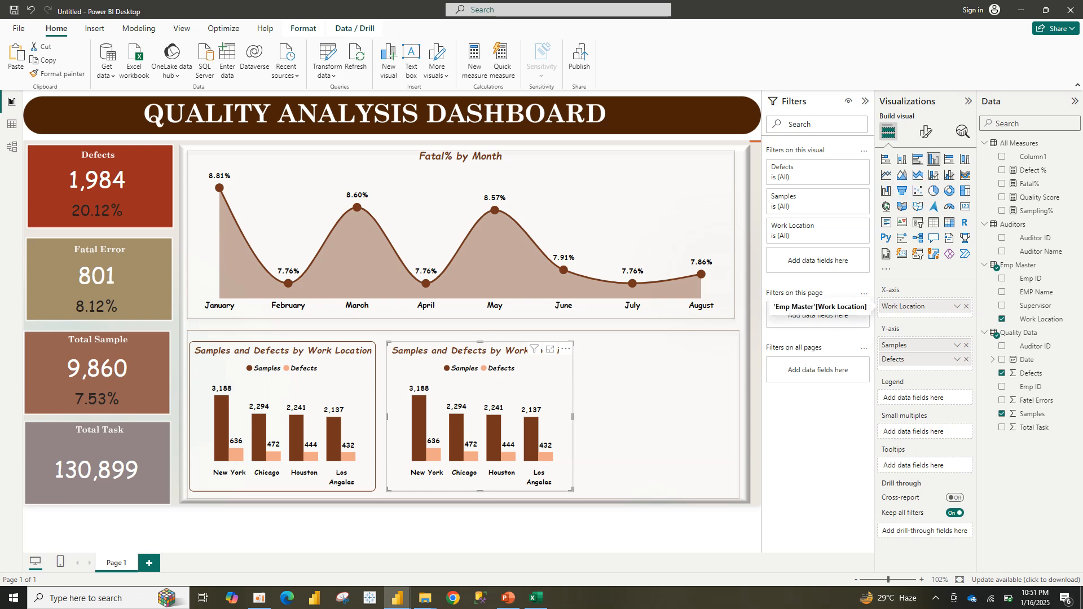
- Convert the duplicated column chart into a donut chart of Quality Score by Supervisor, removing Work Location, Samples and Defects
left_click(967, 306)
left_click(1002, 197)
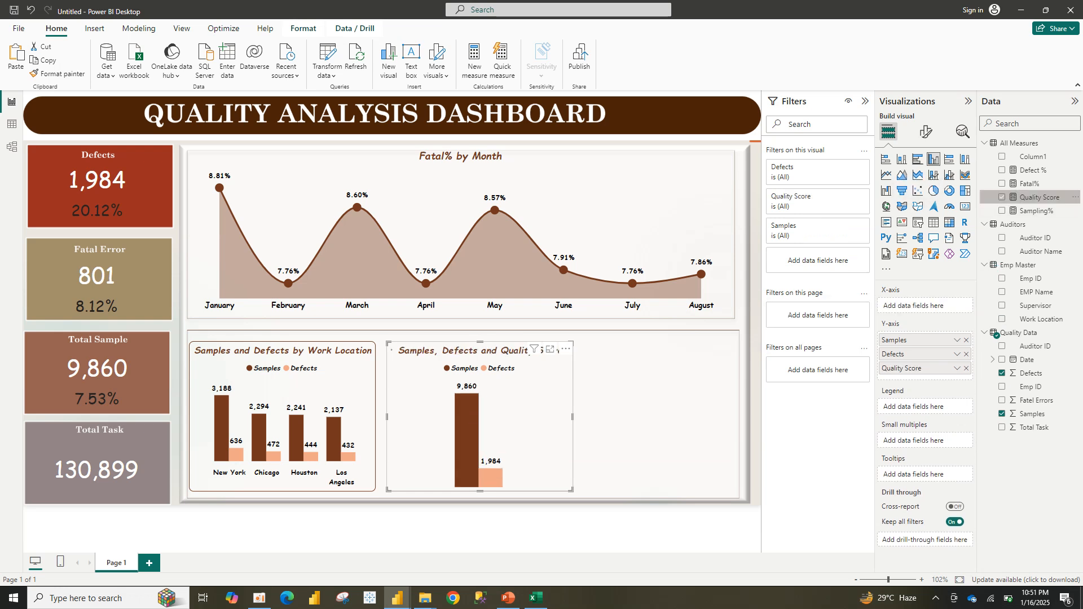
left_click(967, 340)
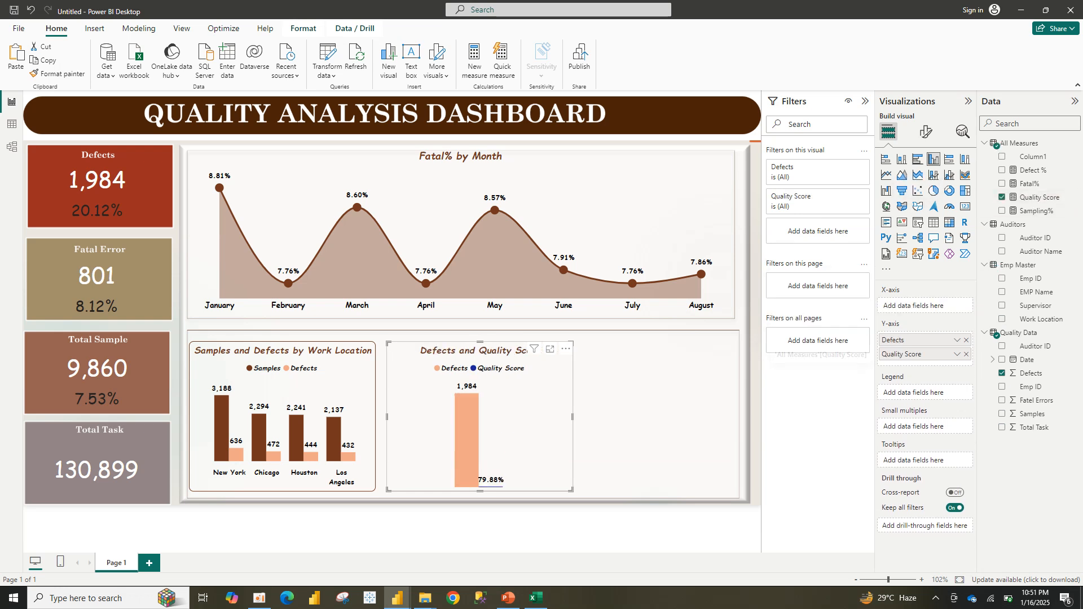
left_click(966, 340)
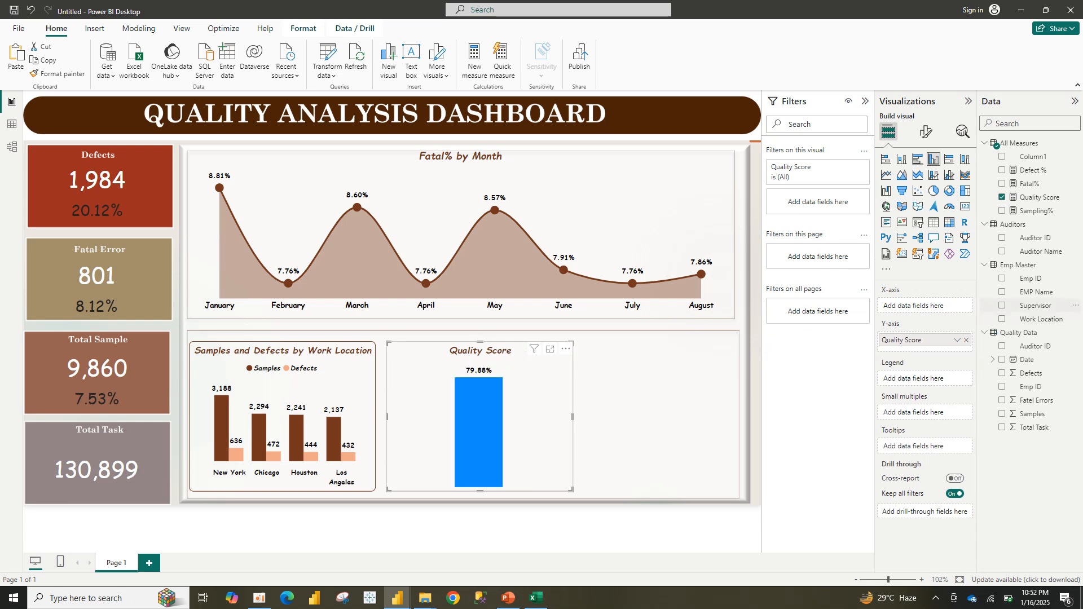
left_click(1002, 306)
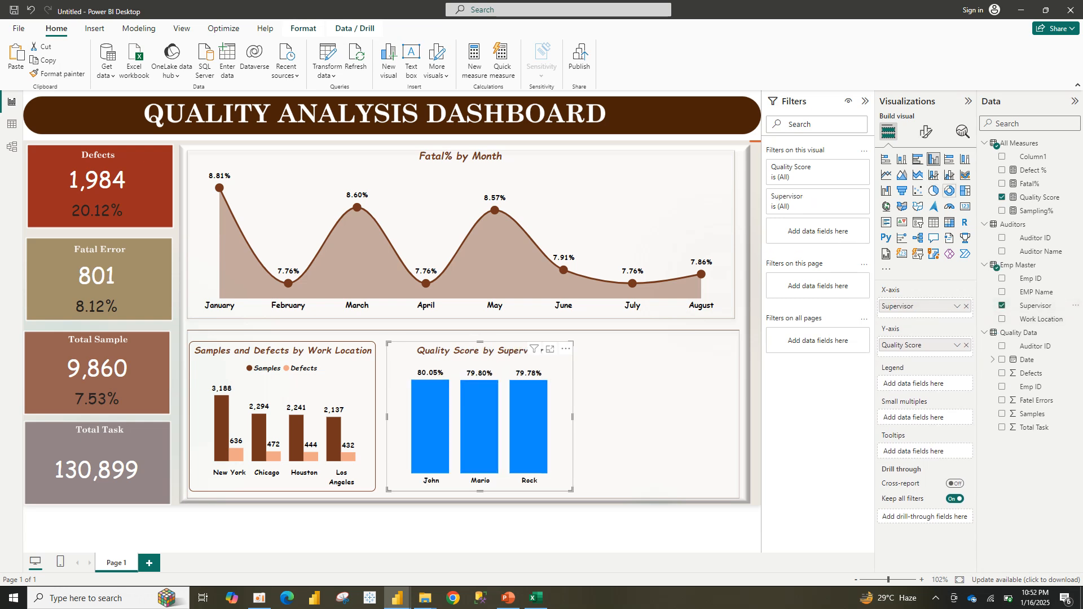
left_click(950, 190)
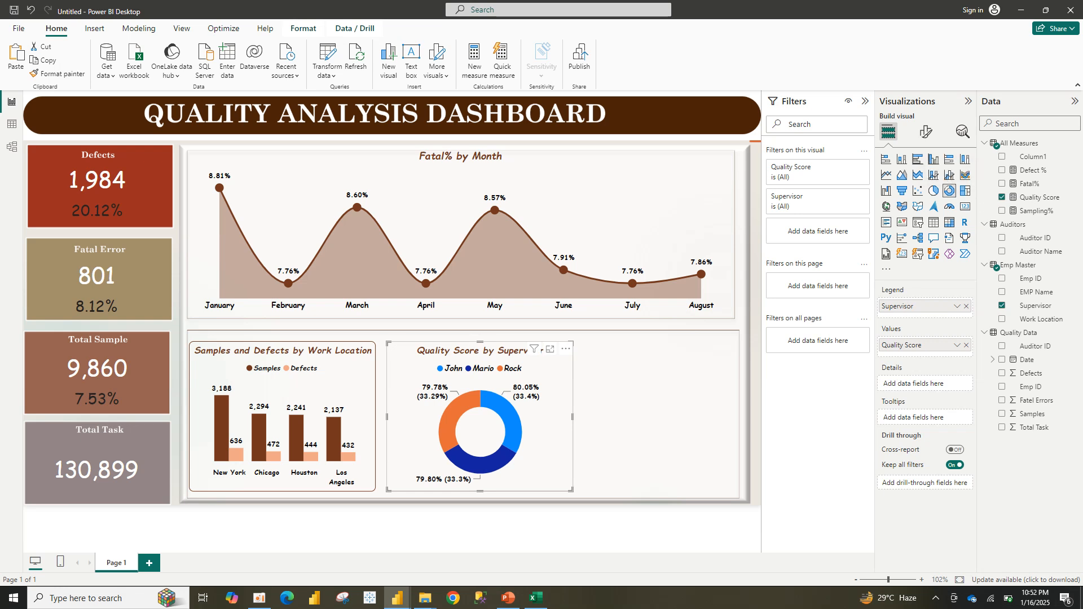
- Recolour the donut's slices, making the second supervisor's slice dark brown and the first supervisor's slice light peach
left_click(926, 131)
left_click(897, 233)
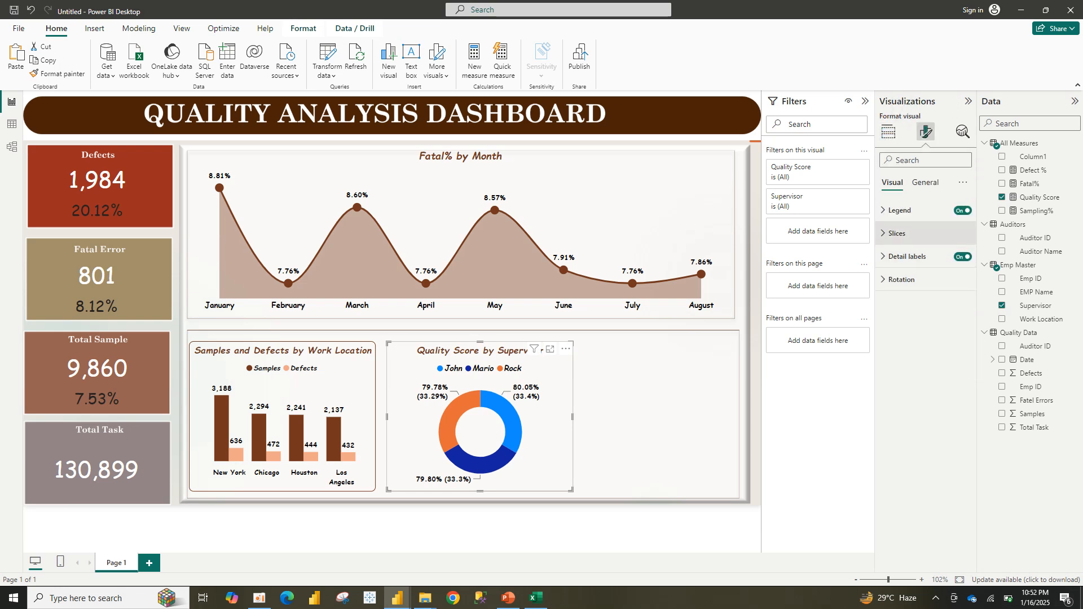
left_click(902, 260)
left_click(898, 319)
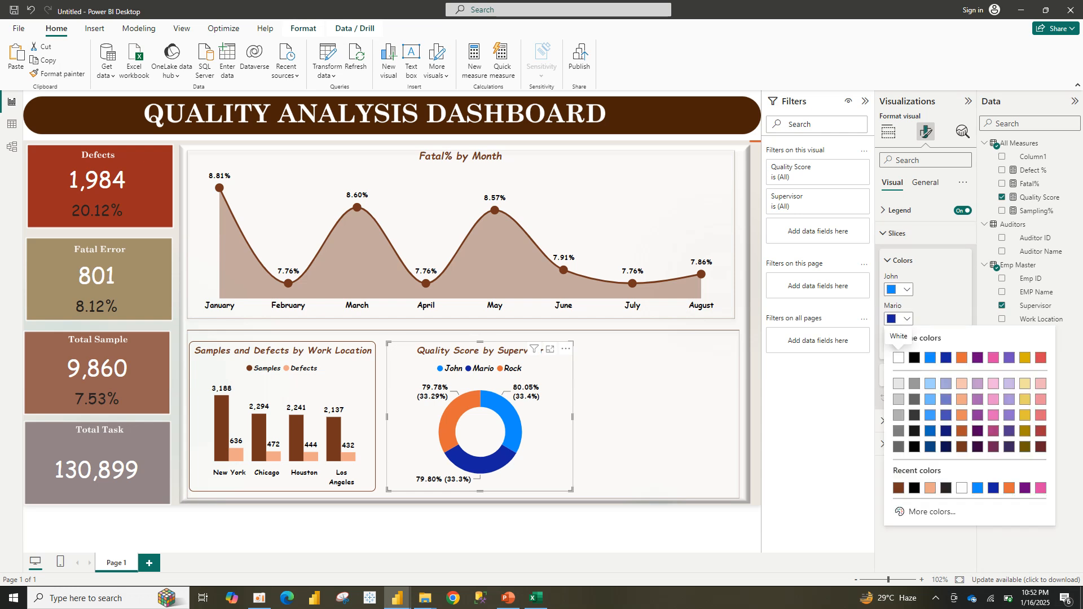
left_click(898, 488)
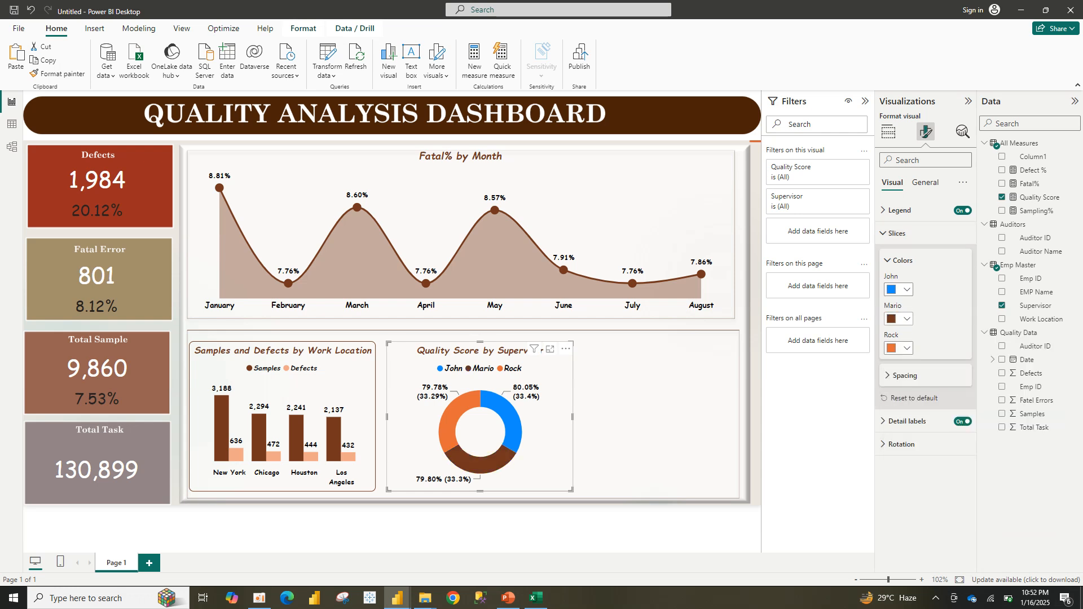
left_click(899, 289)
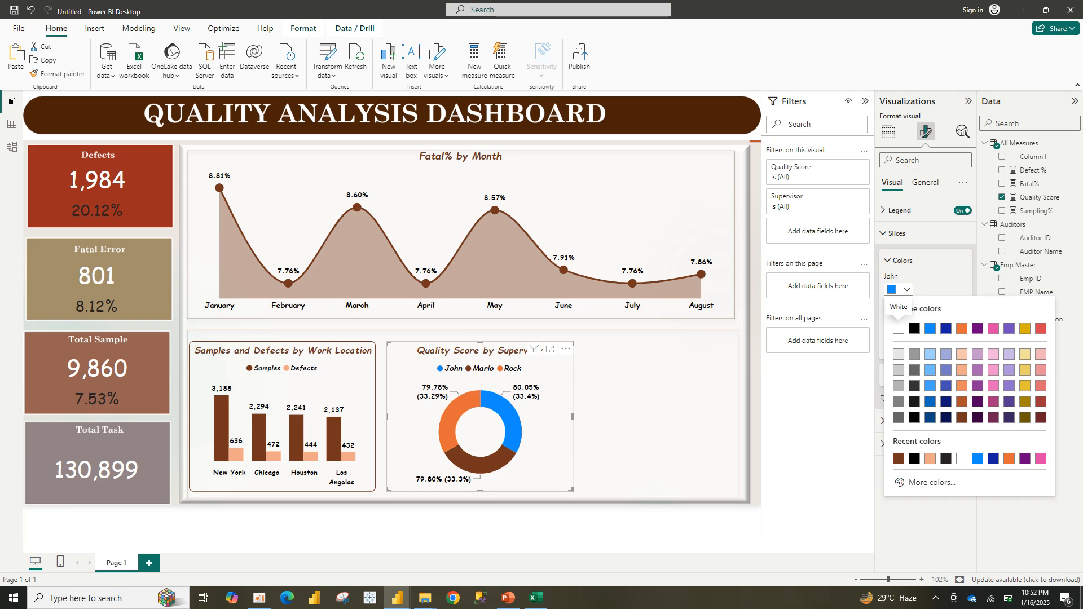
left_click(929, 458)
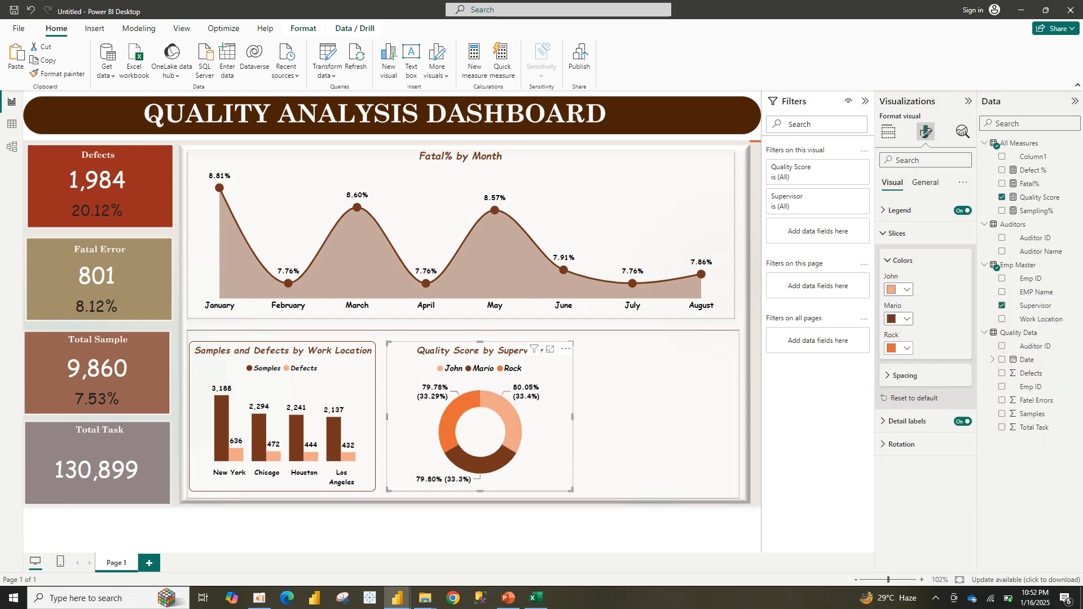
left_click(899, 348)
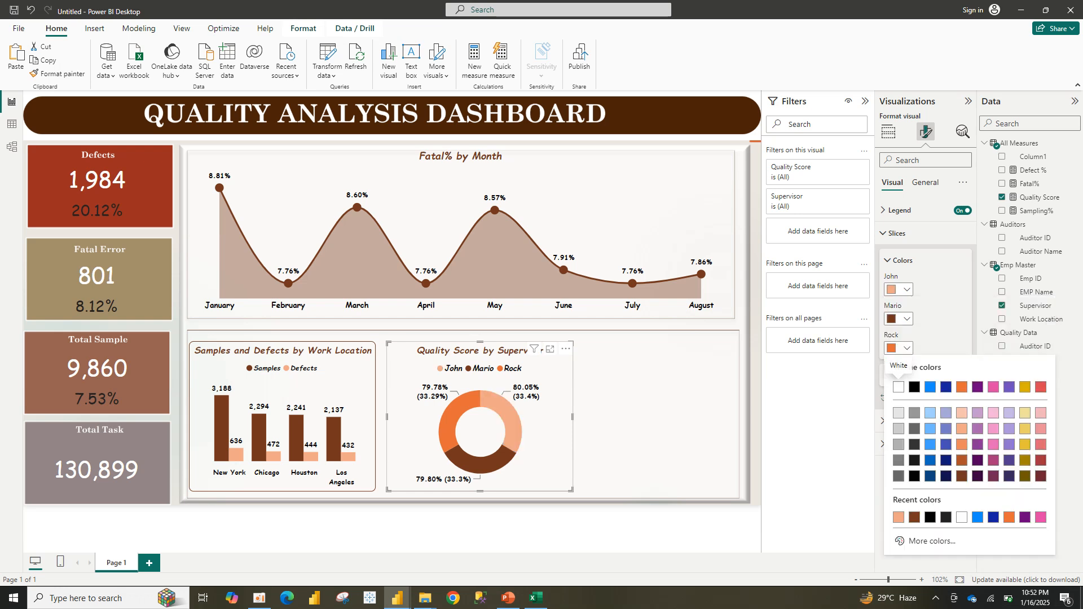
key("Escape")
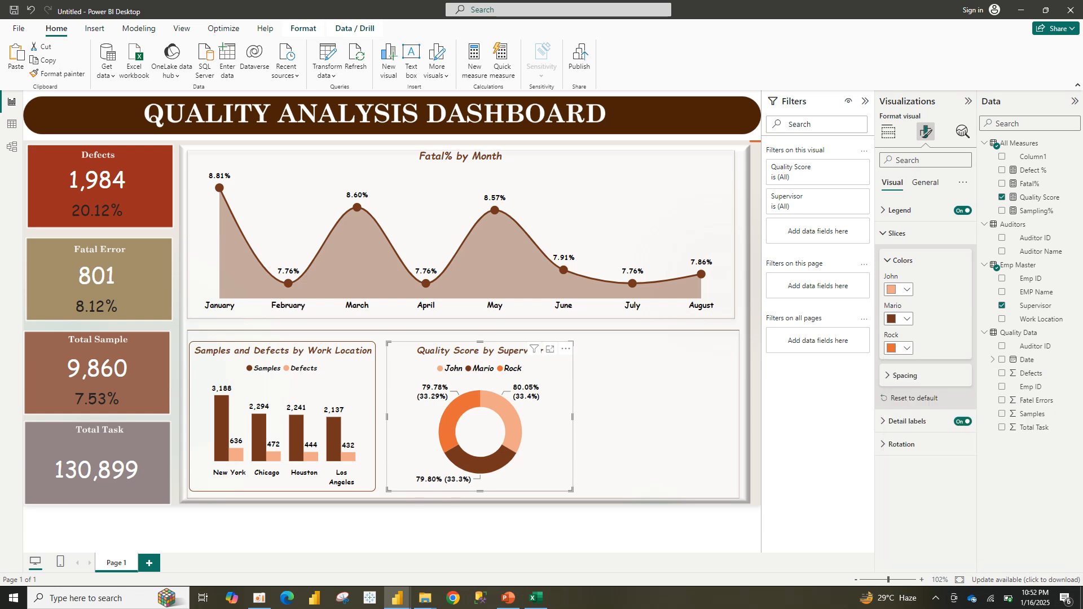
- Widen the Quality Score donut chart slightly and set its legend position to Bottom center
left_click_drag(572, 417, 585, 417)
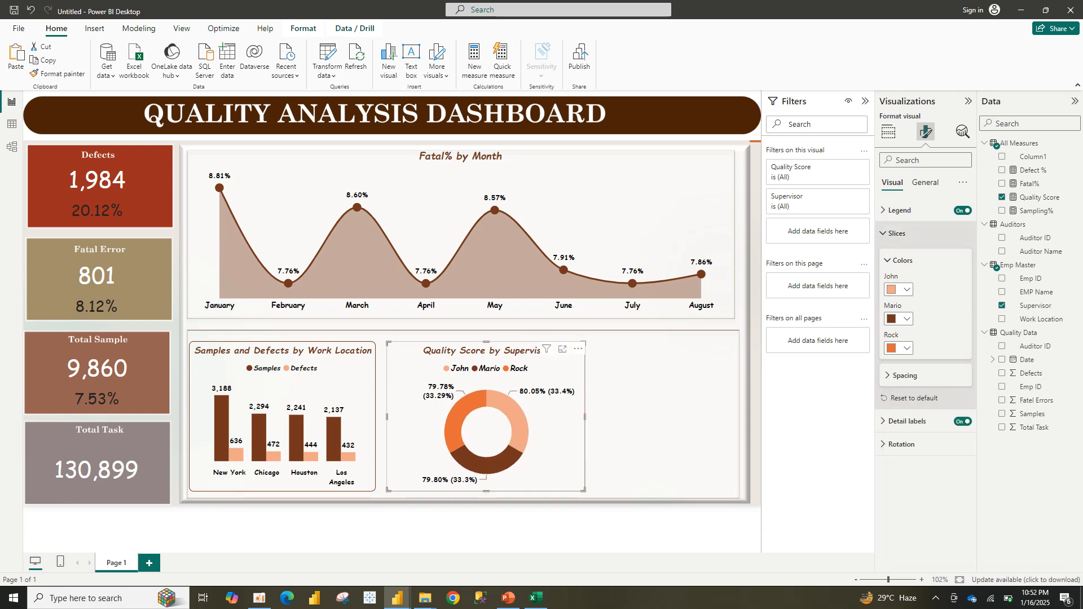
left_click(899, 210)
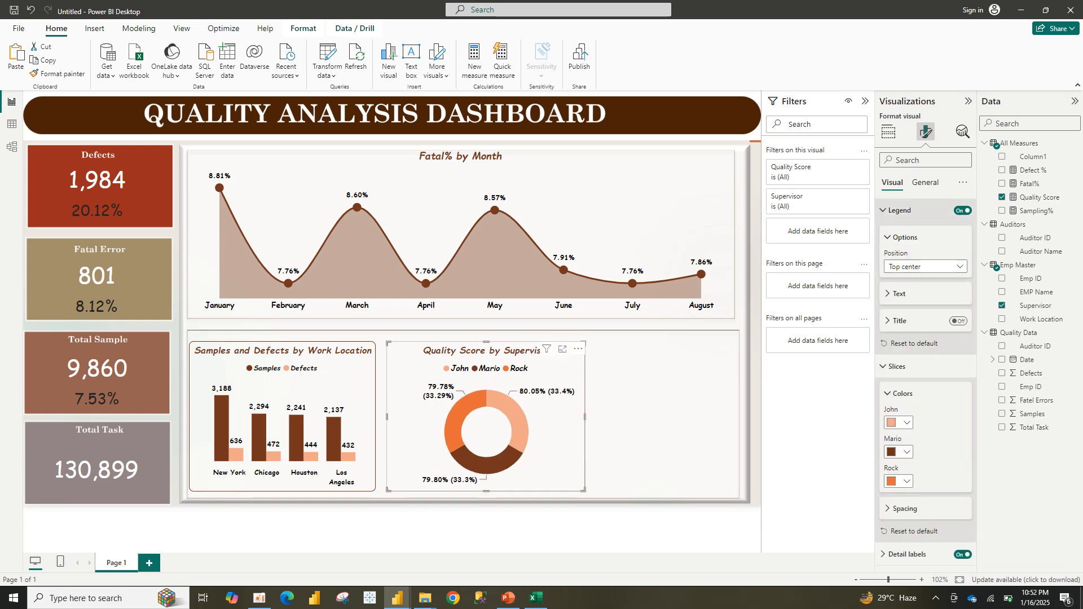
left_click(926, 267)
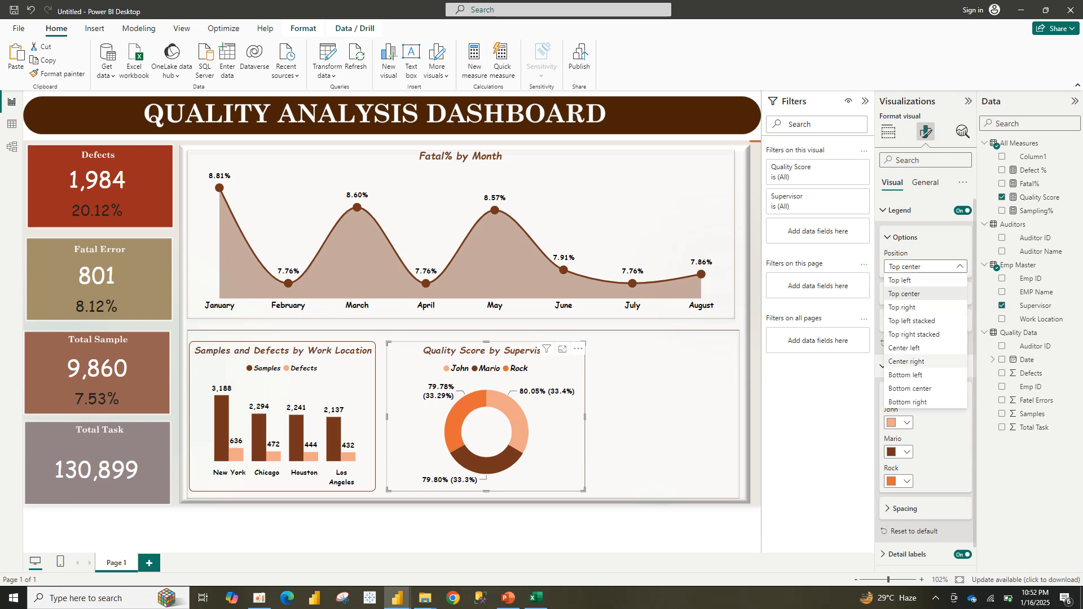
left_click(910, 388)
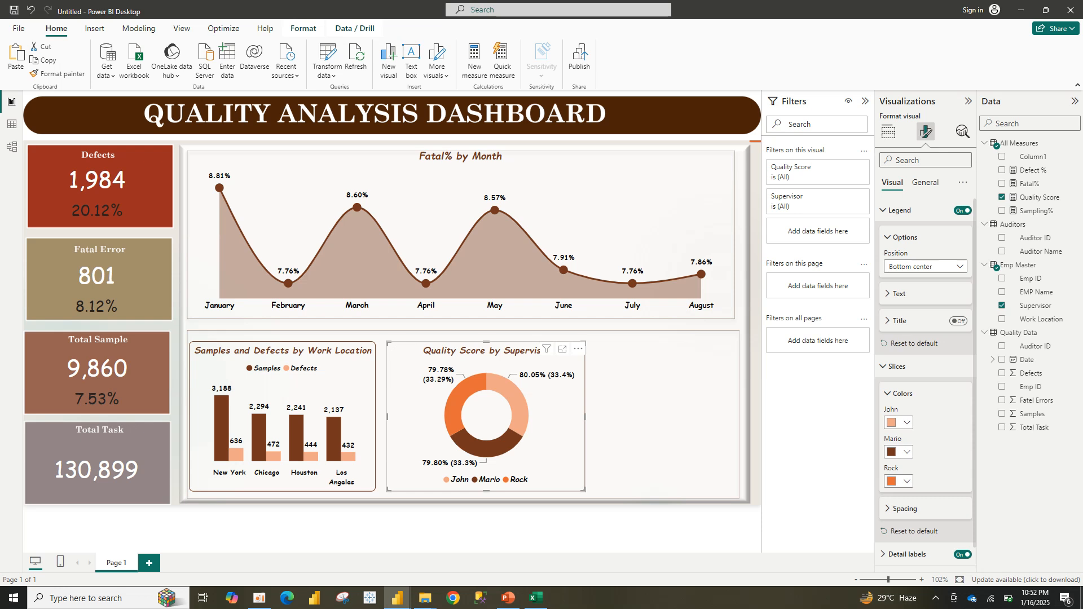
- Set the donut chart's detail label contents to Data value only
left_click(898, 366)
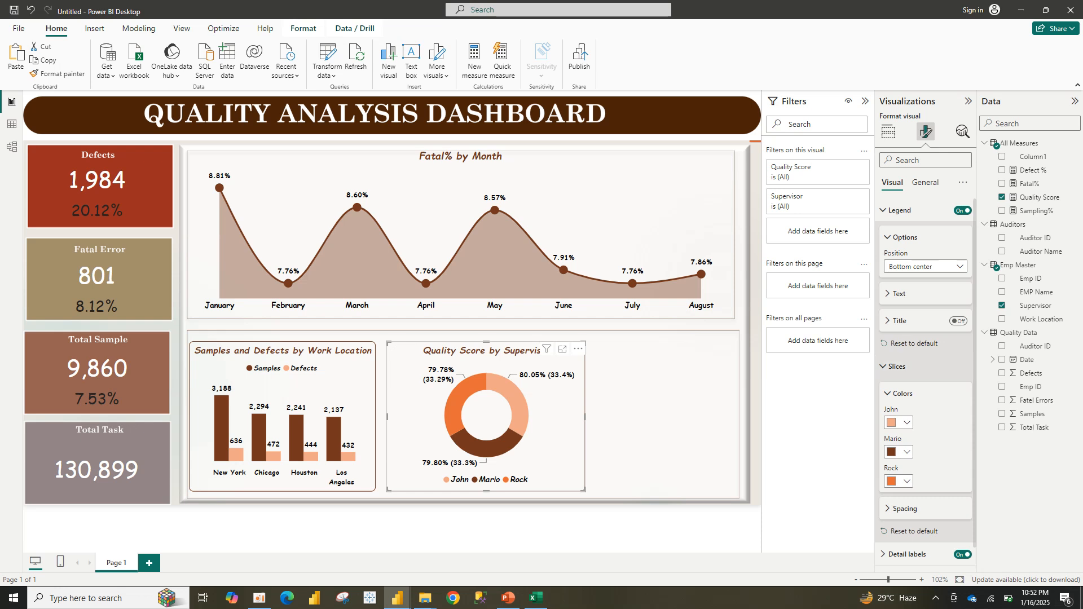
left_click(907, 389)
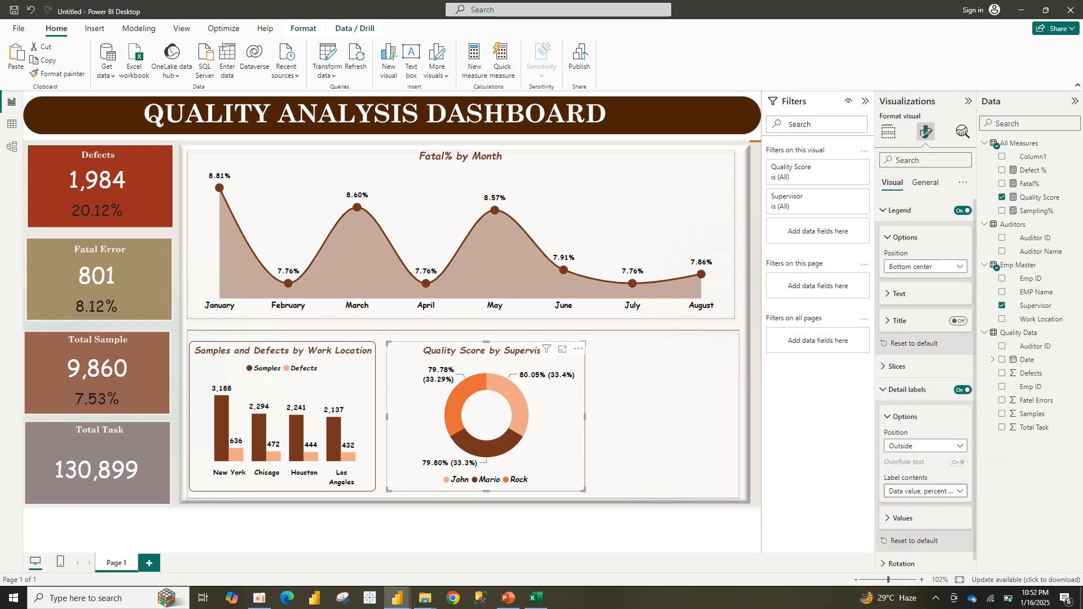
left_click(925, 491)
left_click(905, 410)
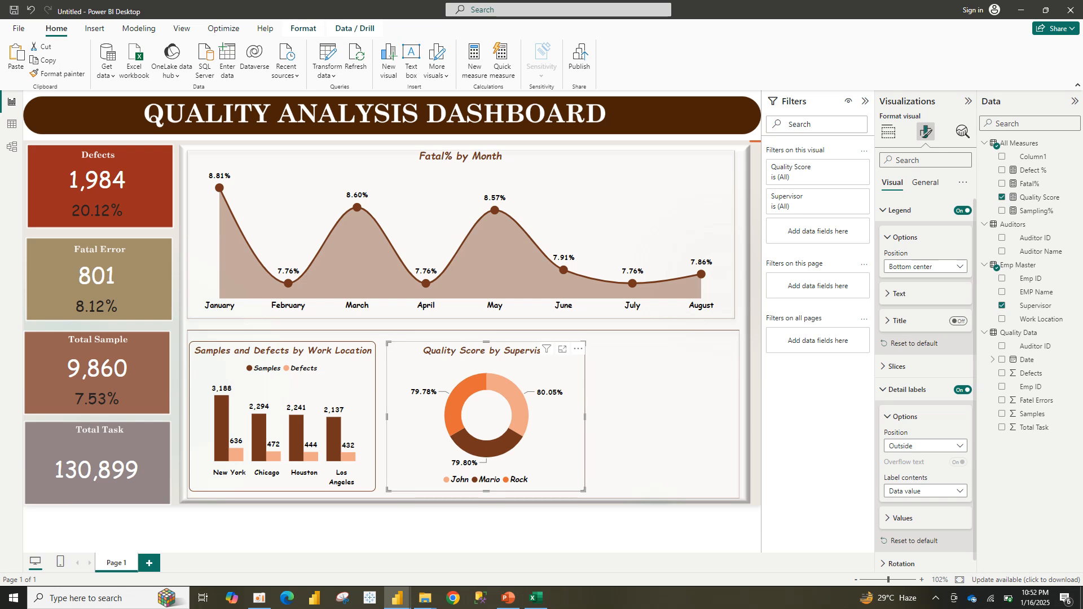
- Duplicate the Quality Score by Supervisor donut and arrange both donuts side by side next to the column chart
key("ctrl+v")
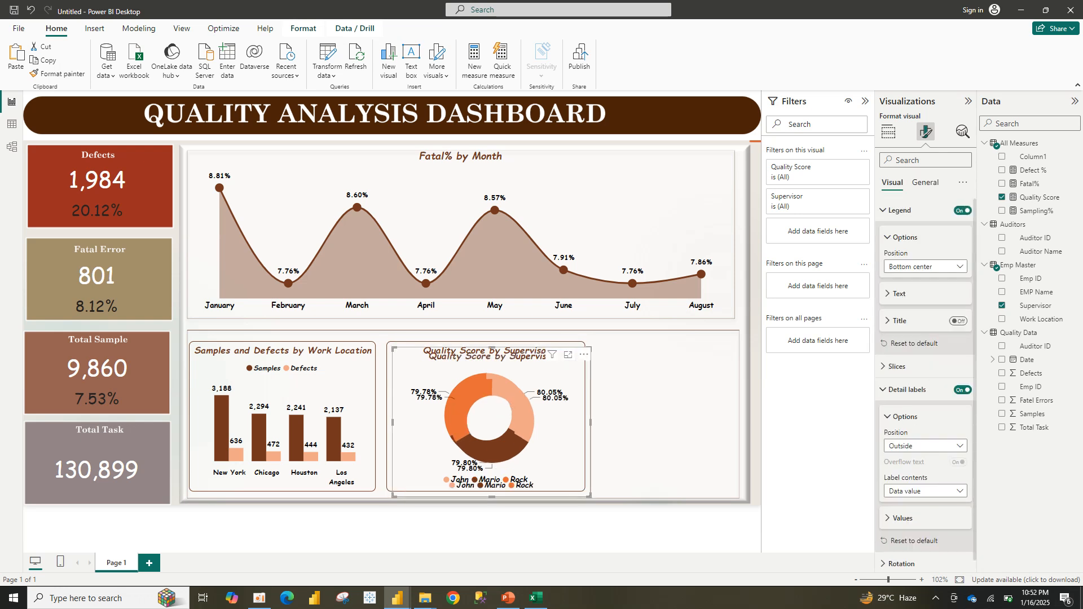
left_click_drag(492, 417, 662, 412)
left_click_drag(487, 417, 475, 416)
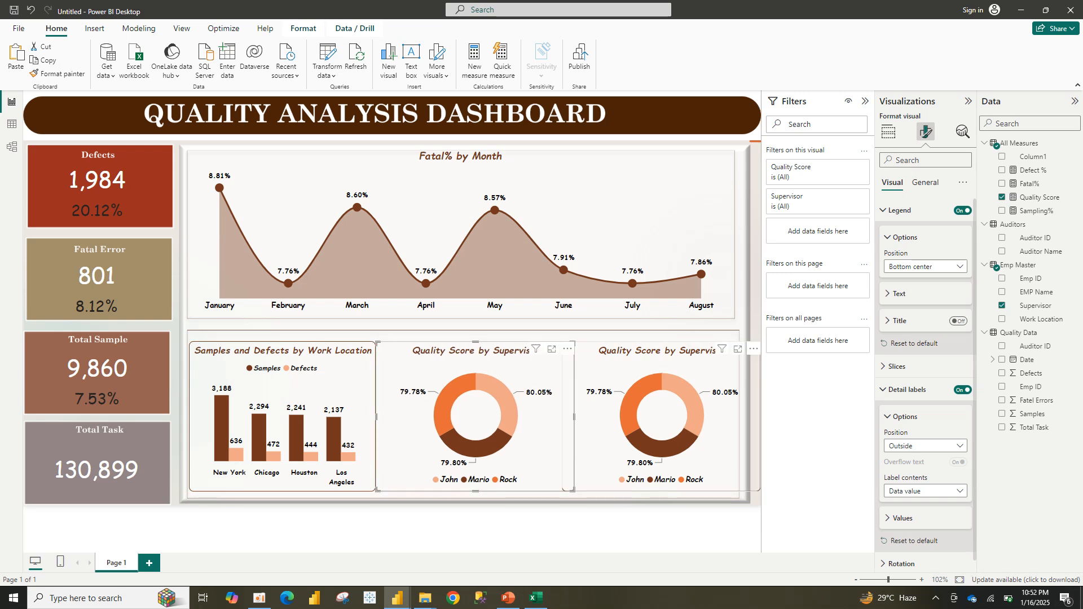
left_click_drag(661, 416, 655, 417)
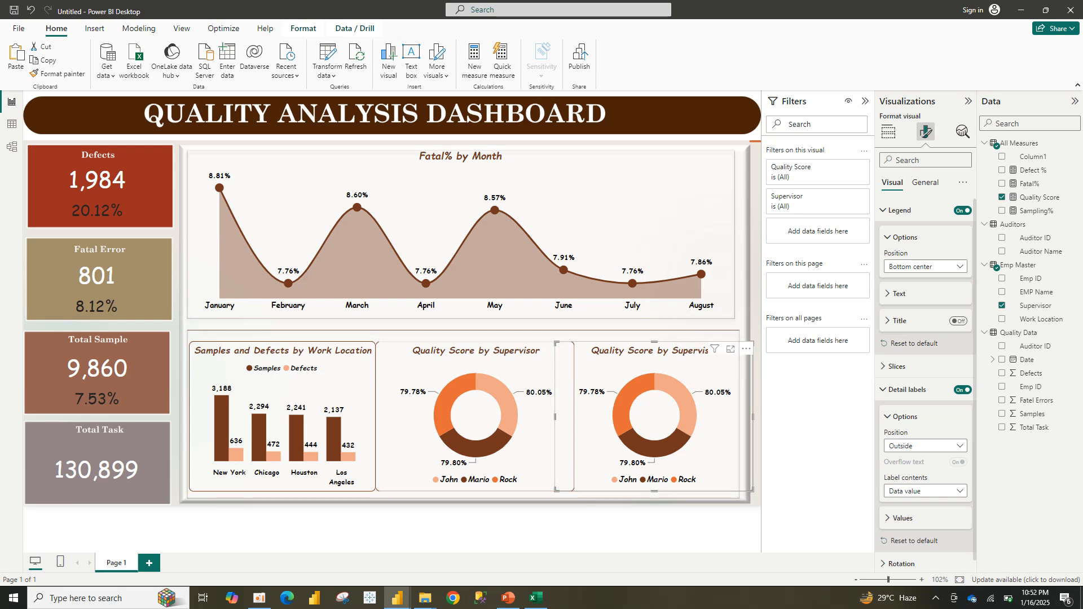
left_click(529, 429)
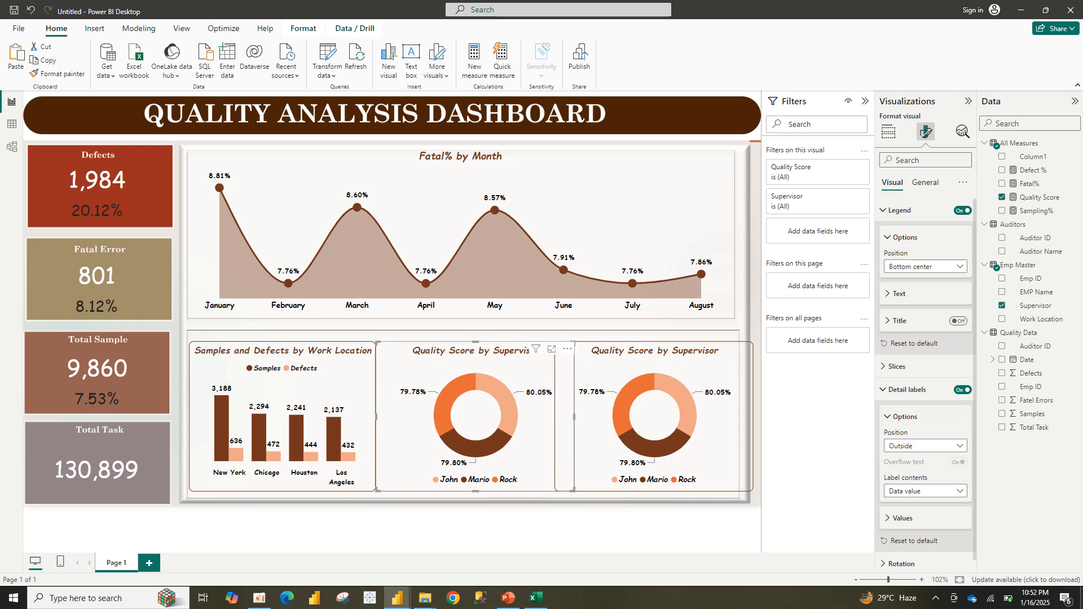
left_click(97, 178)
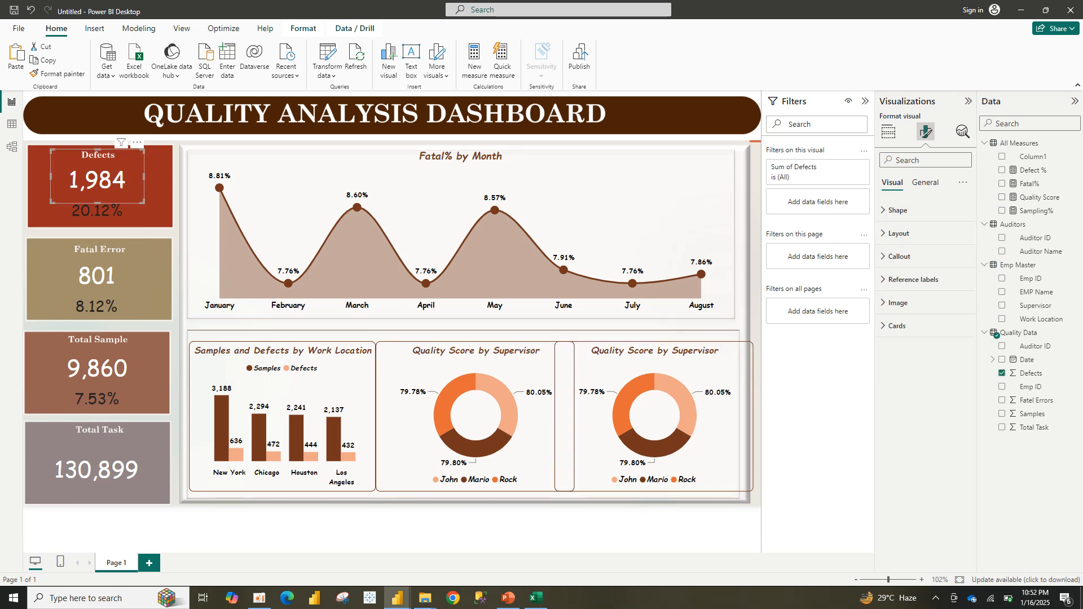
left_click_drag(97, 178, 103, 184)
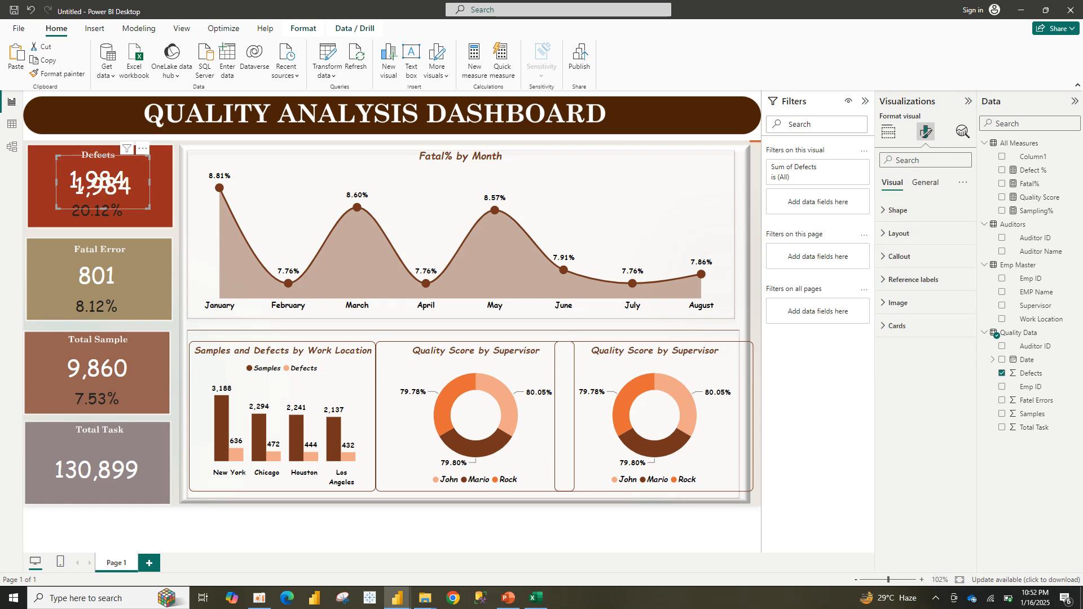
key("ctrl+z")
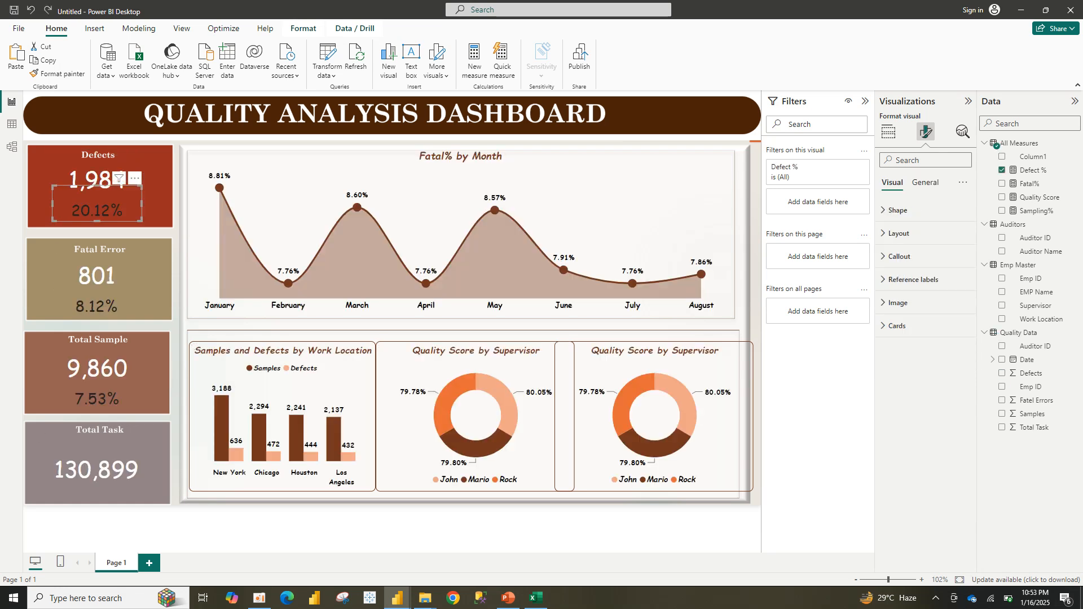
left_click_drag(97, 203, 283, 281)
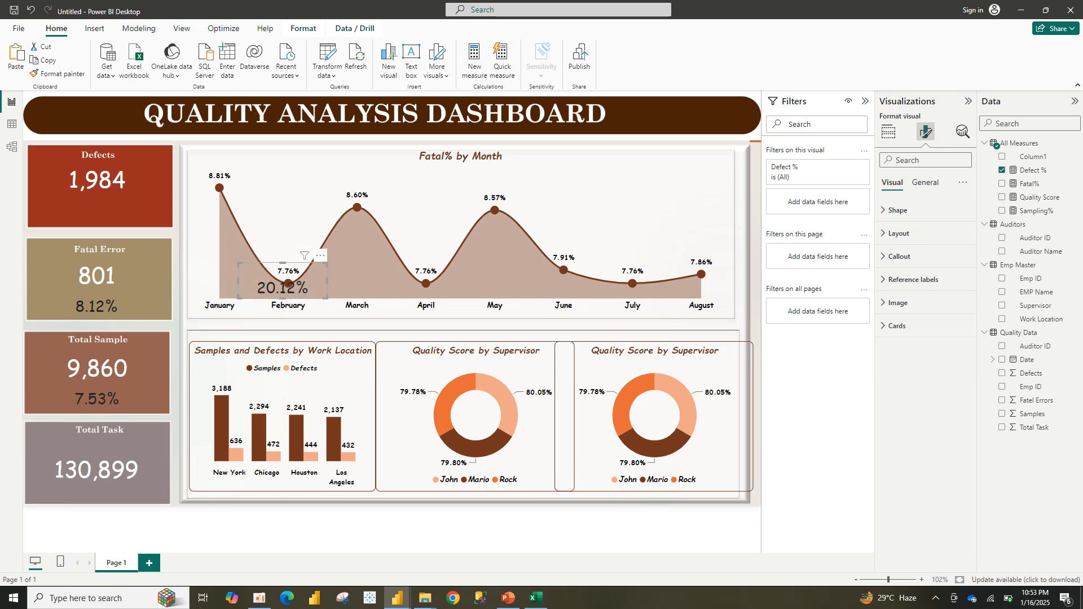
key("ctrl+z")
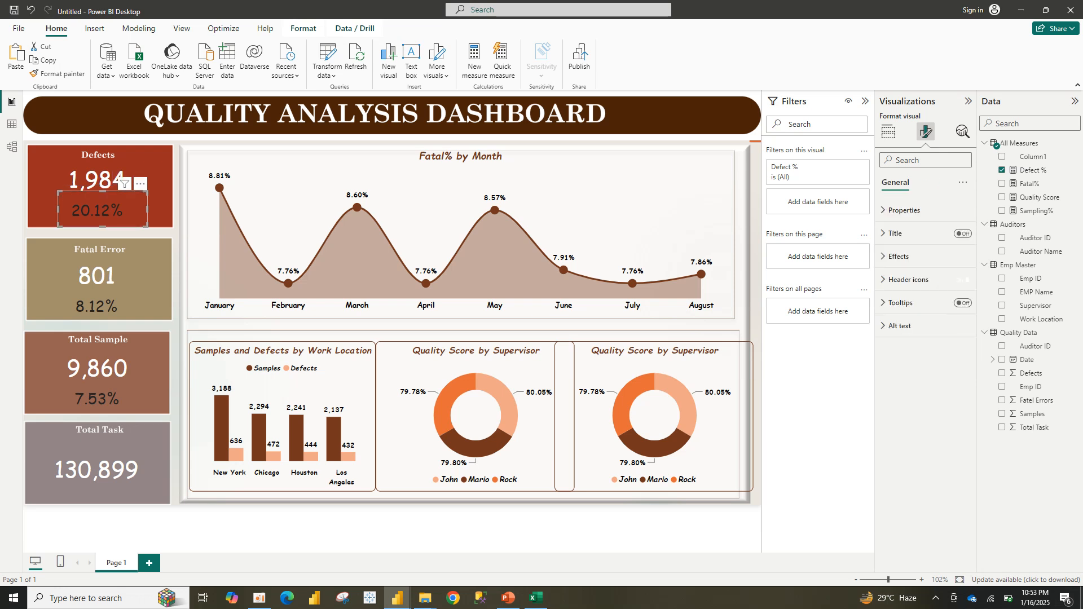
- Place a copy of the Defect % card over the first donut's centre and replace its field with Quality Score
left_click_drag(97, 204, 476, 415)
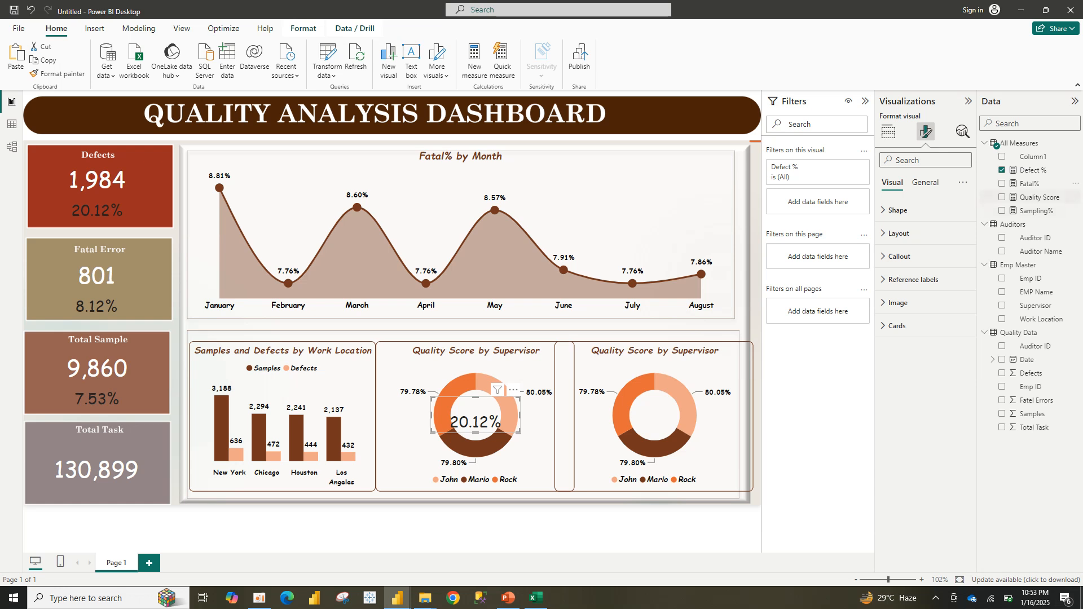
left_click(1002, 197)
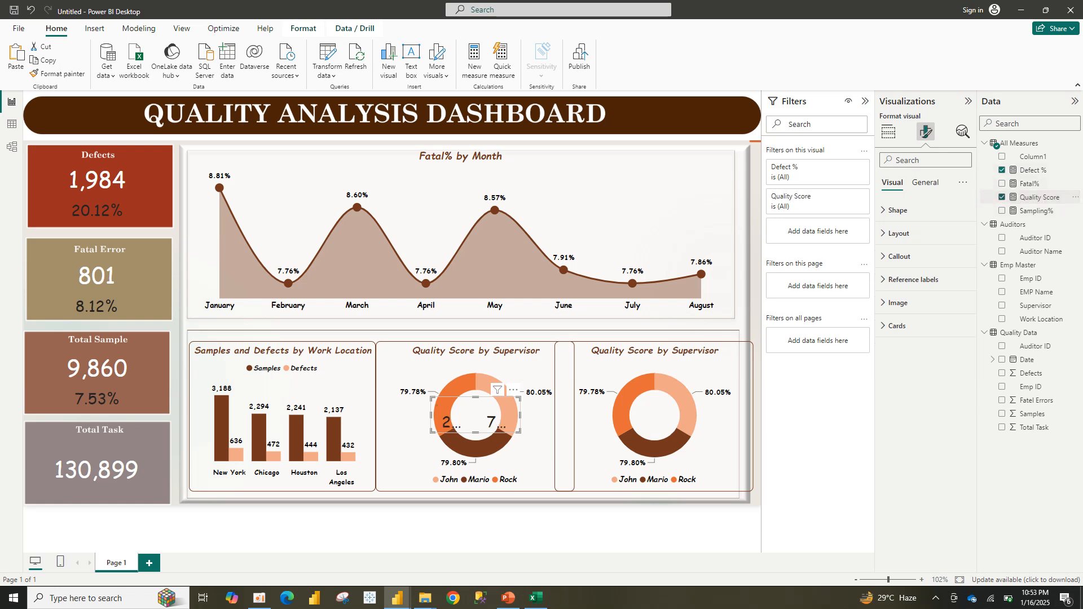
left_click(888, 131)
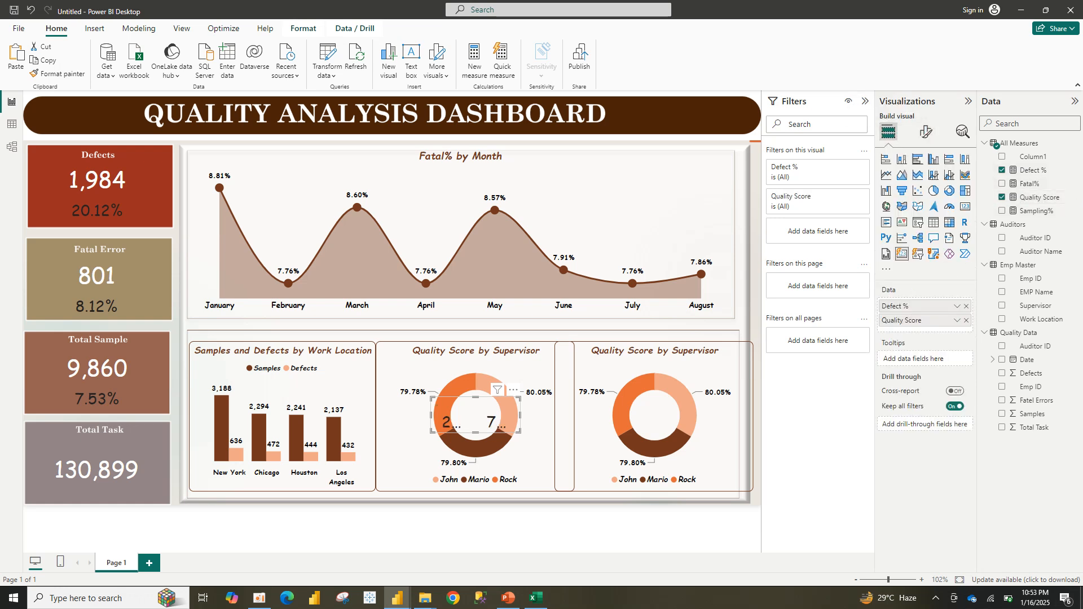
left_click(966, 306)
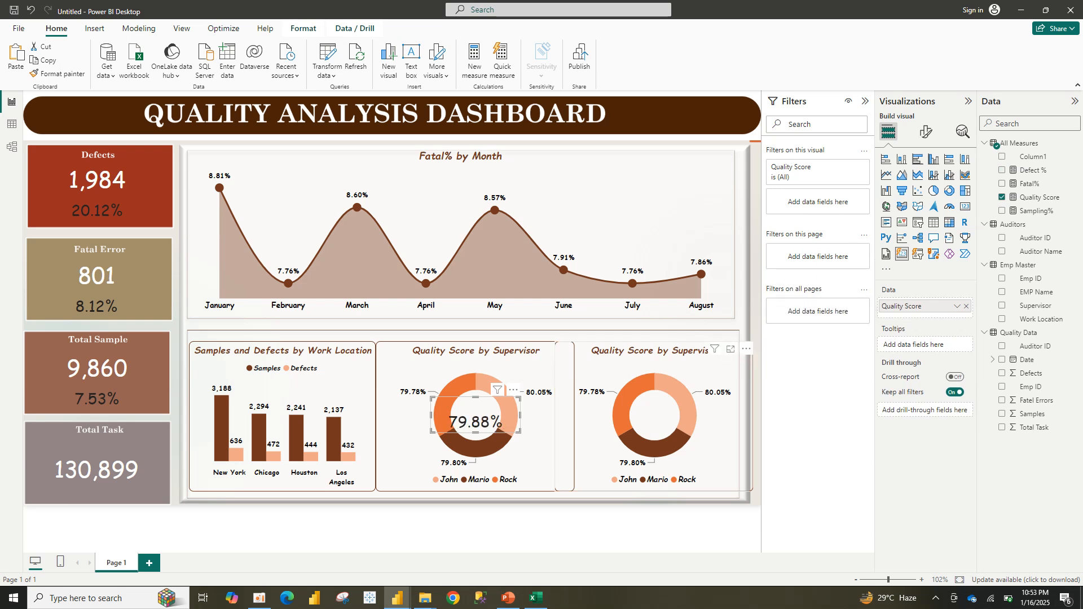
- Resize the Quality Score card so its value sits centred within the first donut's hole
left_click_drag(432, 398, 440, 392)
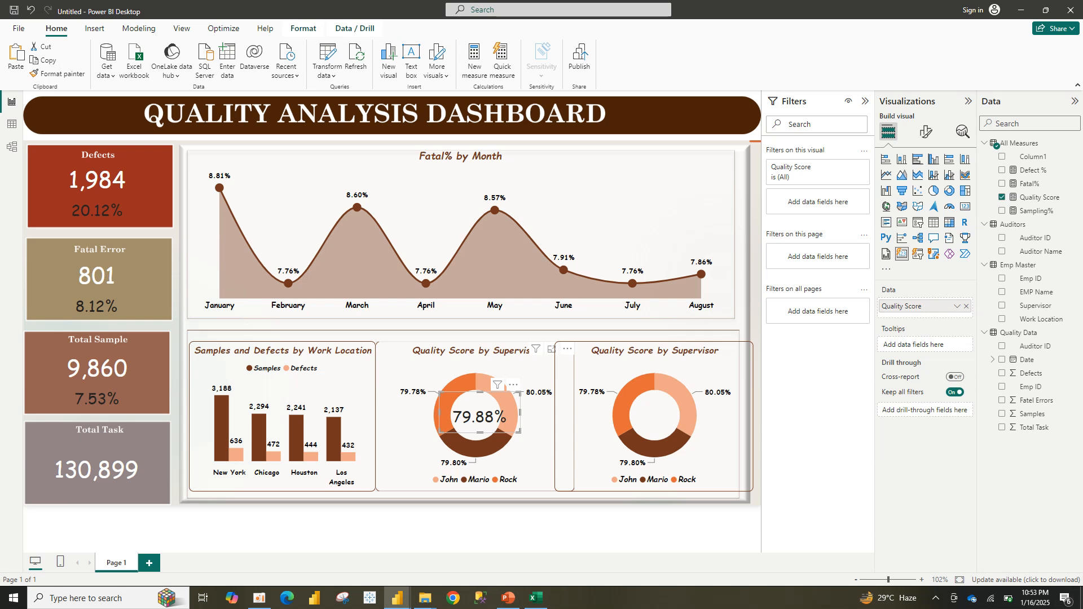
left_click_drag(520, 433, 523, 432)
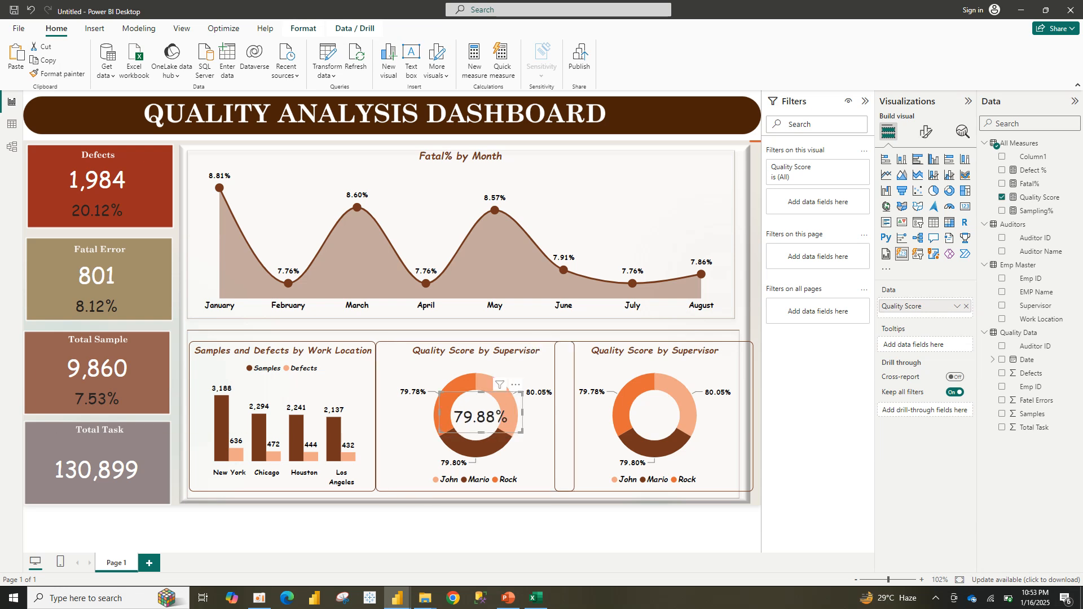
left_click_drag(439, 413, 436, 412)
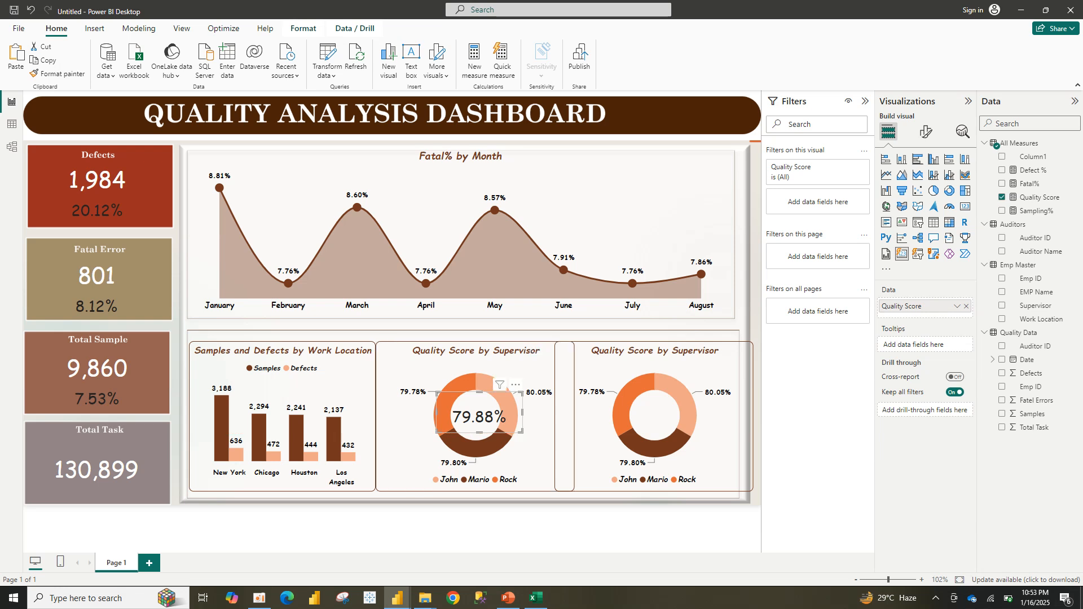
- Show the Quality Score card's callout label and format it in bold, black Comic Sans MS
left_click(926, 131)
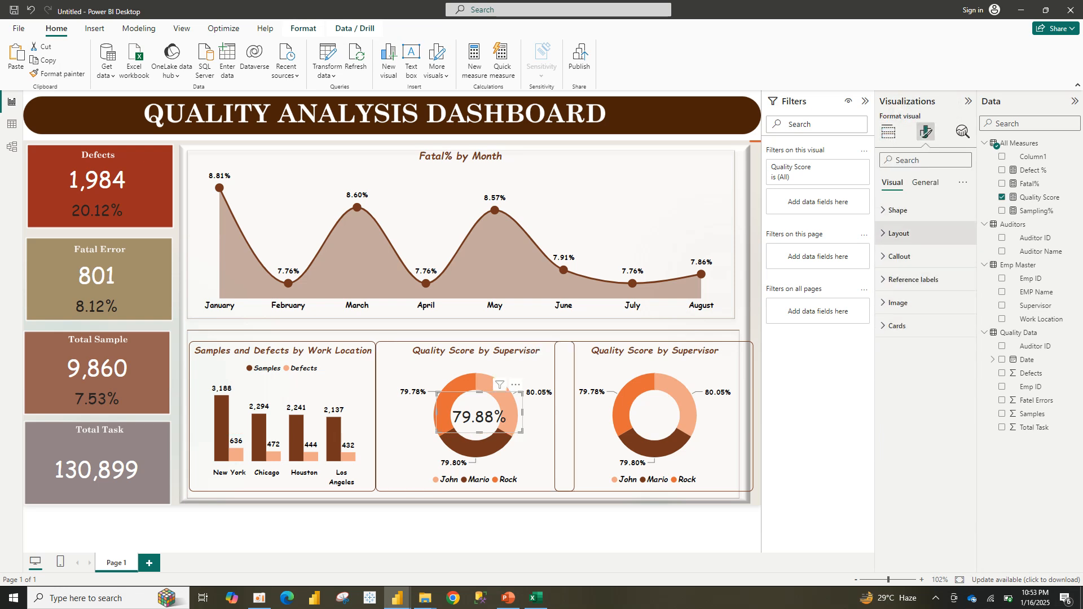
left_click(900, 256)
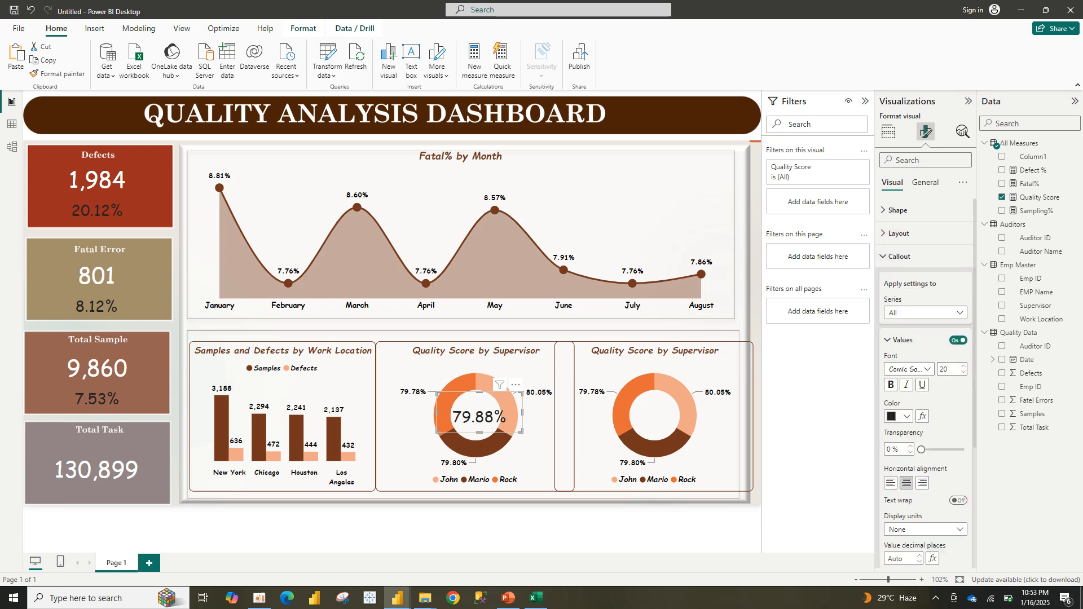
left_click(958, 367)
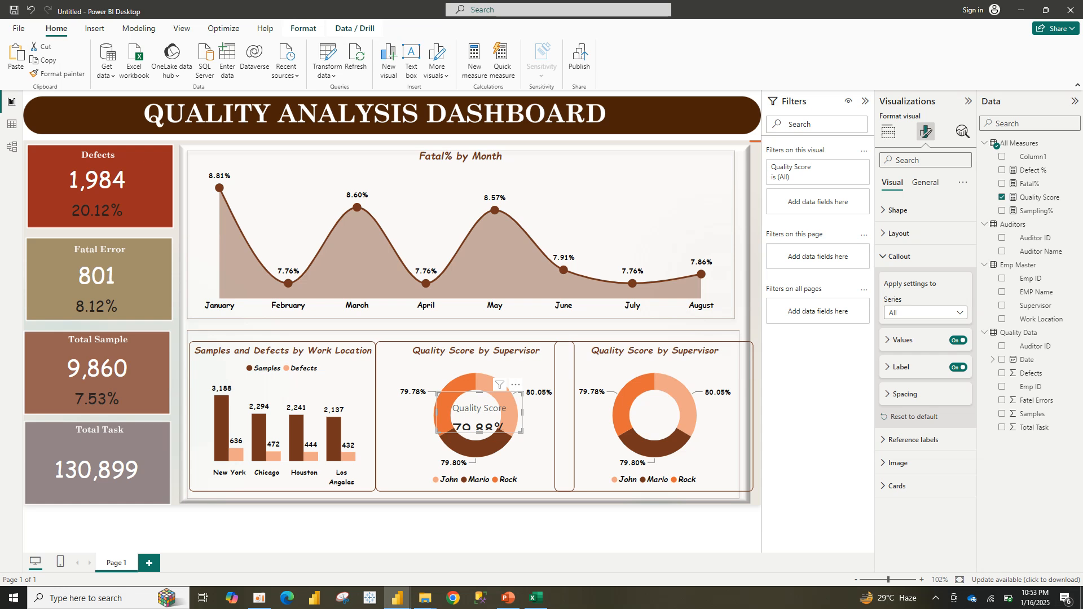
left_click(901, 367)
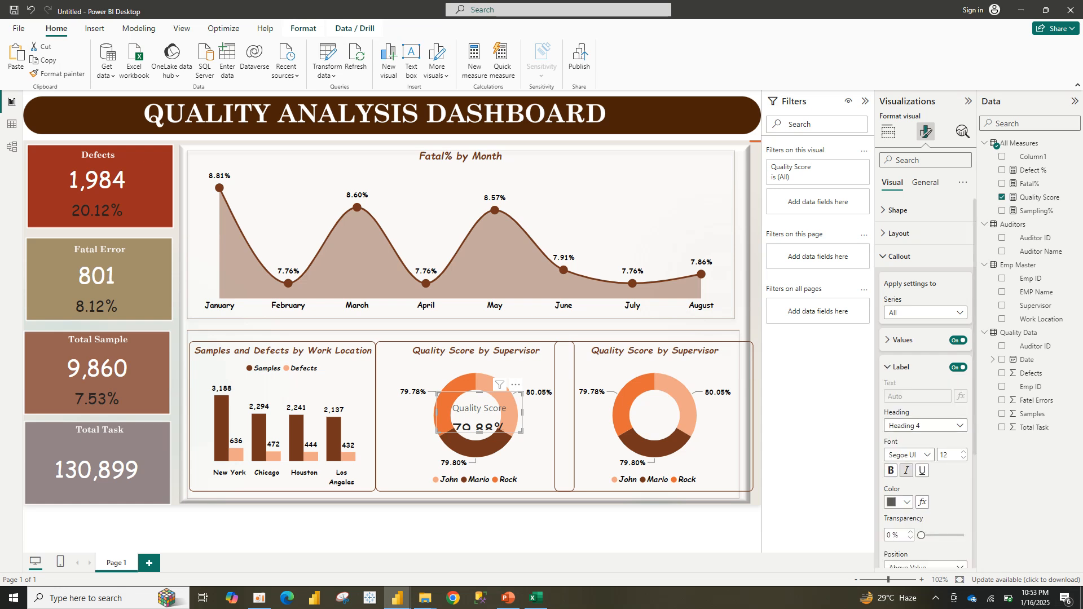
left_click(891, 471)
left_click(906, 454)
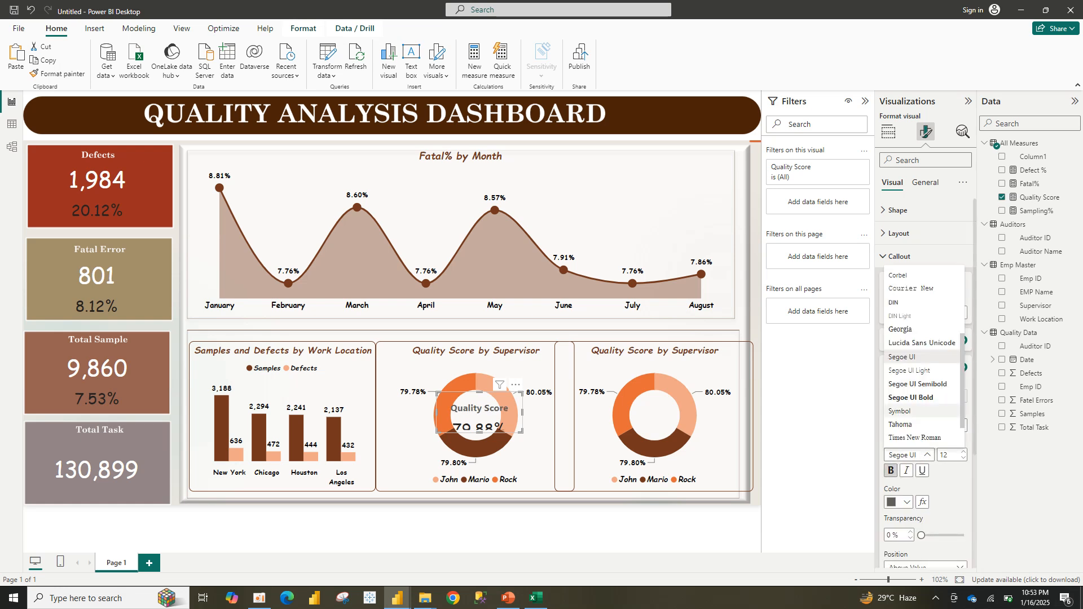
scroll(923, 356, "up", 3)
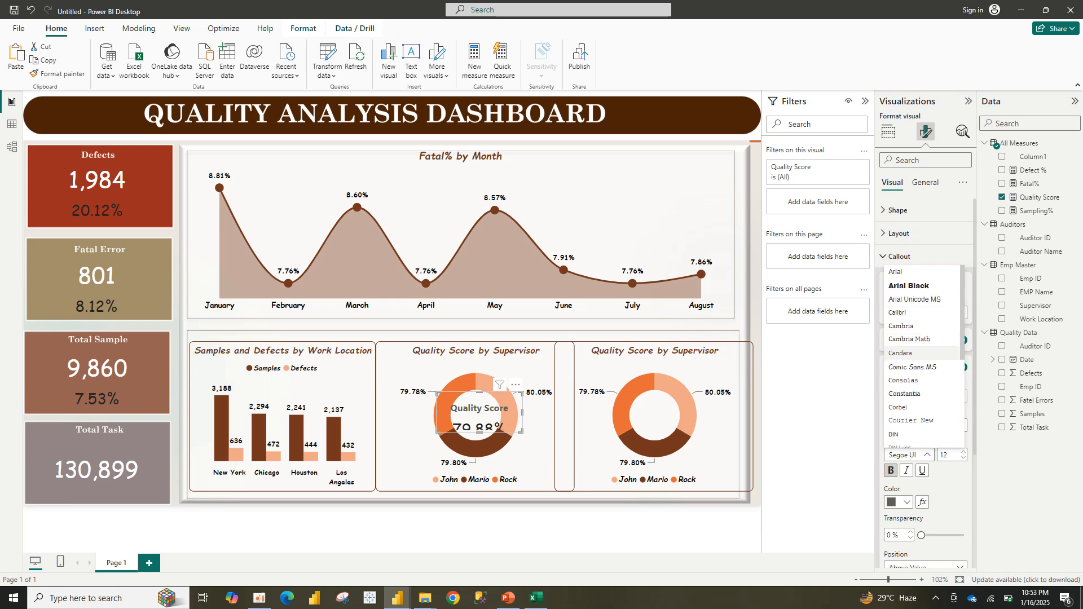
left_click(913, 368)
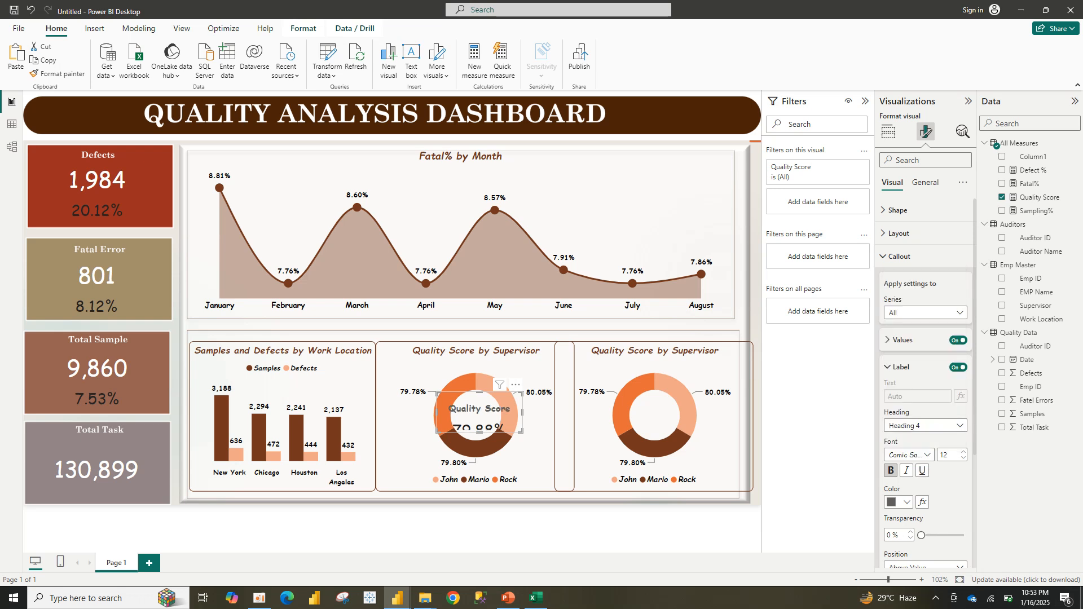
left_click(899, 502)
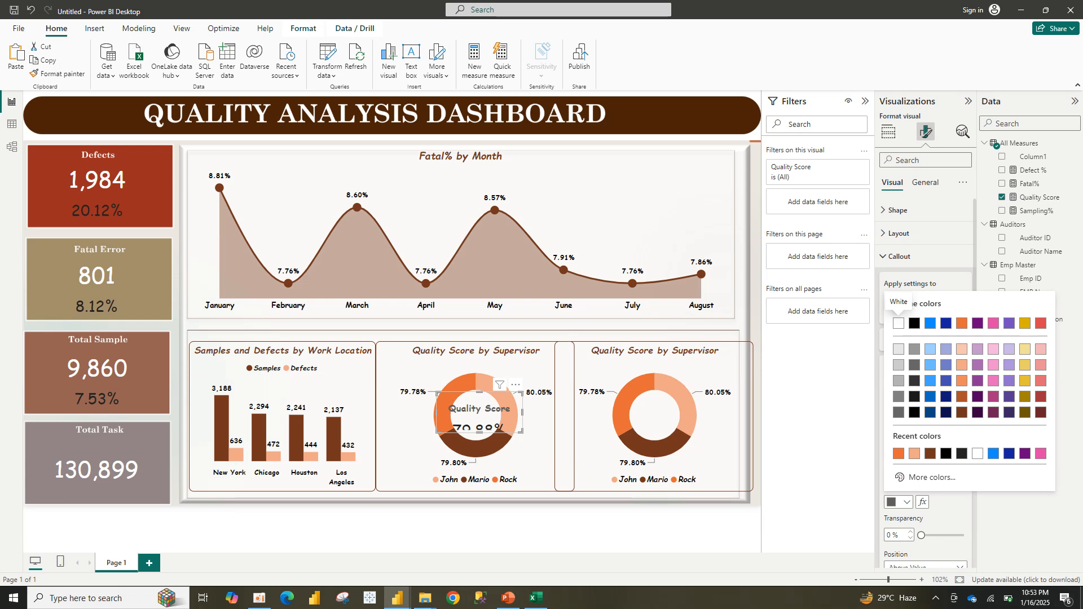
left_click(946, 453)
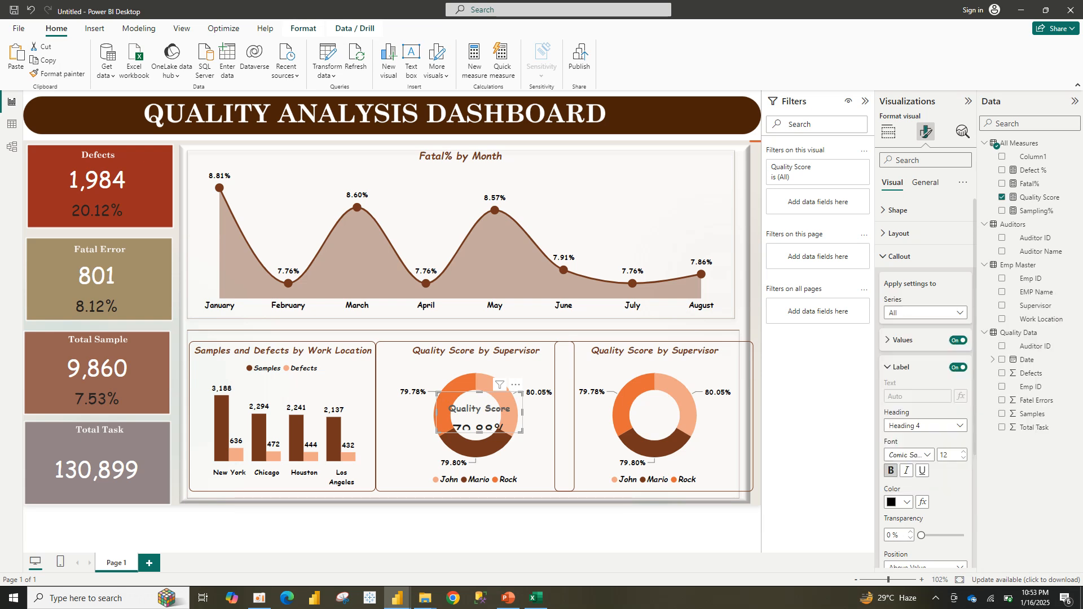
- Set the Quality Score card's callout value colour to dark brown and make the card taller to fit the label and value
left_click(899, 368)
left_click(902, 340)
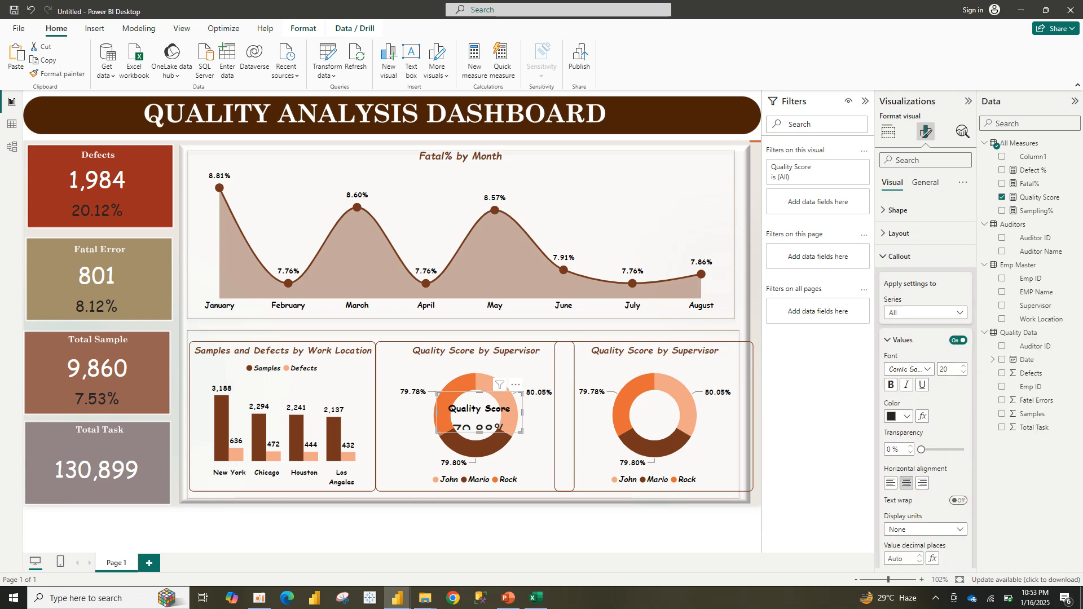
left_click(906, 416)
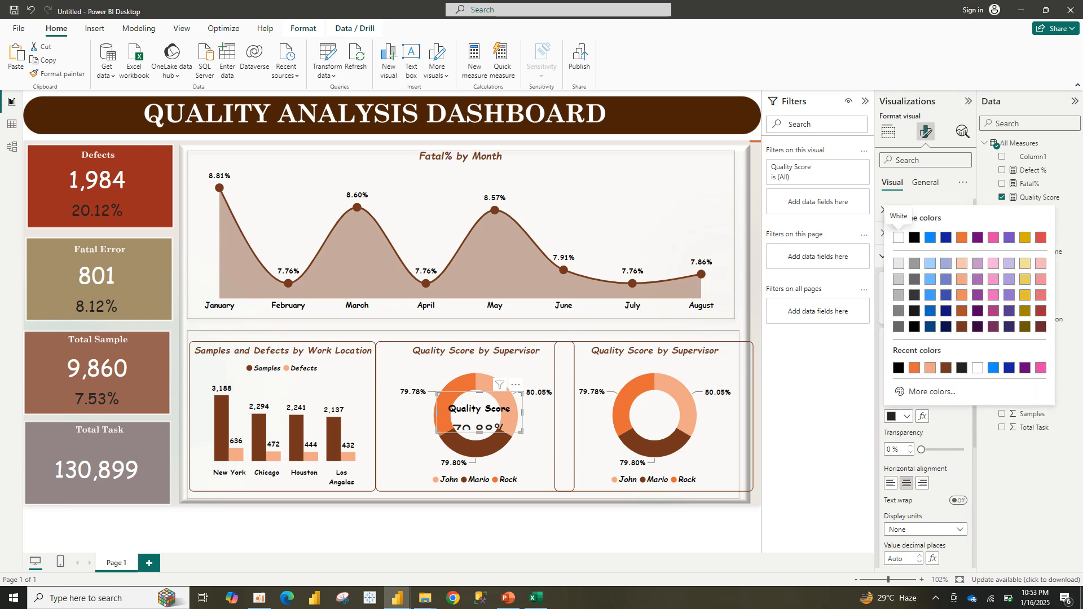
left_click(946, 368)
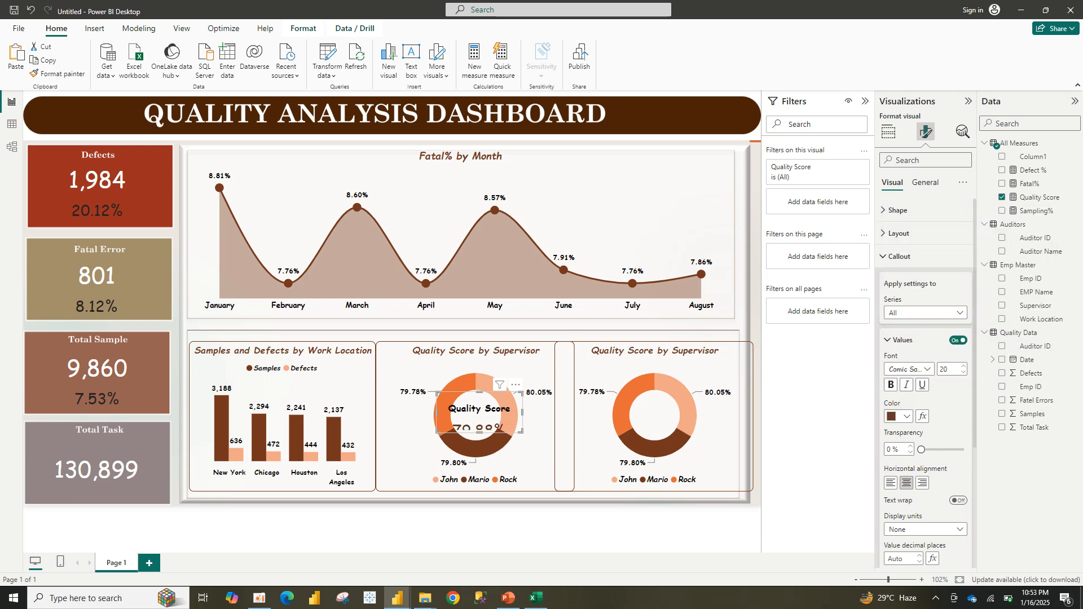
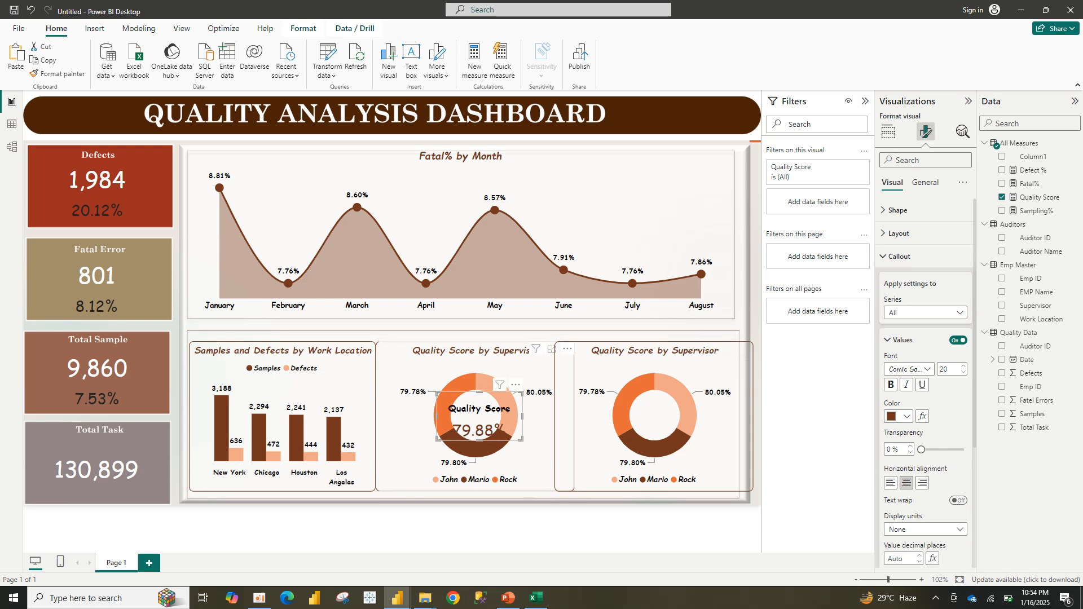
- Set the inner radius of the first Quality Score by Supervisor donut, the one around the card, to 87%
left_click(540, 431)
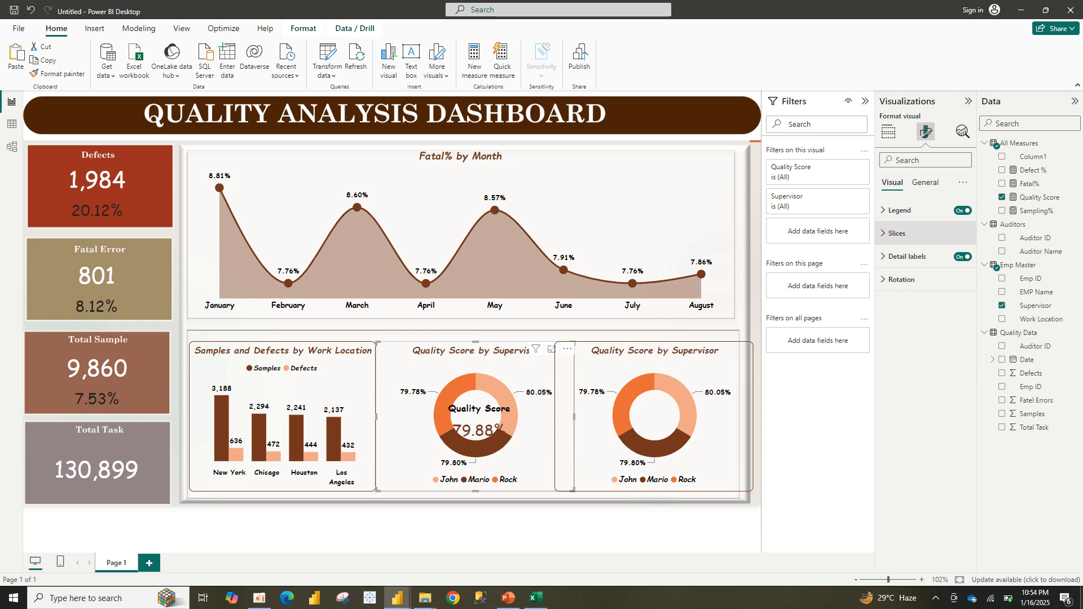
left_click(897, 233)
left_click(903, 375)
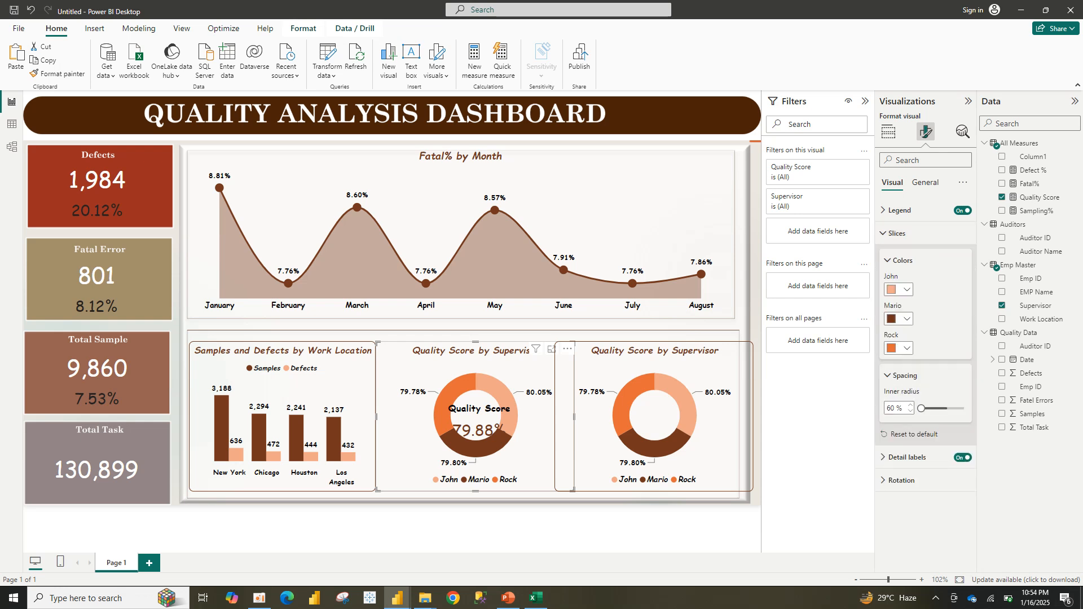
left_click_drag(947, 408, 954, 408)
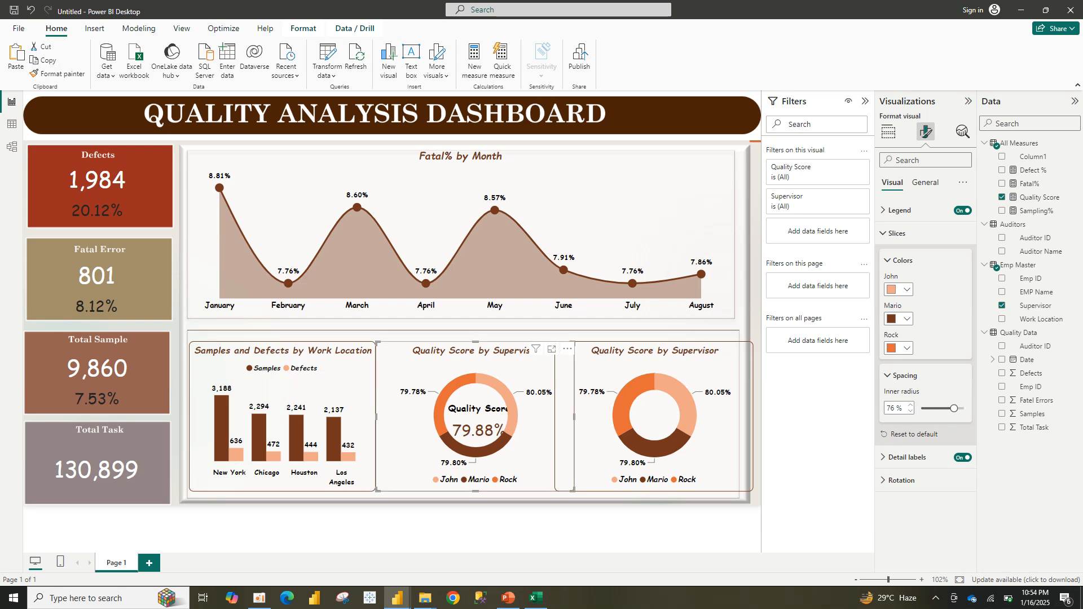
left_click(512, 411)
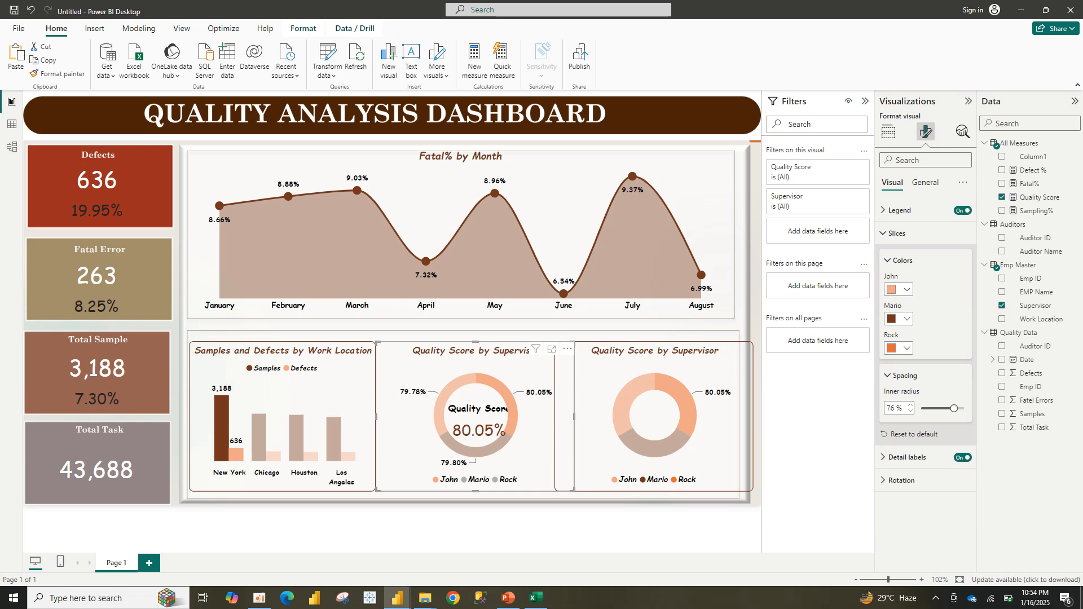
left_click(511, 411)
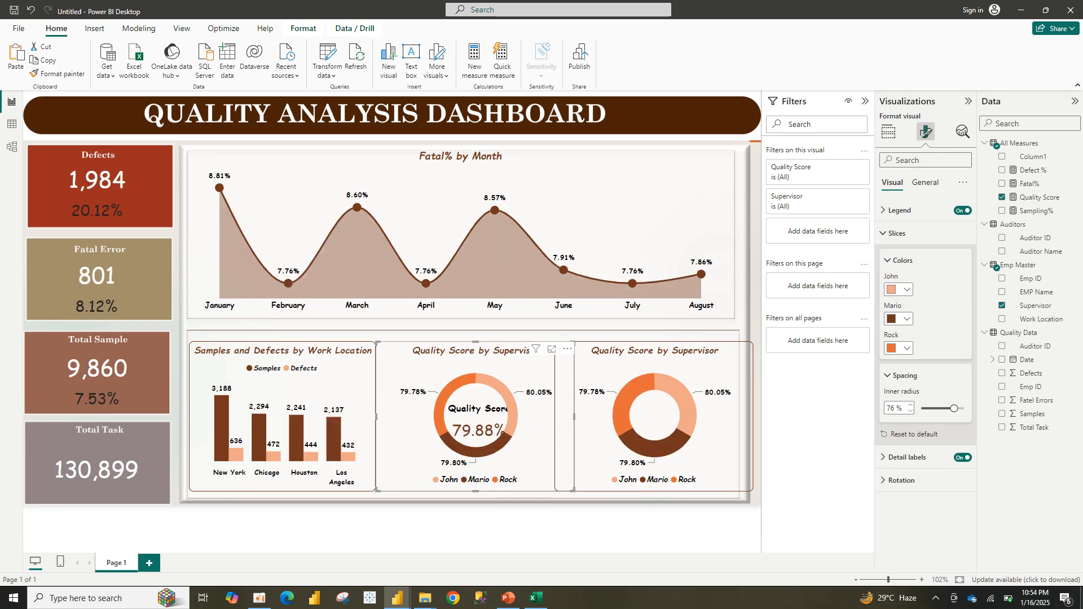
mouse_move(528, 370)
left_mouse_down()
mouse_move(530, 332)
mouse_move(527, 369)
left_mouse_up()
left_click(911, 404)
left_click(911, 404)
left_click(911, 404)
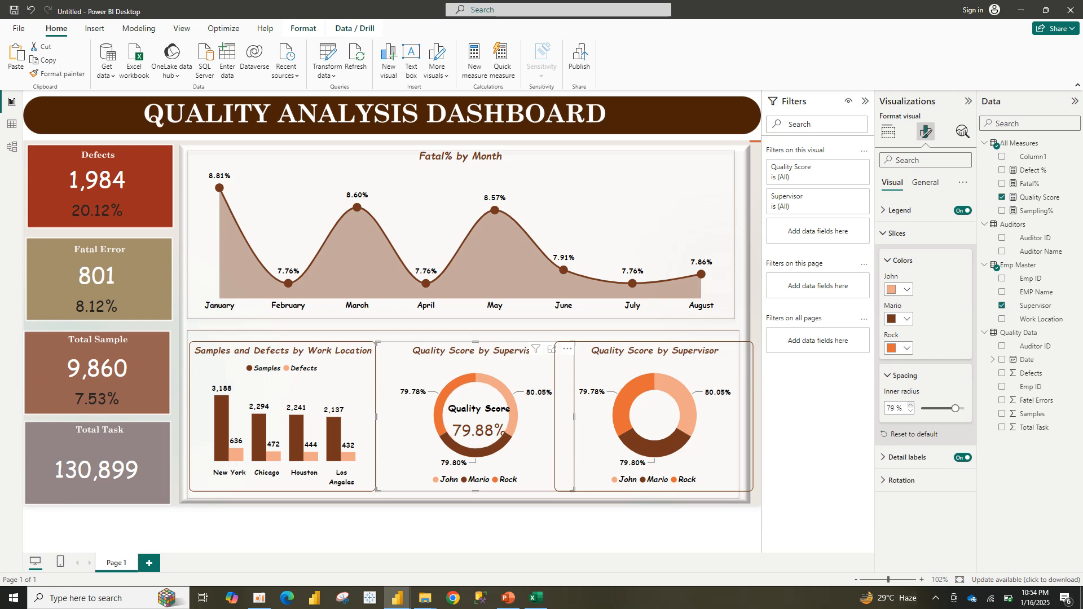
left_click(911, 405)
left_click(911, 405)
left_click(911, 405)
left_click(911, 404)
left_click(910, 405)
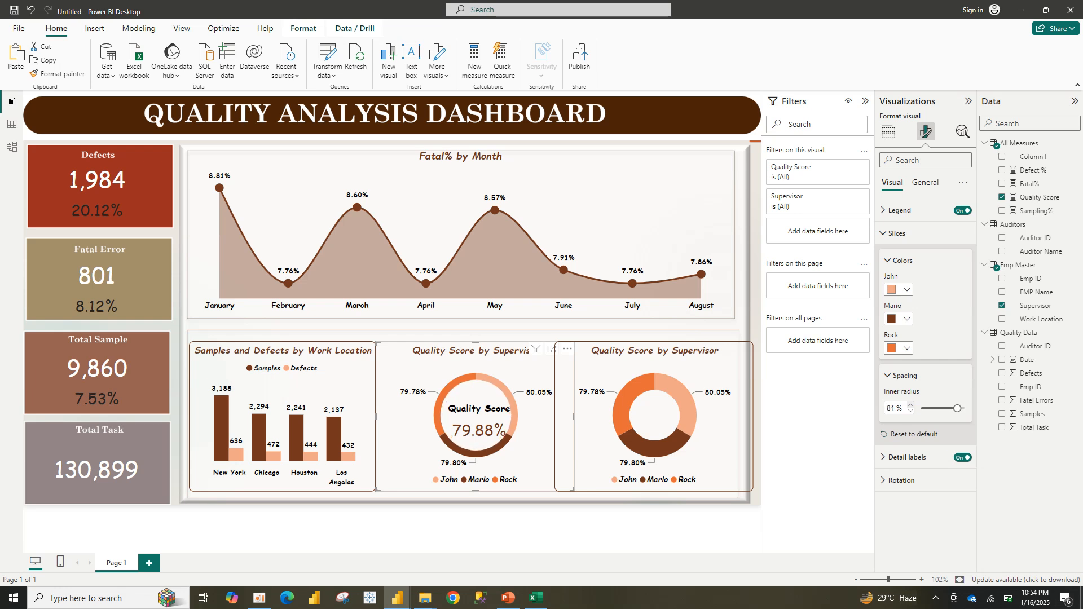
left_click(911, 405)
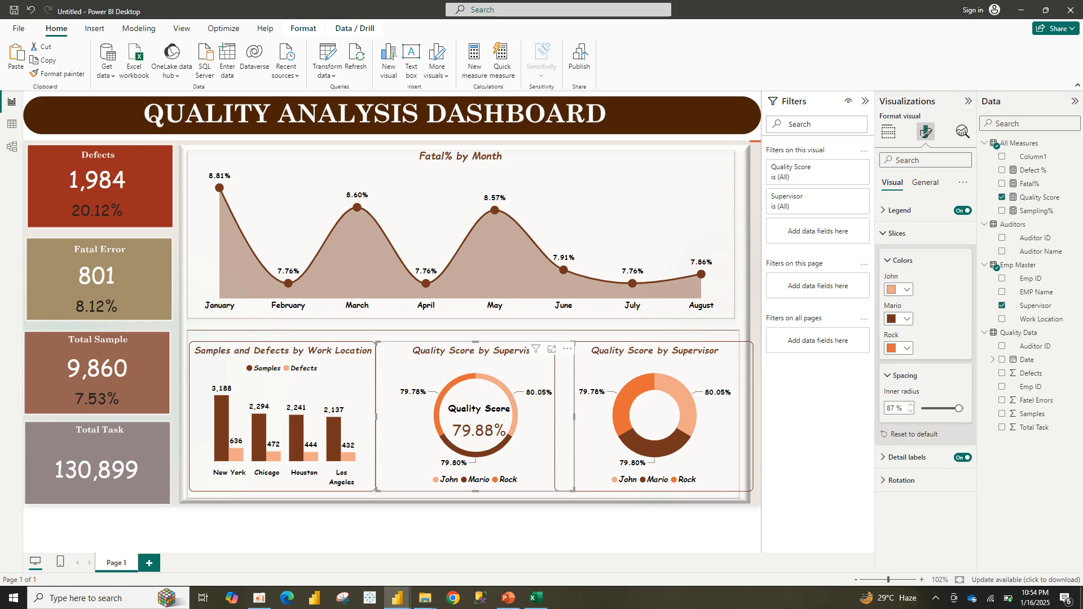
left_click_drag(519, 357, 519, 357)
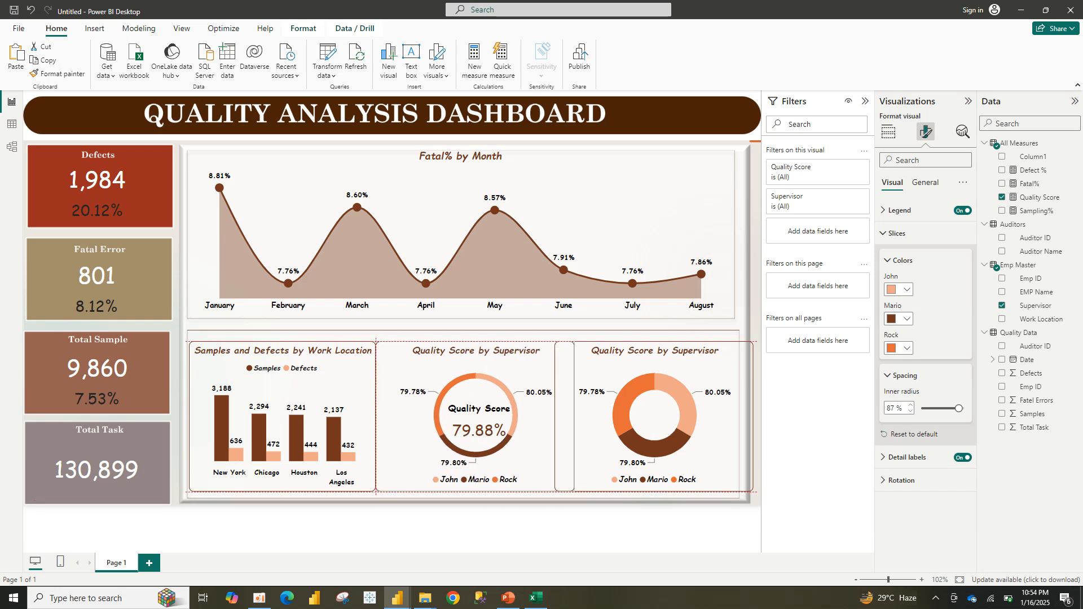
left_click(570, 525)
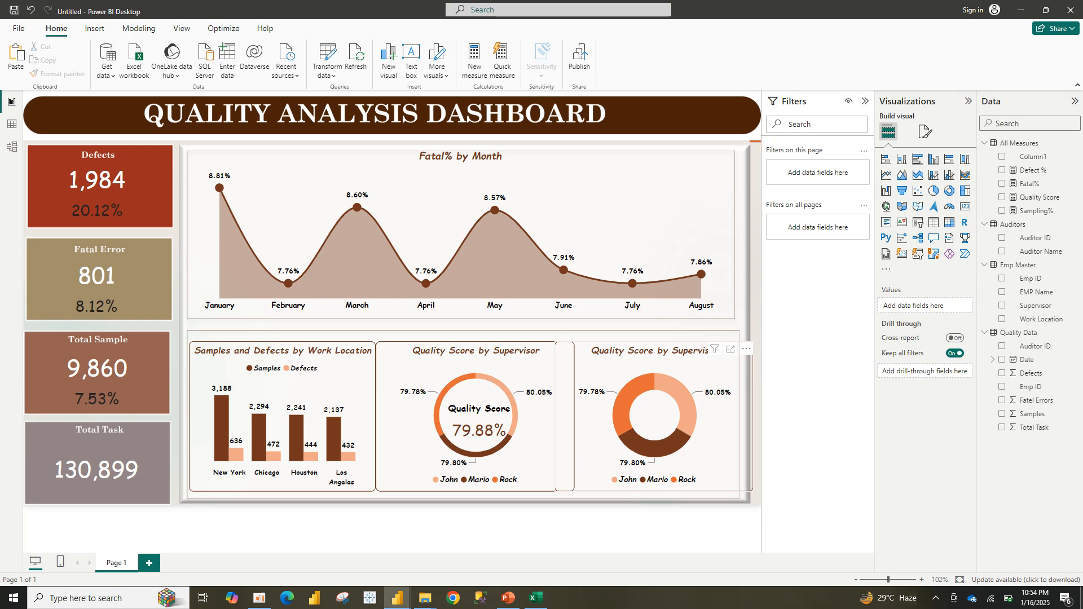
- Select the duplicate Quality Score by Supervisor donut, test its slice cross-filtering, and examine the finished Quality report for the third chart's design
left_click(684, 402)
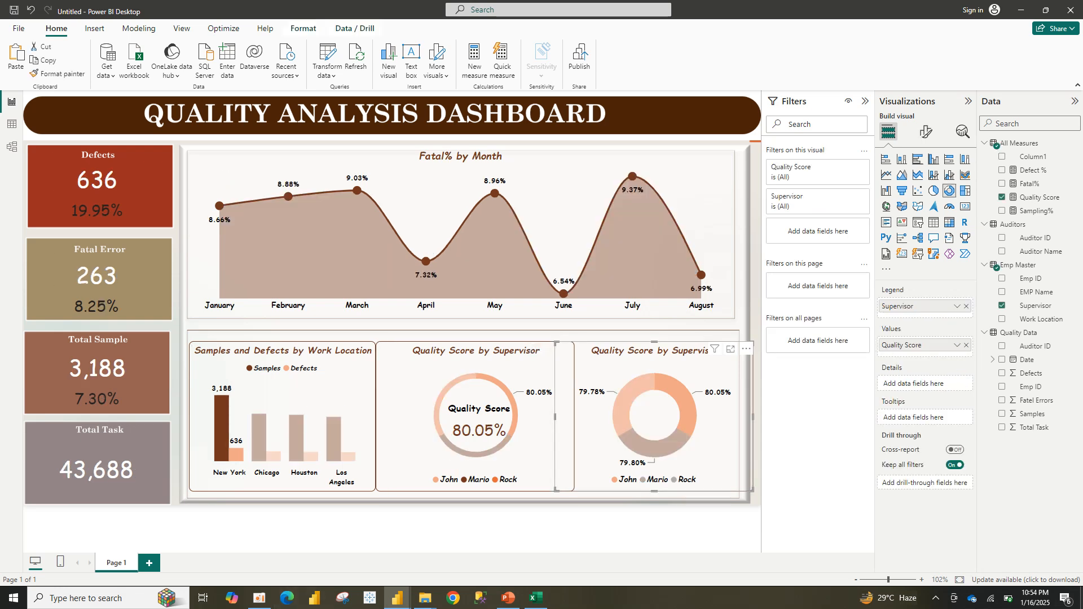
left_click(654, 447)
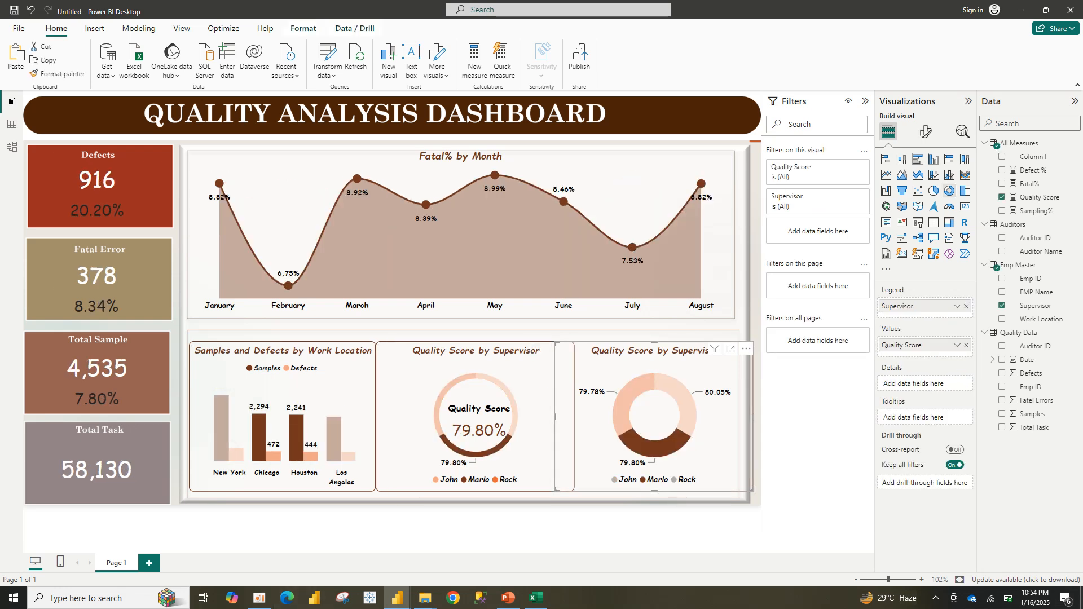
left_click(655, 447)
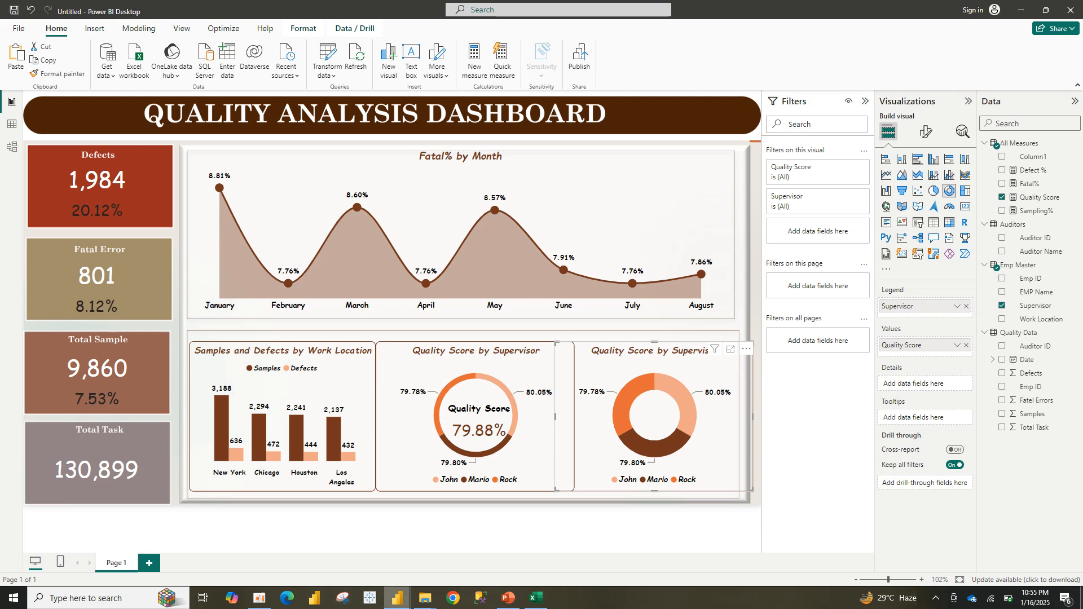
mouse_move(397, 598)
mouse_move(337, 552)
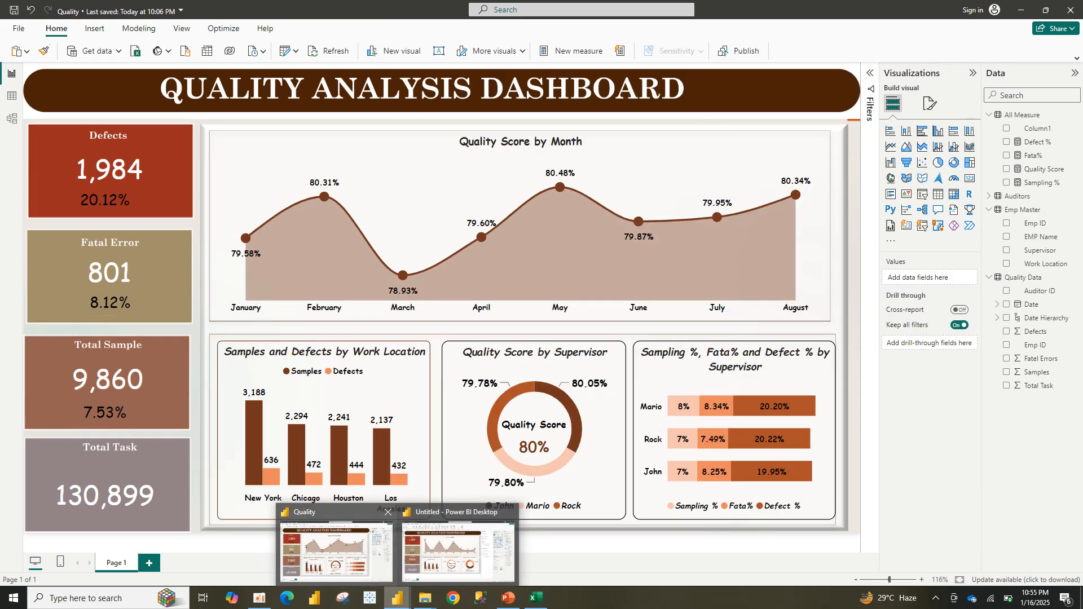
left_click(458, 552)
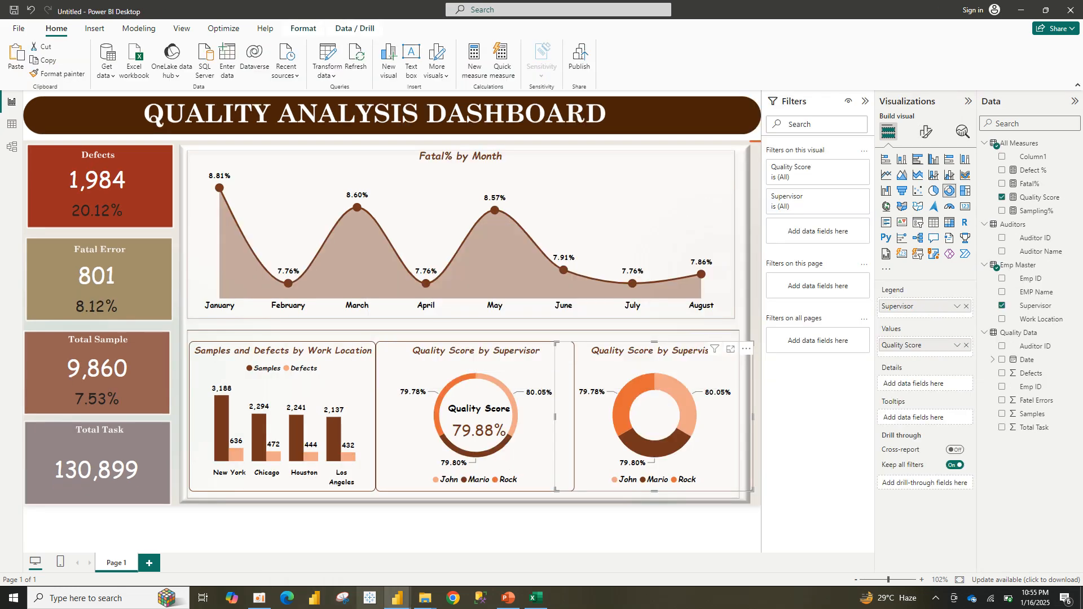
mouse_move(397, 598)
mouse_move(337, 552)
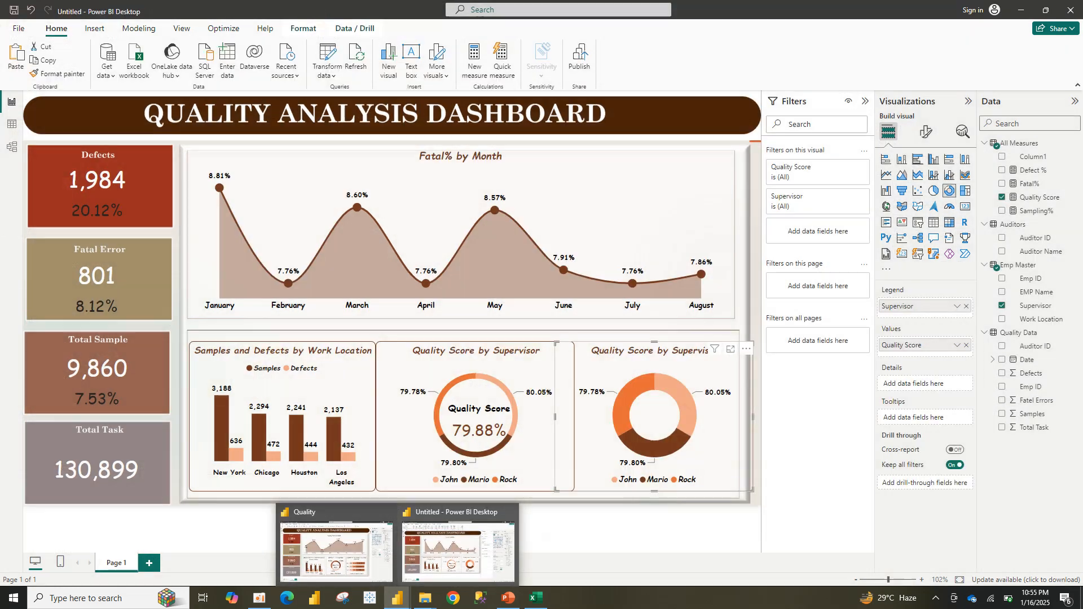
left_click(458, 552)
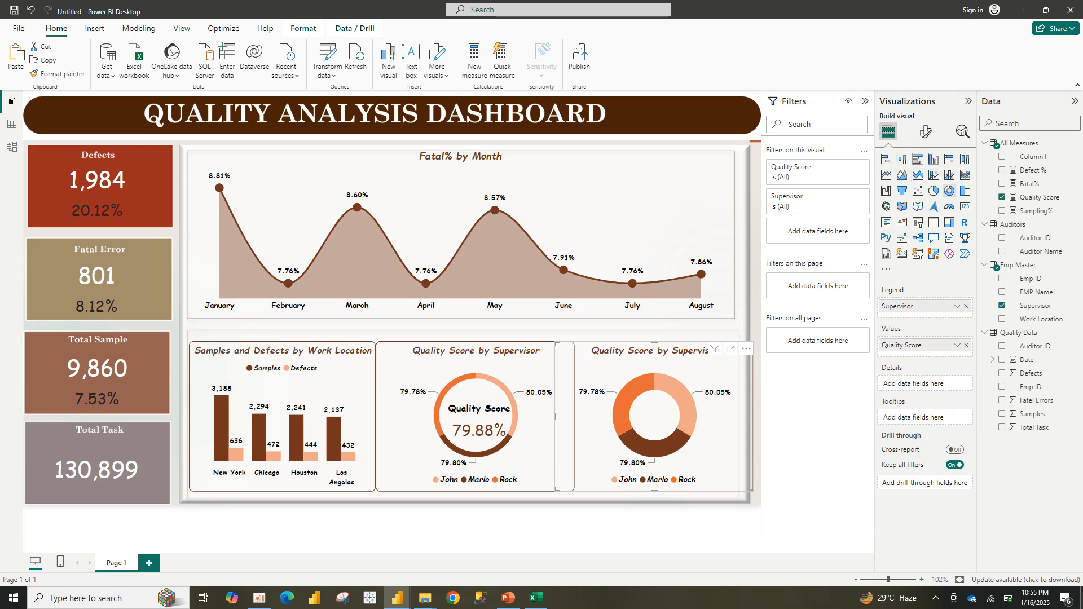
- Convert the duplicate donut to a clustered bar chart and replace Quality Score with Fatal% by Supervisor
left_click(918, 159)
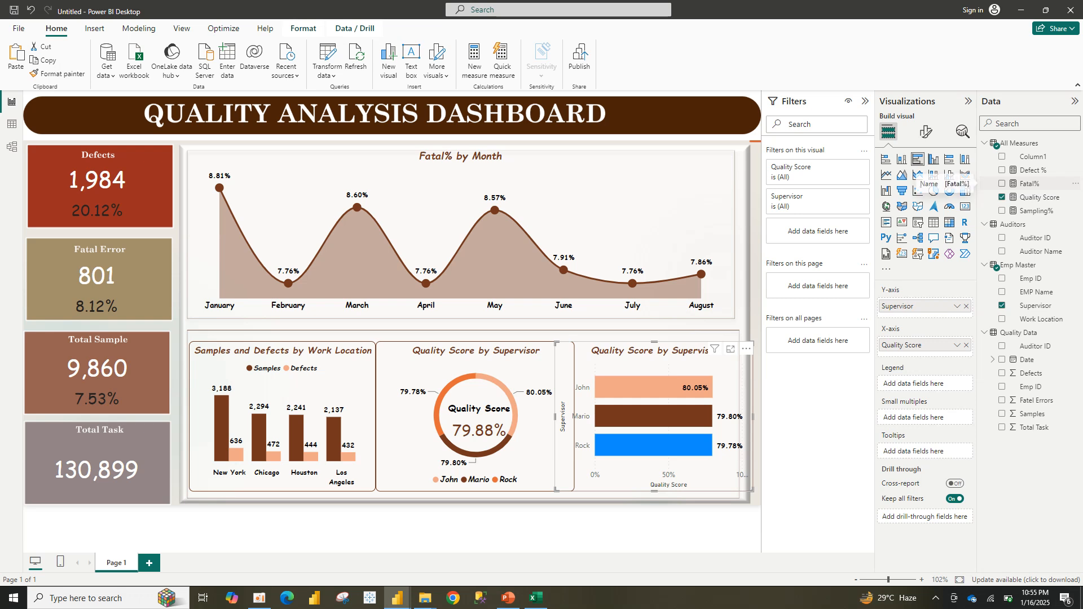
left_click(1003, 183)
left_click(1002, 197)
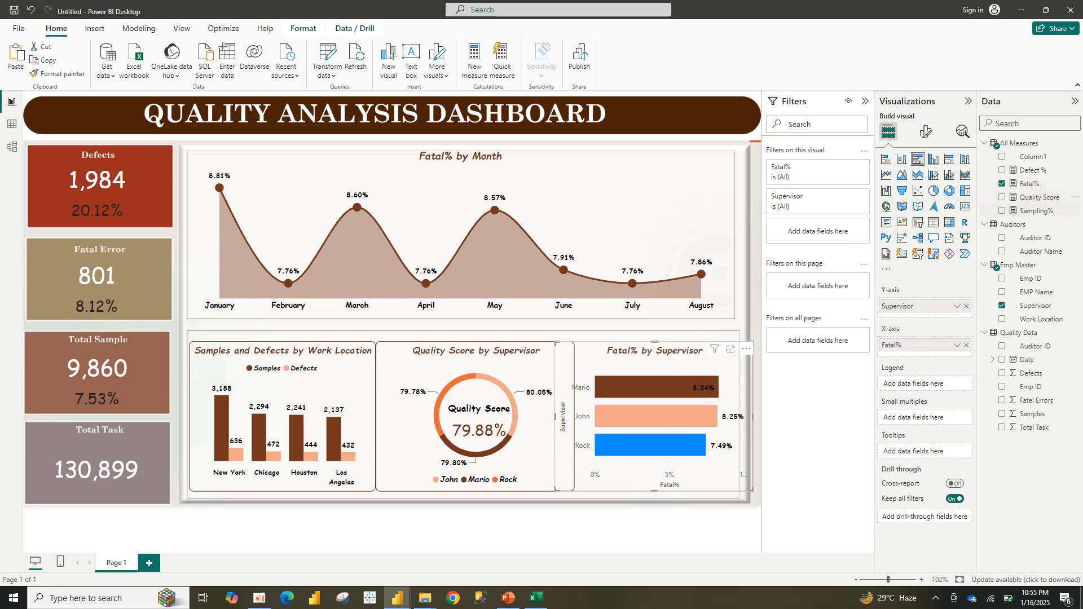
- Add the Defect % and Sampling% measures to the Fatal% by Supervisor bar chart and change it to a stacked bar chart
left_click(1002, 170)
left_click(1036, 211)
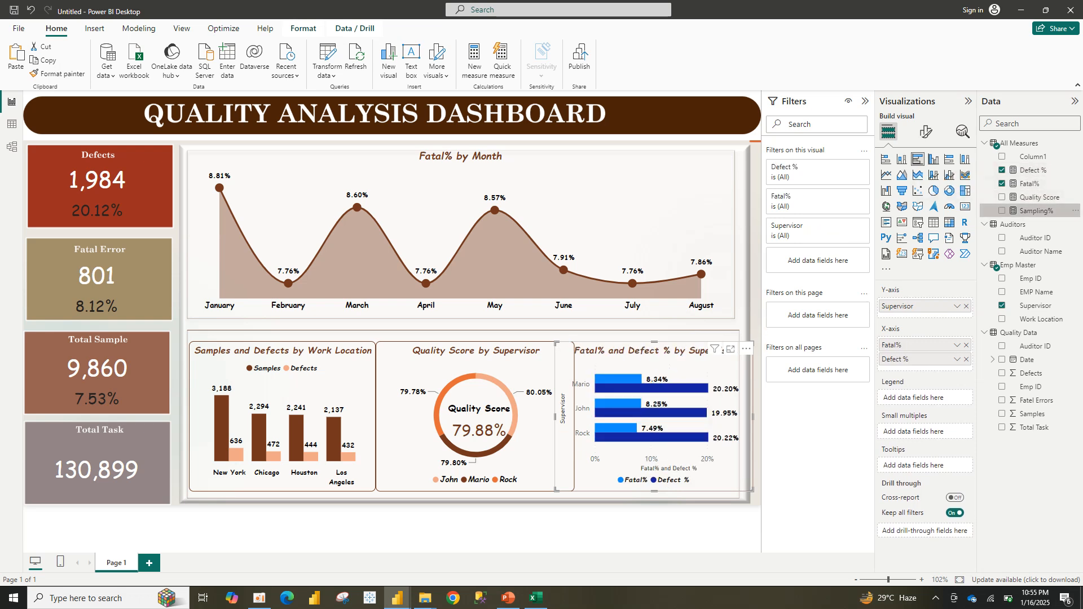
left_click(1002, 211)
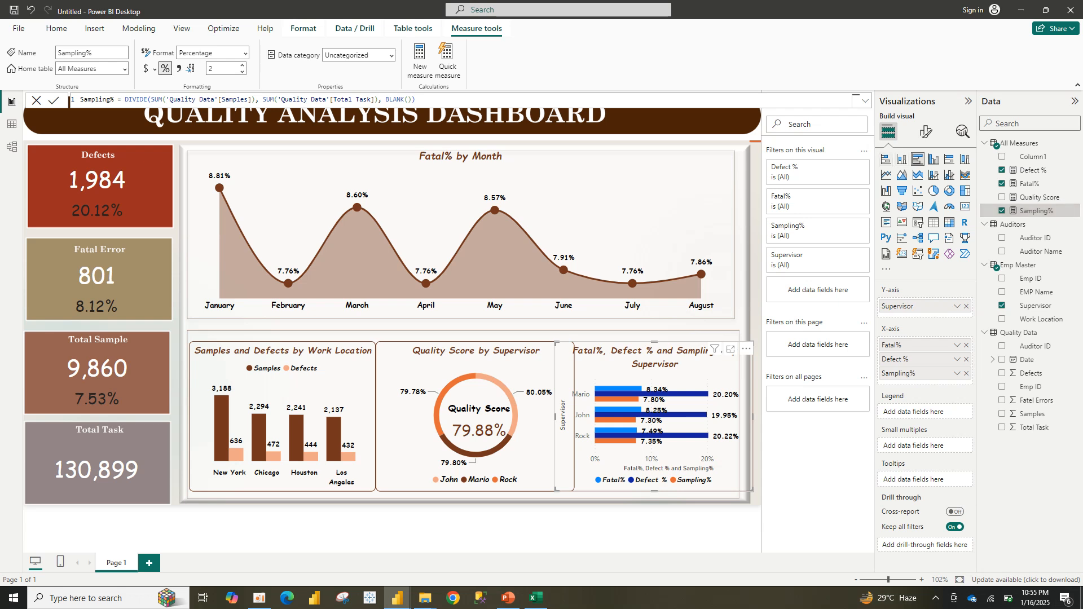
left_click(886, 159)
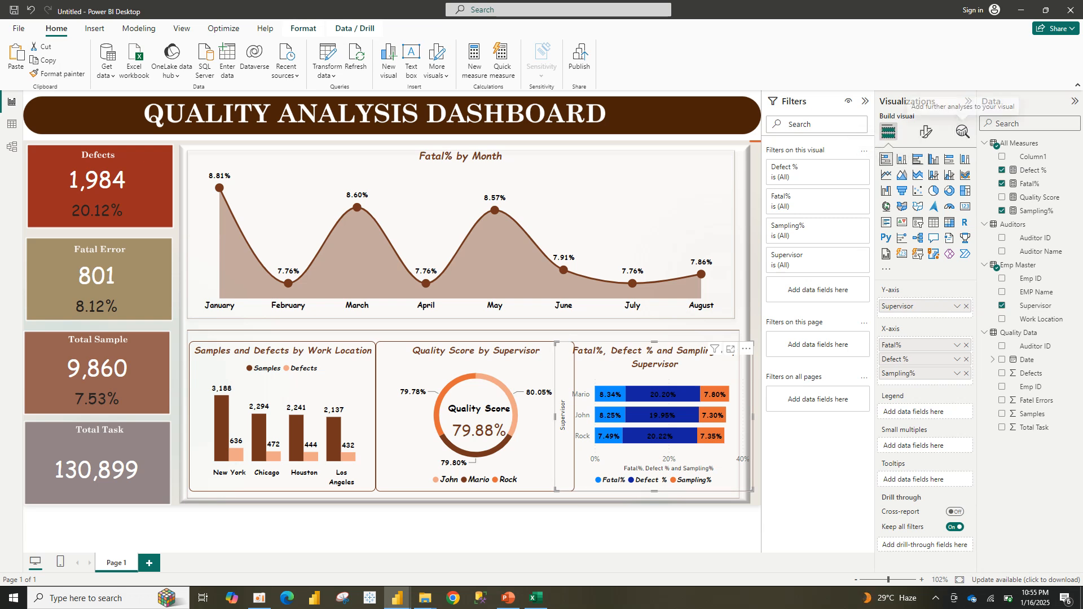
- Recolor the Supervisor stacked bar chart's Fatal% bars rust brown and its Defect % bars light peach orange
left_click(926, 132)
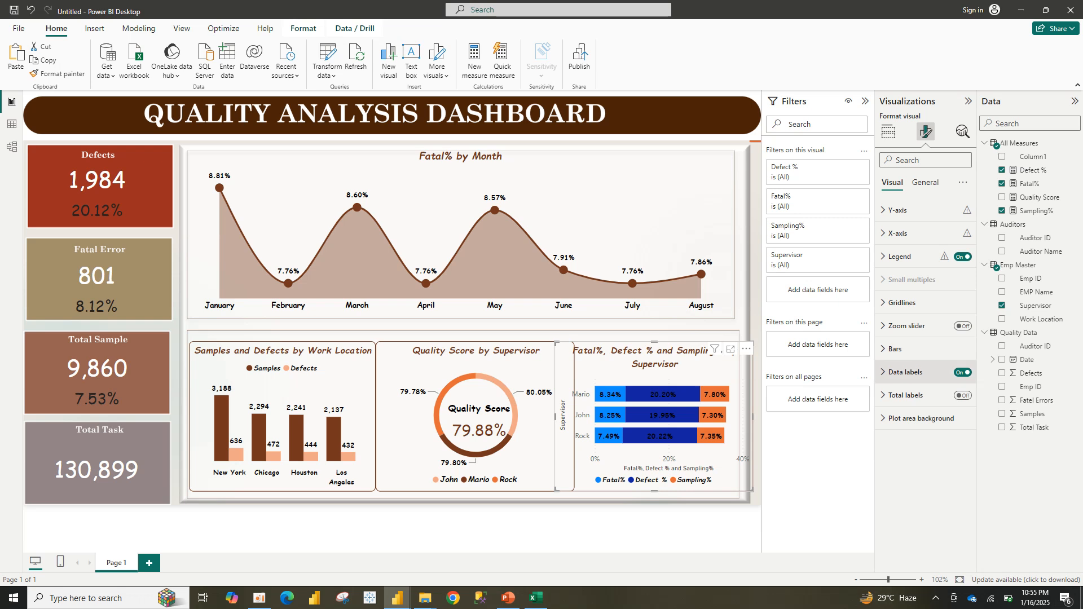
left_click(898, 348)
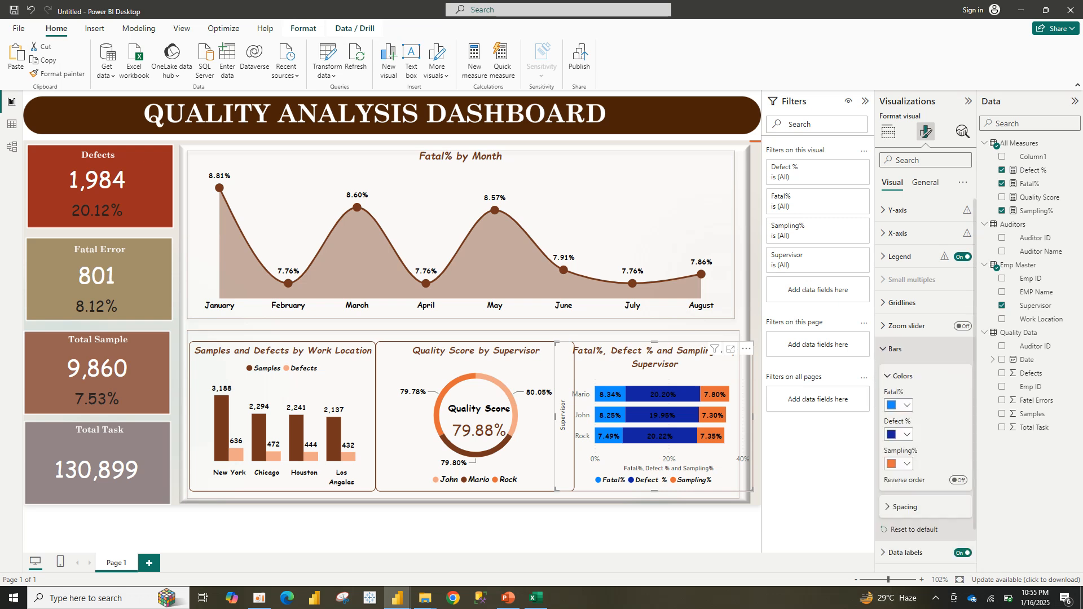
left_click(902, 405)
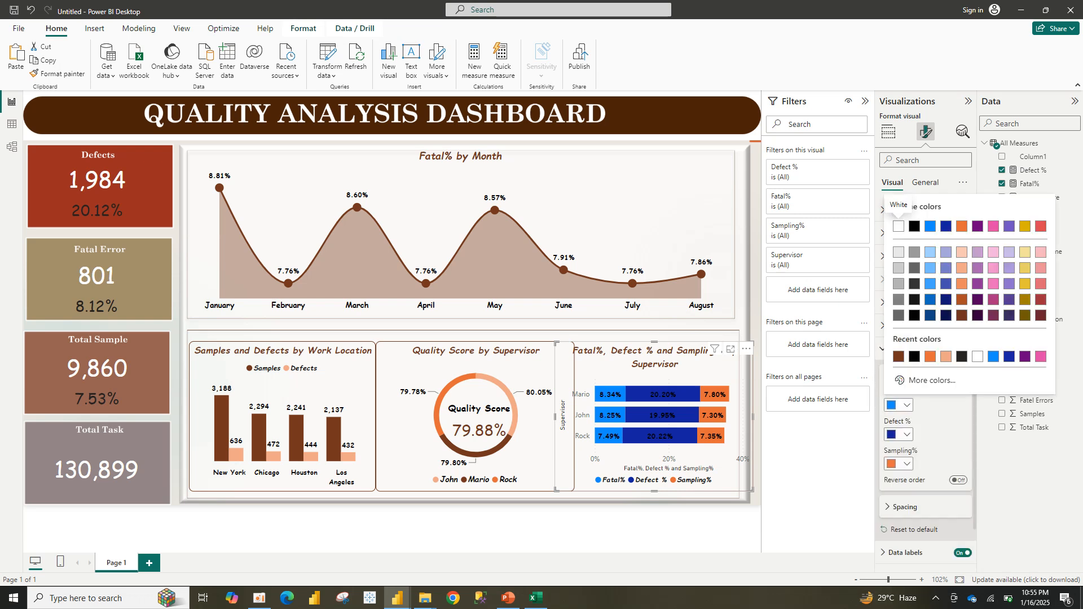
left_click(899, 356)
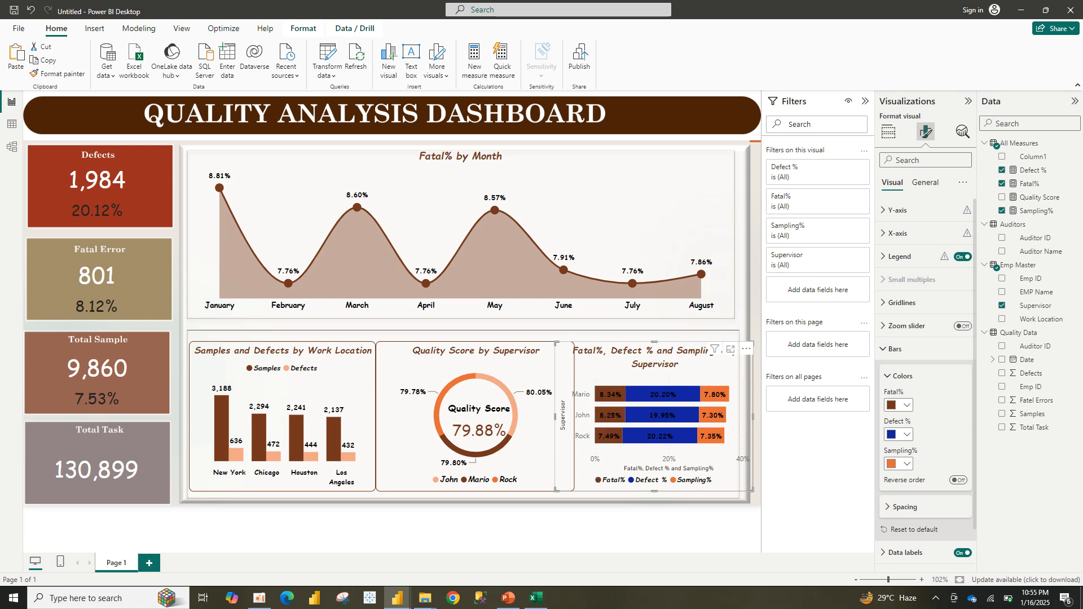
left_click(899, 434)
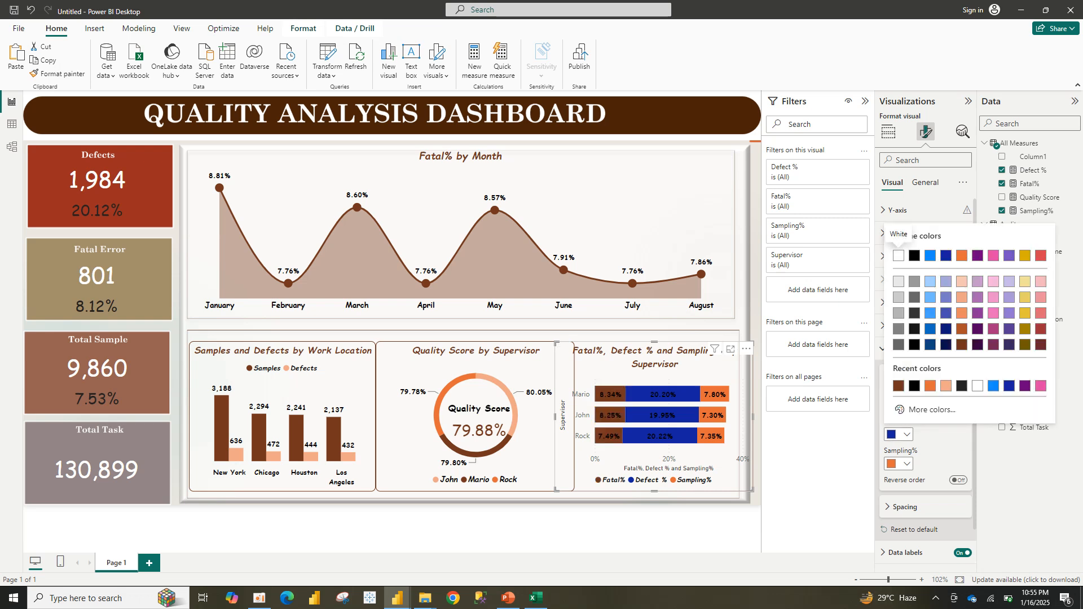
left_click(930, 386)
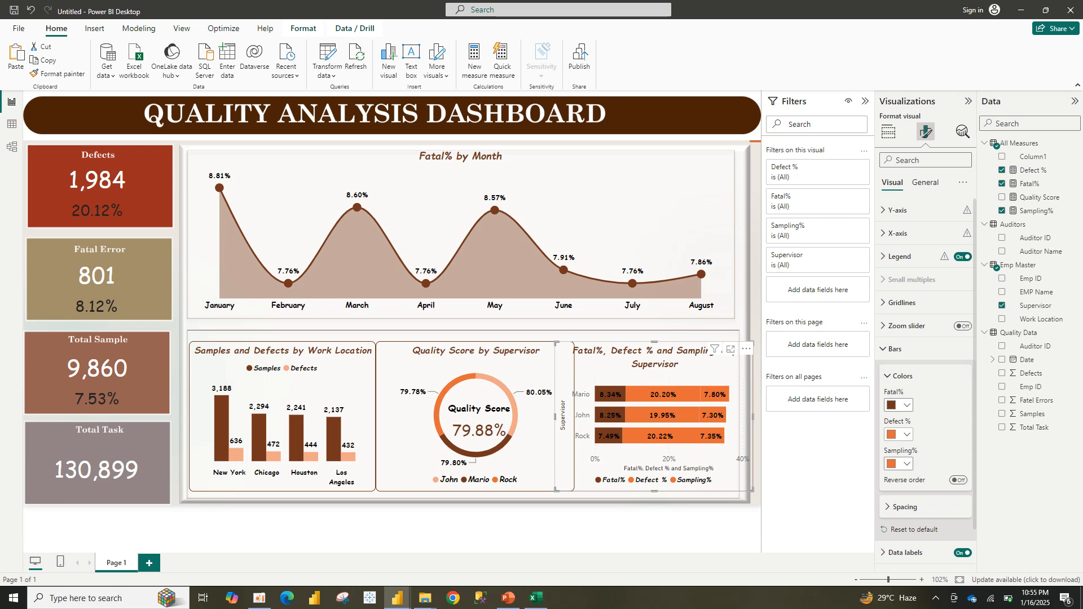
left_click(906, 435)
left_click(946, 386)
left_click(906, 405)
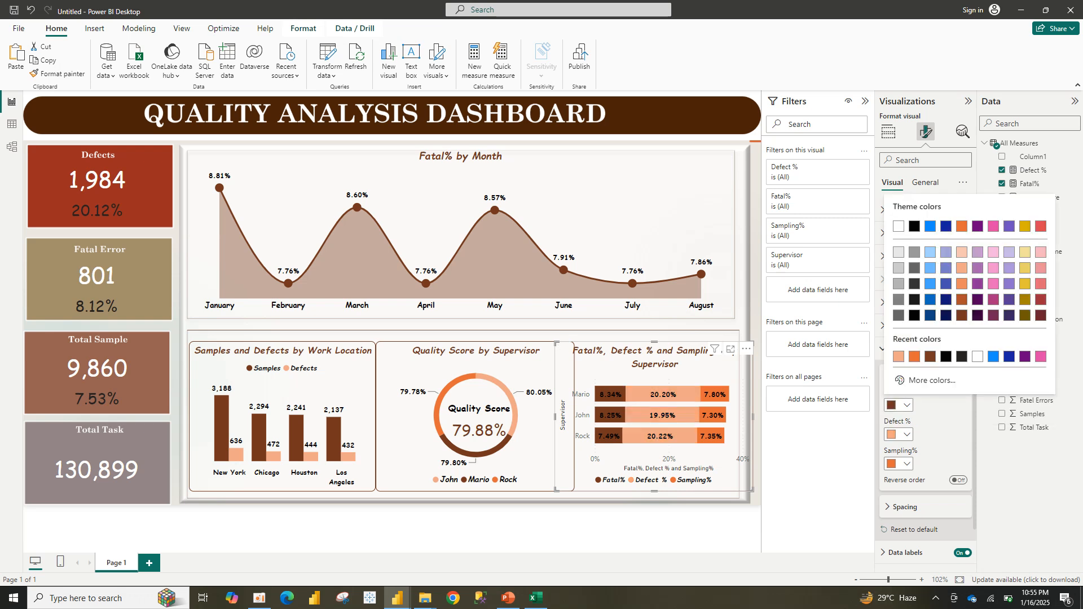
left_click(962, 302)
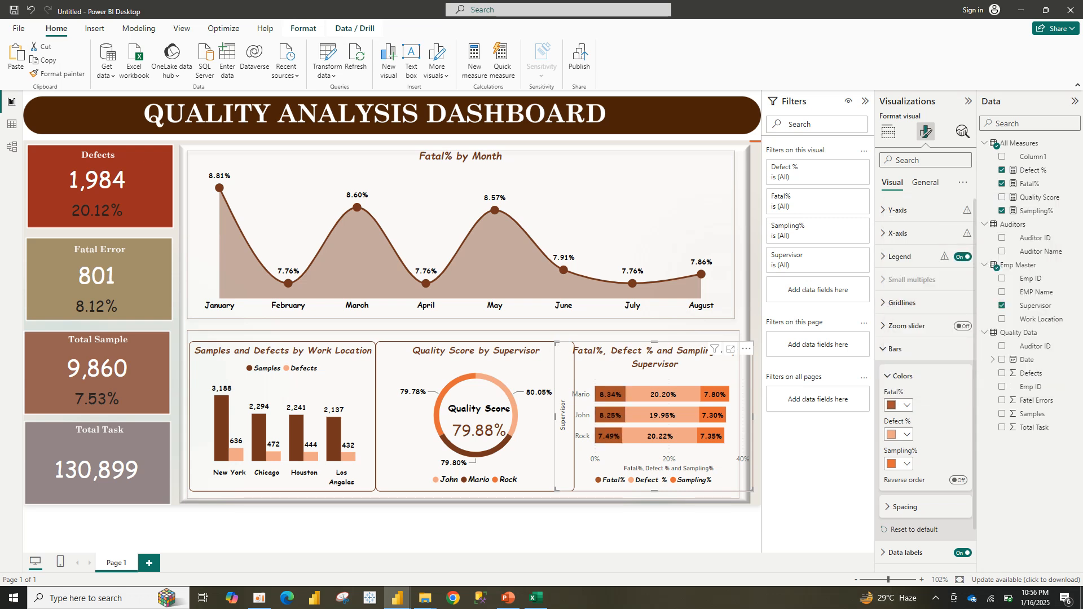
- Turn off the stacked bar chart's X-axis title and values, and its Y-axis title
left_click(925, 182)
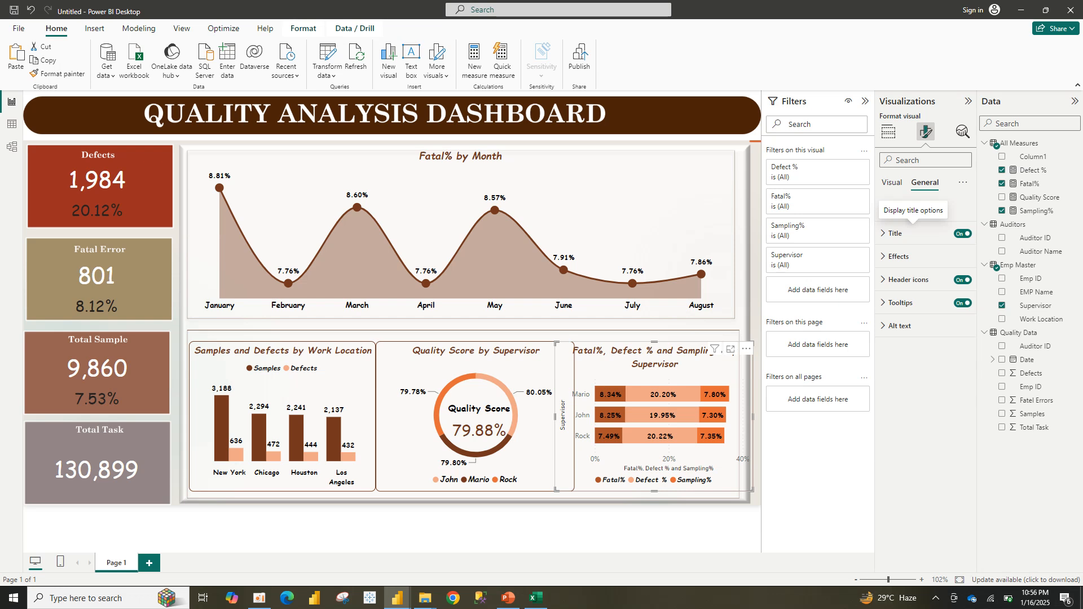
left_click(892, 182)
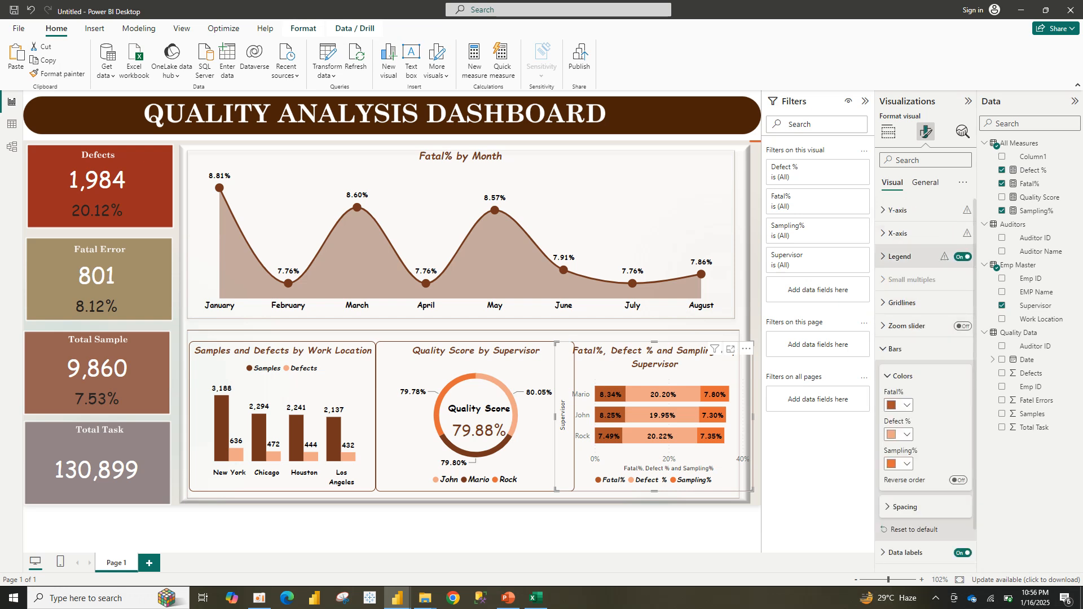
mouse_move(967, 233)
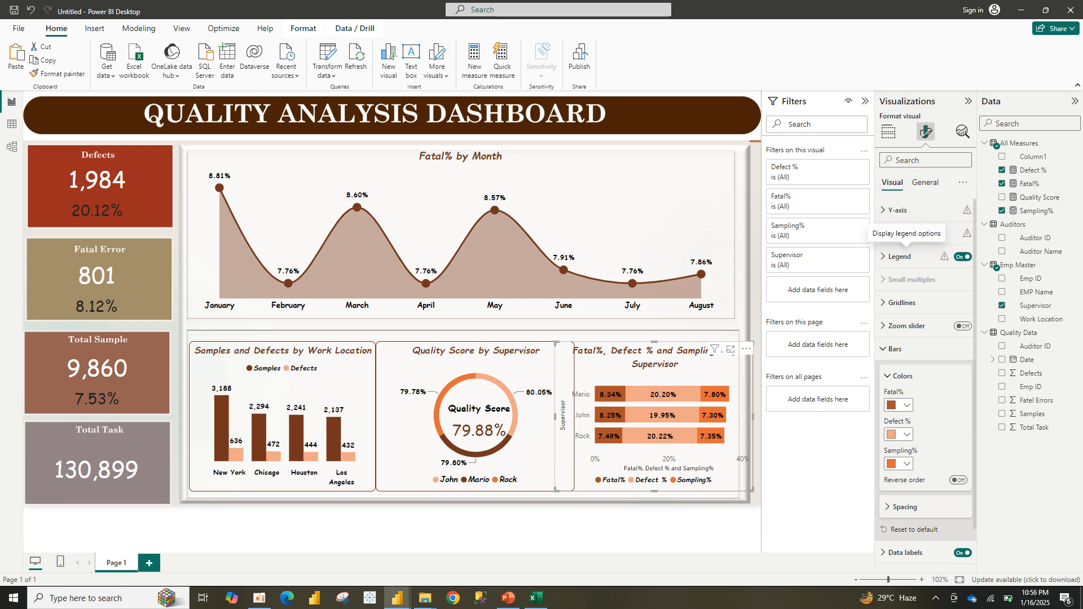
left_click(900, 256)
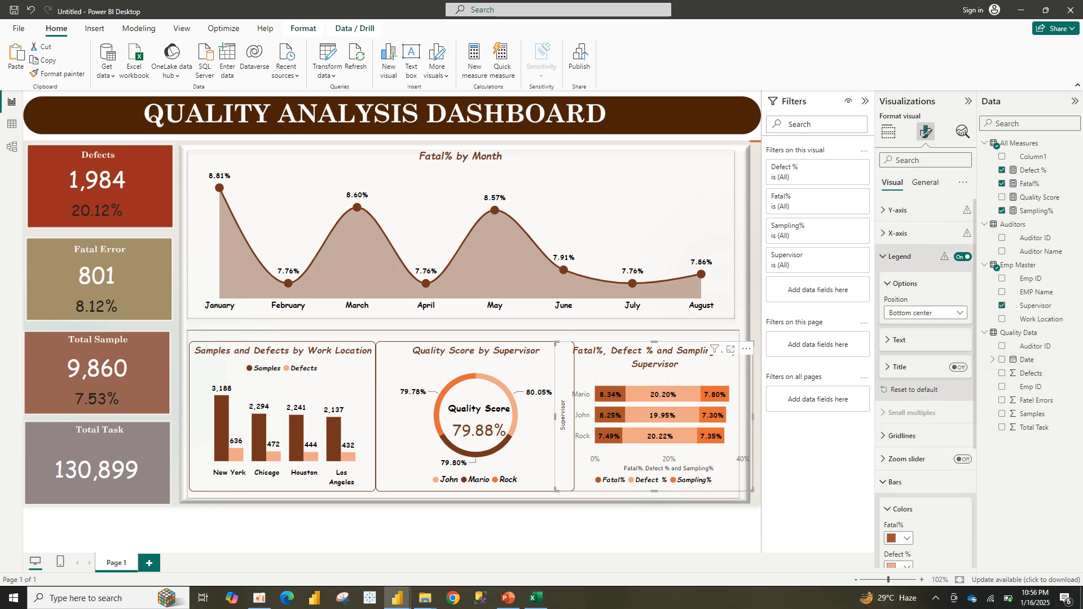
left_click(898, 233)
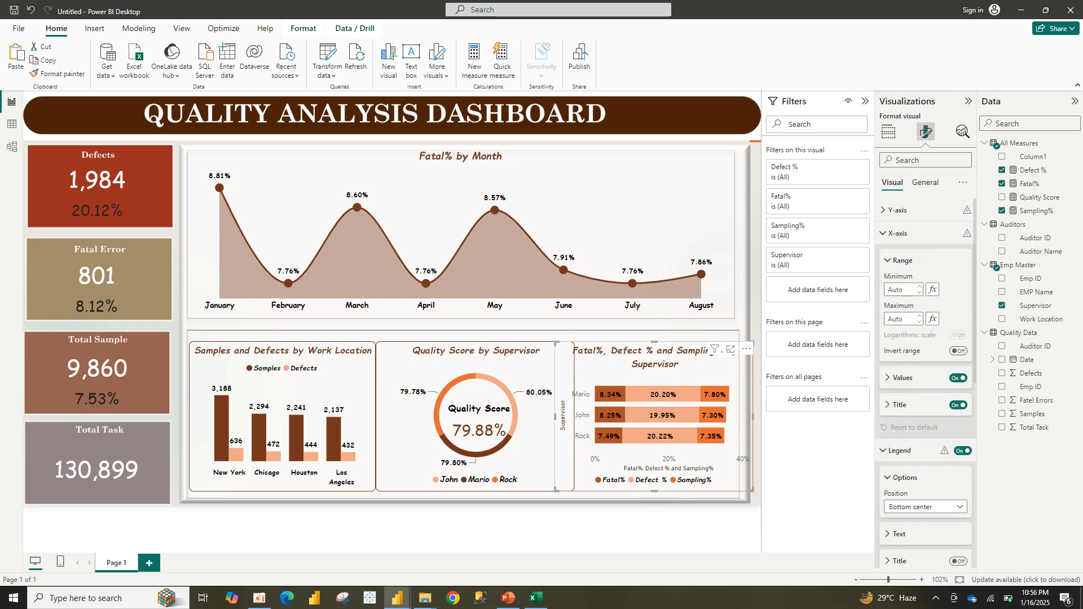
left_click(959, 405)
left_click(959, 378)
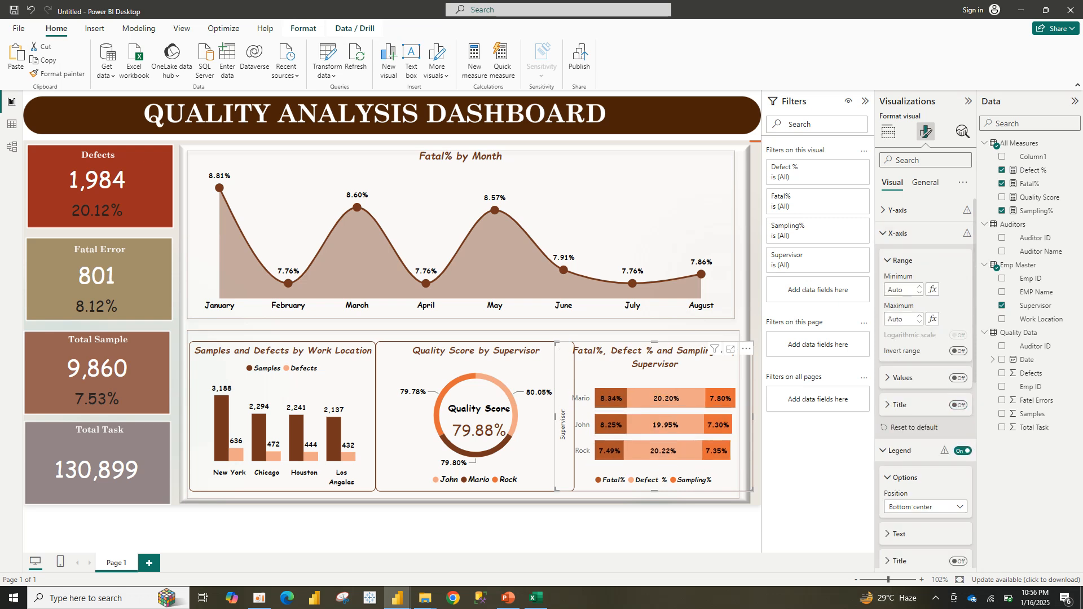
left_click(898, 210)
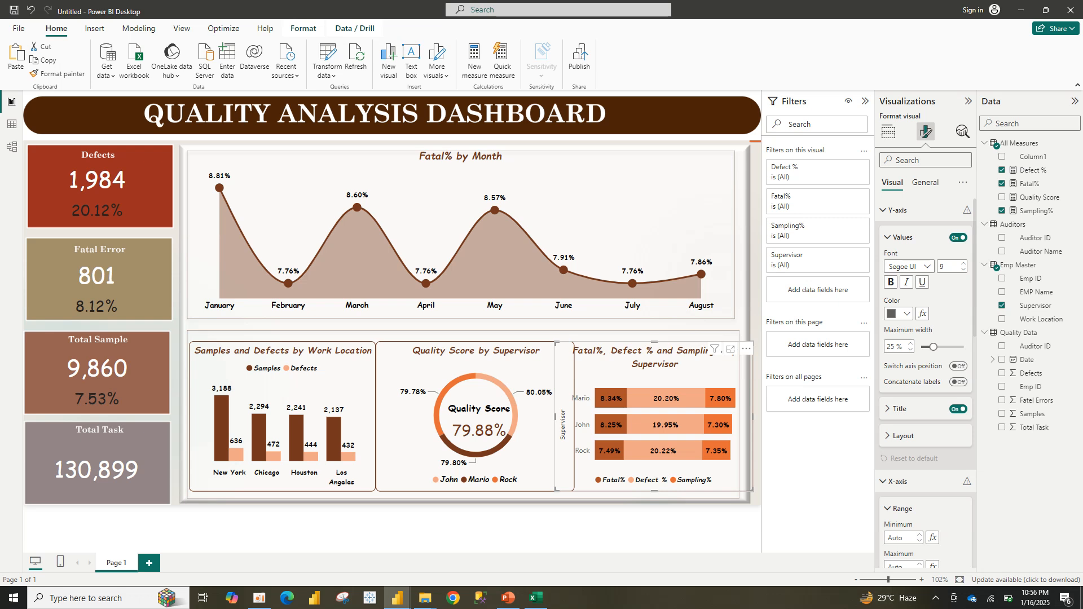
left_click(959, 408)
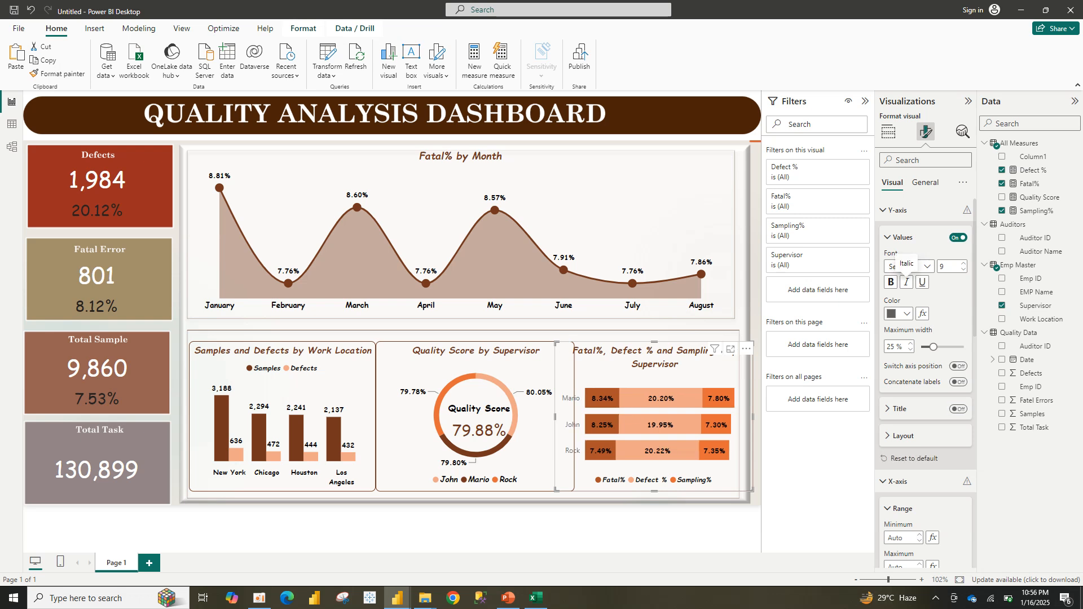
- Format the stacked bar chart's Y-axis supervisor labels as bold black Comic Sans MS
left_click(900, 313)
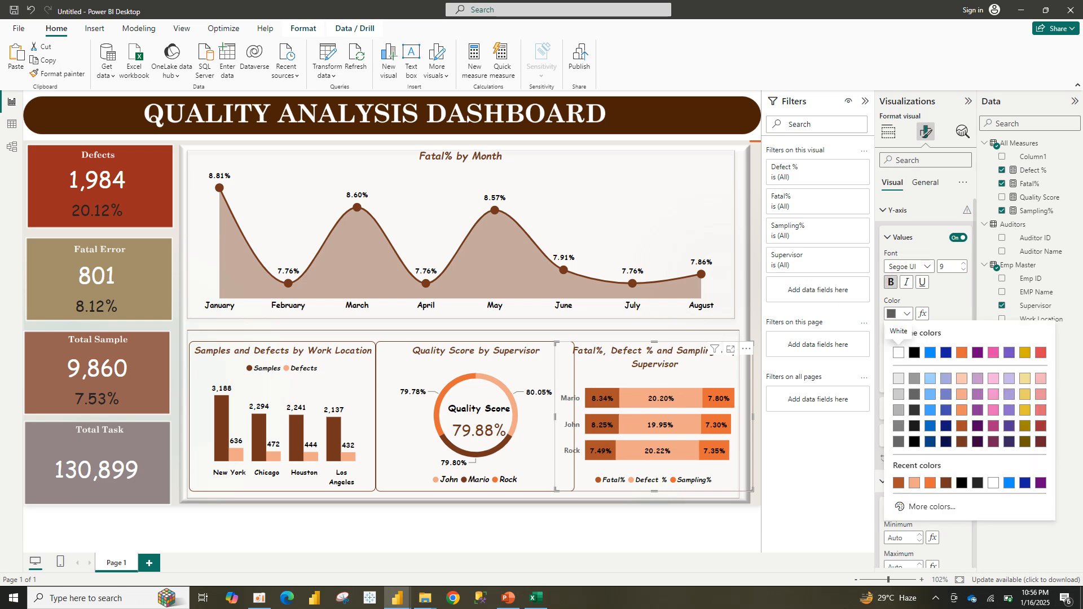
left_click(914, 353)
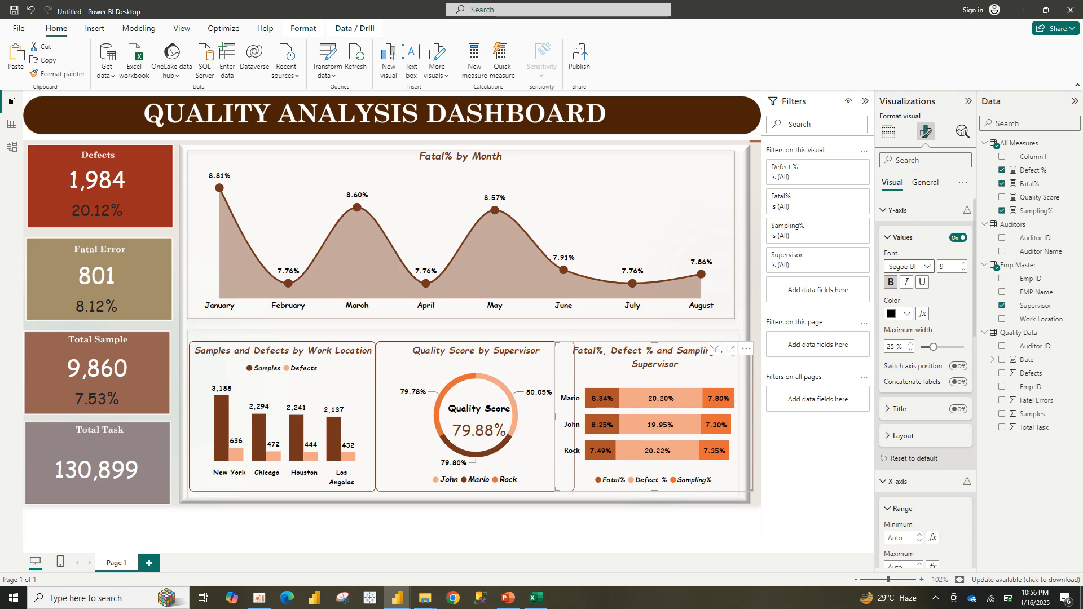
left_click(909, 266)
scroll(925, 296, "up", 5)
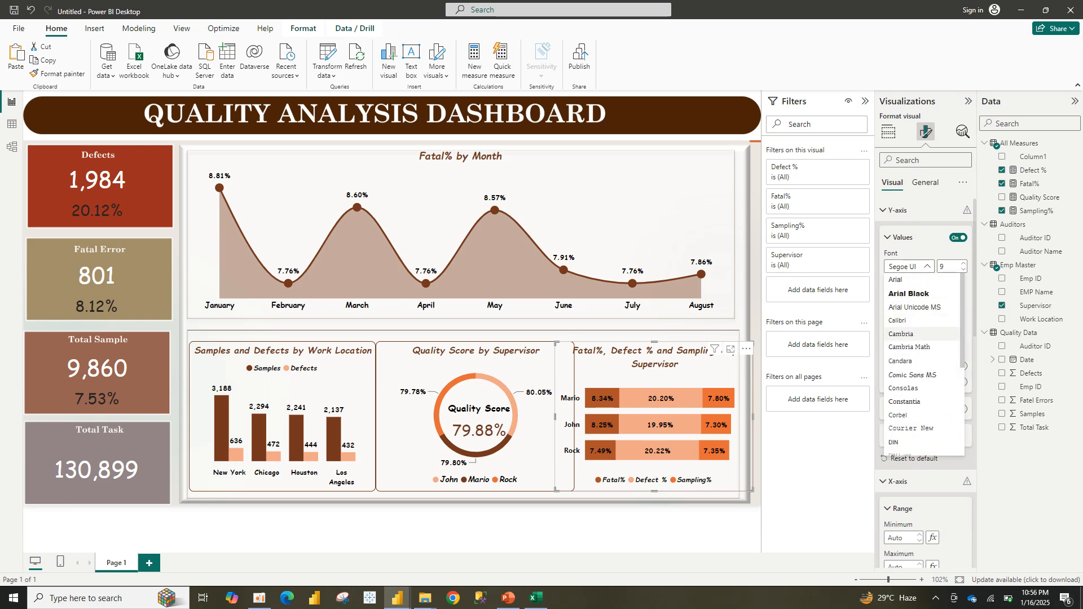
left_click(912, 374)
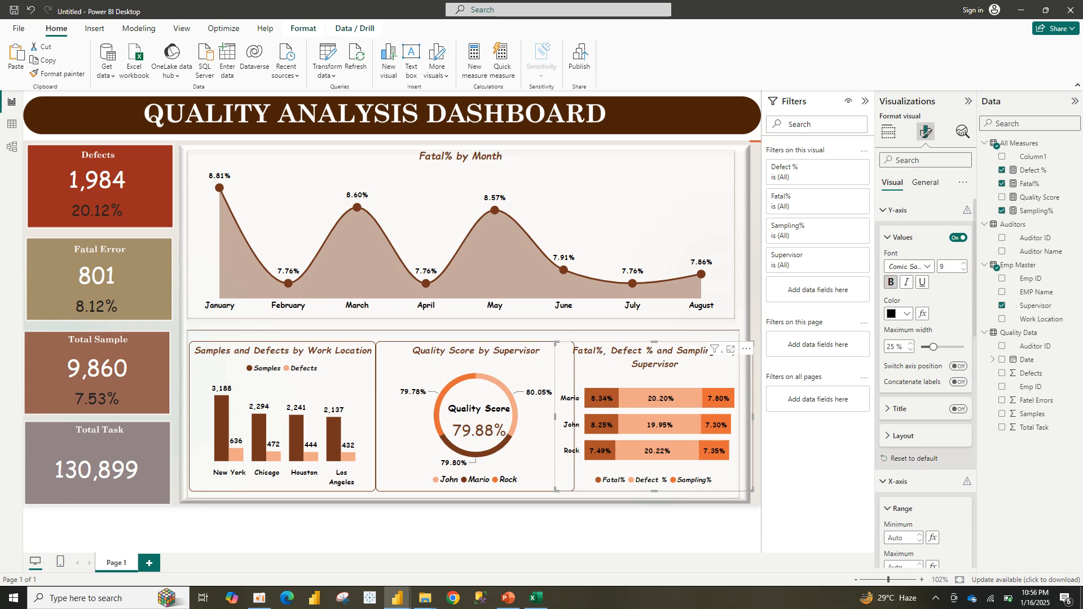
left_click(589, 525)
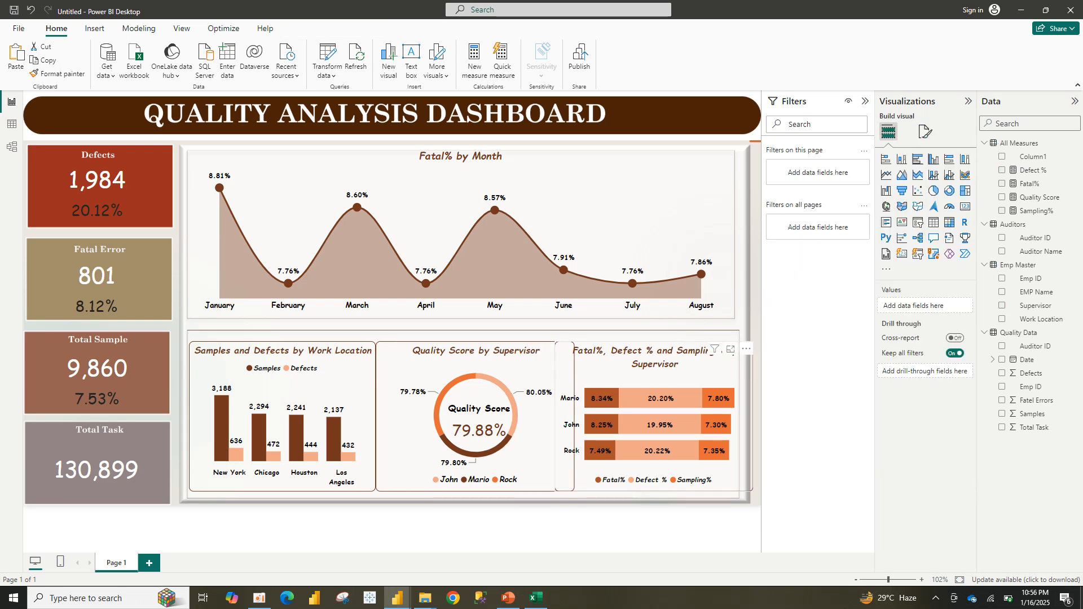
- Narrow the stacked bar chart so it no longer overlaps the Quality Score by Supervisor donut, and select the donut
left_click(655, 417)
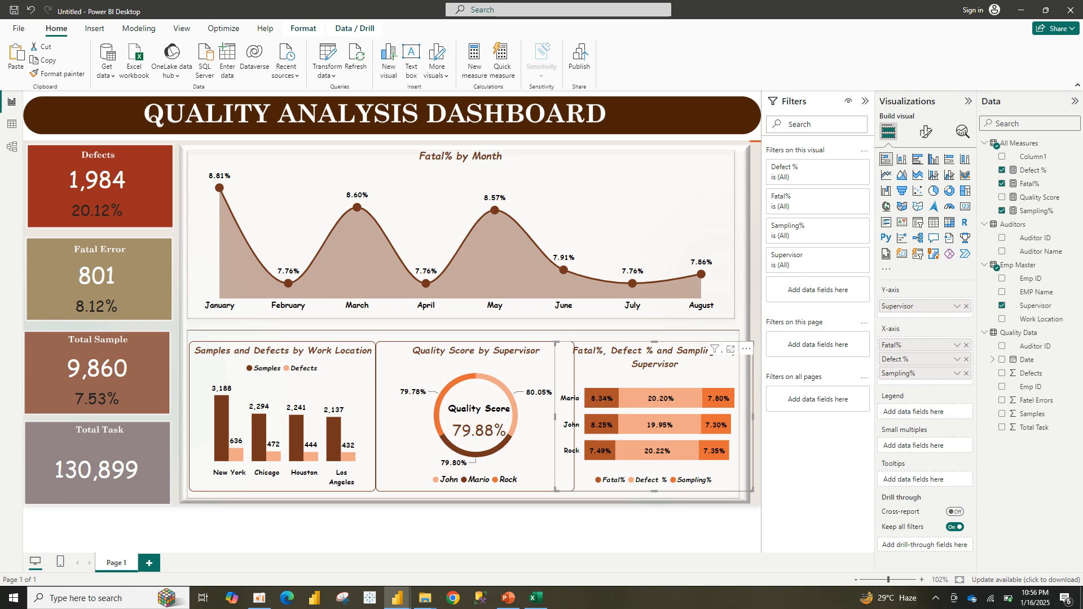
mouse_move(556, 490)
left_mouse_down()
mouse_move(585, 490)
mouse_move(564, 490)
mouse_move(574, 490)
left_mouse_up()
left_click(545, 445)
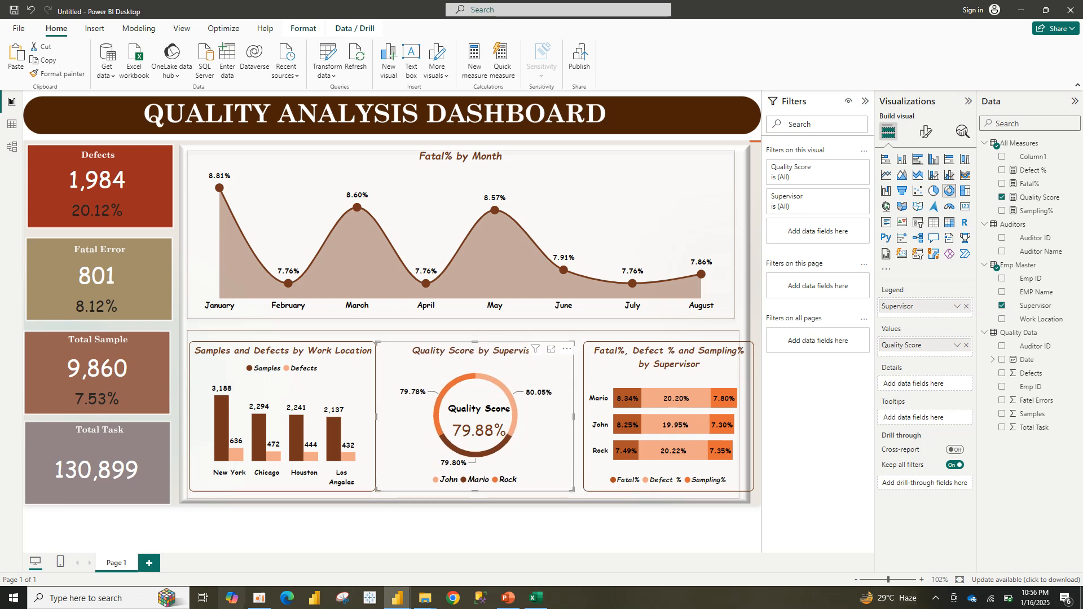
left_click(259, 598)
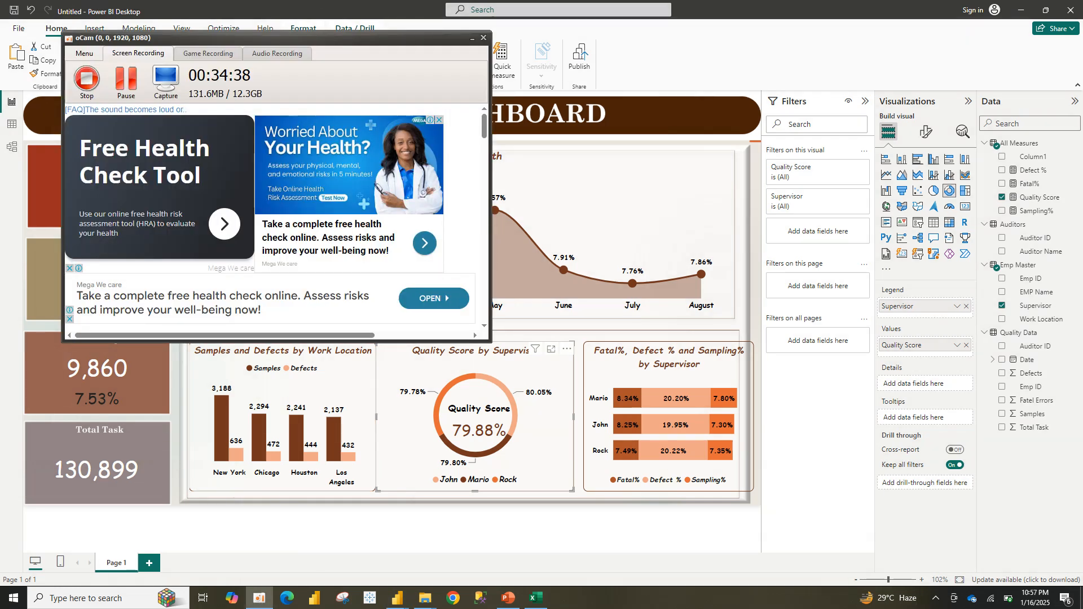
left_click(126, 82)
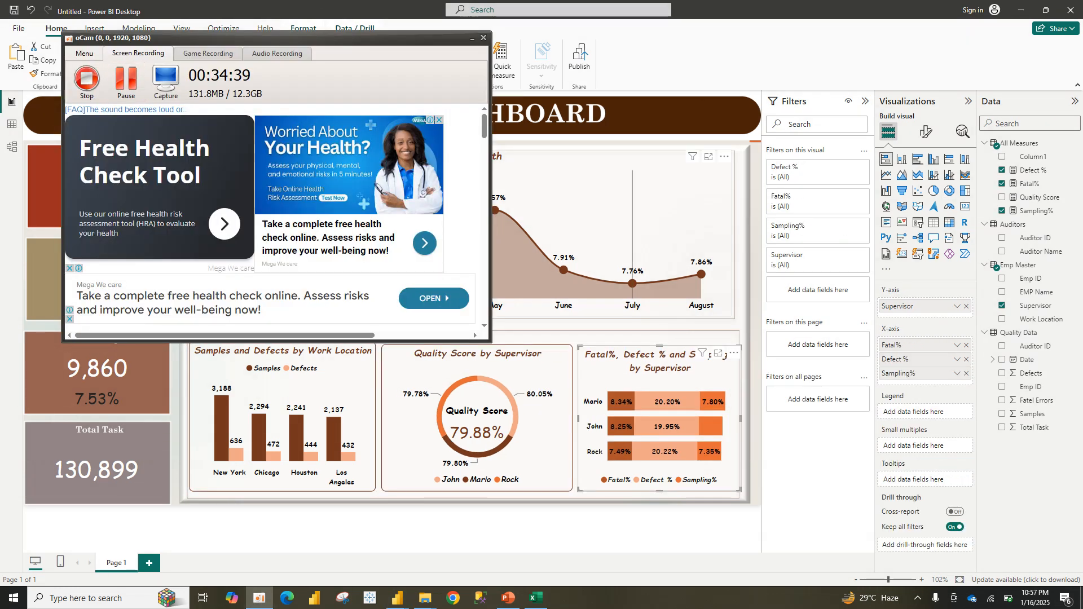
left_click(631, 226)
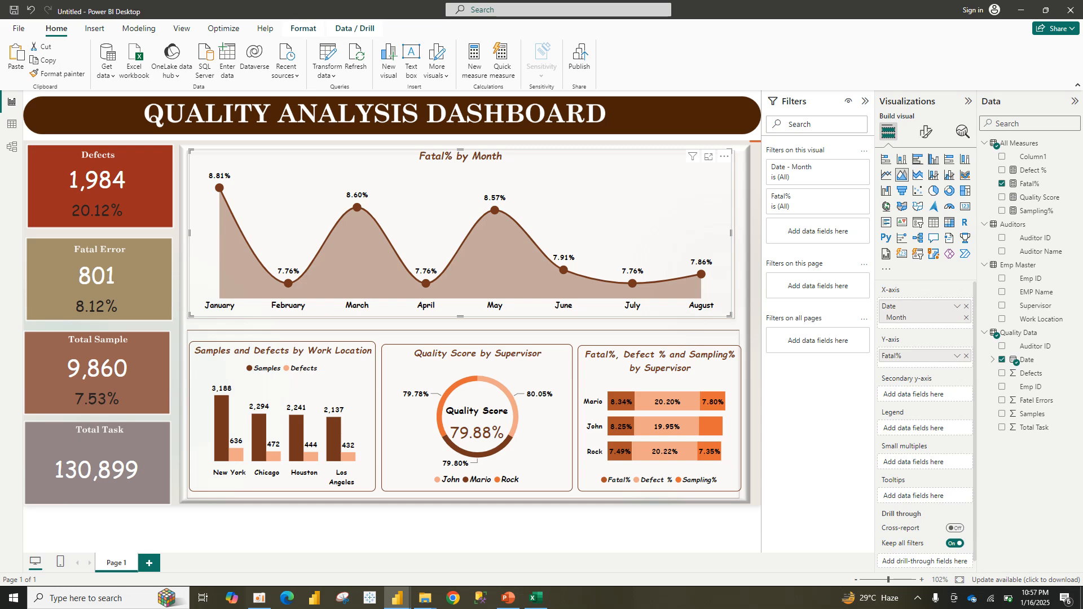
- Move Defect % ahead of Fatal% in the Supervisor stacked bar chart's measures and try to move Sampling% above Fatal%
left_click(665, 380)
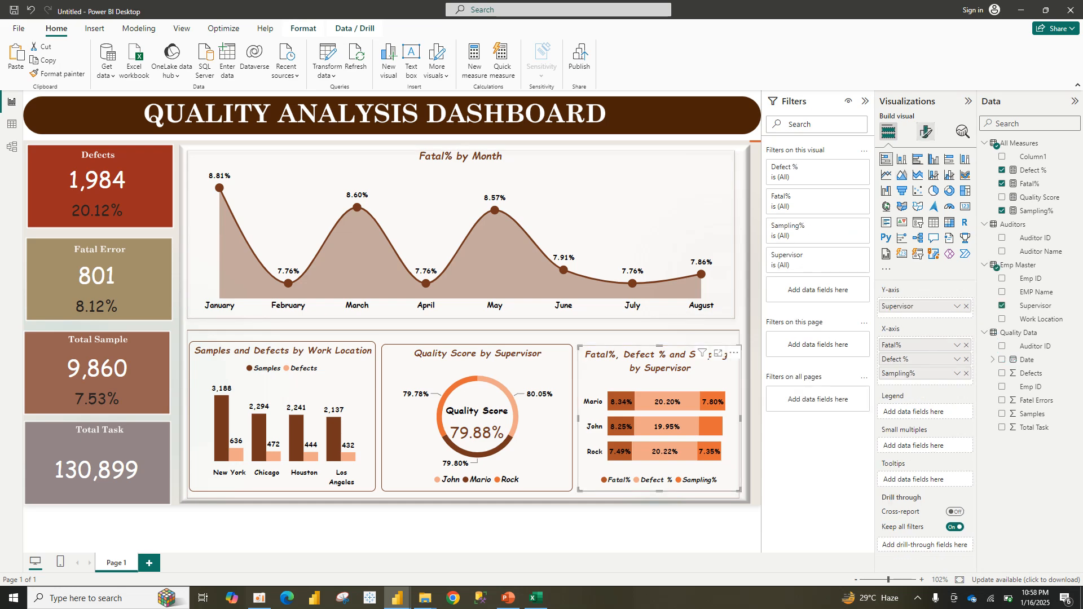
left_click(926, 131)
left_click(888, 132)
mouse_move(899, 345)
left_mouse_down()
mouse_move(835, 350)
mouse_move(900, 359)
left_mouse_up()
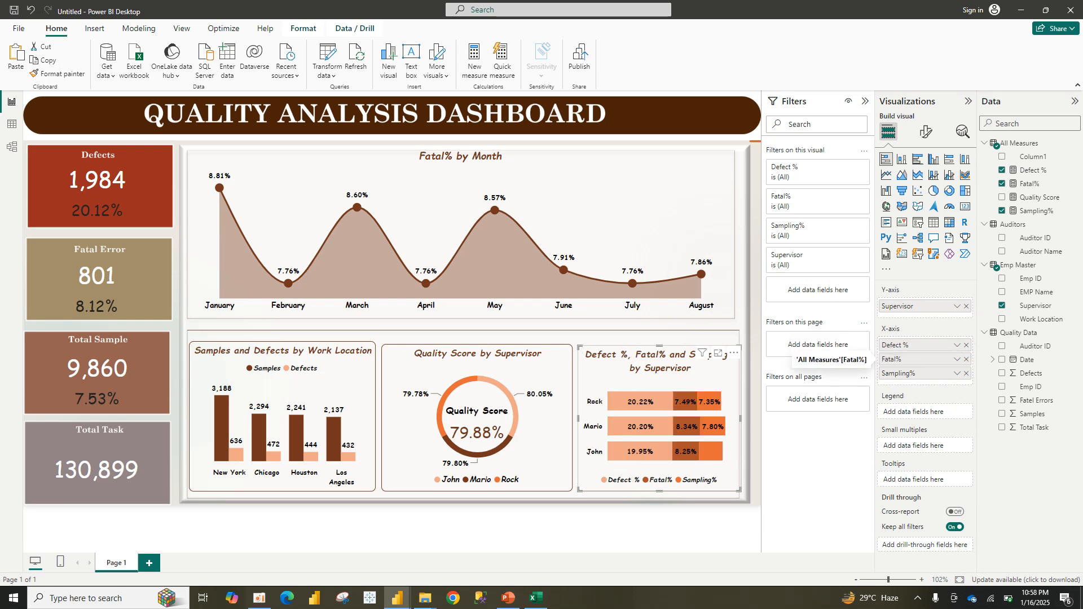
left_click_drag(900, 373, 900, 359)
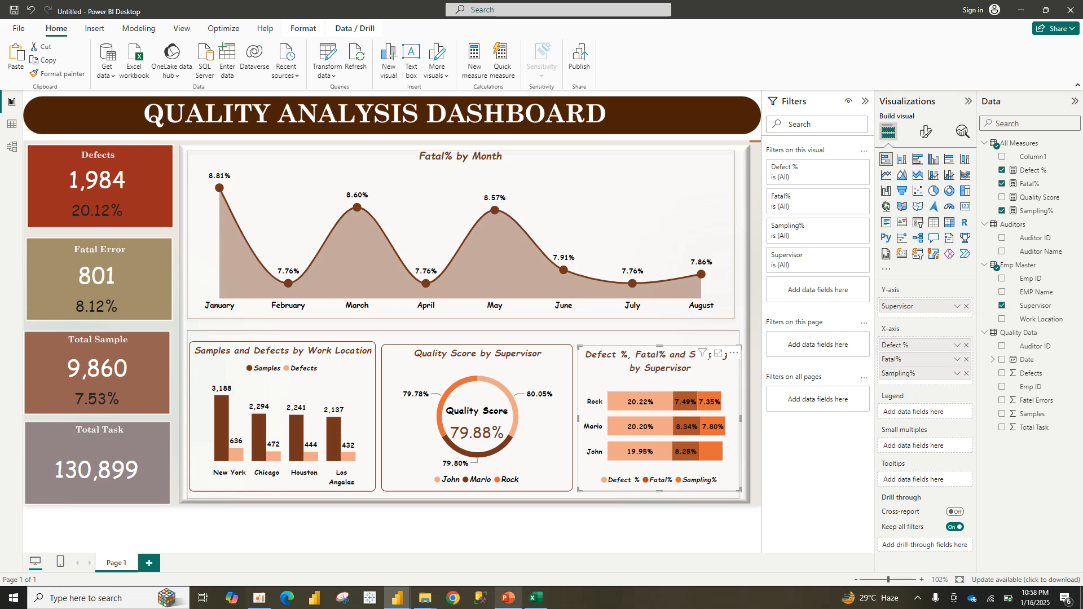
- Preview the finished Quality report and reorder the Supervisor stacked bar chart's measures to Sampling%, Fatal%, Defect %
mouse_move(397, 598)
mouse_move(338, 550)
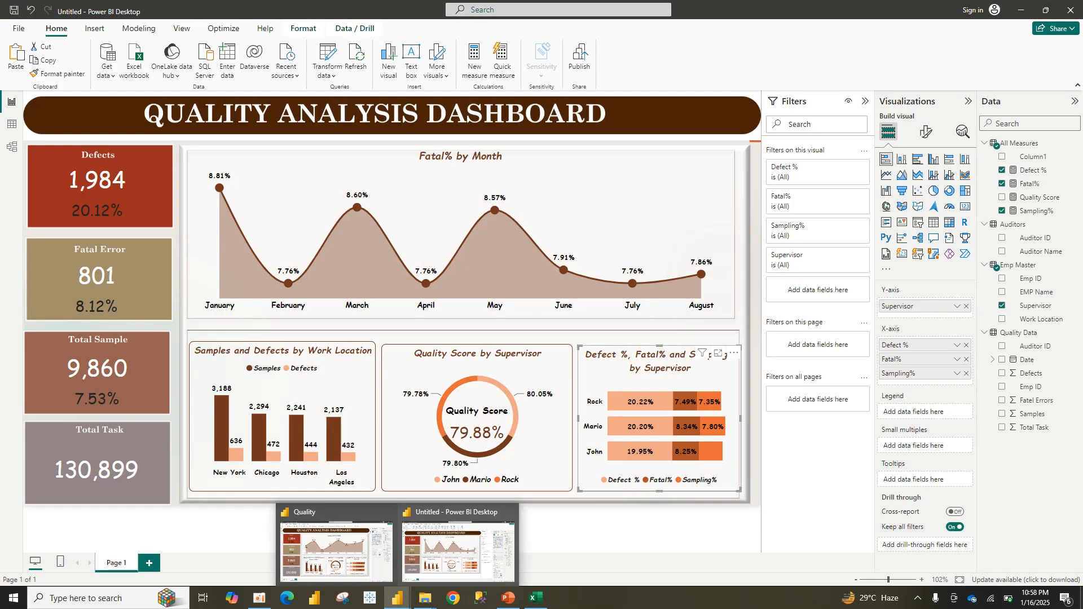
left_click(458, 552)
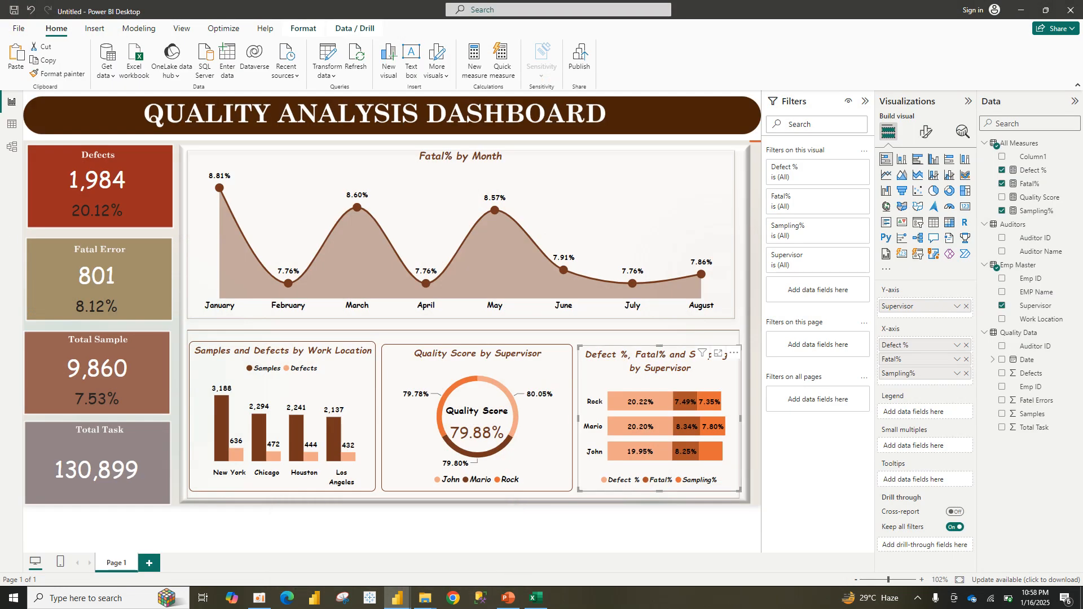
mouse_move(660, 379)
left_mouse_down()
mouse_move(673, 382)
mouse_move(658, 378)
left_mouse_up()
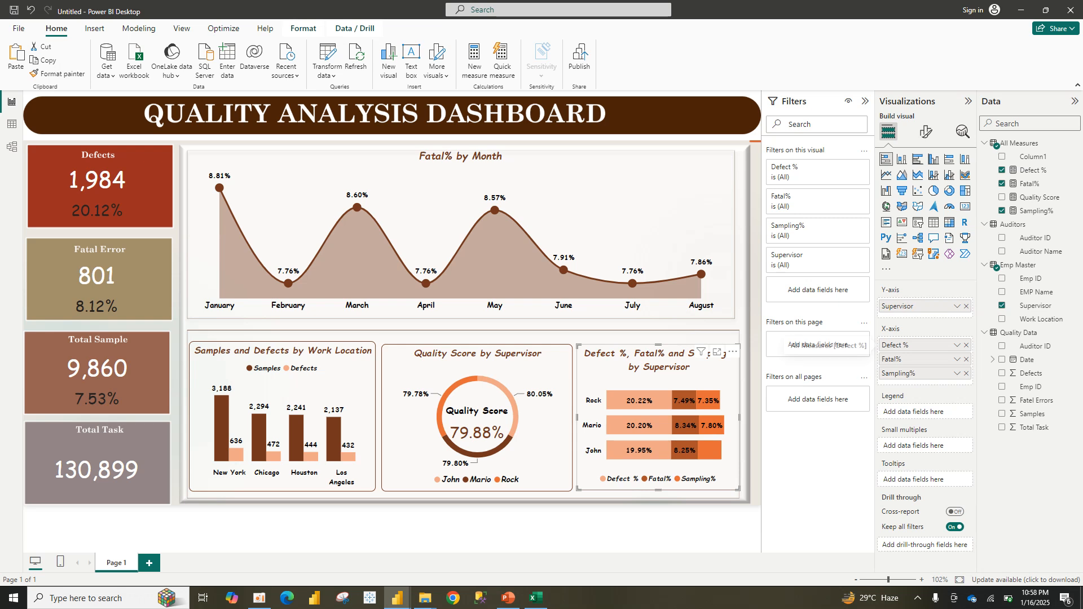
left_click_drag(903, 345, 900, 381)
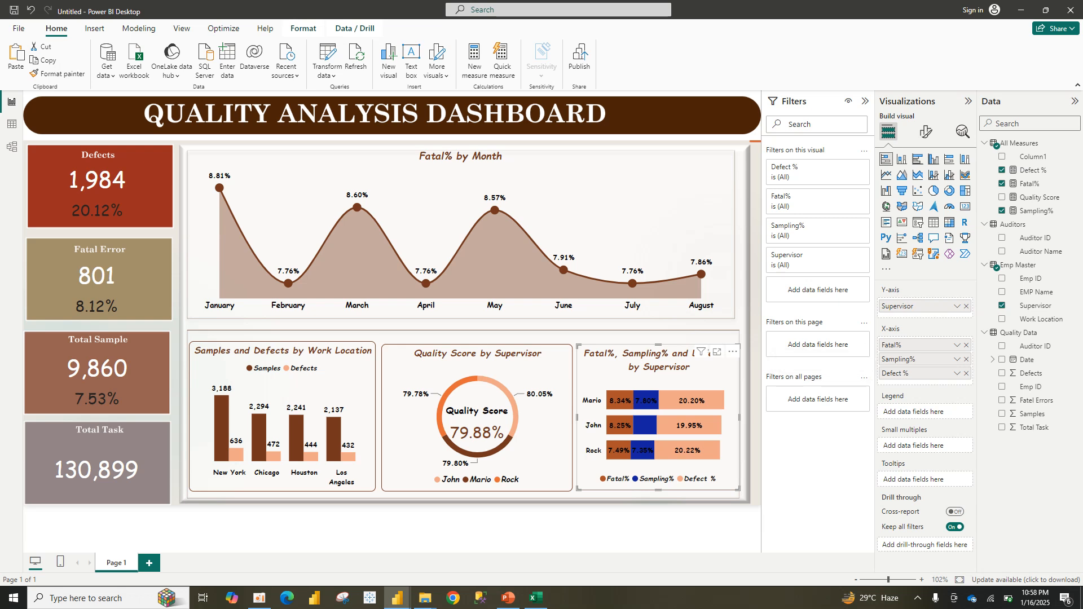
left_click_drag(899, 359, 899, 346)
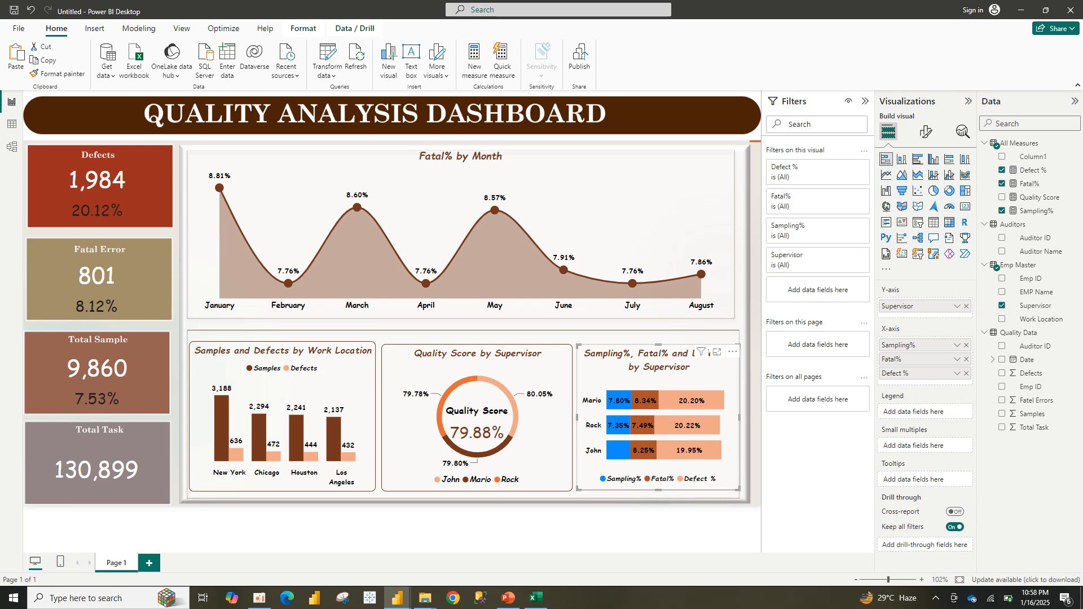
- Change the Sampling% bar color in the Supervisor stacked bar chart from the default to orange
left_click(926, 132)
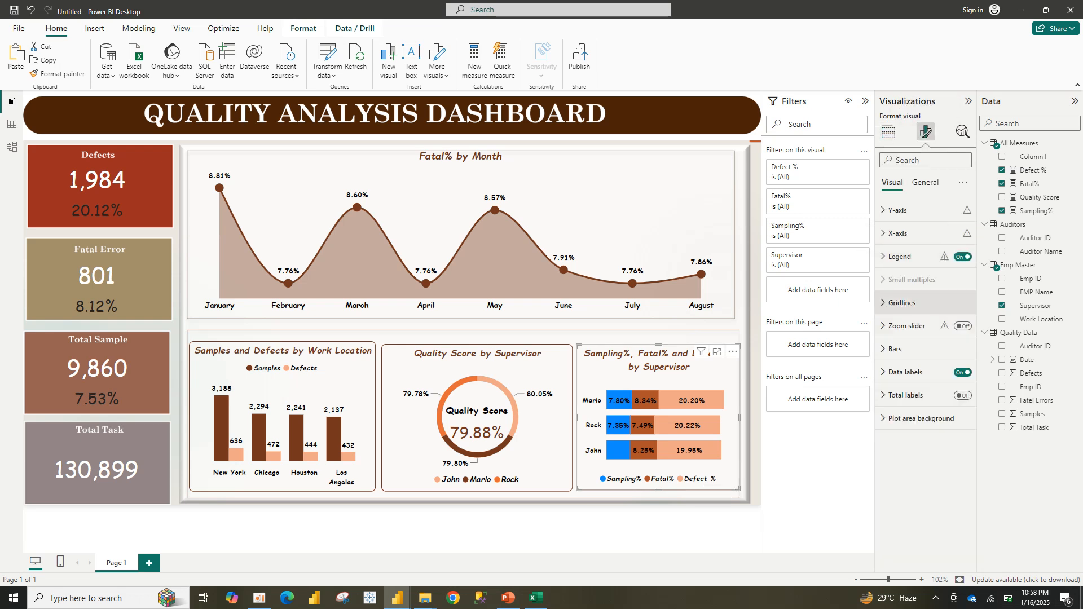
left_click(905, 372)
left_click(895, 348)
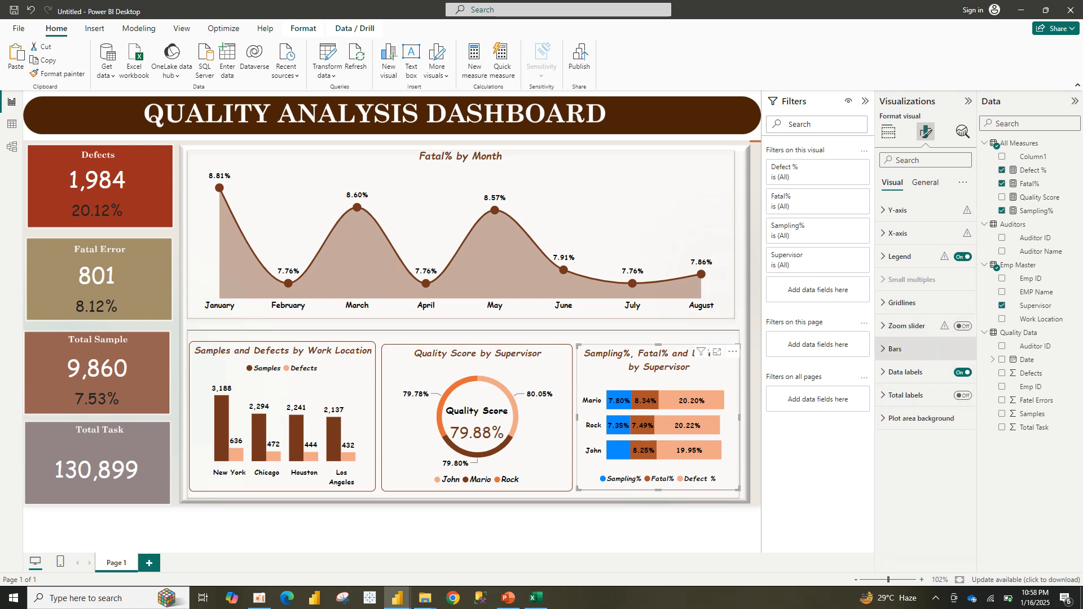
left_click(903, 405)
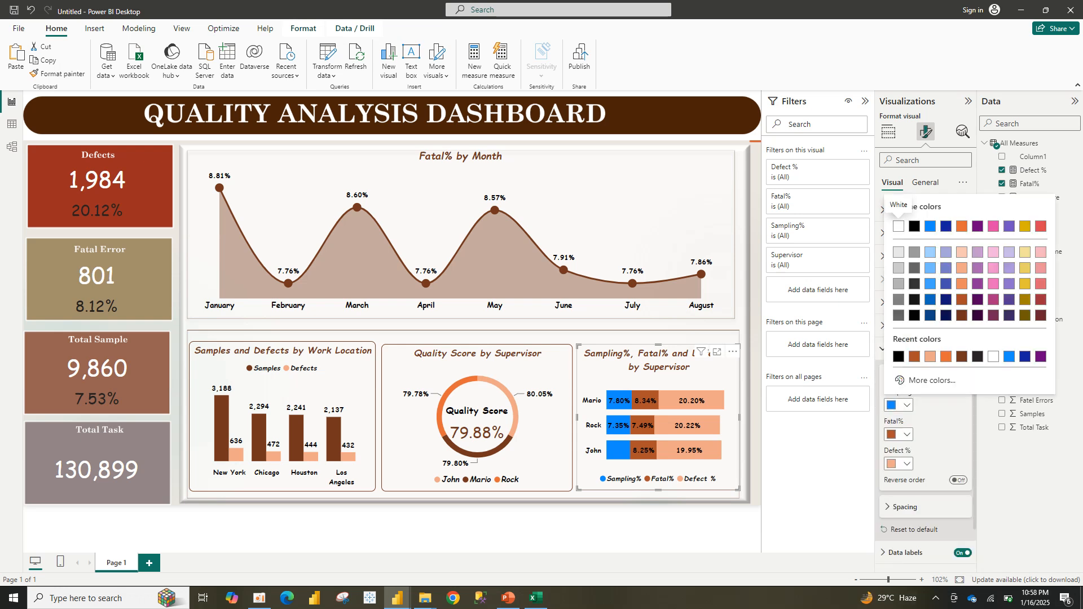
left_click(946, 356)
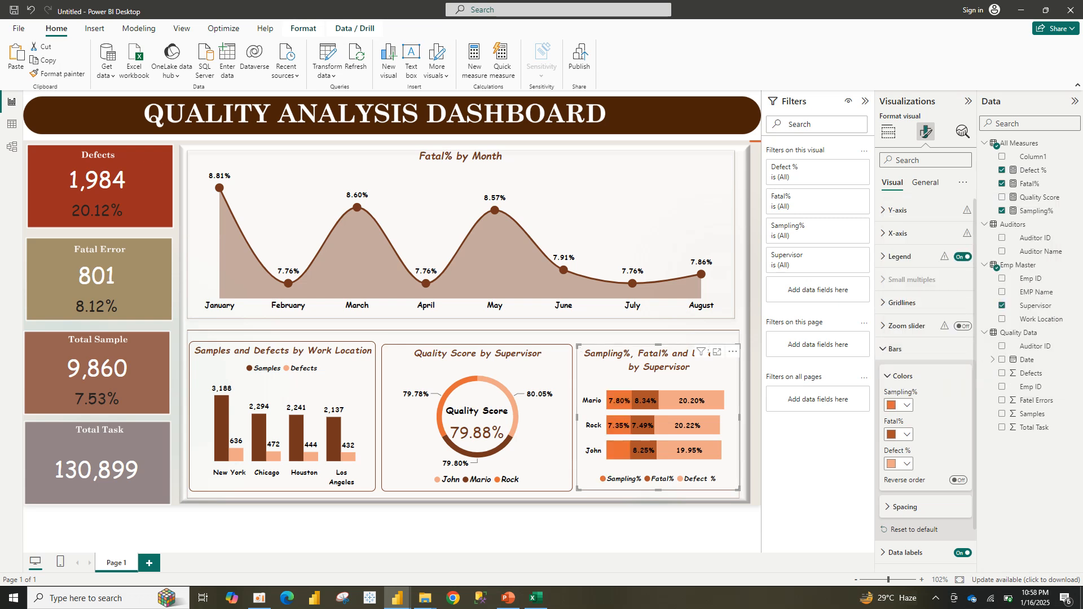
- Resize the Supervisor stacked bar chart to be slightly taller while keeping its width inside the lower background panel
mouse_move(739, 490)
left_mouse_down()
mouse_move(757, 491)
mouse_move(727, 488)
mouse_move(749, 491)
left_mouse_up()
left_click(888, 132)
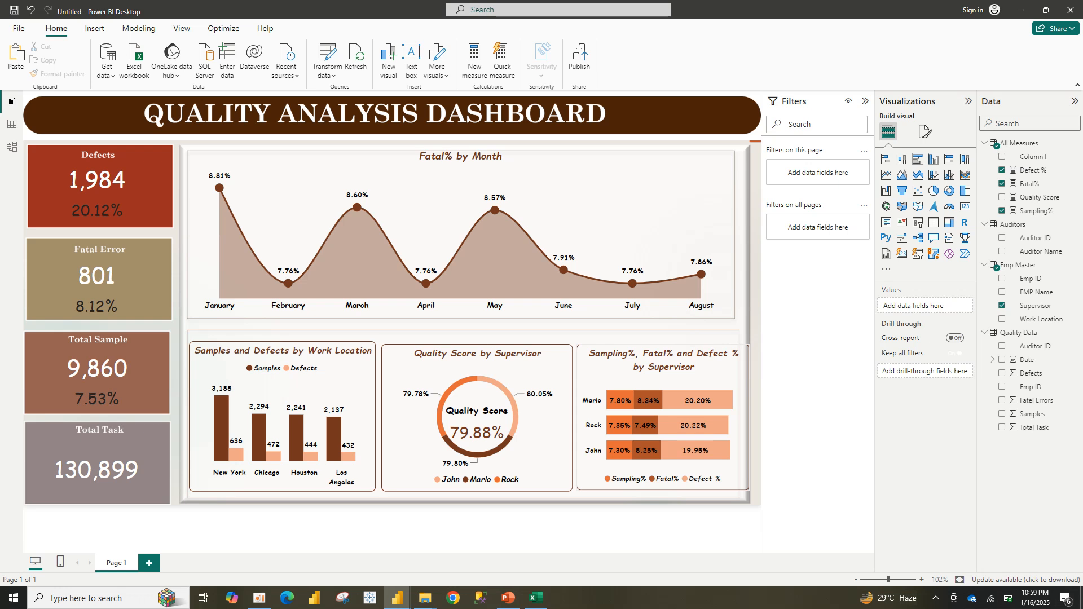
left_click_drag(748, 489, 737, 498)
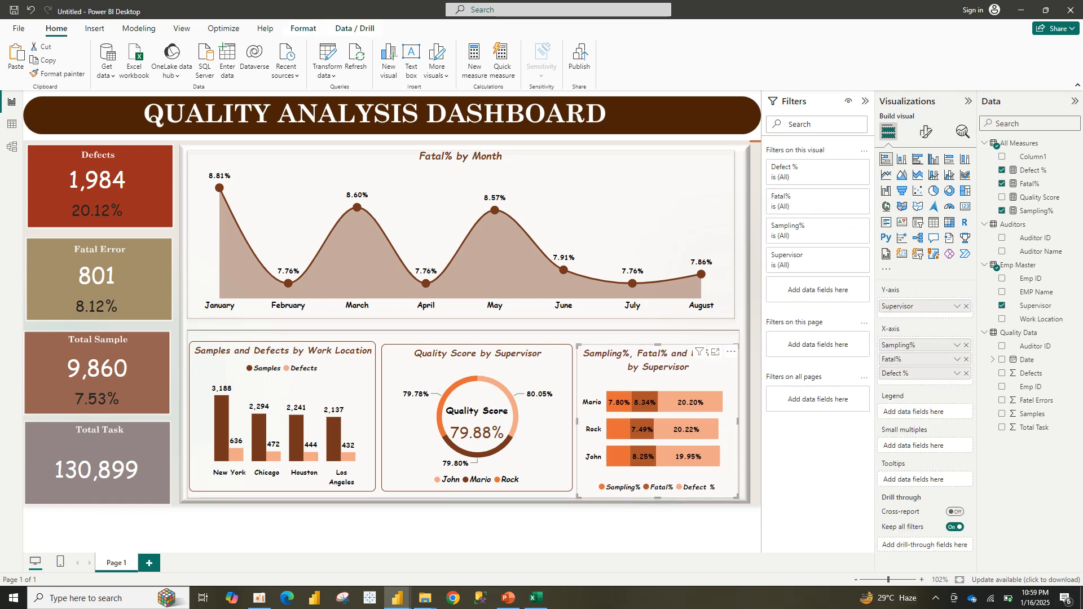
left_click(627, 526)
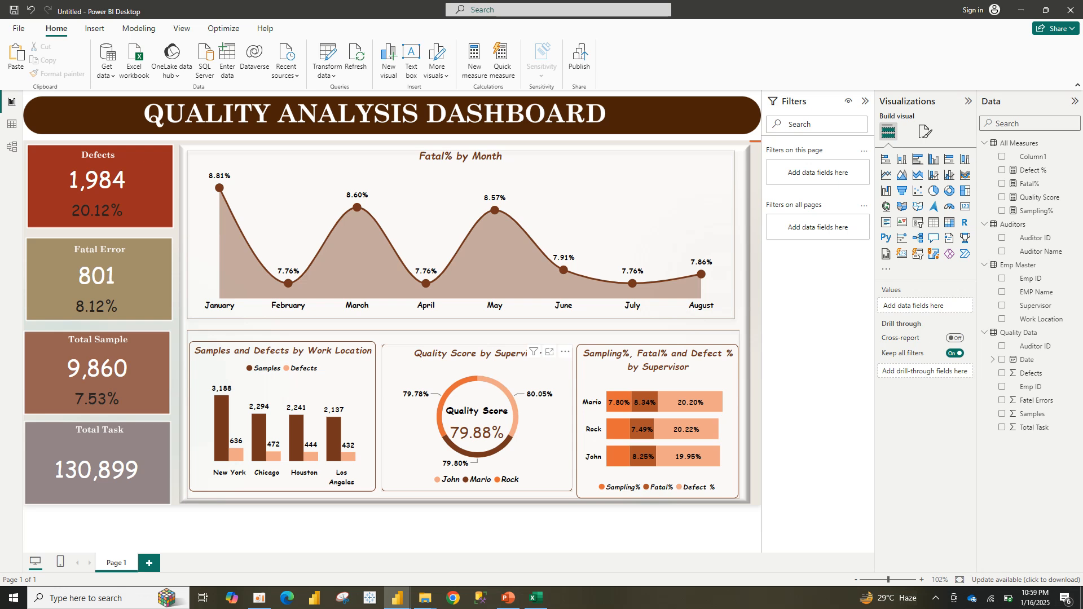
mouse_move(539, 452)
left_mouse_down()
mouse_move(538, 469)
mouse_move(539, 451)
left_mouse_up()
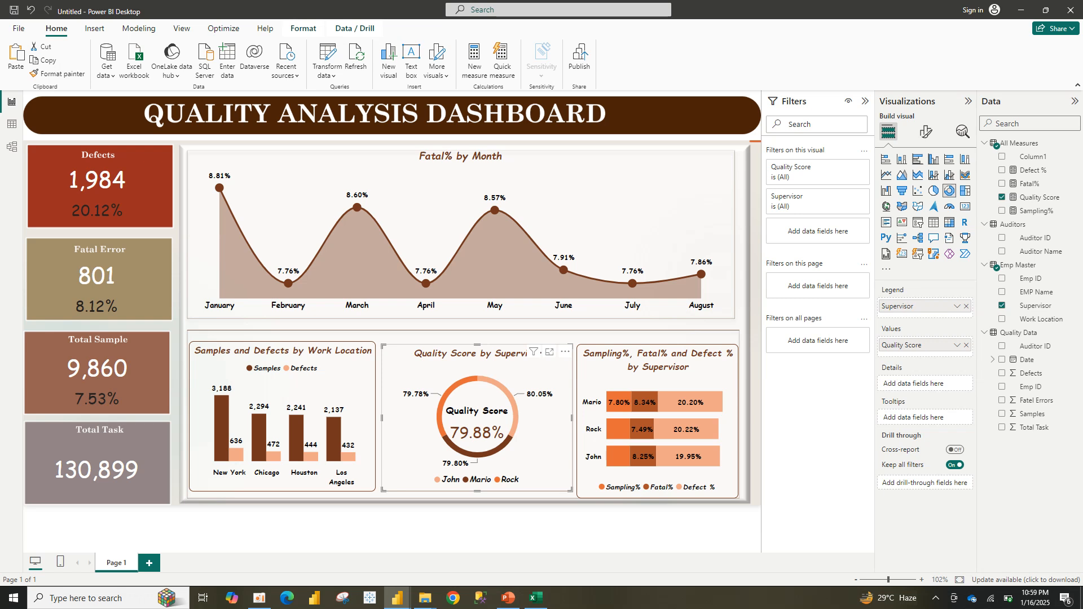
scroll(574, 418, "down", 1)
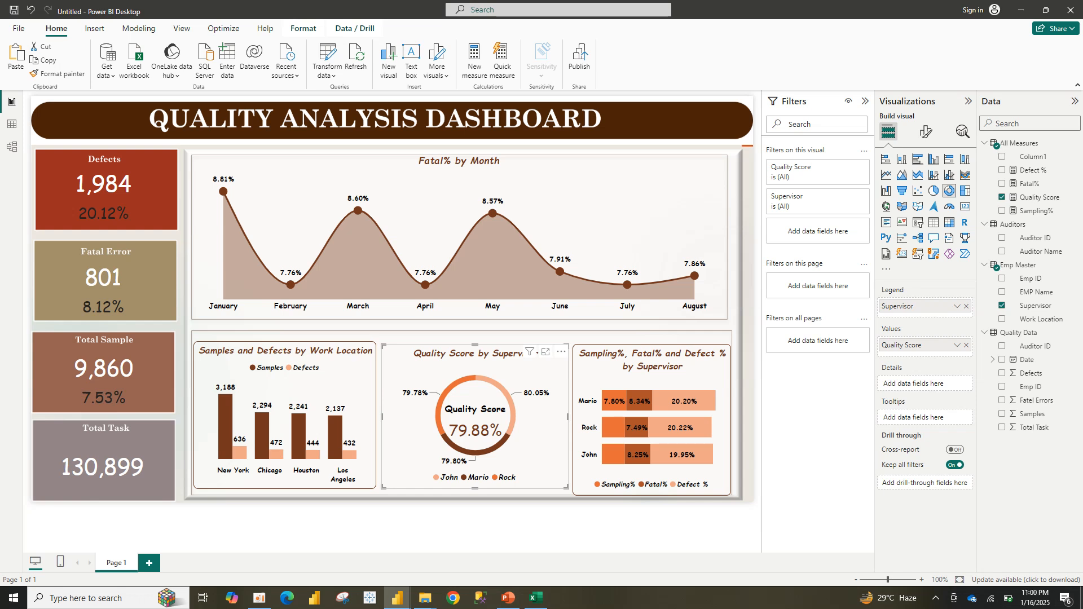
key("Escape")
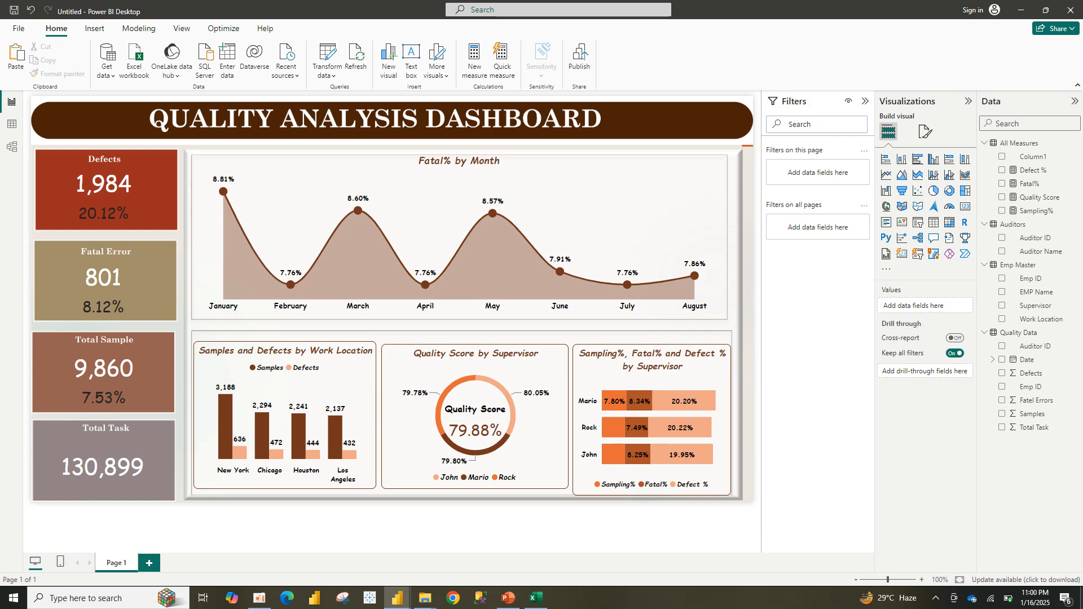